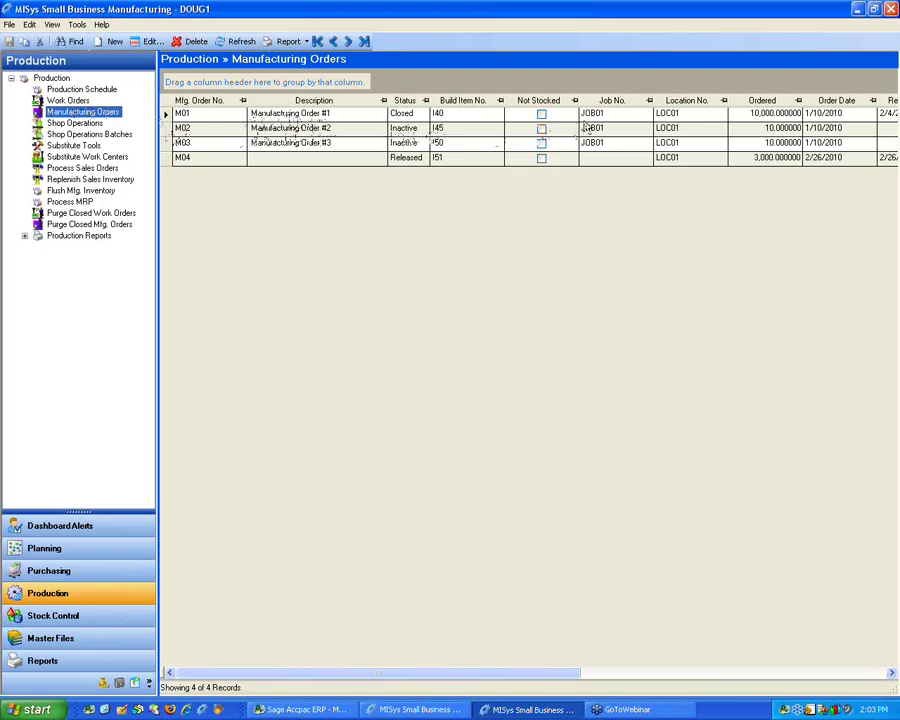
# Review the columns of the manufacturing orders list, from order number through dates to sales order number
pyautogui.click(878, 64)
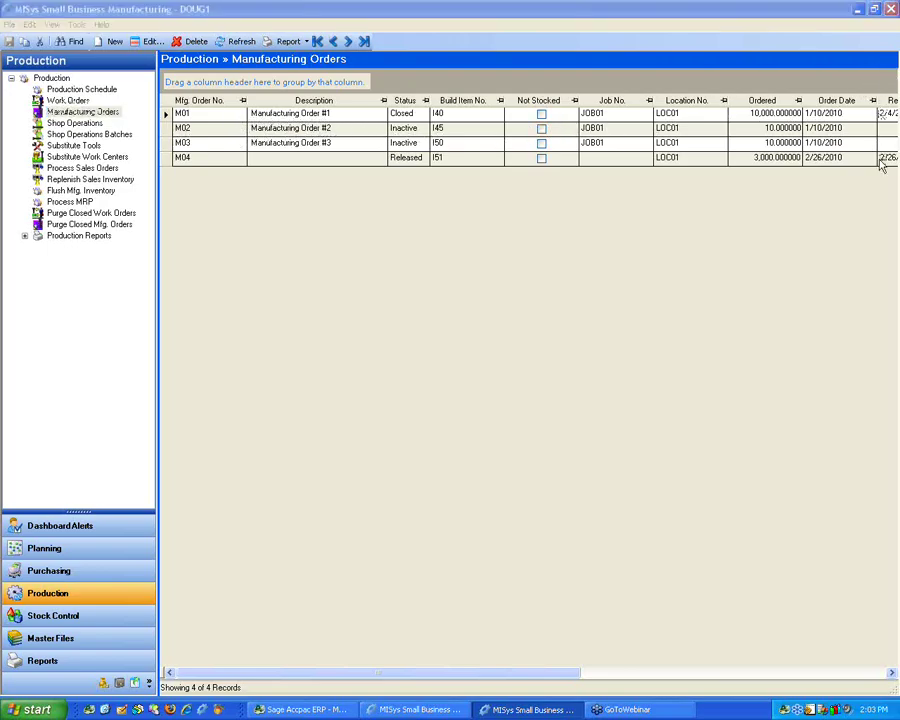
pyautogui.moveTo(263, 676)
pyautogui.mouseDown()
pyautogui.moveTo(272, 670)
pyautogui.moveTo(260, 670)
pyautogui.mouseUp()
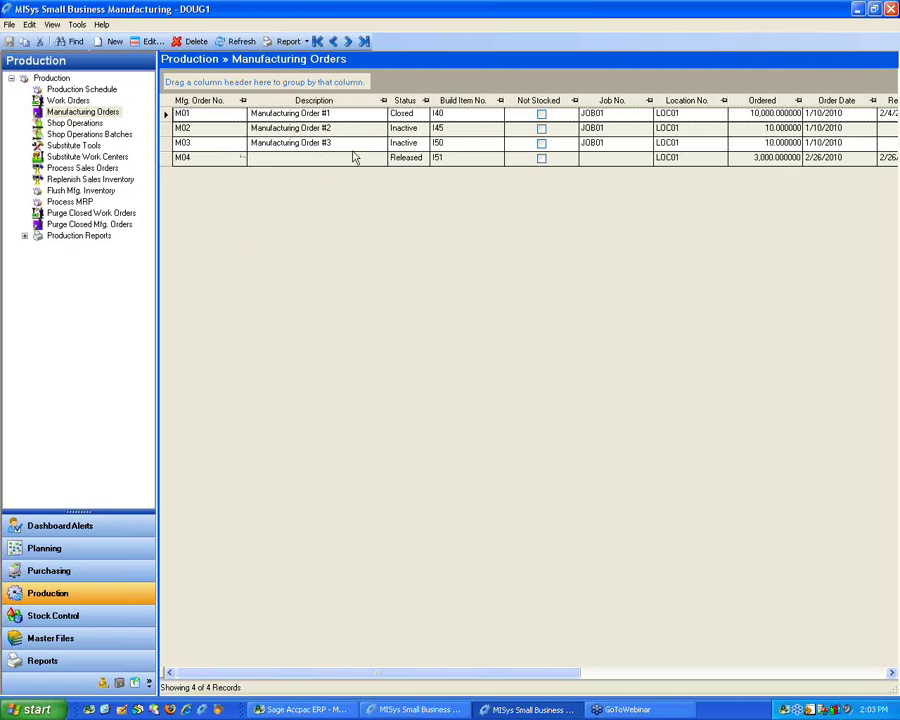
pyautogui.moveTo(330, 681); pyautogui.dragTo(663, 681)
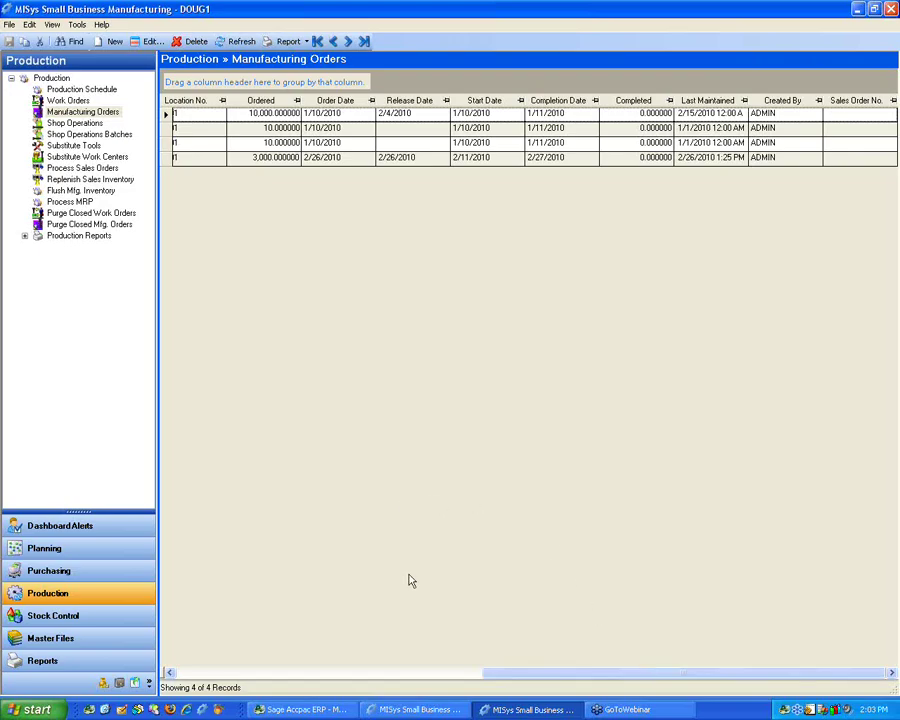
pyautogui.moveTo(498, 677); pyautogui.dragTo(191, 663)
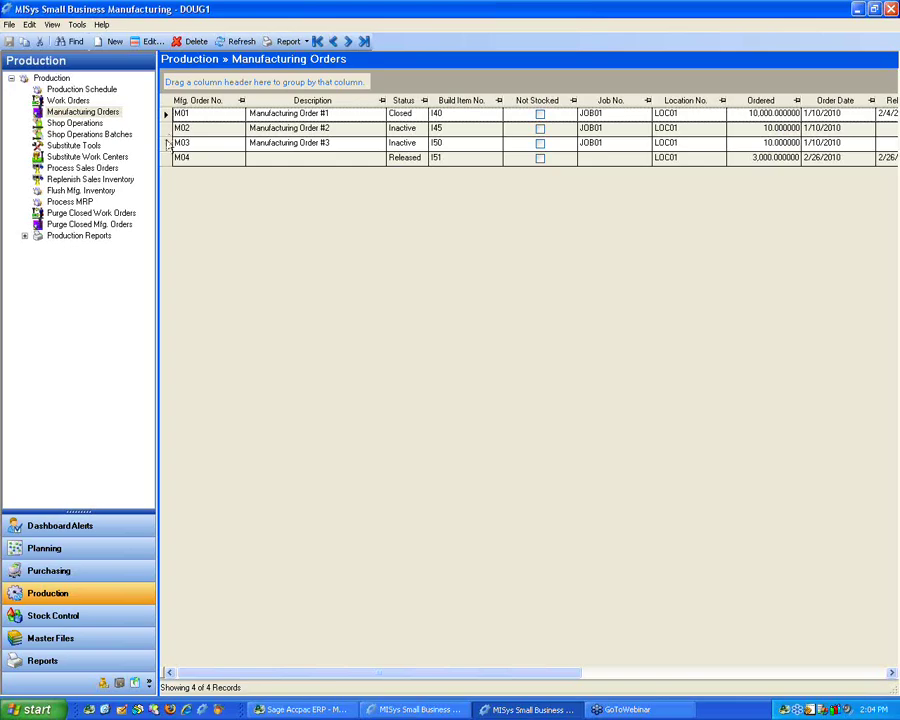
# Start a new manufacturing order for build item I56 at location LOC01
pyautogui.click(114, 43)
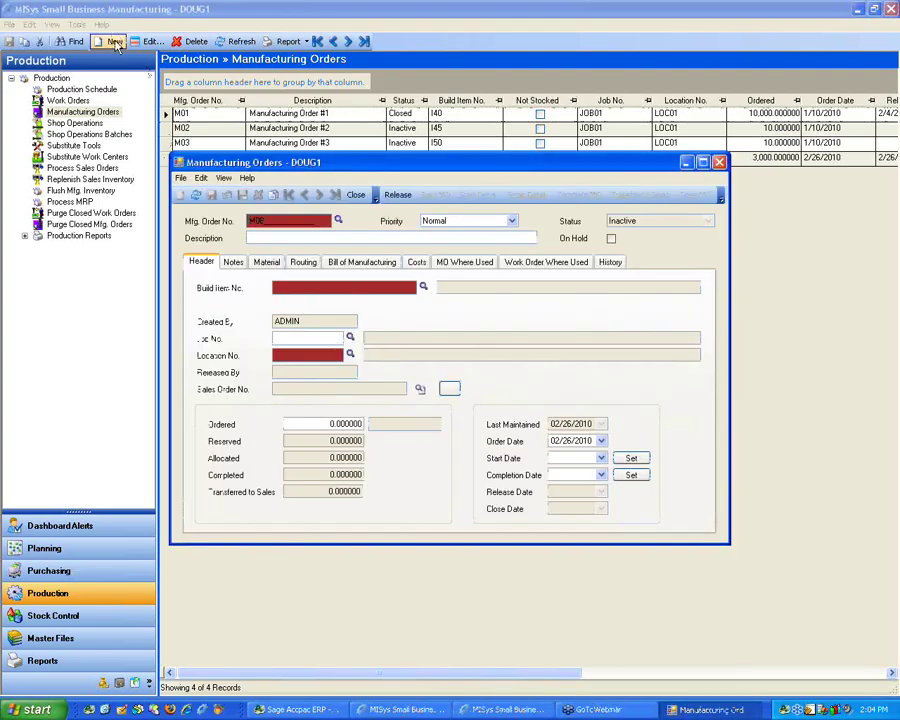
pyautogui.moveTo(400, 167); pyautogui.dragTo(410, 183)
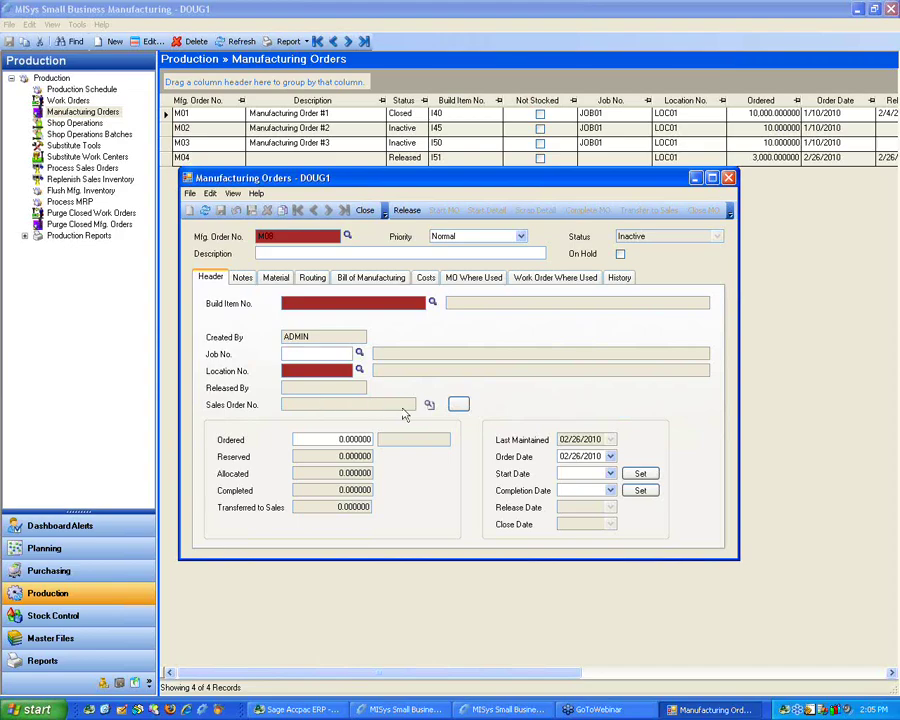
pyautogui.click(314, 307)
pyautogui.write('I50')
pyautogui.click(307, 353)
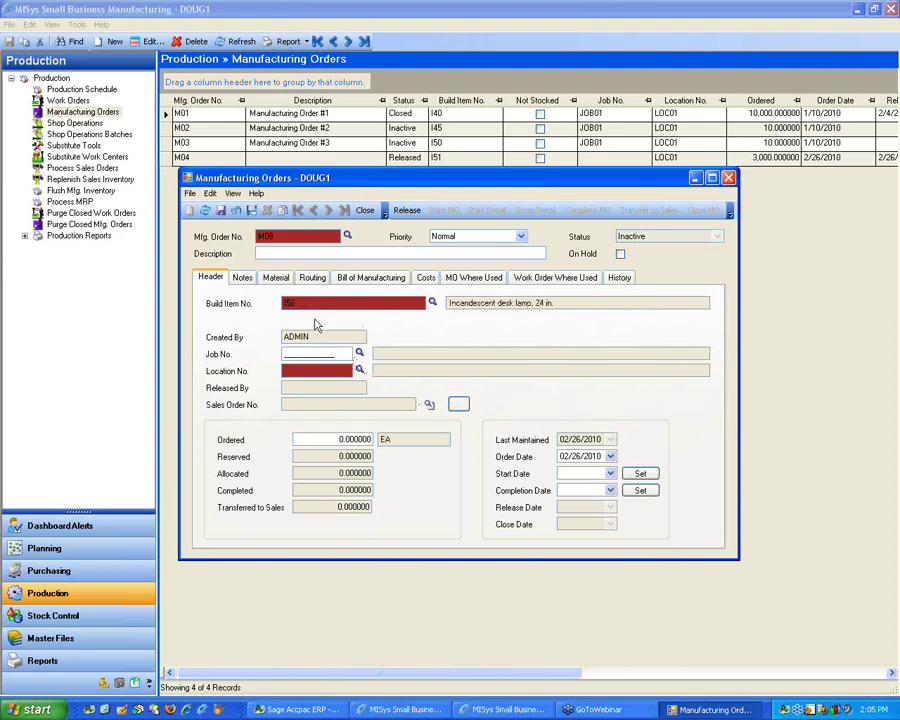
pyautogui.press('Tab')
pyautogui.write('LOC01')
pyautogui.press('Tab')
# Examine the line items of sales orders ABC123 and XYZ001 in the sales order finder without linking one
pyautogui.click(428, 405)
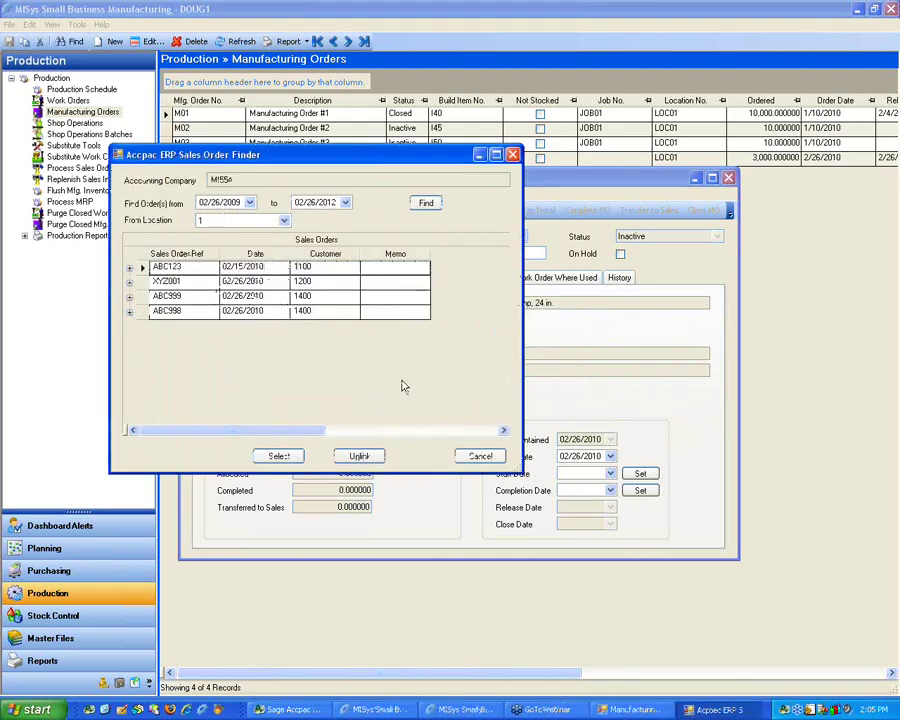
pyautogui.click(129, 268)
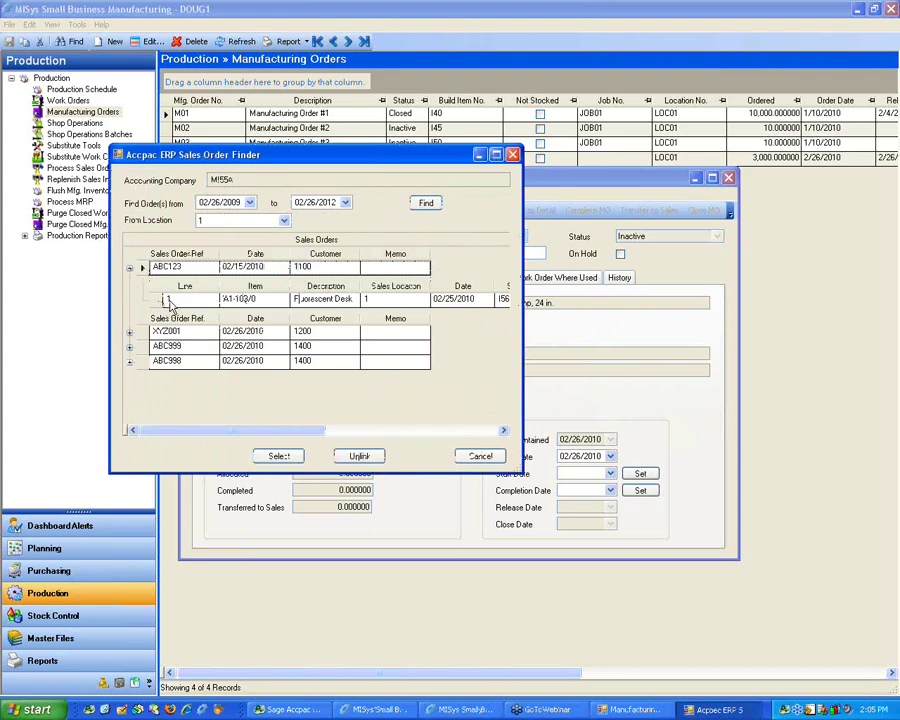
pyautogui.click(130, 334)
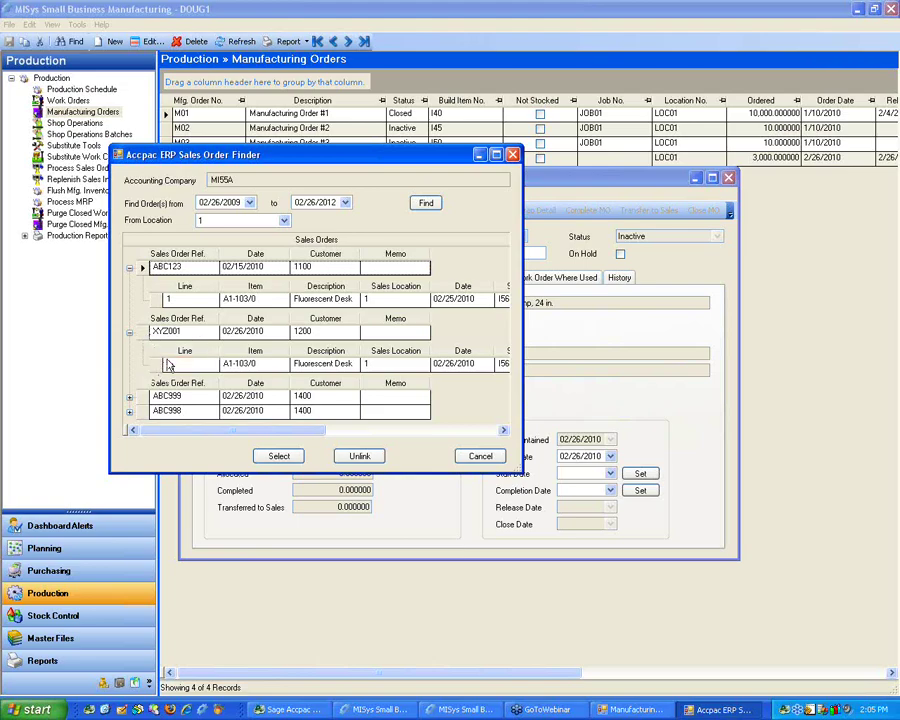
pyautogui.click(478, 457)
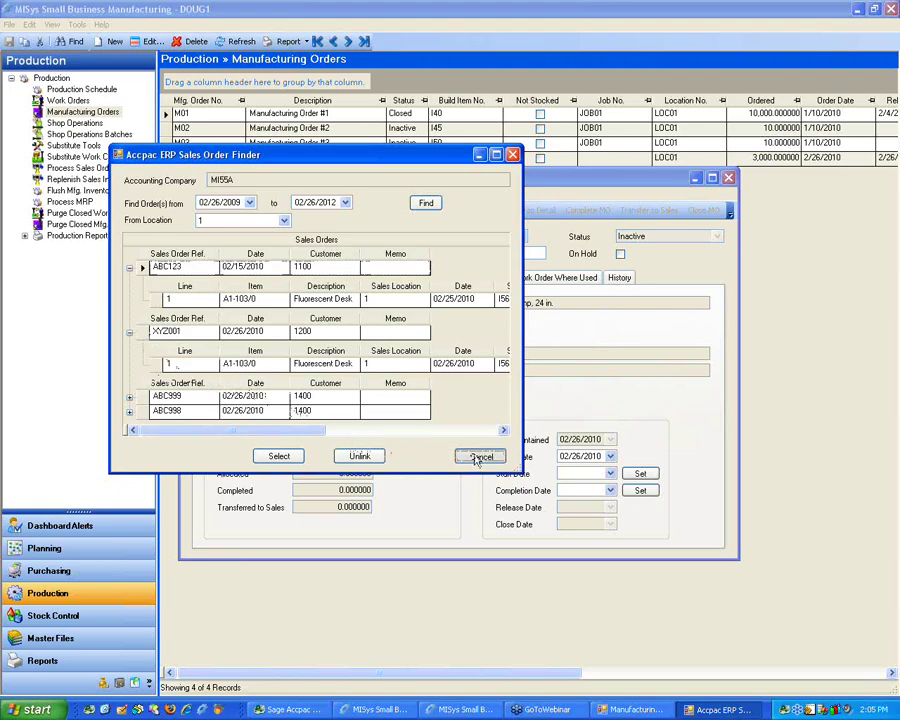
pyautogui.click(479, 457)
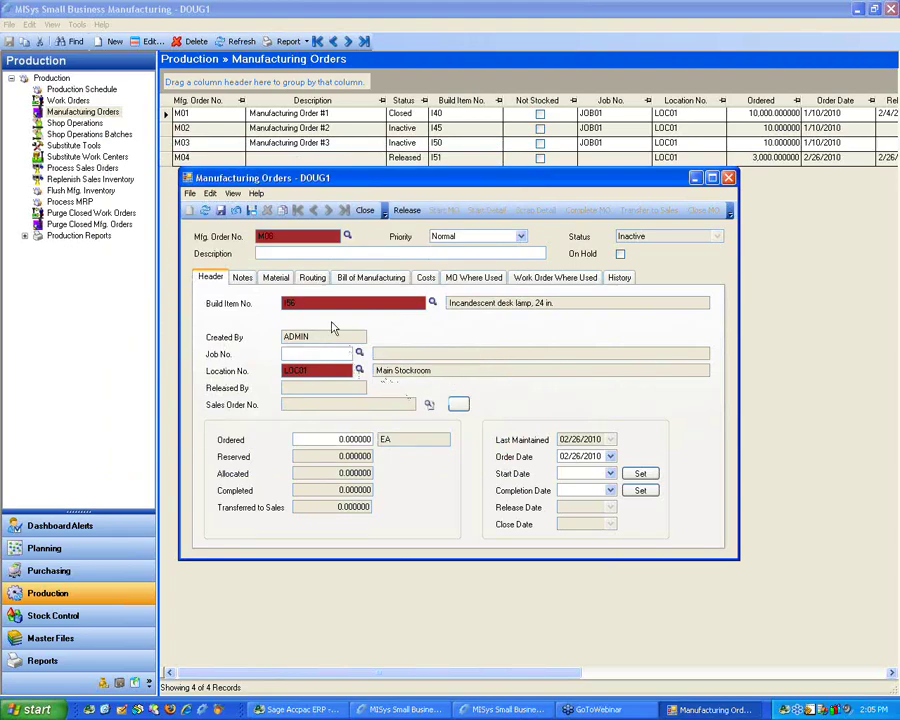
# Set the ordered quantity to 10 and populate the order from the I56 bill of material, revision 0
pyautogui.click(331, 440)
pyautogui.write('10.')
pyautogui.press('BackSpace')
pyautogui.press('Tab')
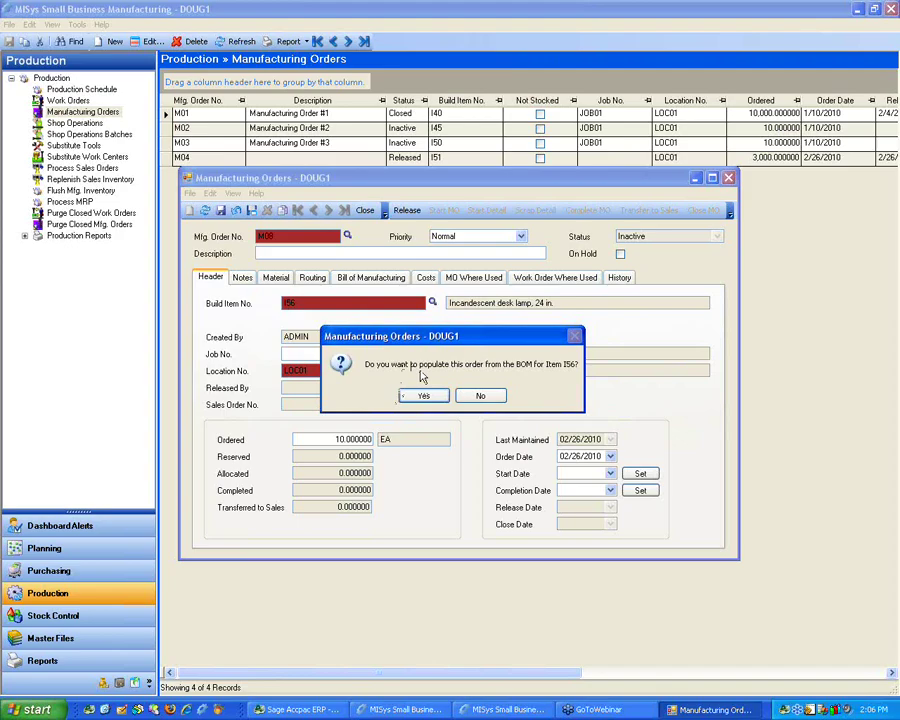
pyautogui.click(426, 396)
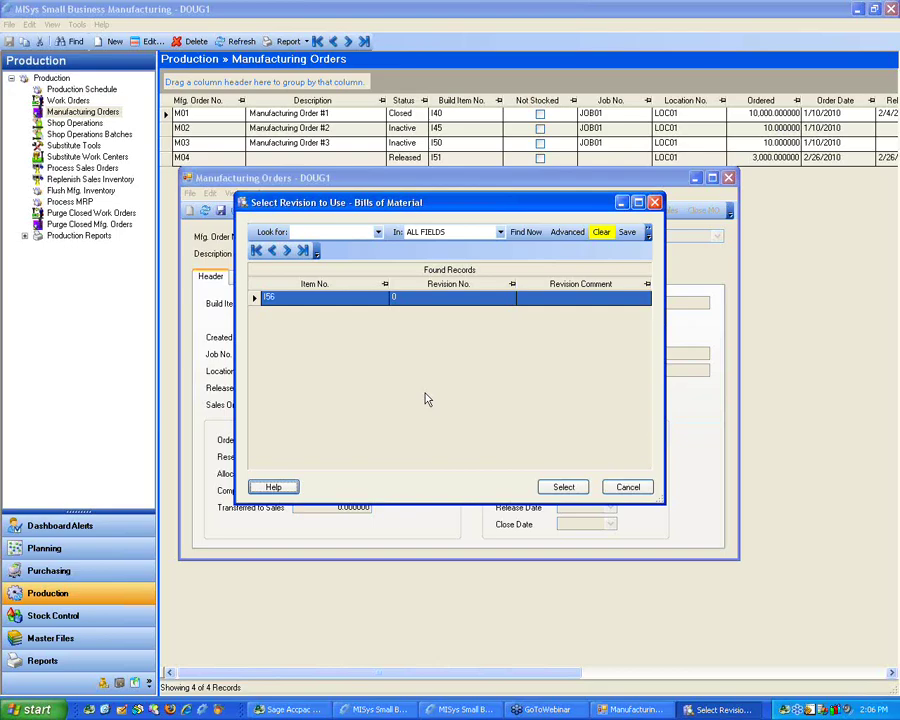
pyautogui.click(396, 299)
pyautogui.doubleClick(398, 301)
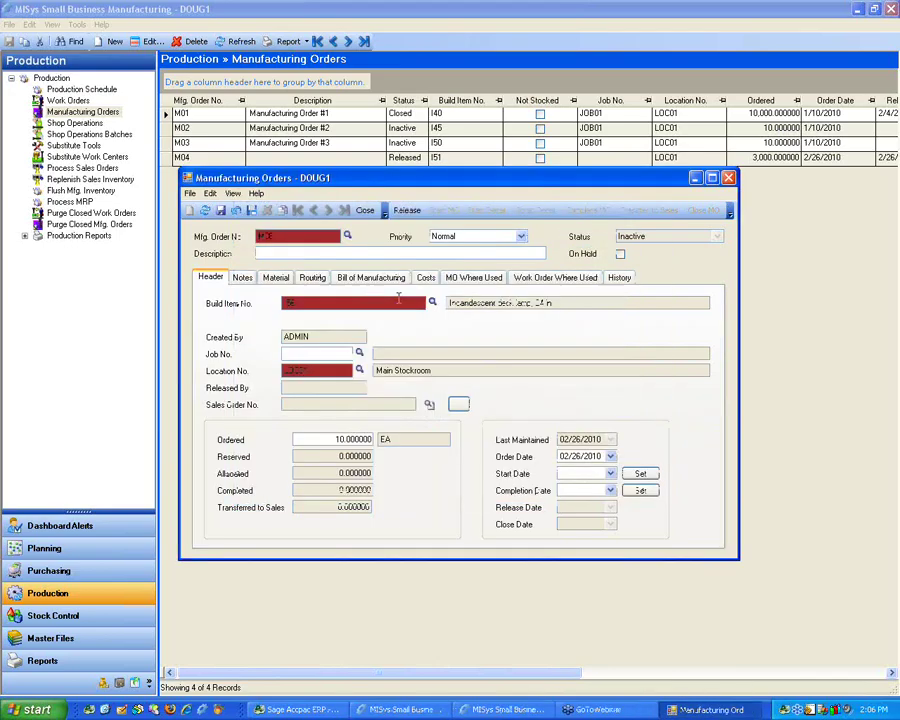
# Check the order's material lines, then save and close the manufacturing order
pyautogui.click(272, 280)
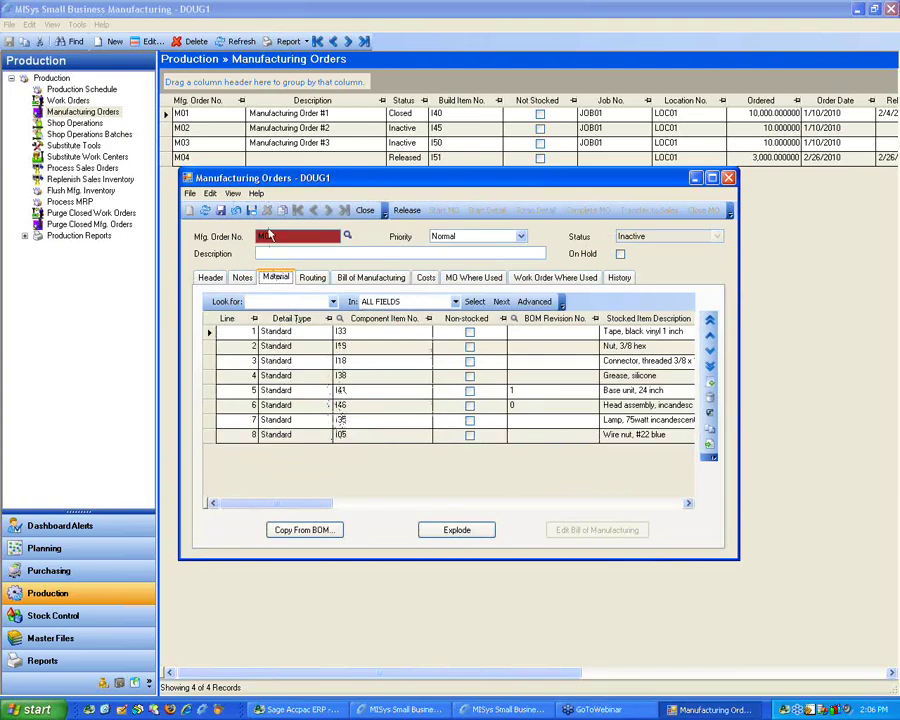
pyautogui.click(219, 210)
pyautogui.click(728, 177)
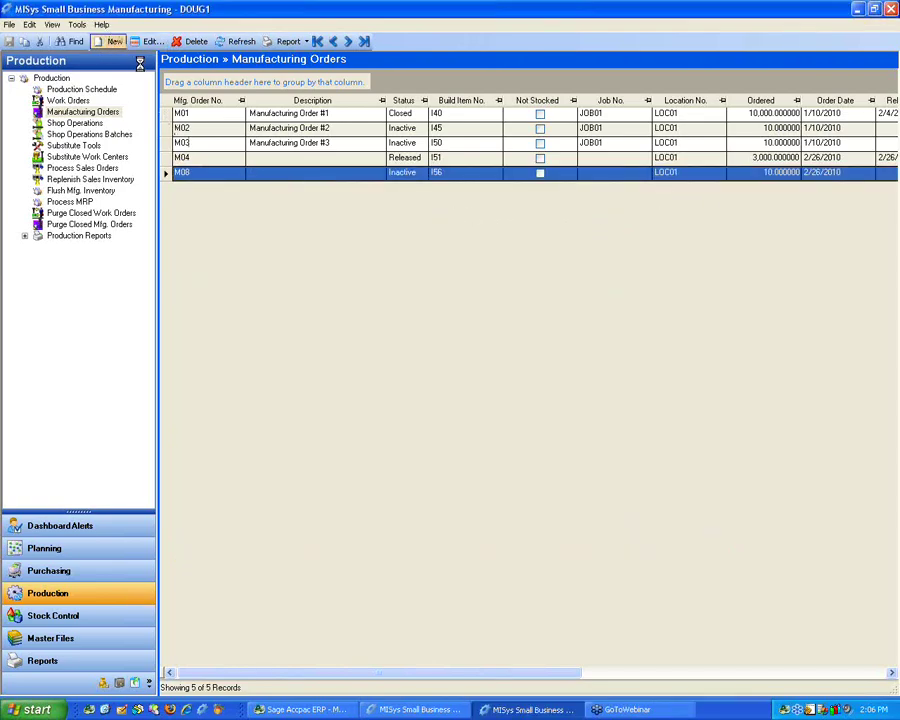
# Create another manufacturing order for build item I56 at location LOC01, quantity 10, declining to populate it from the BOM
pyautogui.click(115, 42)
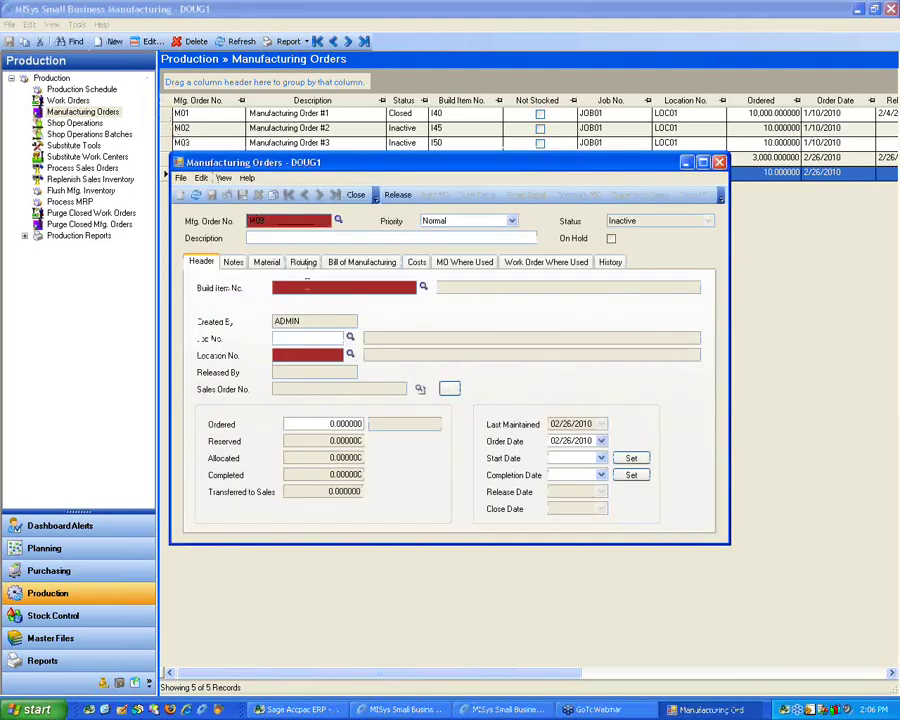
pyautogui.write('I50')
pyautogui.press('Tab')
pyautogui.press('Tab')
pyautogui.write('LOC01')
pyautogui.press('Tab')
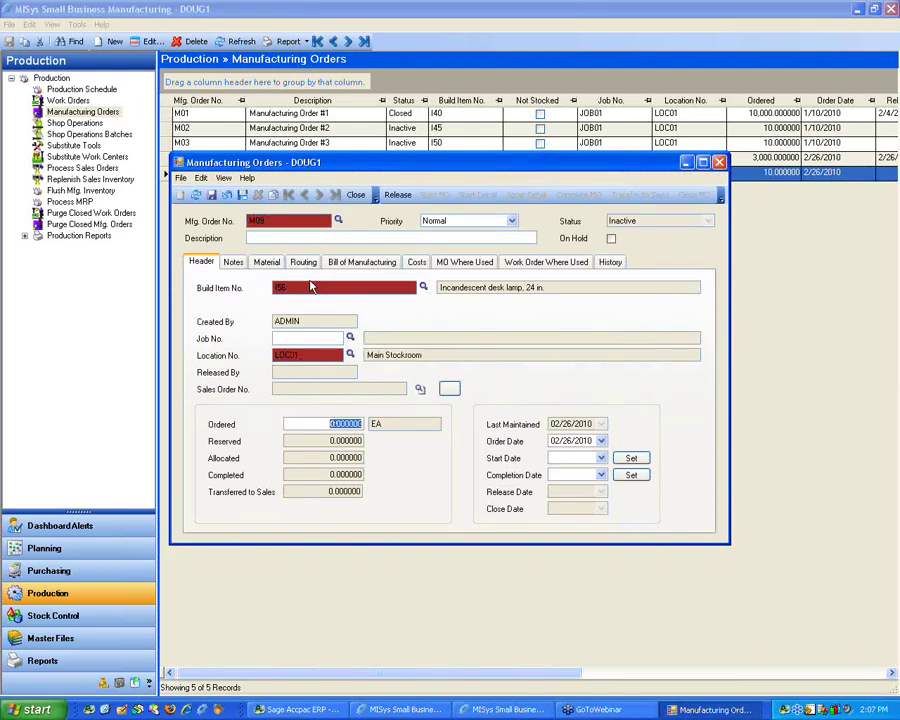
pyautogui.write('10')
pyautogui.press('Tab')
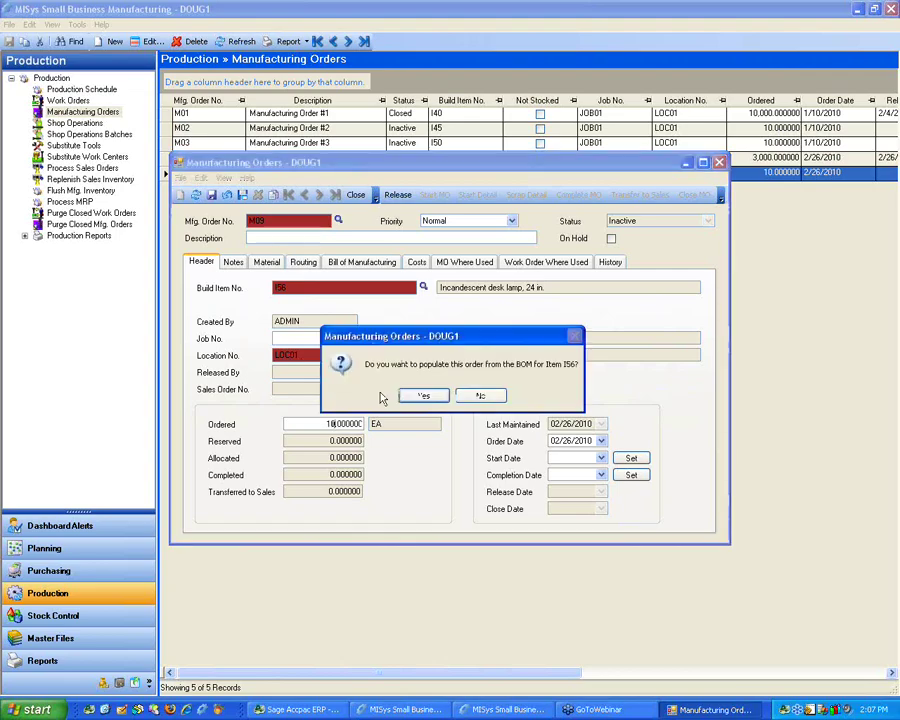
pyautogui.click(480, 395)
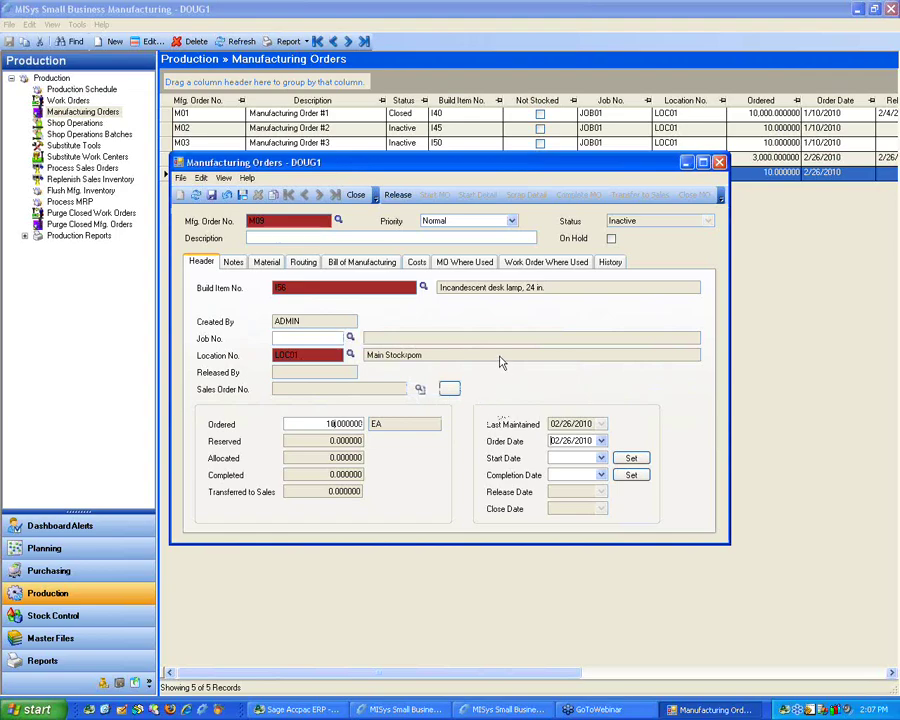
# Try to copy the bill of material of item I57, revision 0, into the order's empty material list
pyautogui.click(267, 262)
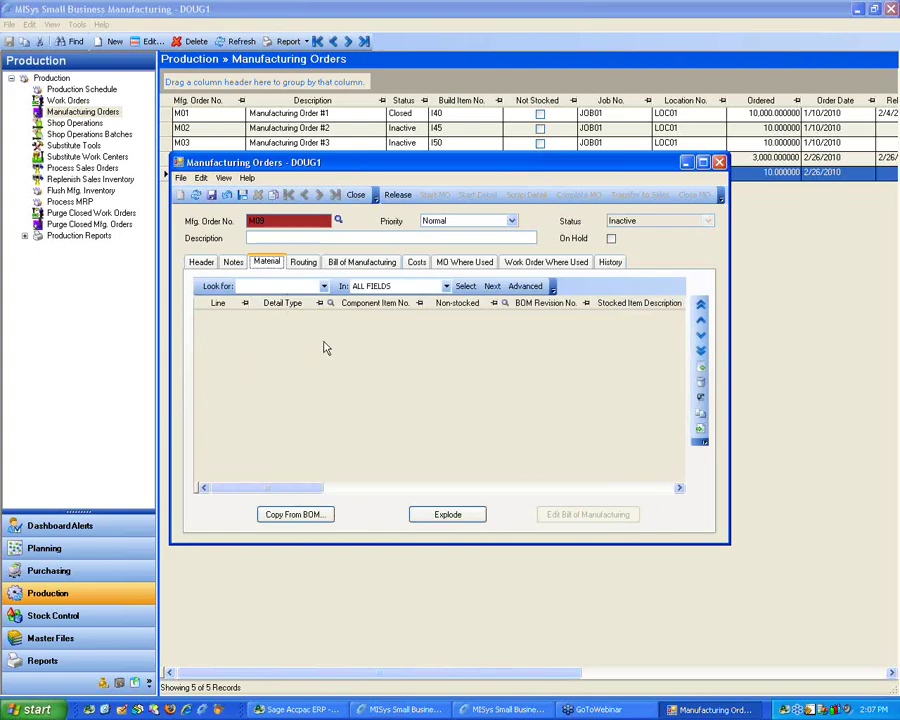
pyautogui.click(296, 522)
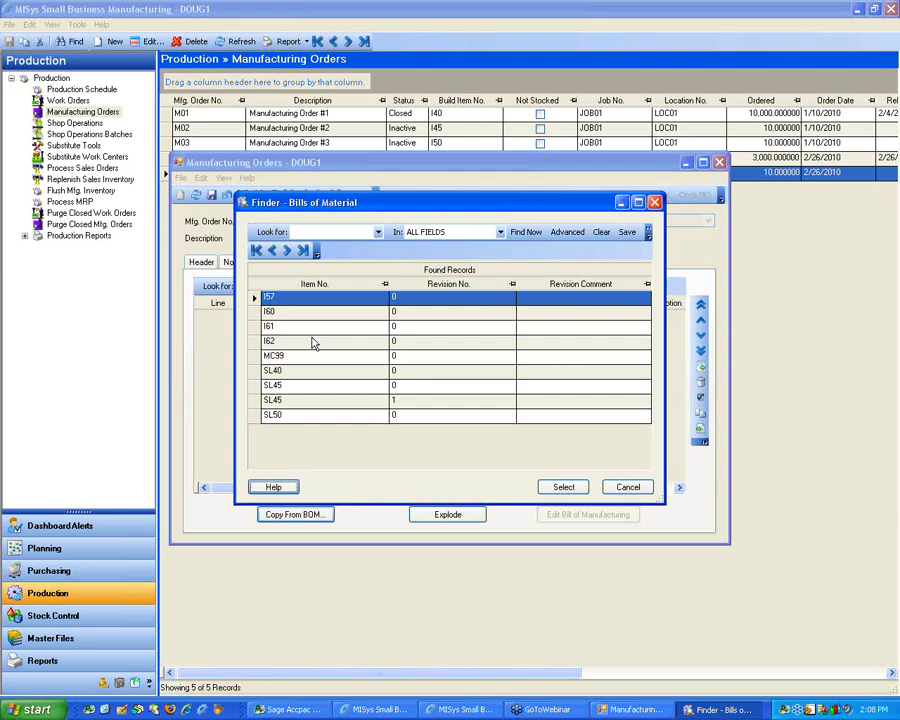
pyautogui.doubleClick(303, 300)
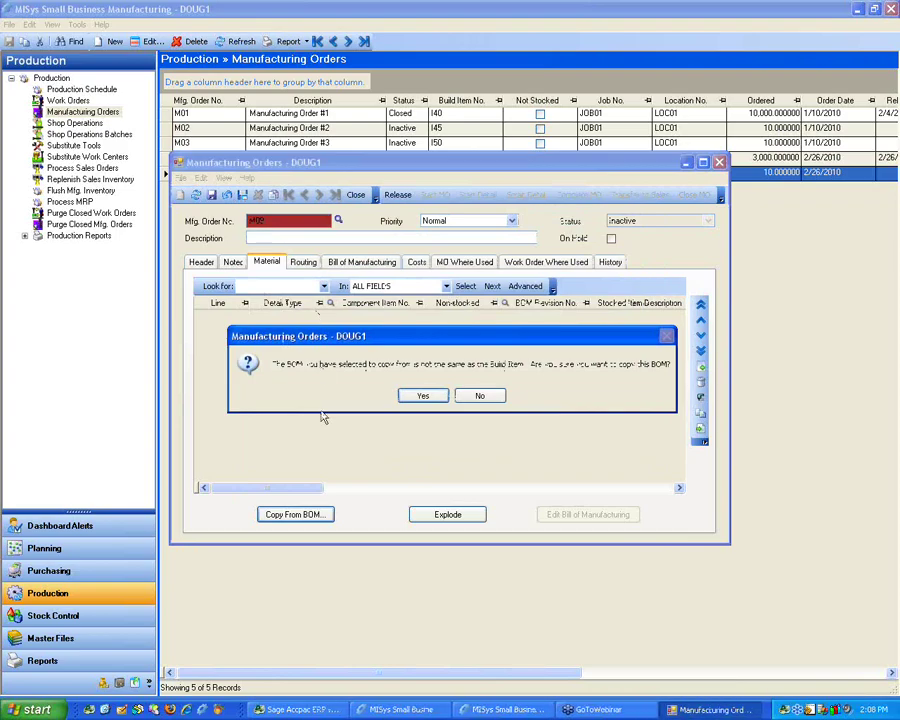
pyautogui.click(412, 396)
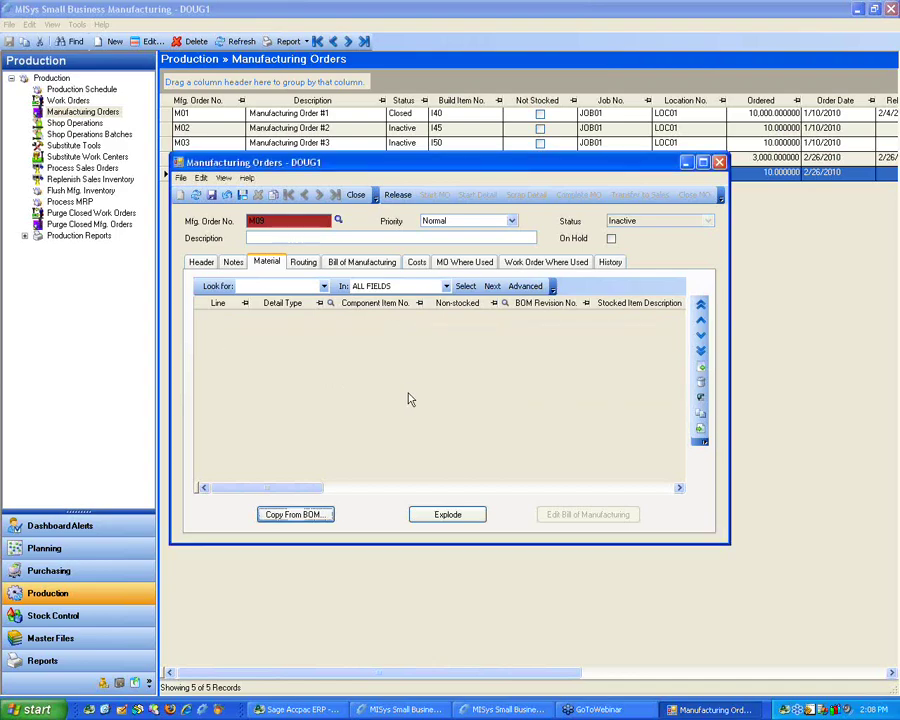
# Save the manufacturing order and check its header, notes and material details
pyautogui.click(208, 263)
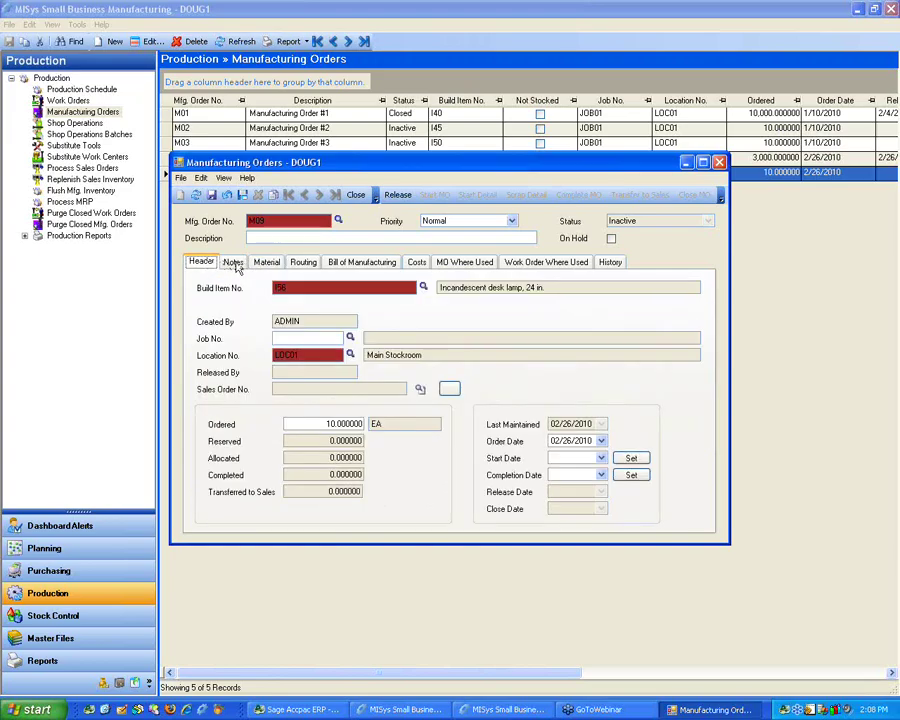
pyautogui.click(233, 264)
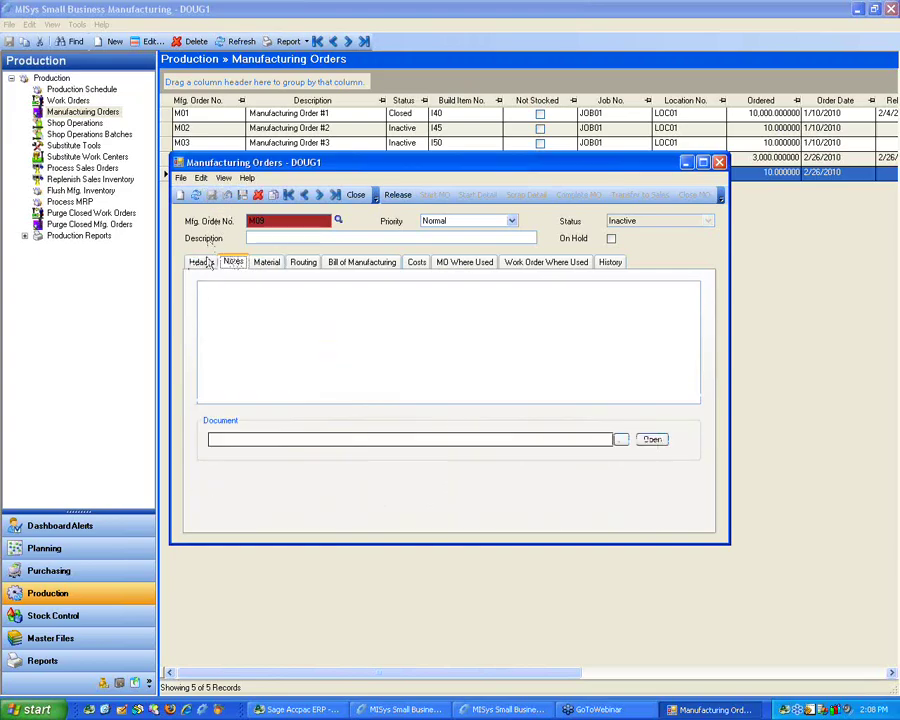
pyautogui.click(207, 262)
pyautogui.click(264, 262)
pyautogui.click(201, 262)
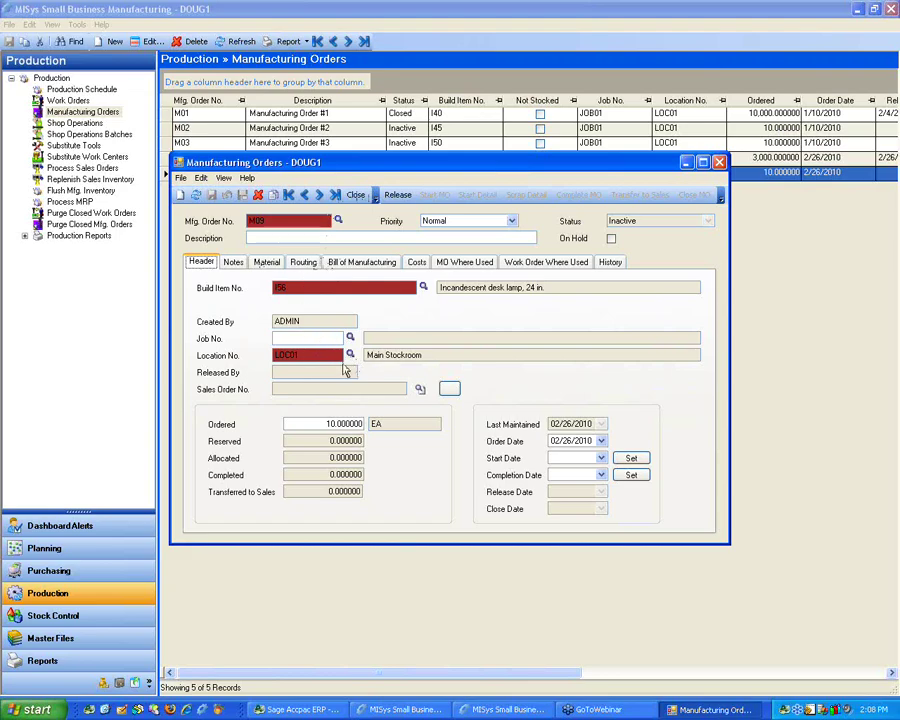
# Start a new manufacturing order for build item I56 at location LOC01 with an ordered quantity of 15
pyautogui.click(180, 195)
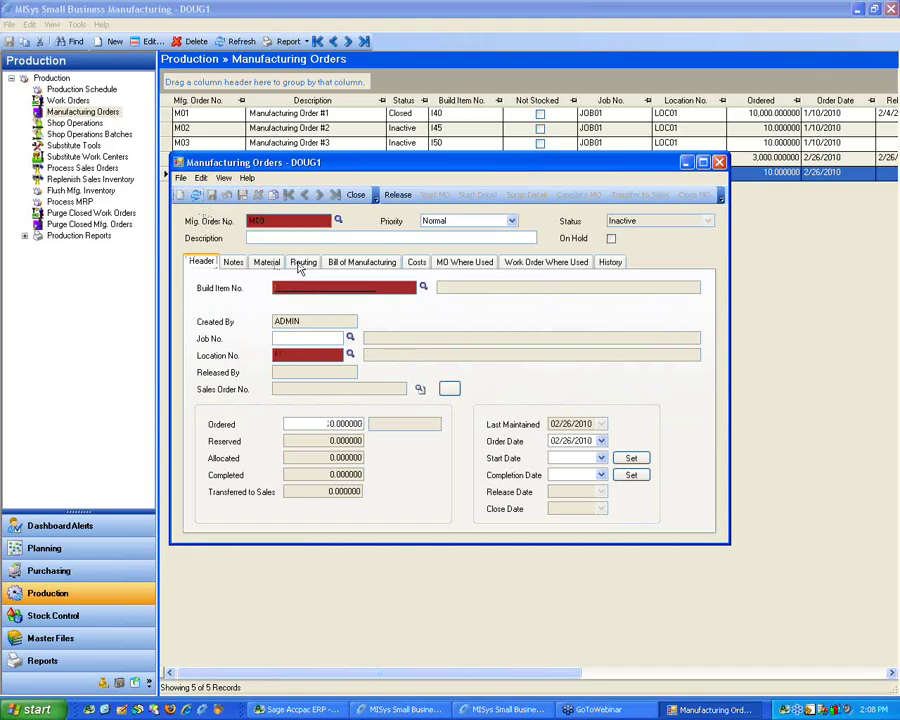
pyautogui.write('I55')
pyautogui.press('Tab')
pyautogui.press('Tab')
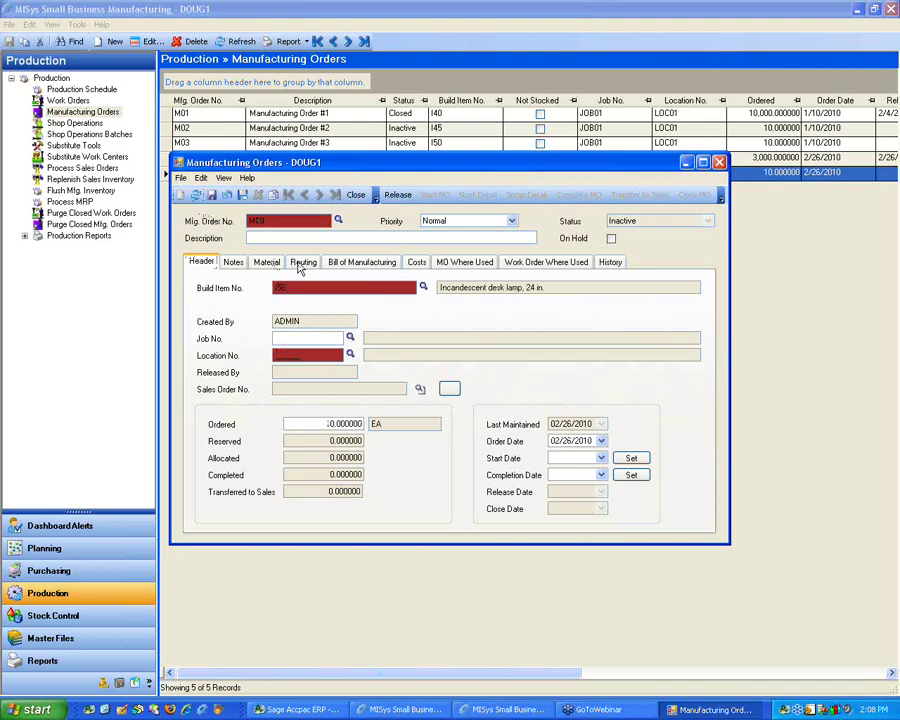
pyautogui.write('LOC01')
pyautogui.press('Tab')
pyautogui.write('15')
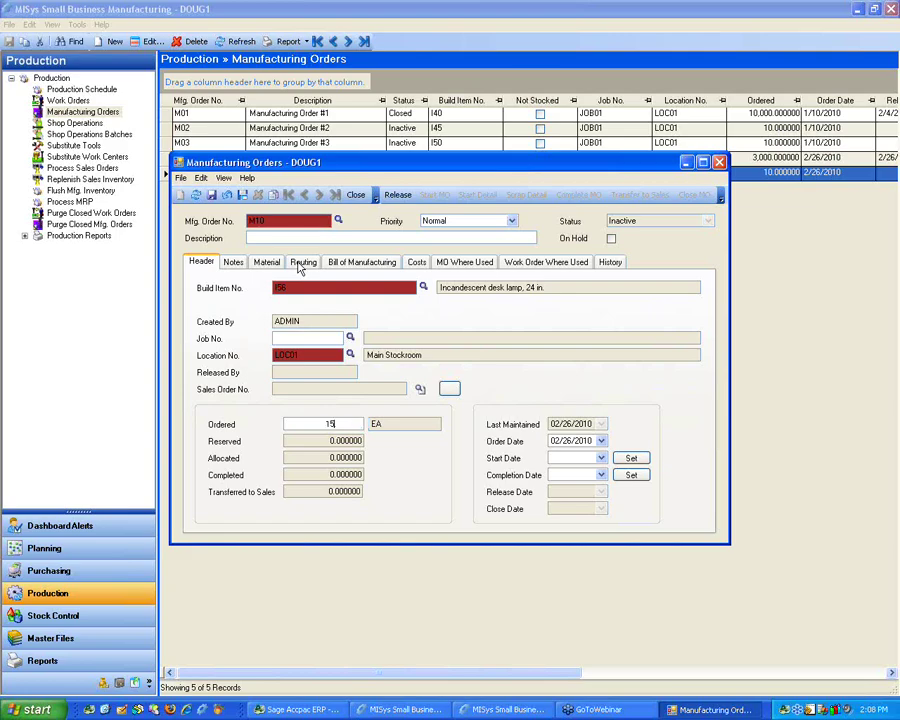
# Populate the order from the I56 bill of material, revision 0
pyautogui.press('Tab')
pyautogui.click(424, 394)
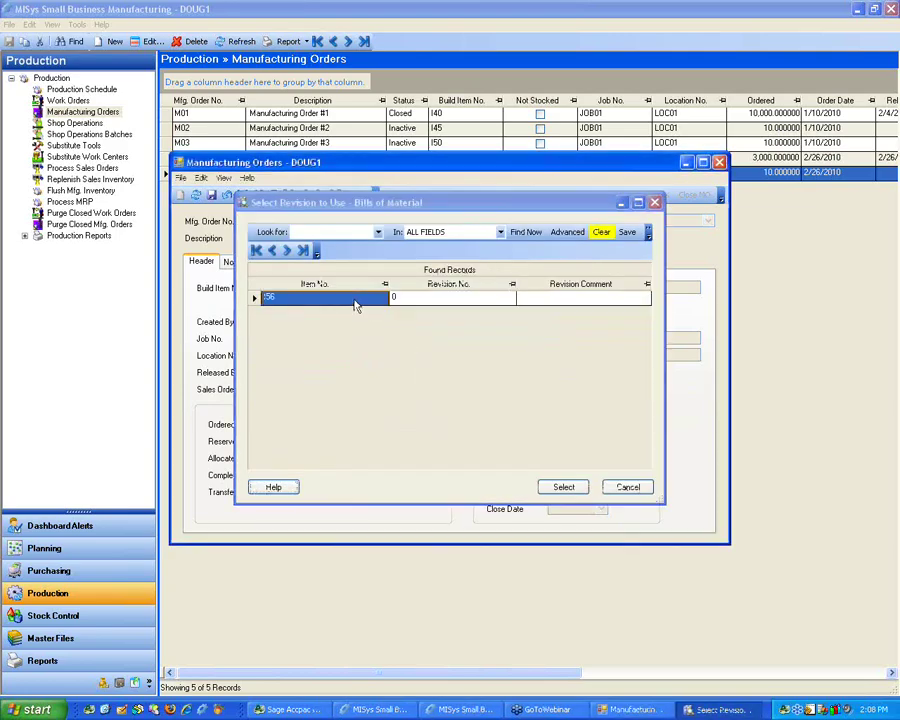
pyautogui.doubleClick(355, 300)
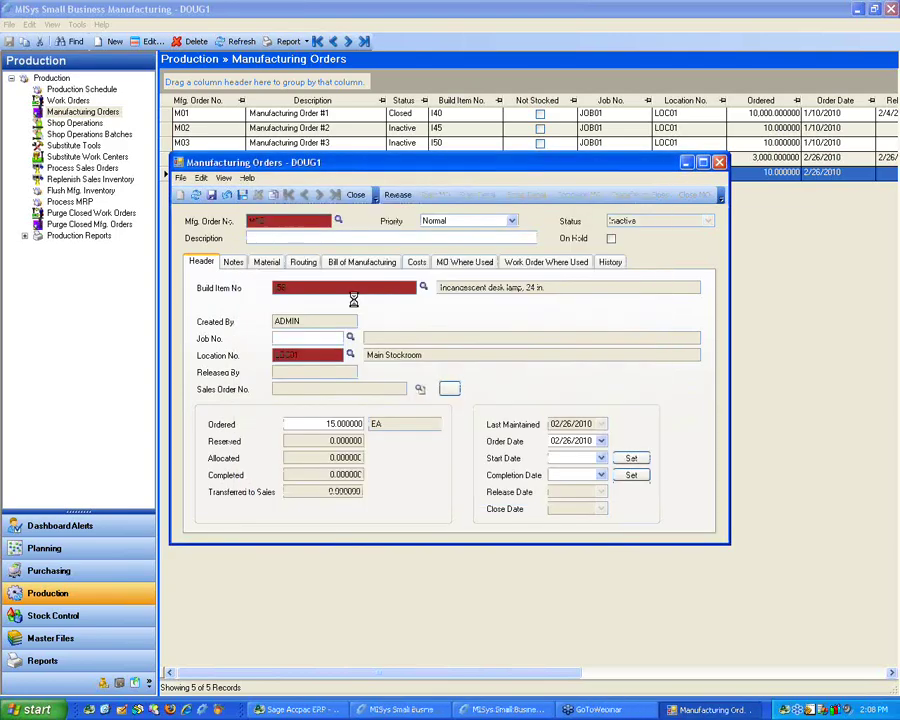
# Add a material line to order M10 for component 12334 and make it a non-stocked part
pyautogui.click(266, 263)
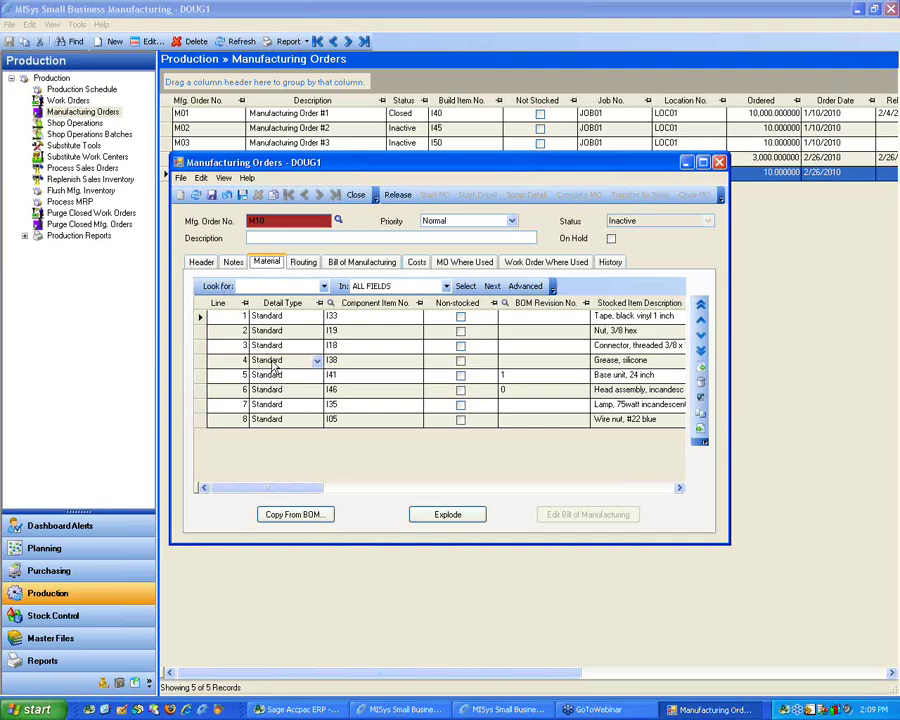
pyautogui.rightClick(267, 448)
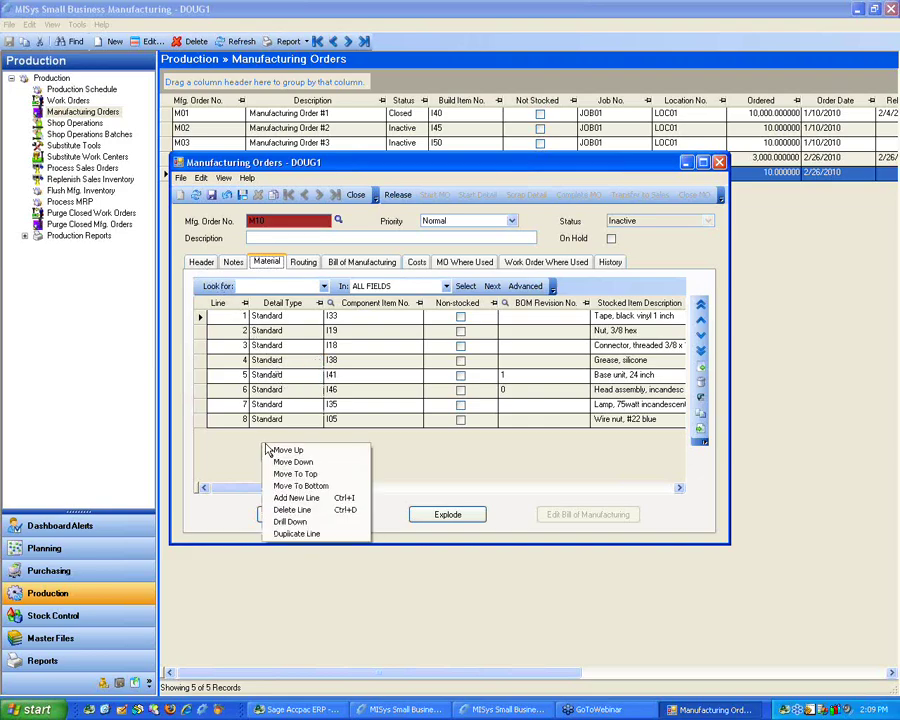
pyautogui.click(296, 497)
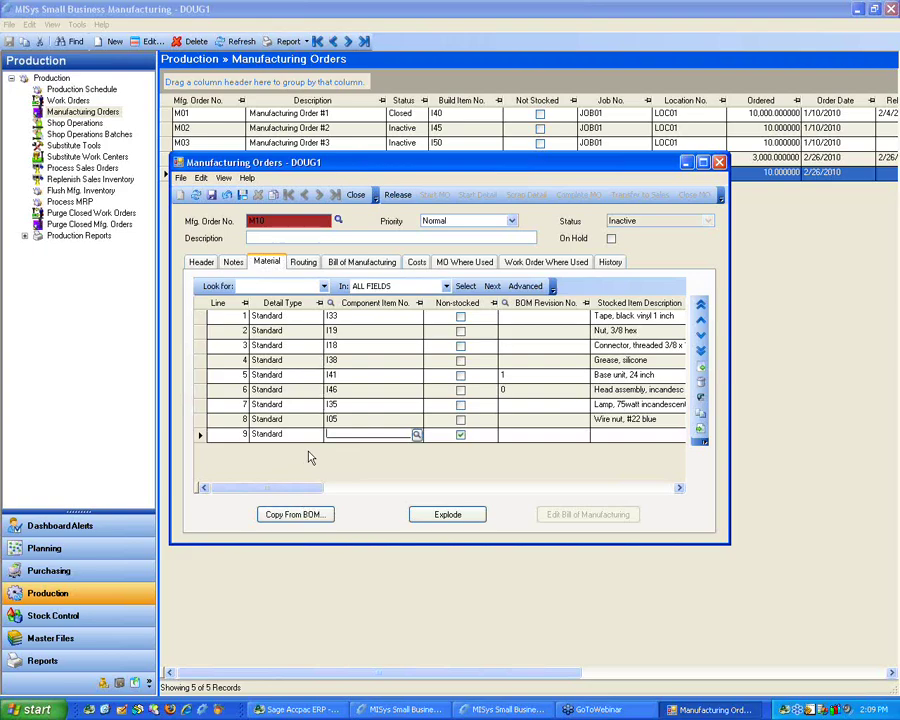
pyautogui.write('I33')
pyautogui.write('34')
pyautogui.press('Tab')
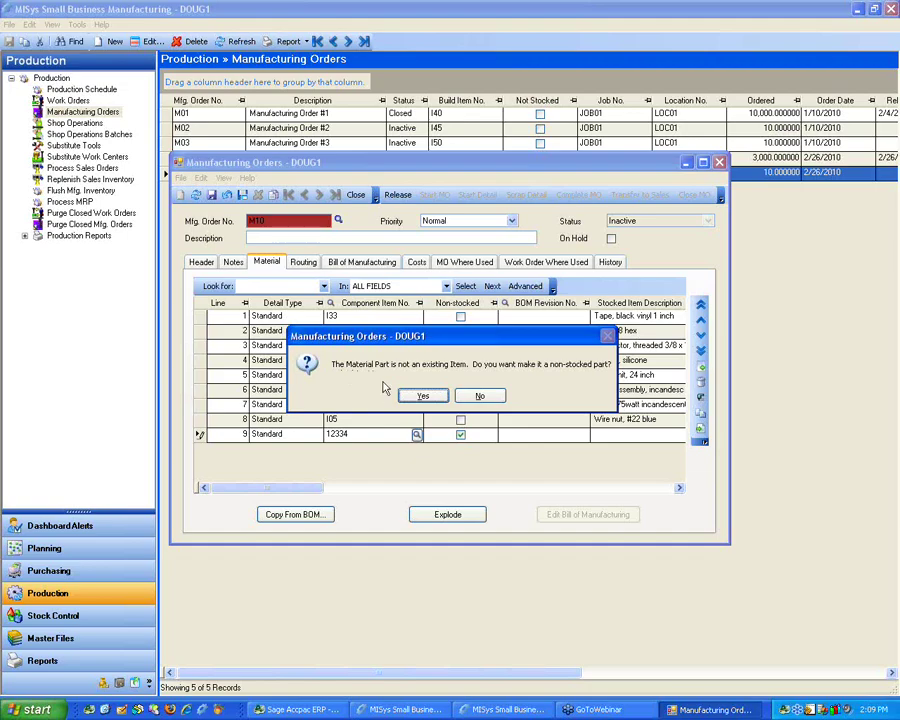
pyautogui.click(416, 396)
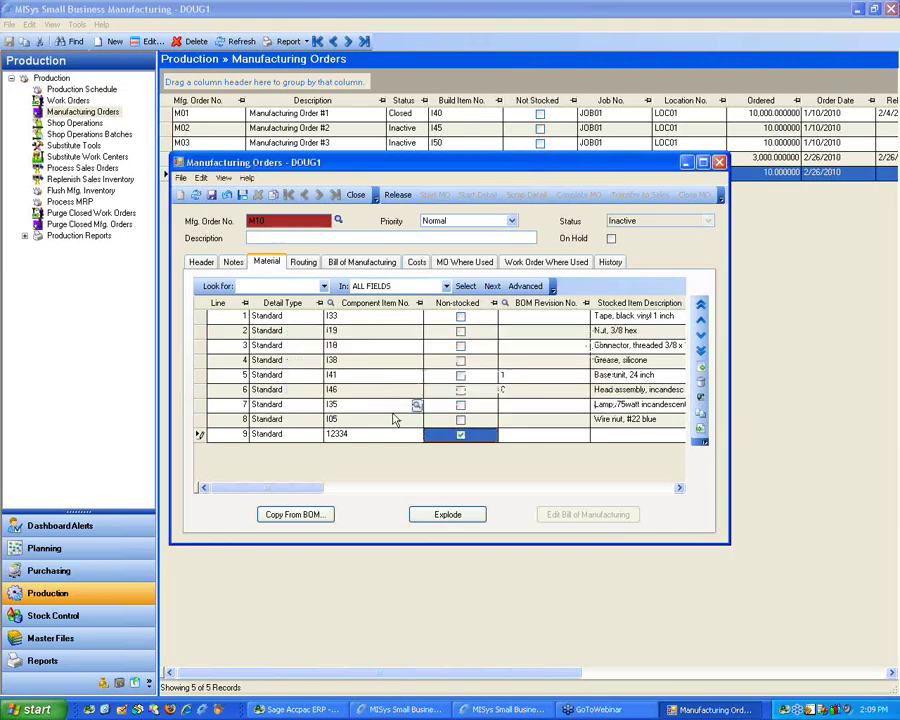
# Set the required quantity of the non-stocked component 12334 to 125
pyautogui.press('Tab')
pyautogui.press('Tab')
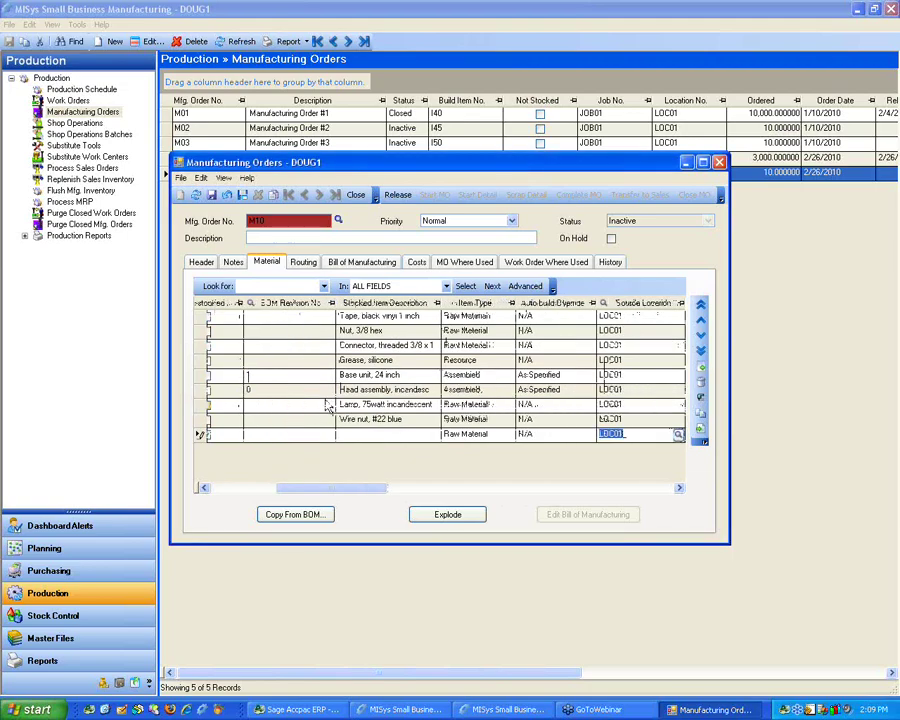
pyautogui.press('Tab')
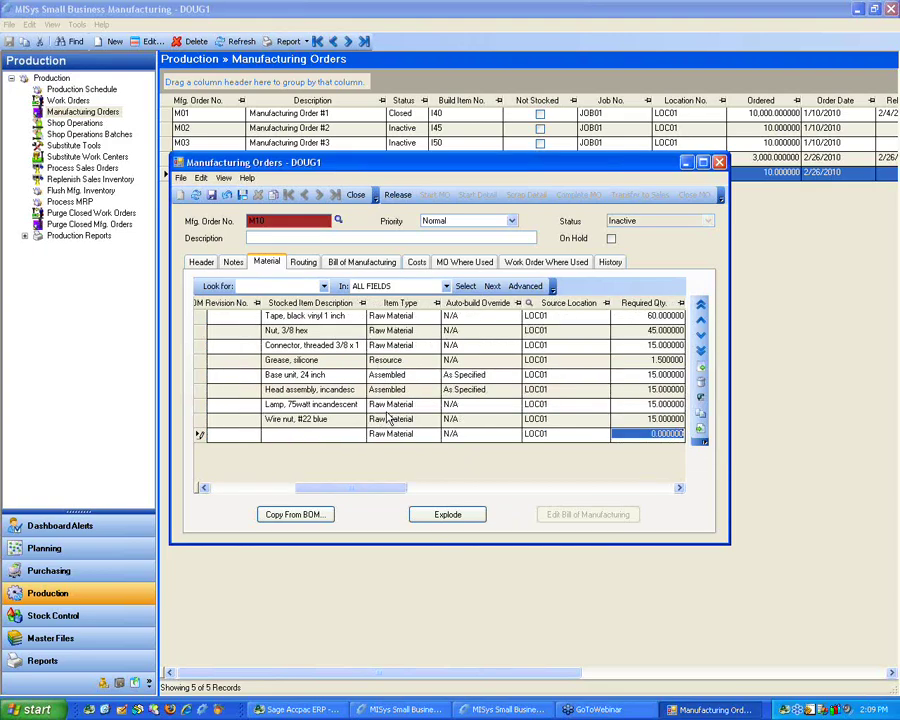
pyautogui.write('125')
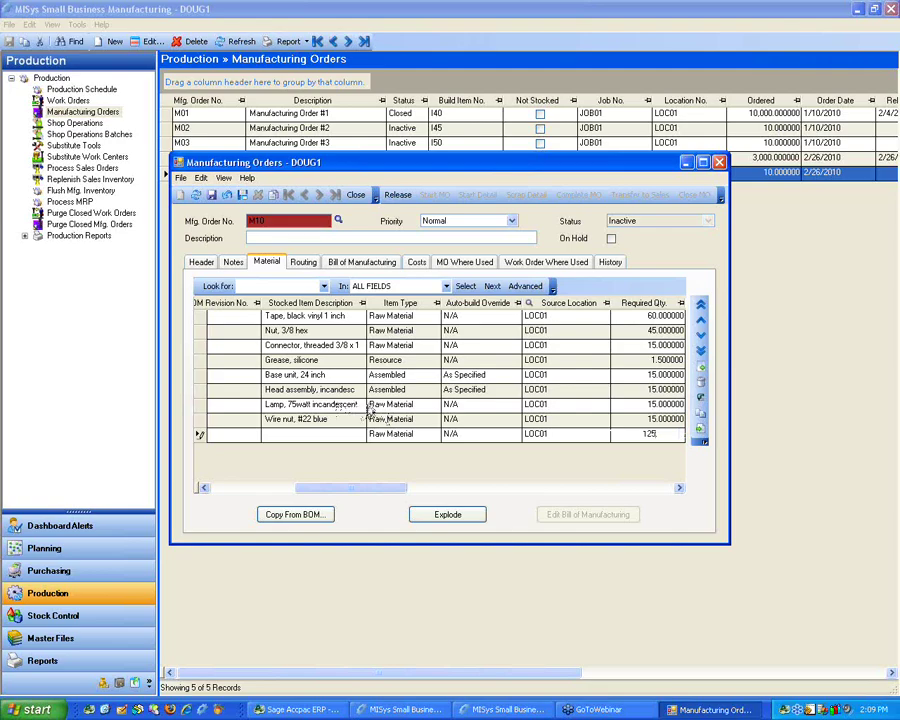
pyautogui.press('Tab')
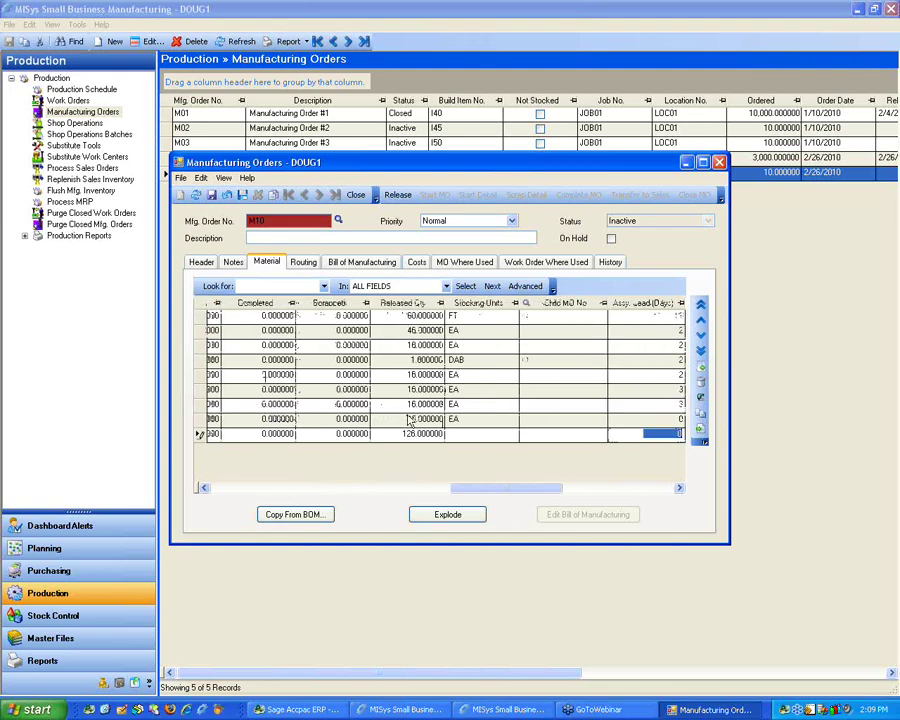
# Set the non-stocked item cost of component 12334 to $15 and save the manufacturing order
pyautogui.press('Tab')
pyautogui.press('Tab')
pyautogui.press('Tab')
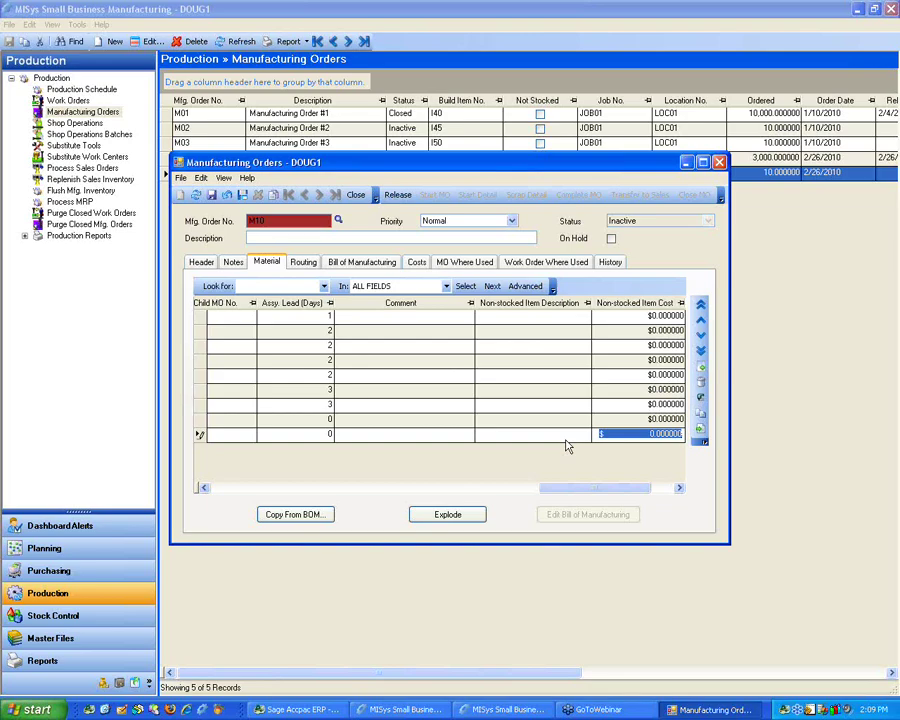
pyautogui.write('15.')
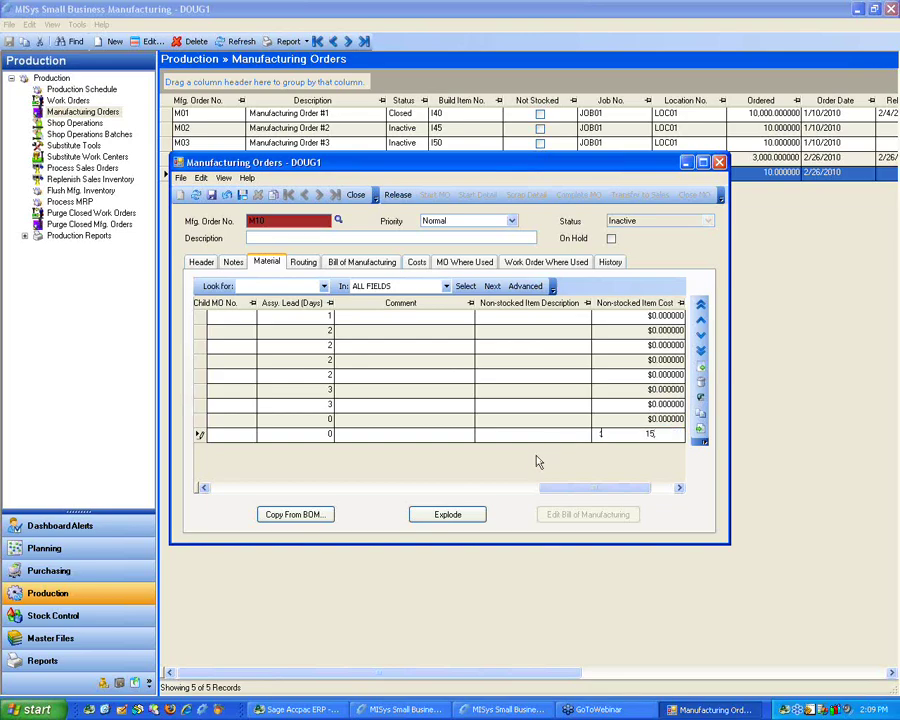
pyautogui.press('Tab')
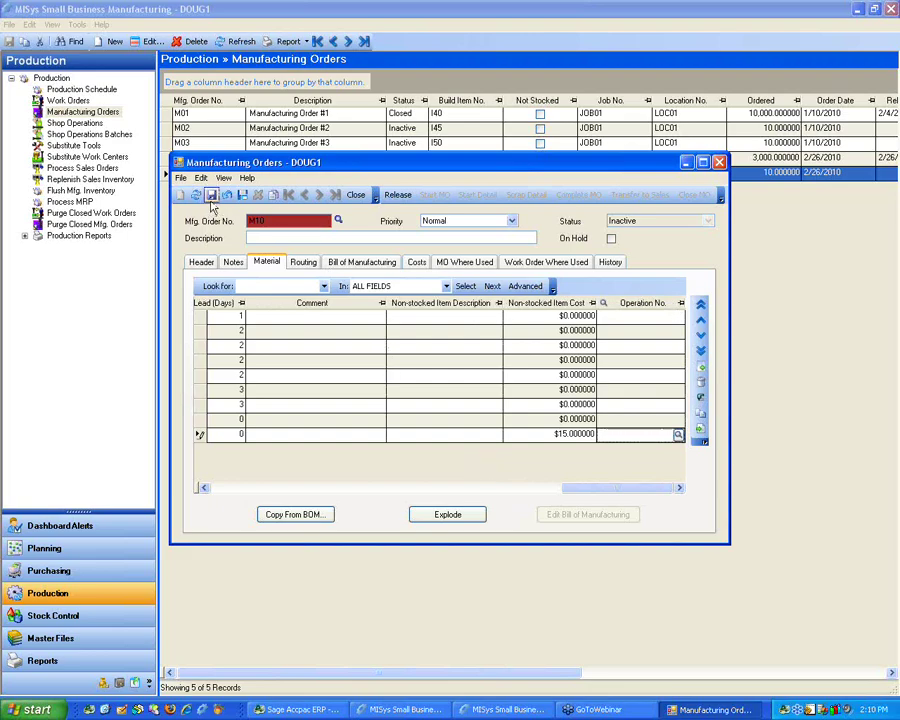
pyautogui.click(210, 194)
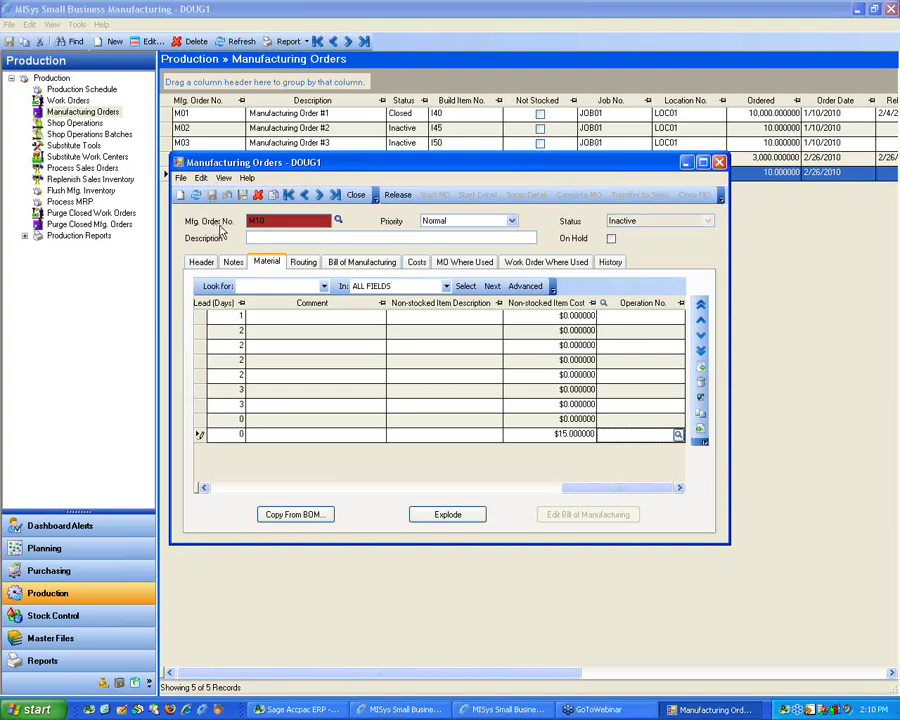
# Check the order's header, material lines and estimated costs
pyautogui.click(202, 262)
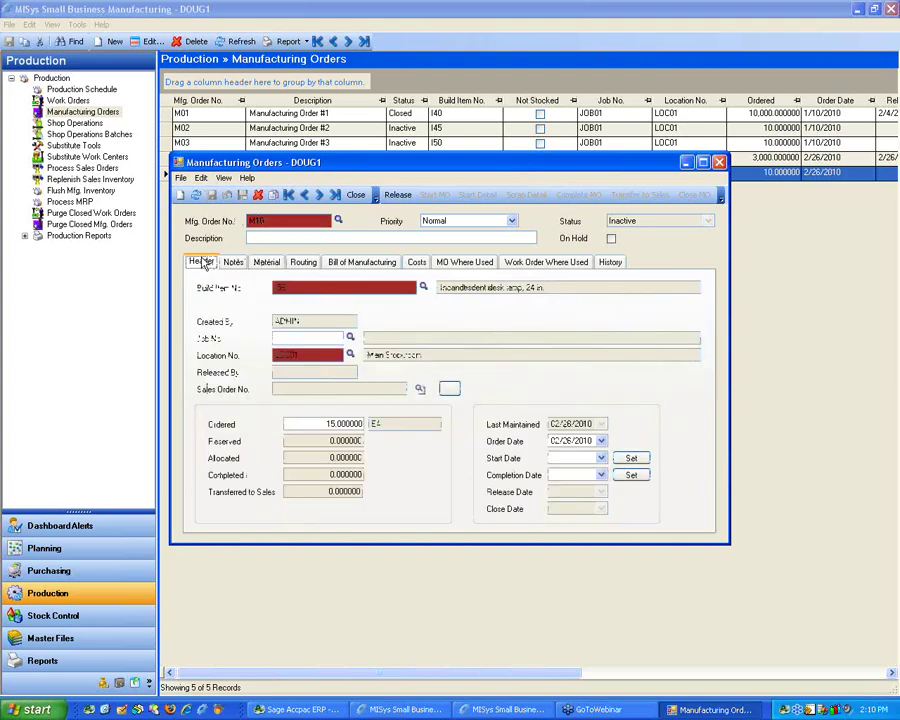
pyautogui.click(270, 262)
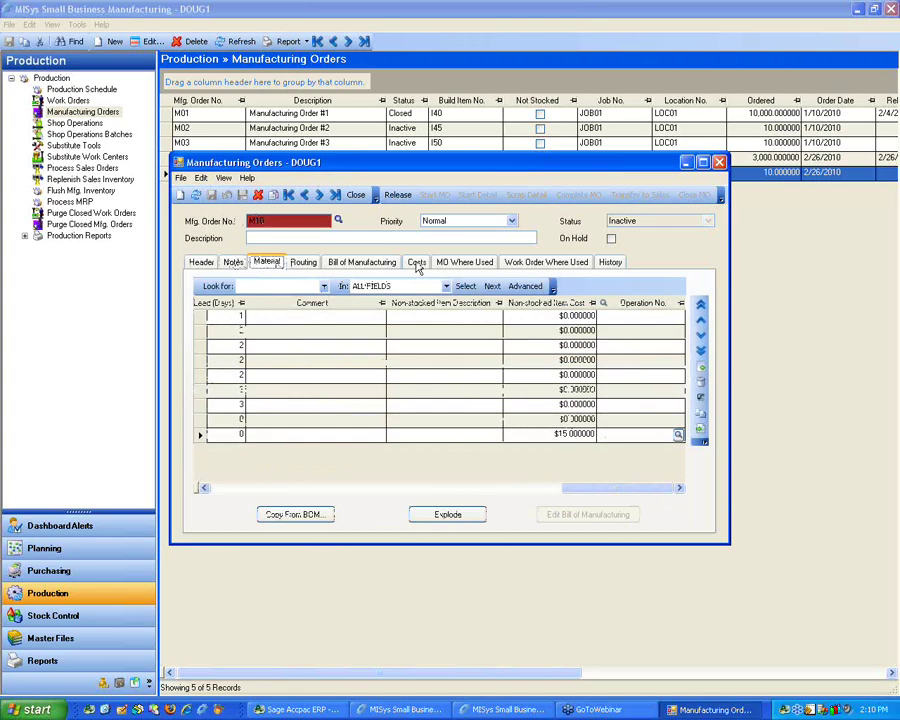
pyautogui.click(415, 262)
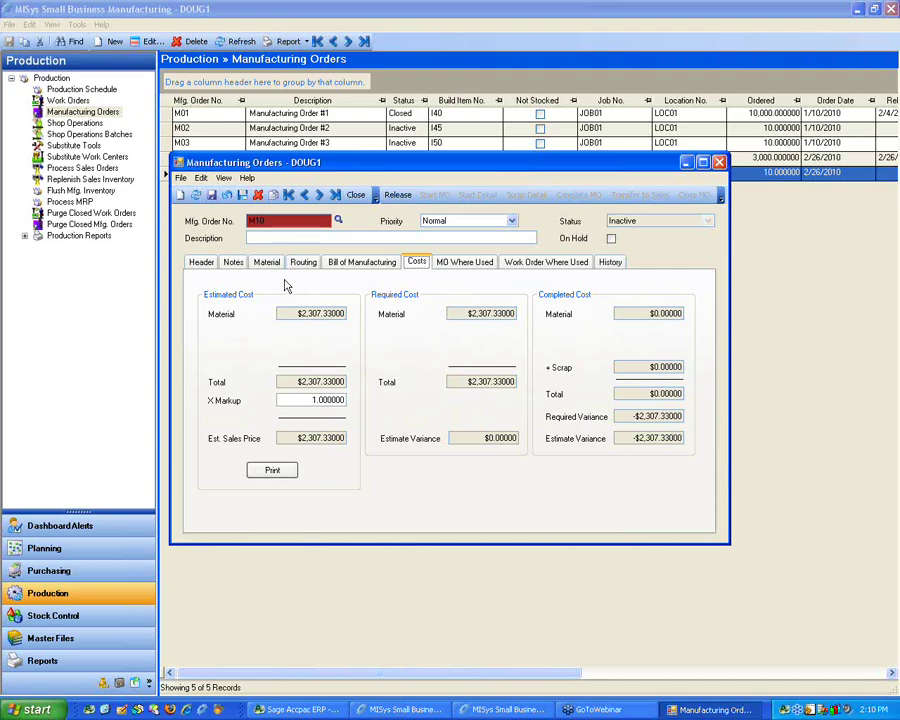
pyautogui.click(203, 262)
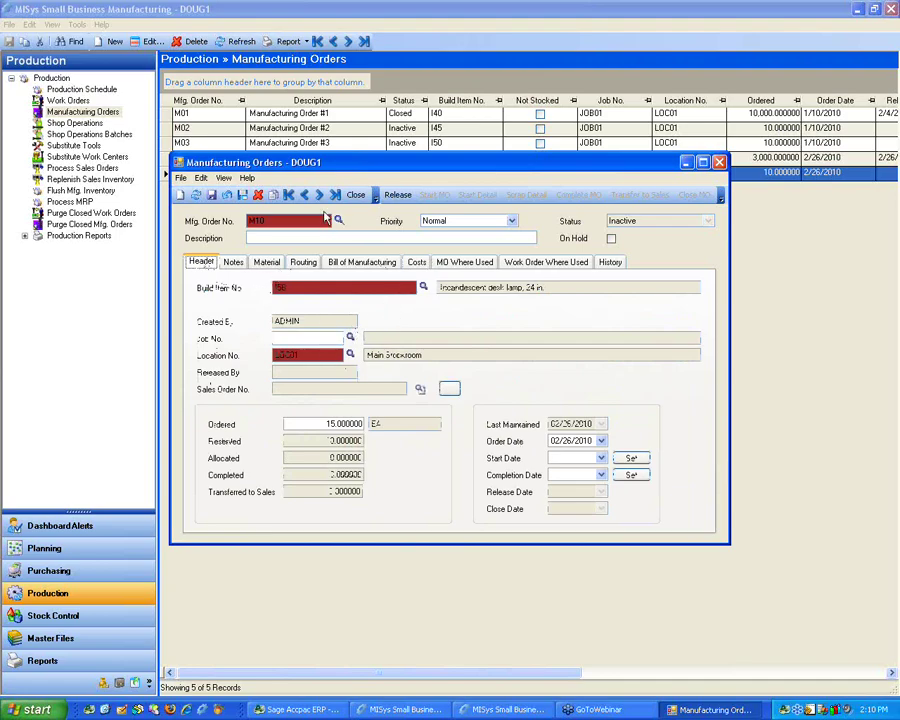
# Start a new manufacturing order with TEST as a non-stocked build item
pyautogui.click(212, 197)
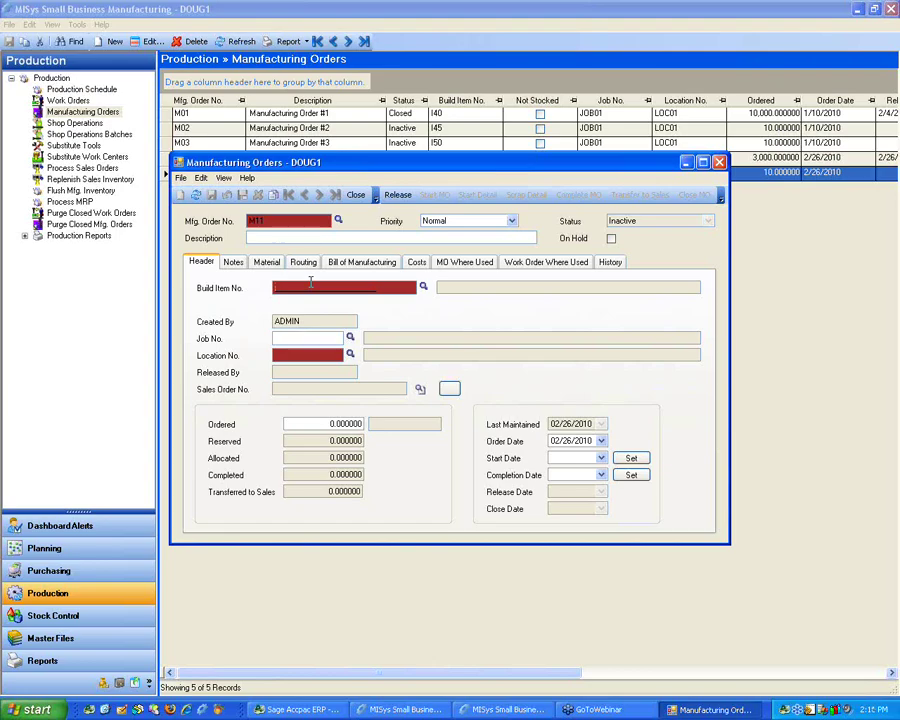
pyautogui.write('EST')
pyautogui.press('Tab')
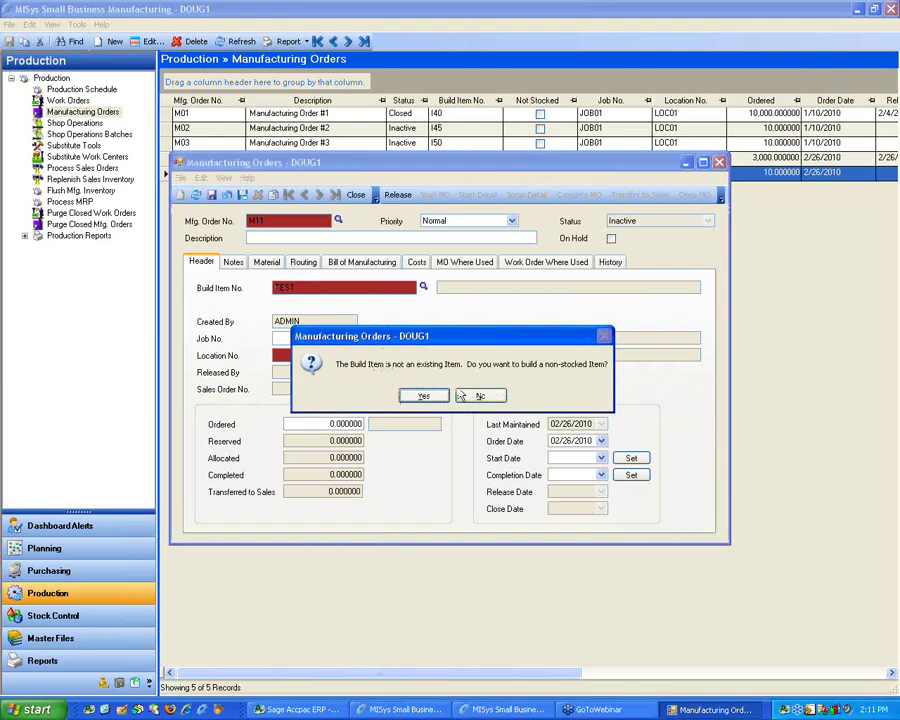
pyautogui.click(424, 397)
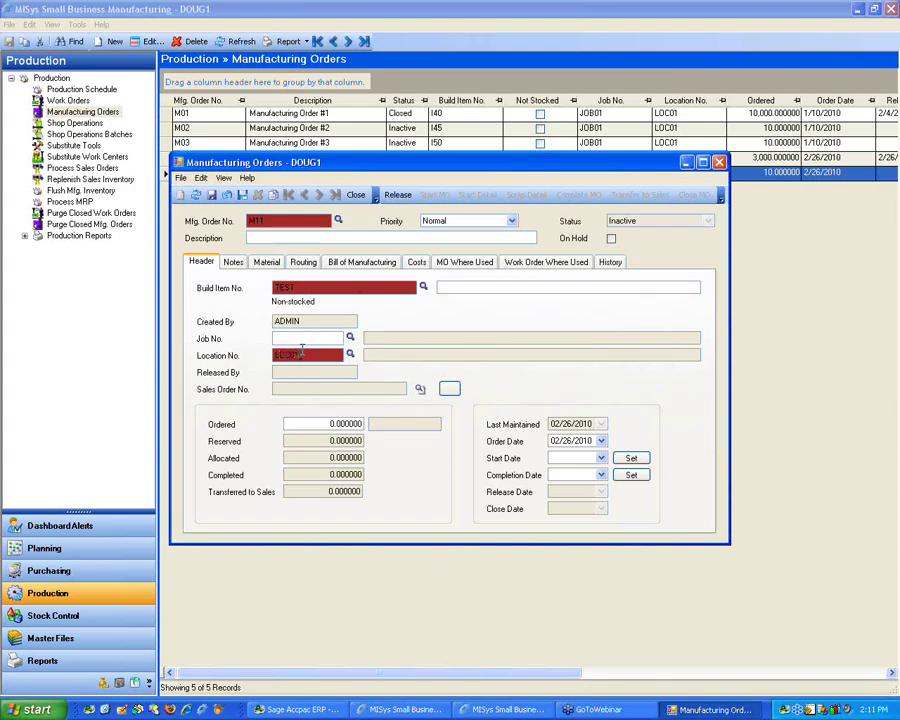
# Set the TEST order's ordered quantity to 10 at location LOC01 and save the order
pyautogui.click(316, 423)
pyautogui.write('10')
pyautogui.press('Tab')
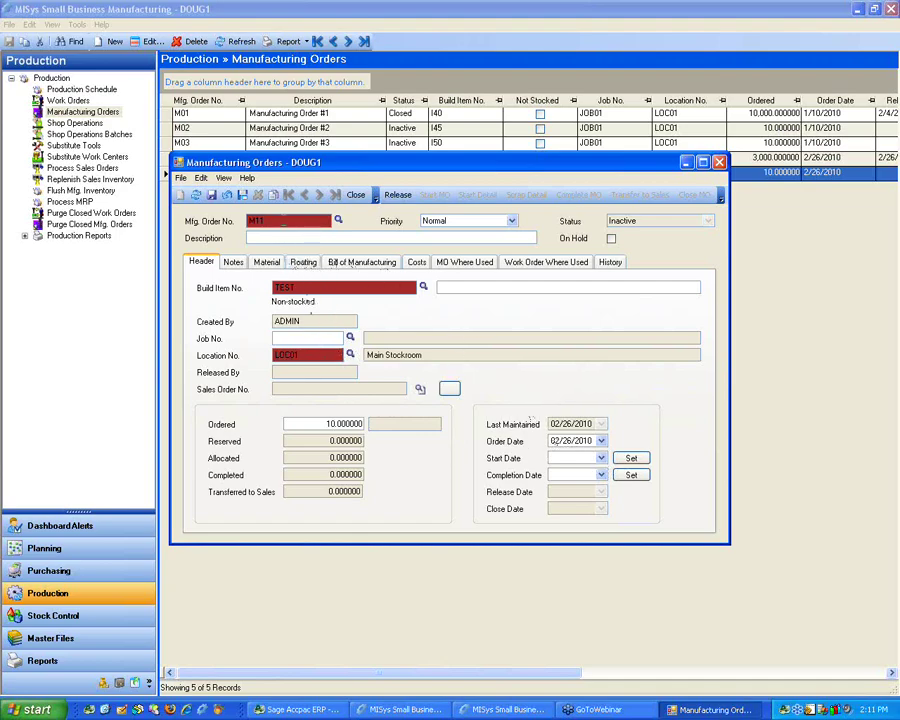
pyautogui.click(211, 194)
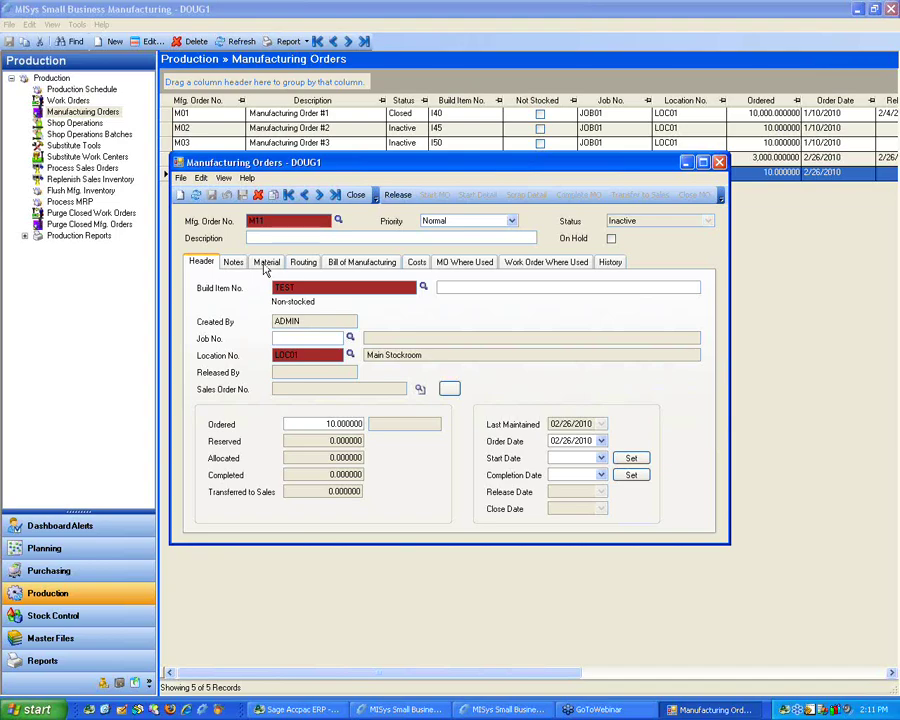
# Copy the bill of material of item I40, revision 1, into the TEST order's material list and check the copied lines
pyautogui.click(266, 261)
pyautogui.click(296, 514)
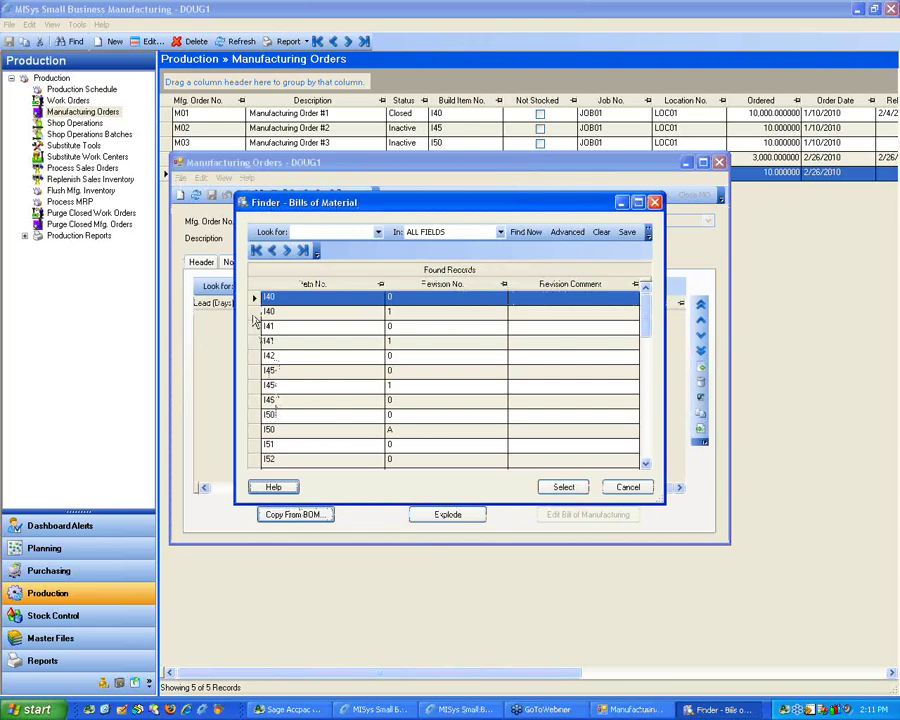
pyautogui.doubleClick(258, 316)
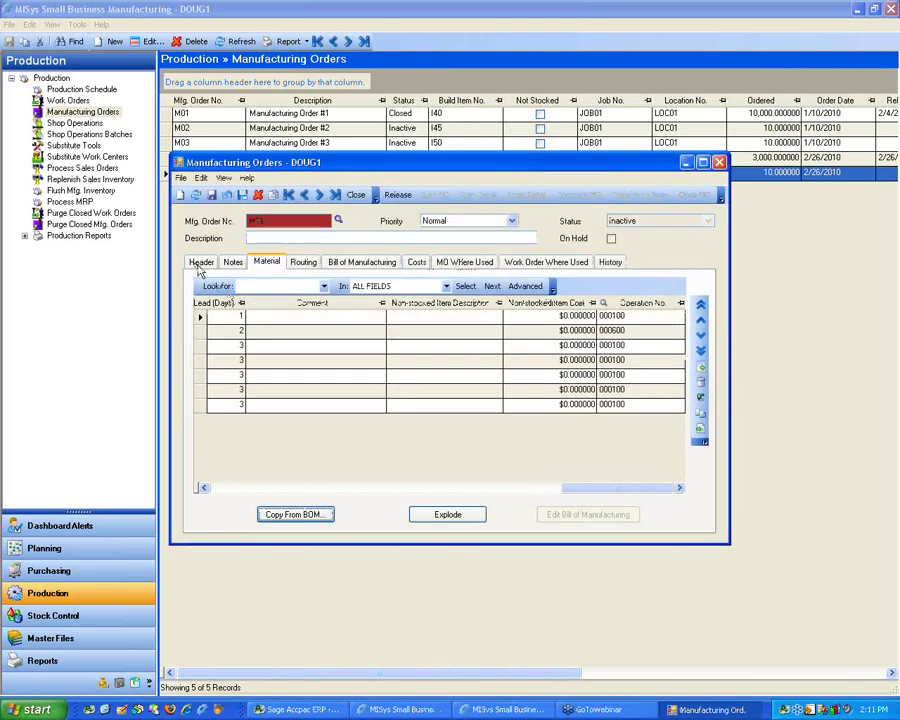
pyautogui.moveTo(572, 489); pyautogui.dragTo(227, 478)
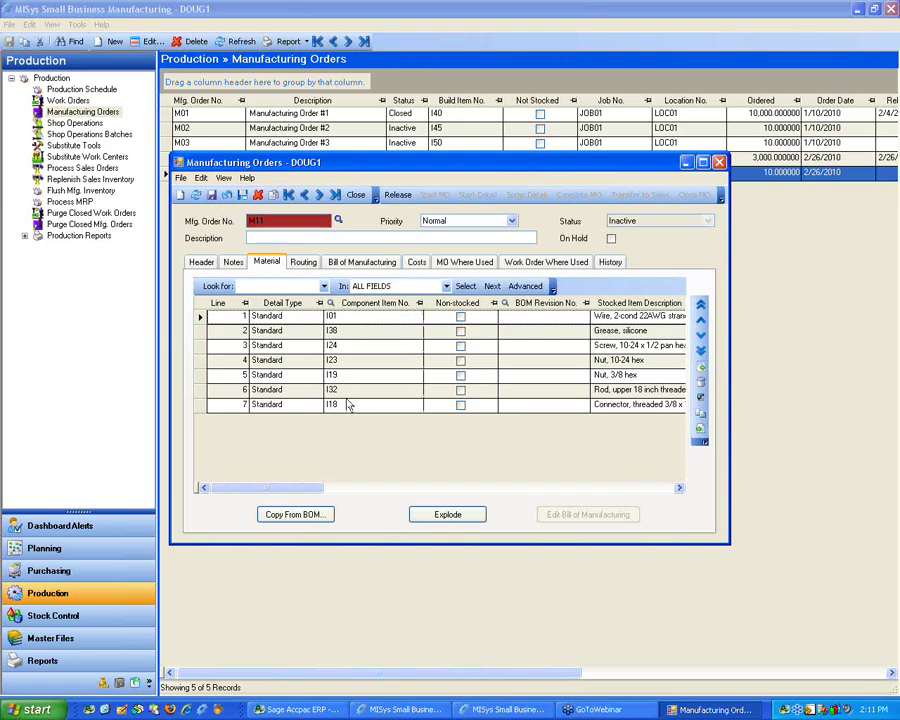
pyautogui.rightClick(219, 424)
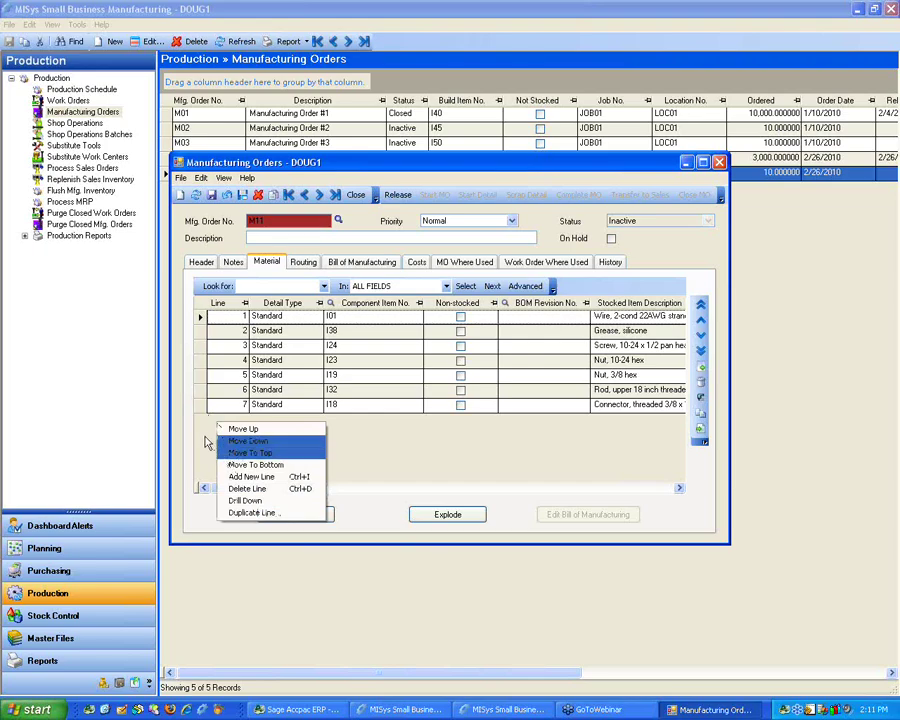
pyautogui.click(207, 442)
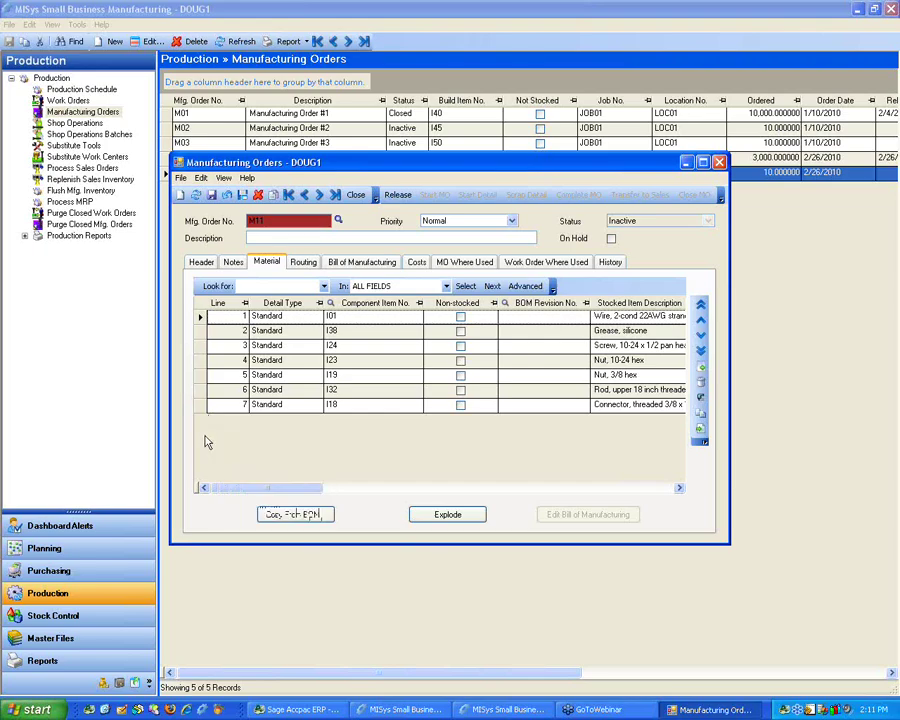
# Go back to the preceding manufacturing order, M10, and try to open order M05 without creating a new record
pyautogui.click(201, 262)
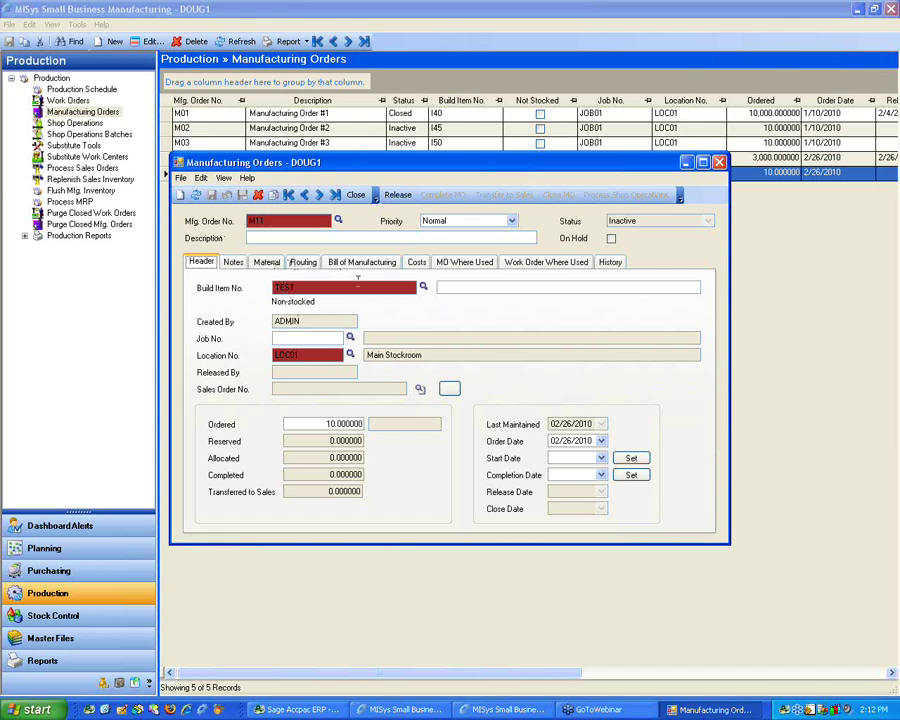
pyautogui.click(305, 195)
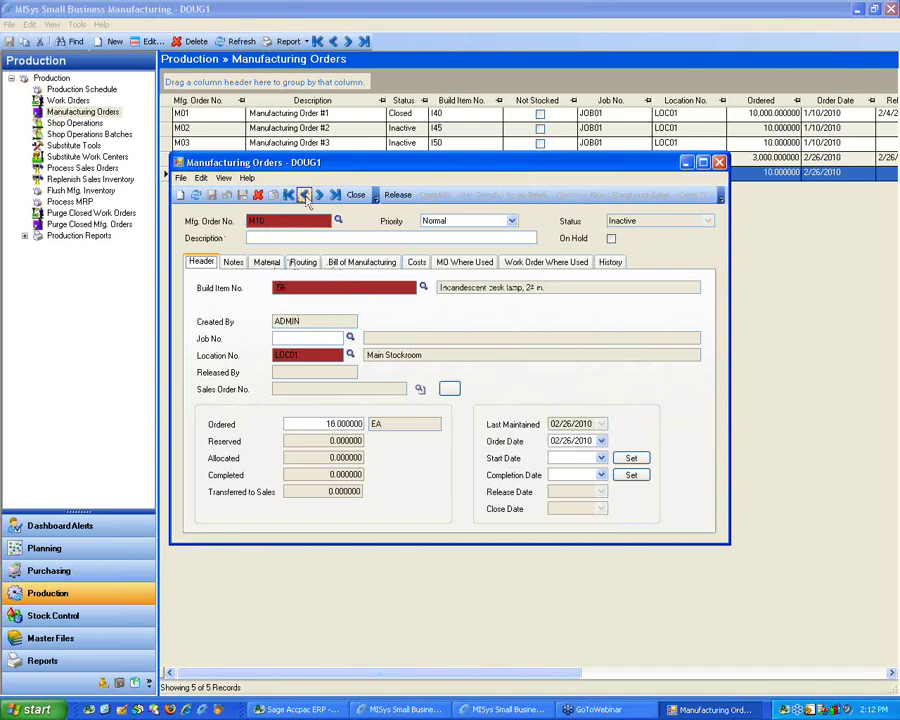
pyautogui.write('M06')
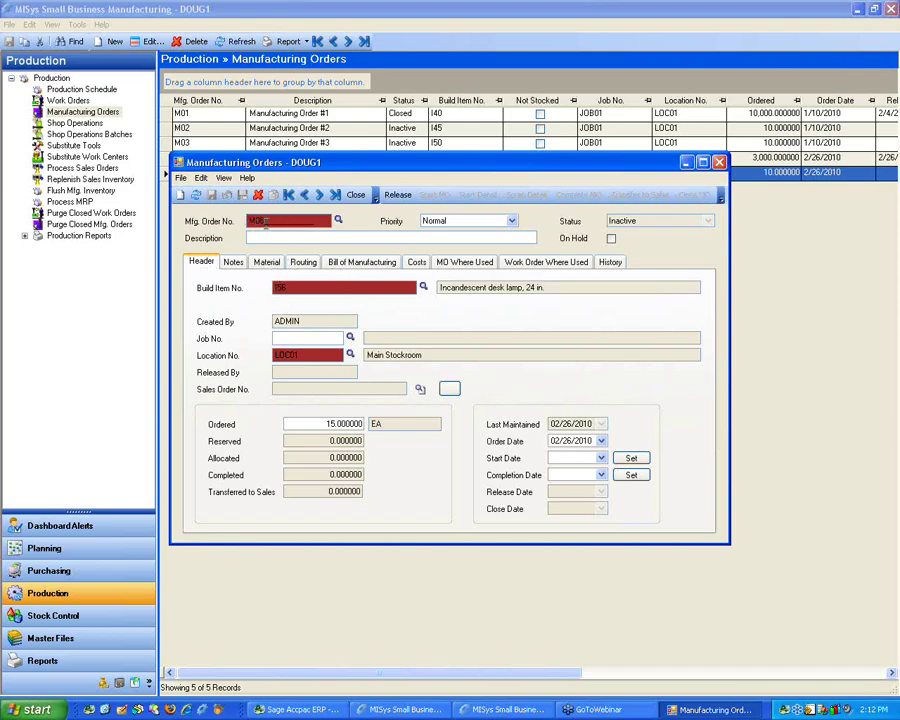
pyautogui.press('Tab')
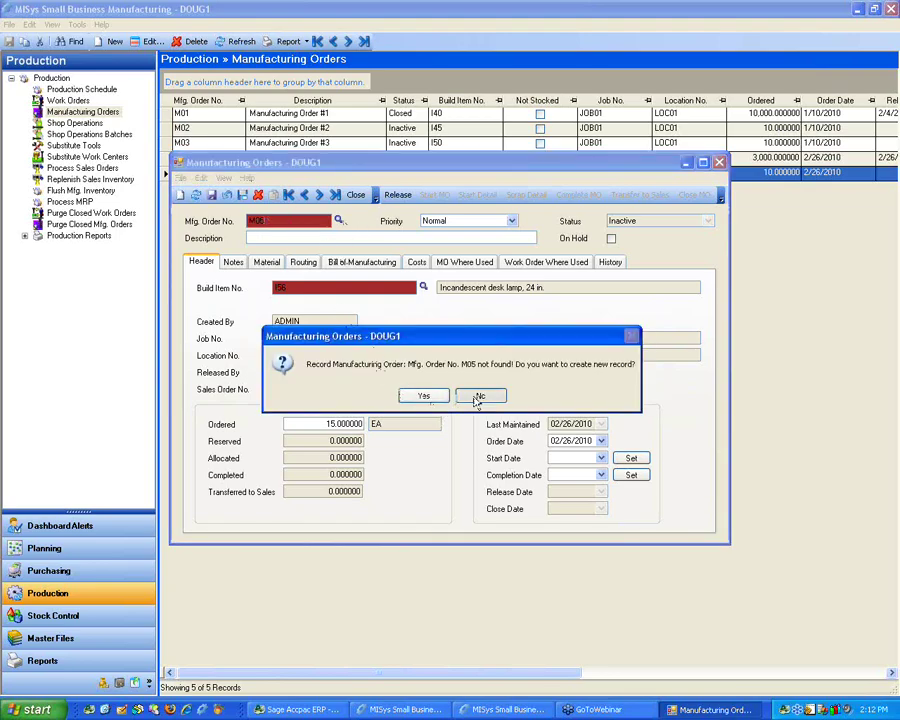
pyautogui.click(477, 337)
# Try to open manufacturing order M06 without creating a new record
pyautogui.click(290, 218)
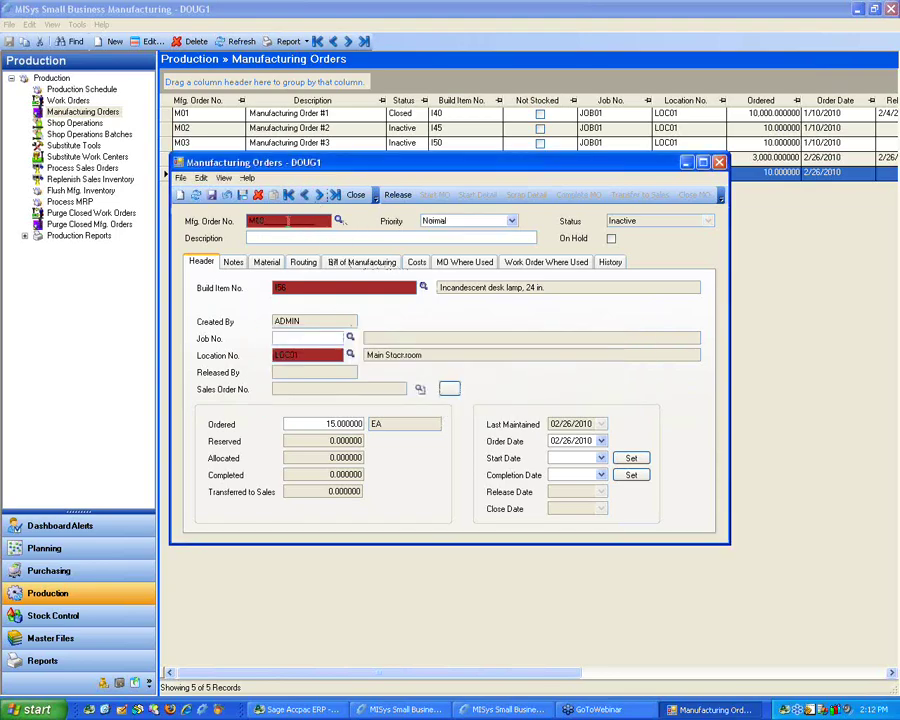
pyautogui.write('M06')
pyautogui.press('Tab')
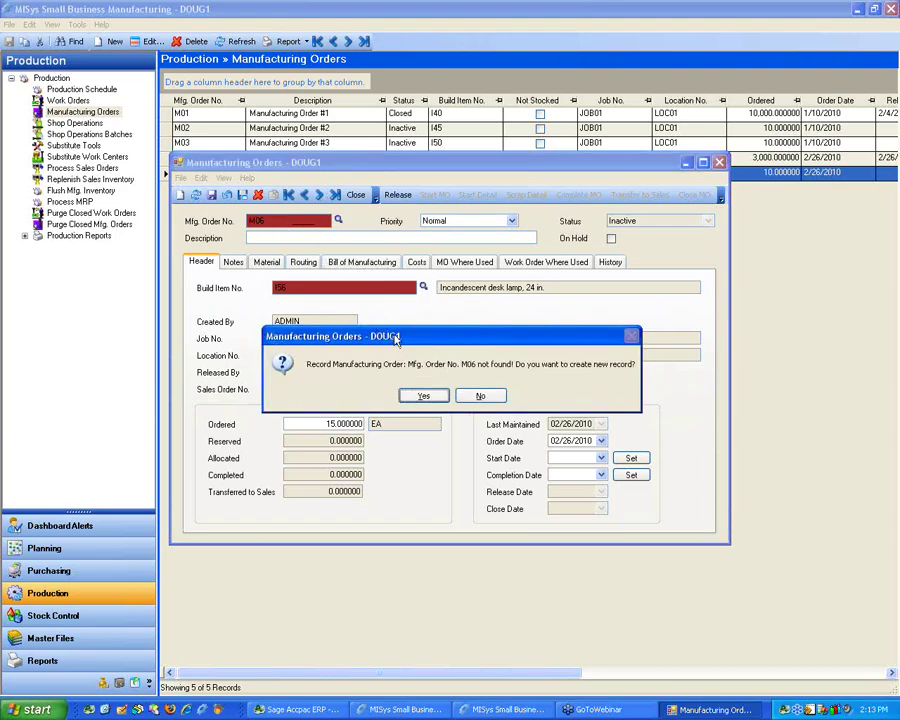
pyautogui.click(425, 337)
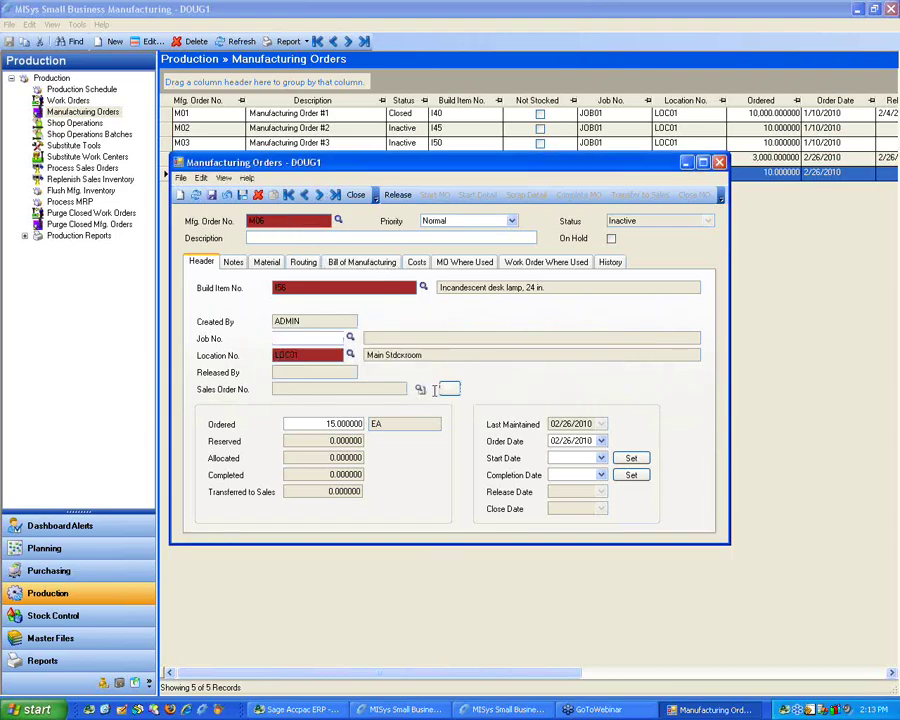
# Find and open existing manufacturing order M08, and set its start date to 02/12/2010
pyautogui.click(338, 222)
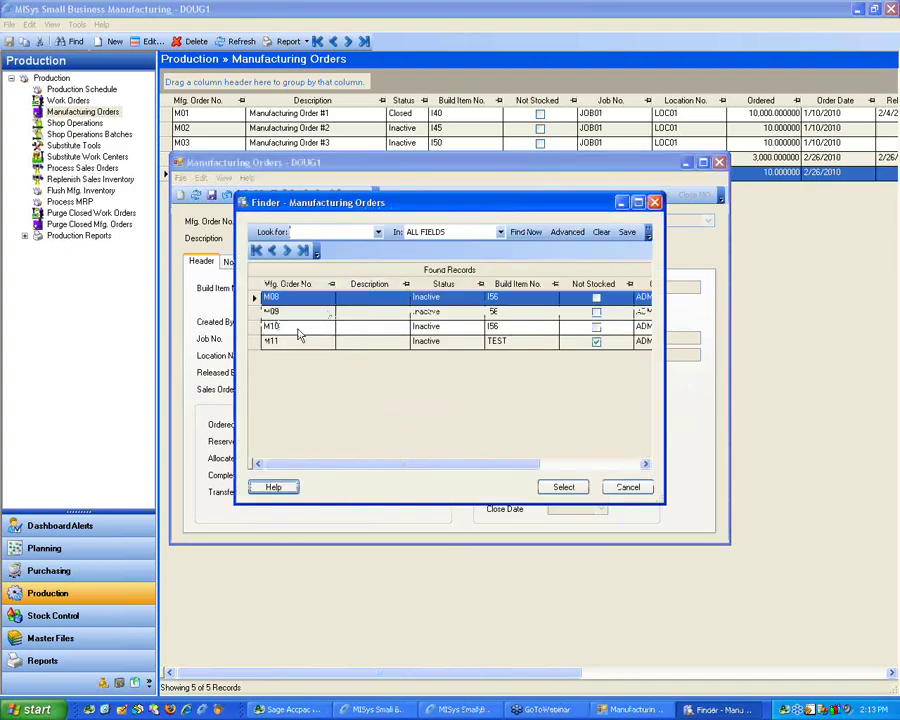
pyautogui.doubleClick(258, 298)
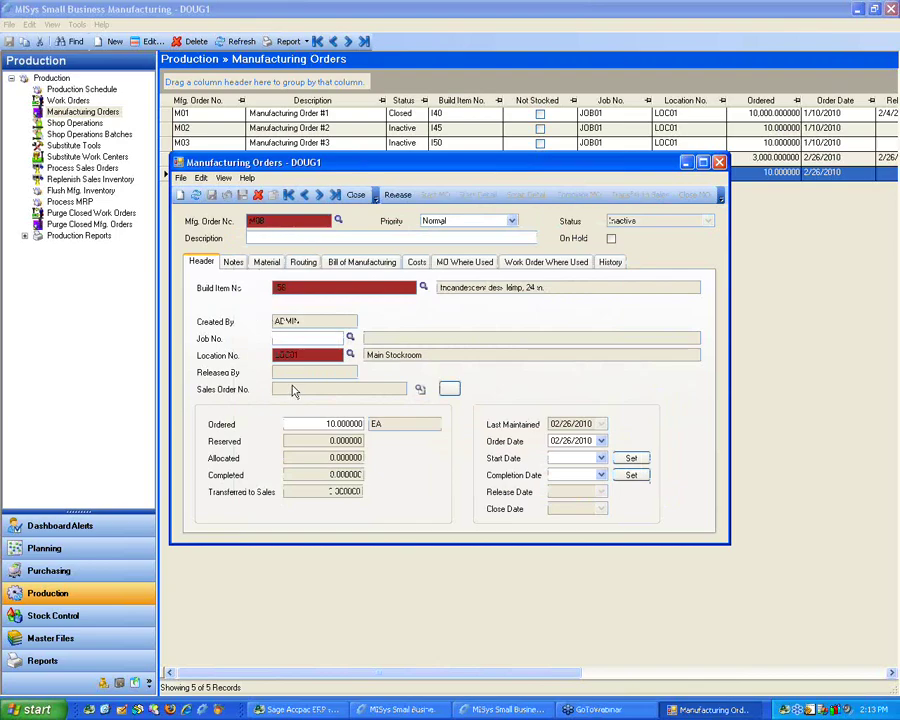
pyautogui.click(601, 458)
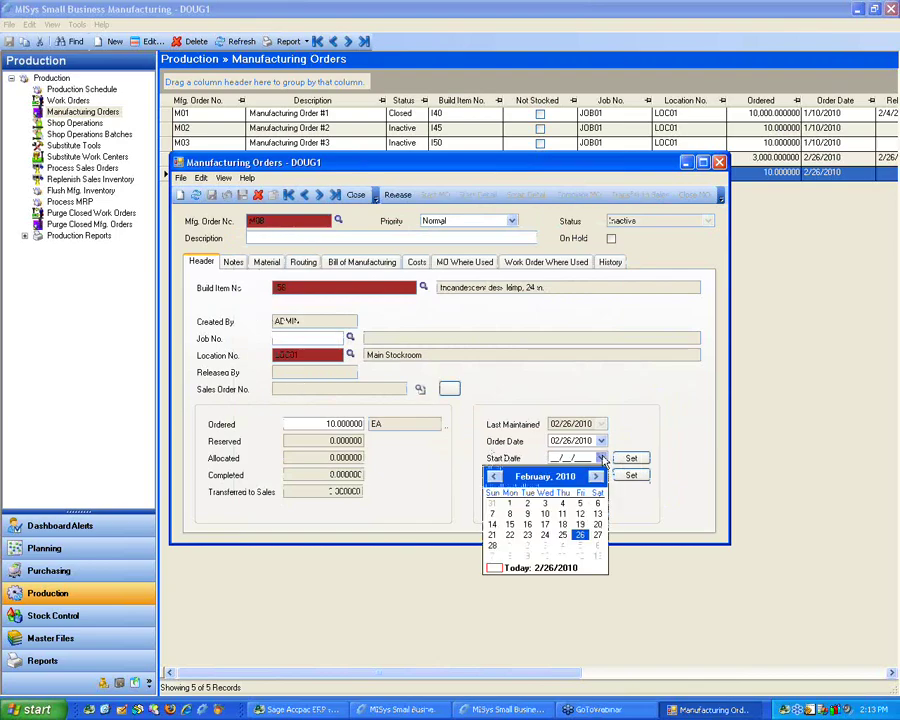
pyautogui.click(580, 513)
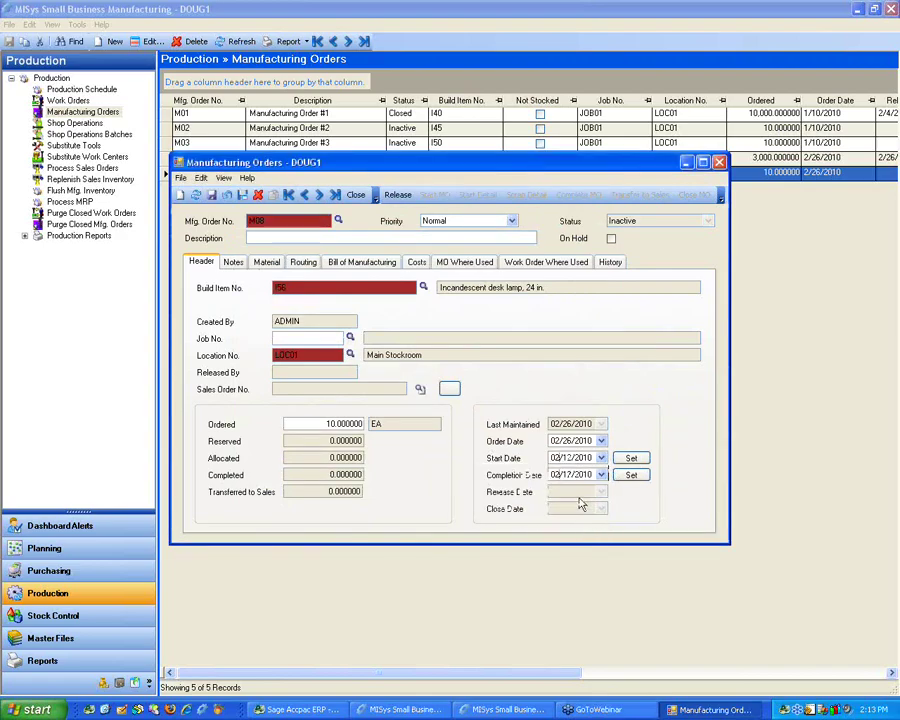
# Release manufacturing order M08, saving its changes in the process
pyautogui.click(396, 196)
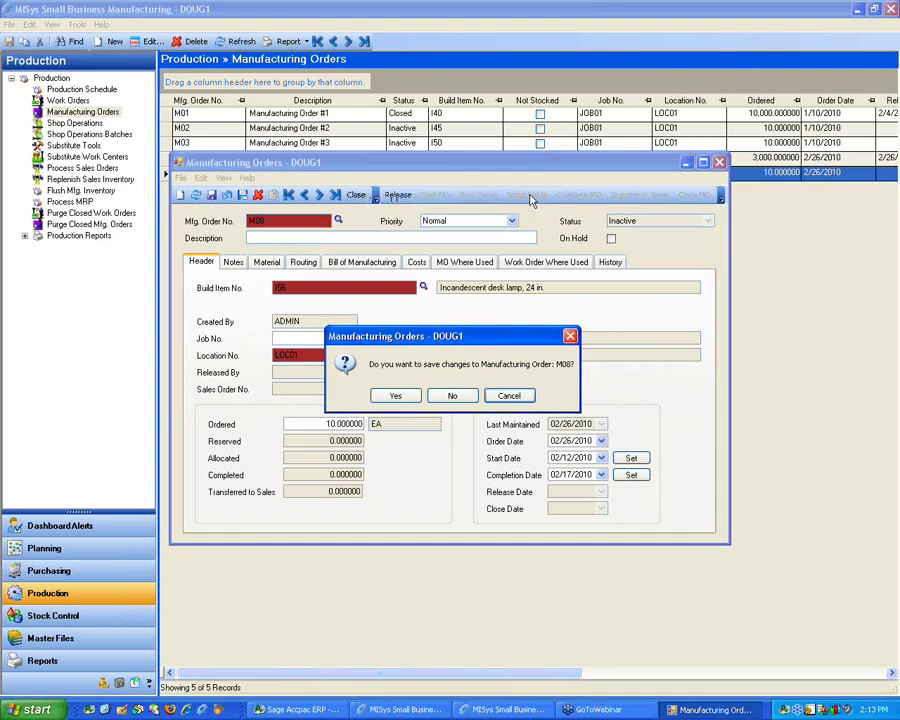
pyautogui.click(395, 395)
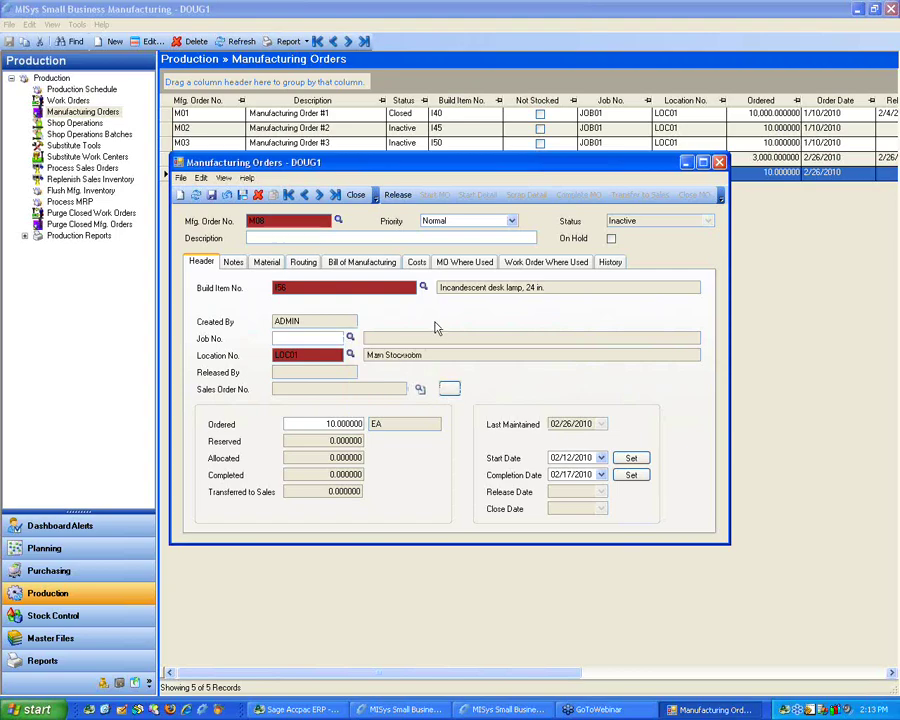
pyautogui.click(450, 396)
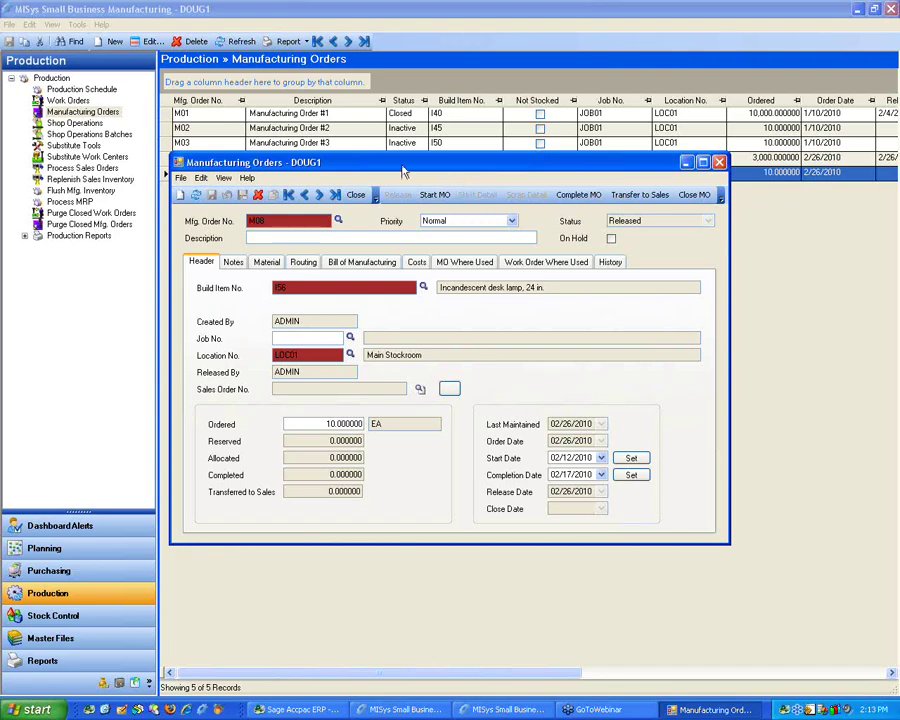
# Look at the completion form for order M08 and close it without assembling any quantity
pyautogui.click(577, 196)
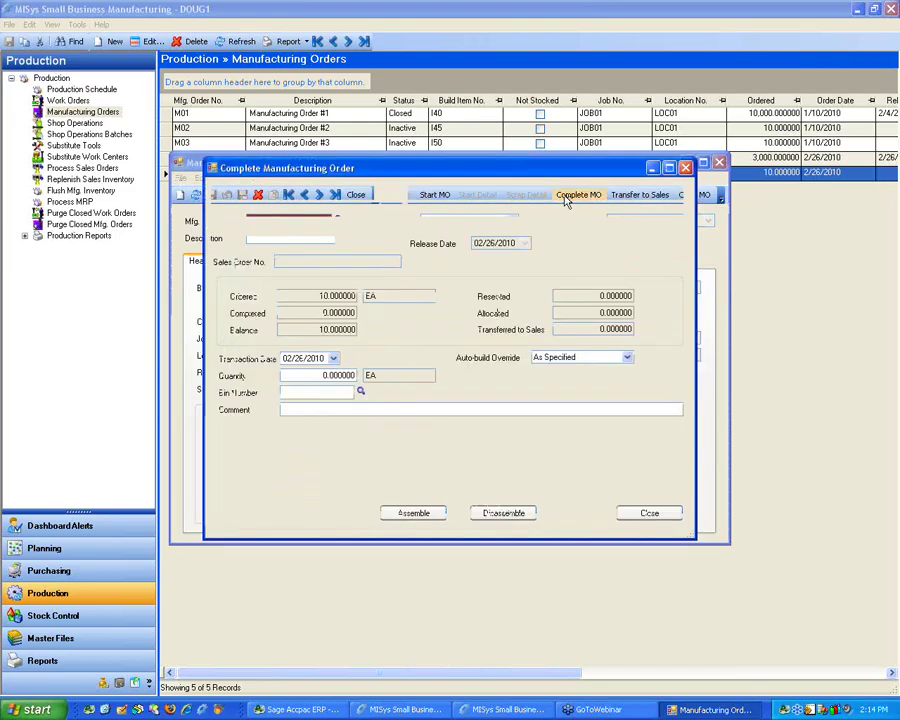
pyautogui.click(355, 379)
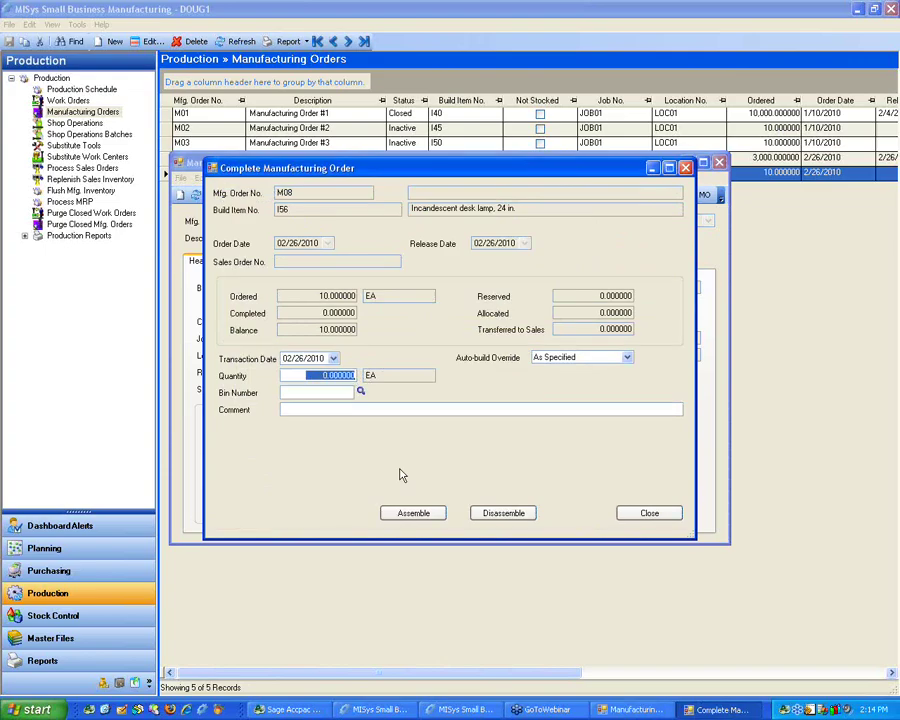
pyautogui.click(649, 513)
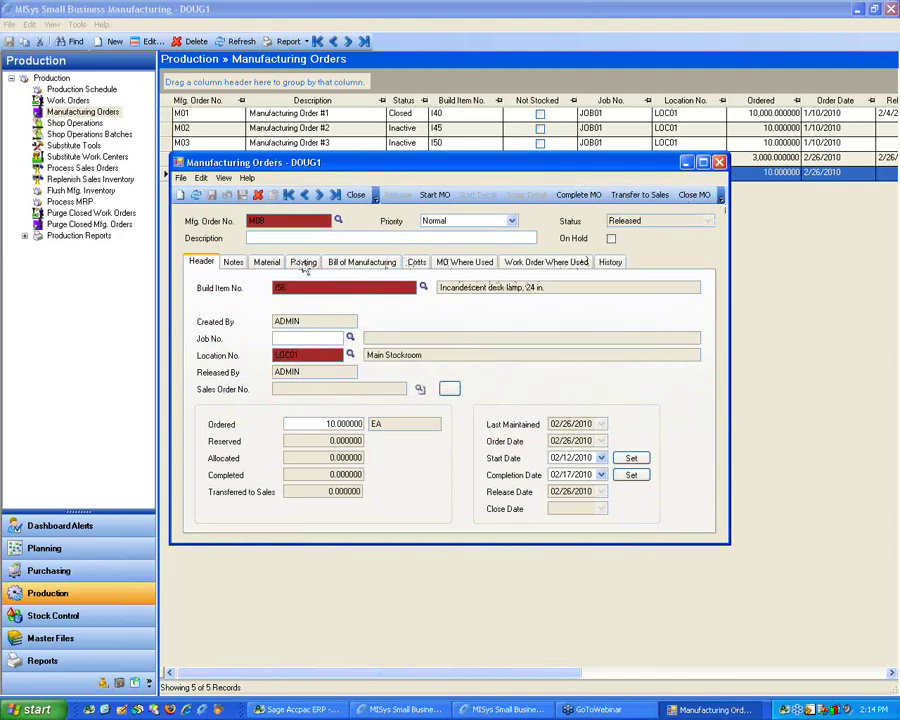
# Review the costs of order M08 and preview its sales quote report down to the cost totals
pyautogui.click(416, 263)
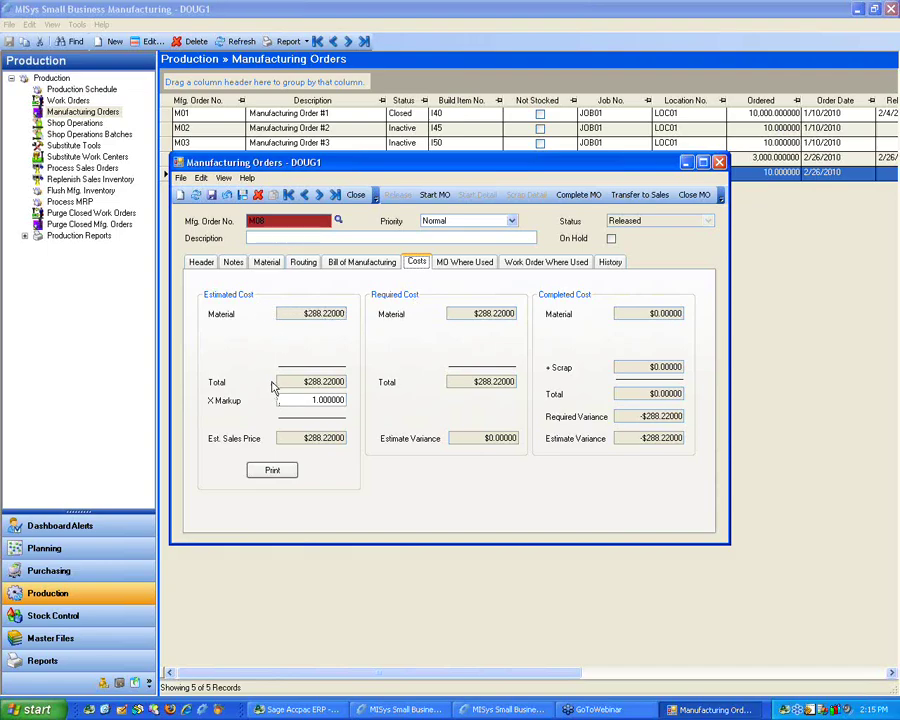
pyautogui.click(278, 475)
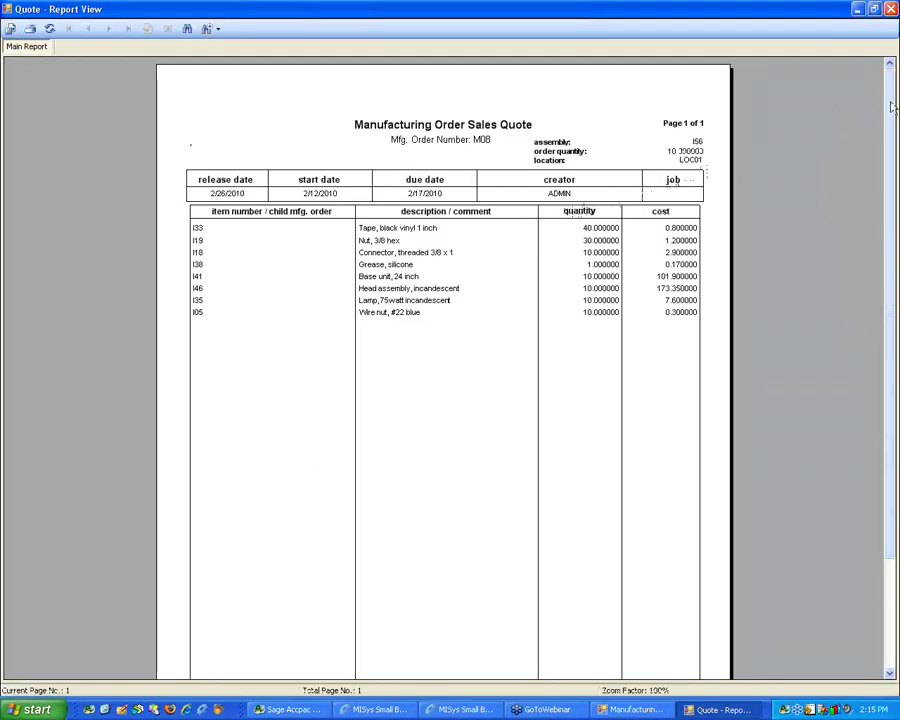
pyautogui.moveTo(890, 104); pyautogui.dragTo(890, 115)
pyautogui.moveTo(894, 428); pyautogui.dragTo(890, 501)
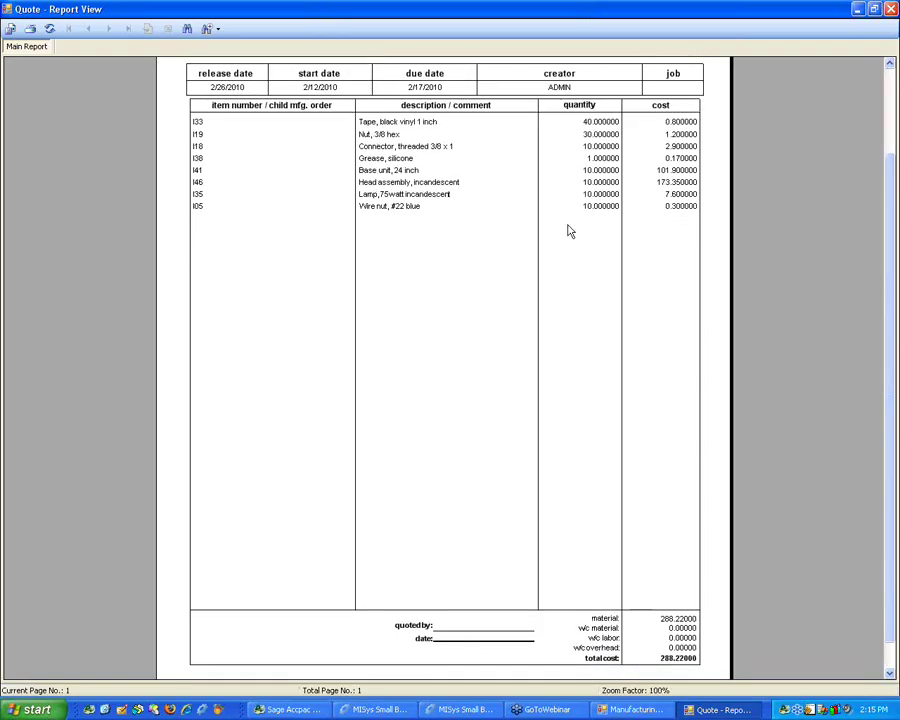
pyautogui.click(891, 10)
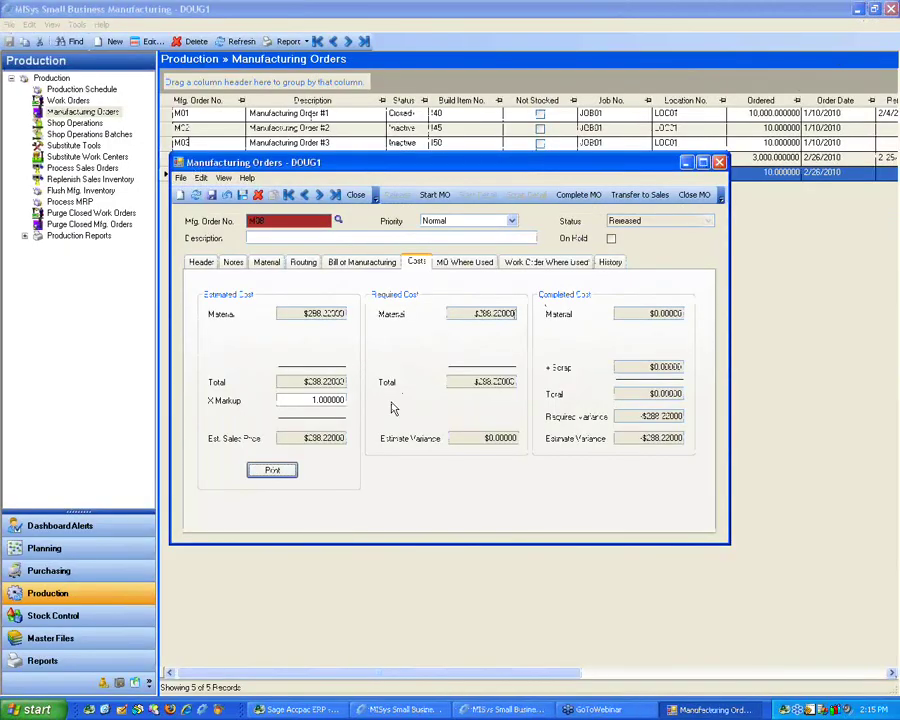
# Check the markup and material line quantities of order M08, return to its costs, and close the order
pyautogui.click(300, 401)
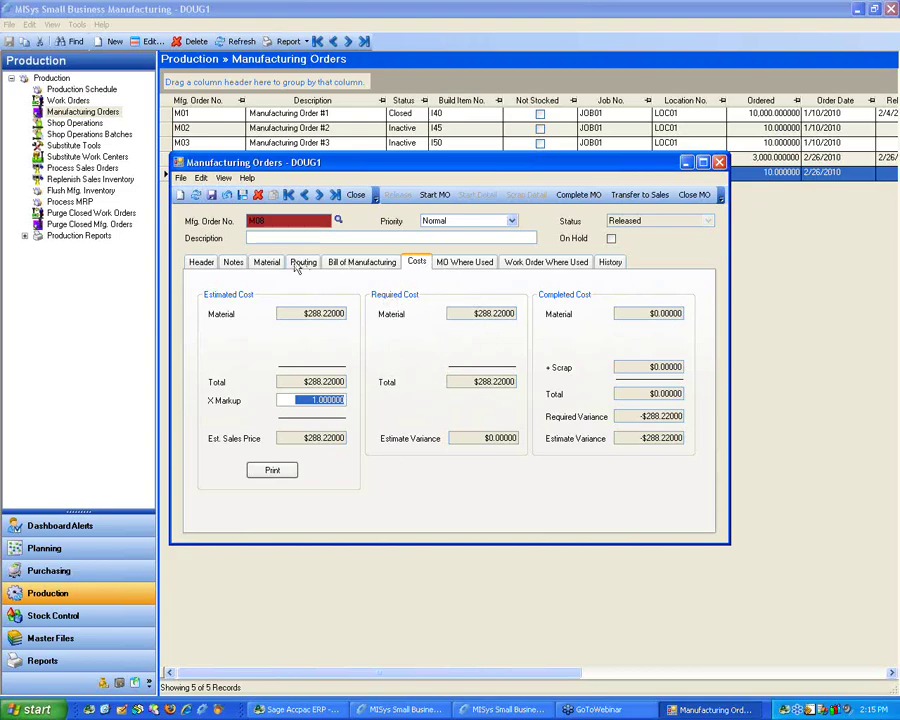
pyautogui.click(265, 262)
pyautogui.moveTo(276, 494); pyautogui.dragTo(420, 497)
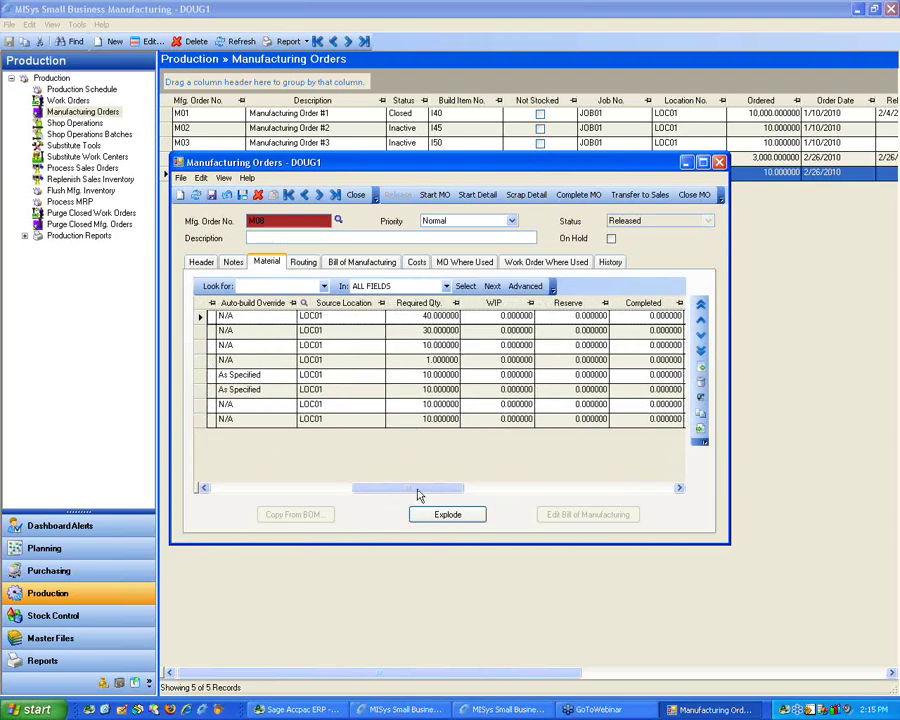
pyautogui.moveTo(417, 489); pyautogui.dragTo(237, 487)
pyautogui.click(416, 261)
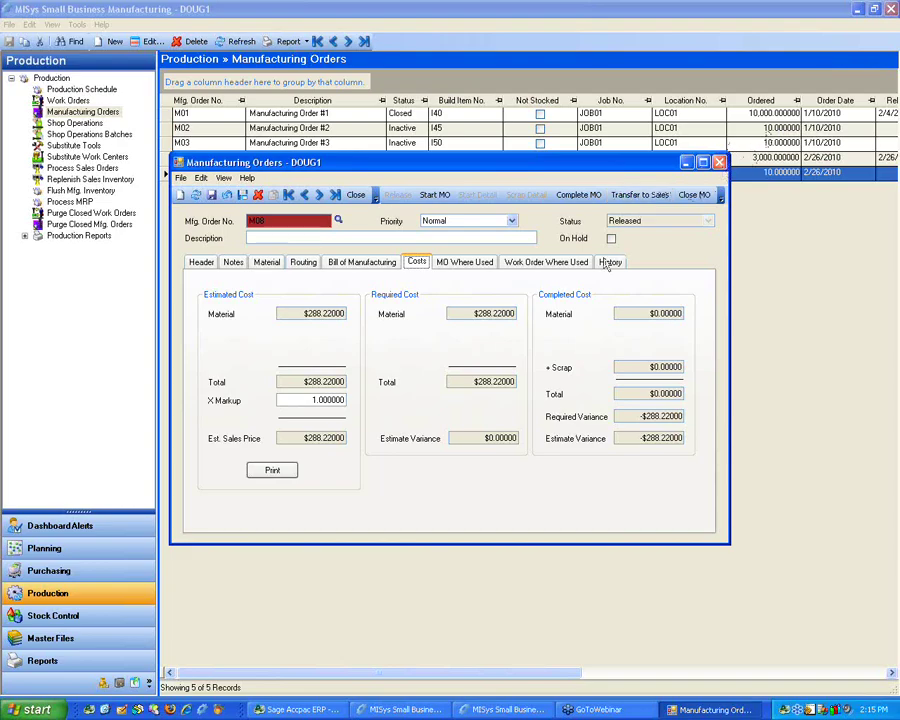
pyautogui.press('Escape')
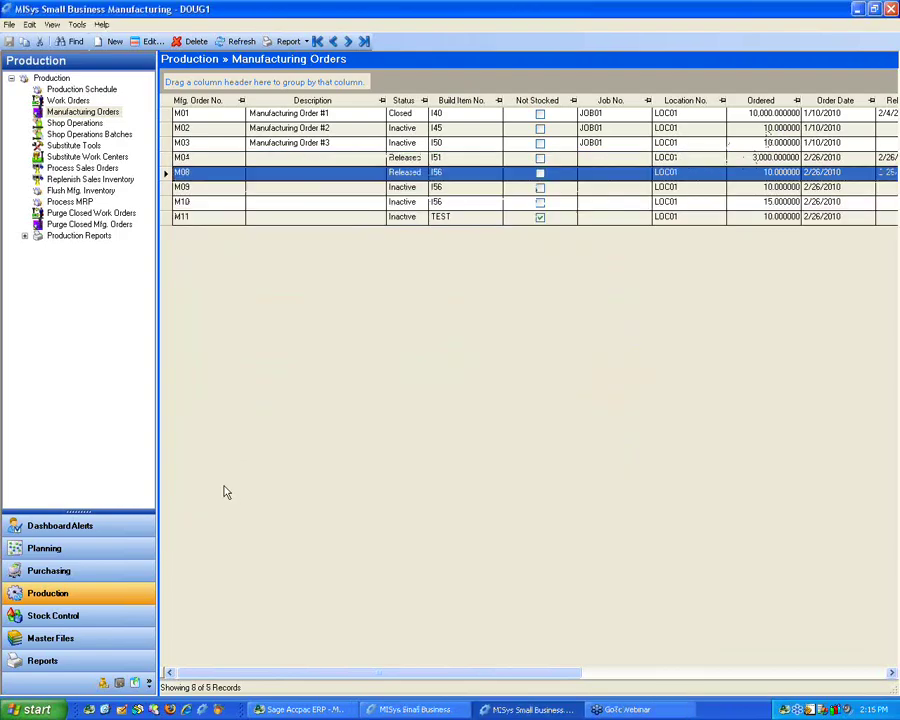
# Examine the accounting settings in the company options, including the manufacturing vendor ID and the sales transfer and PO invoicing options
pyautogui.click(119, 683)
pyautogui.click(79, 145)
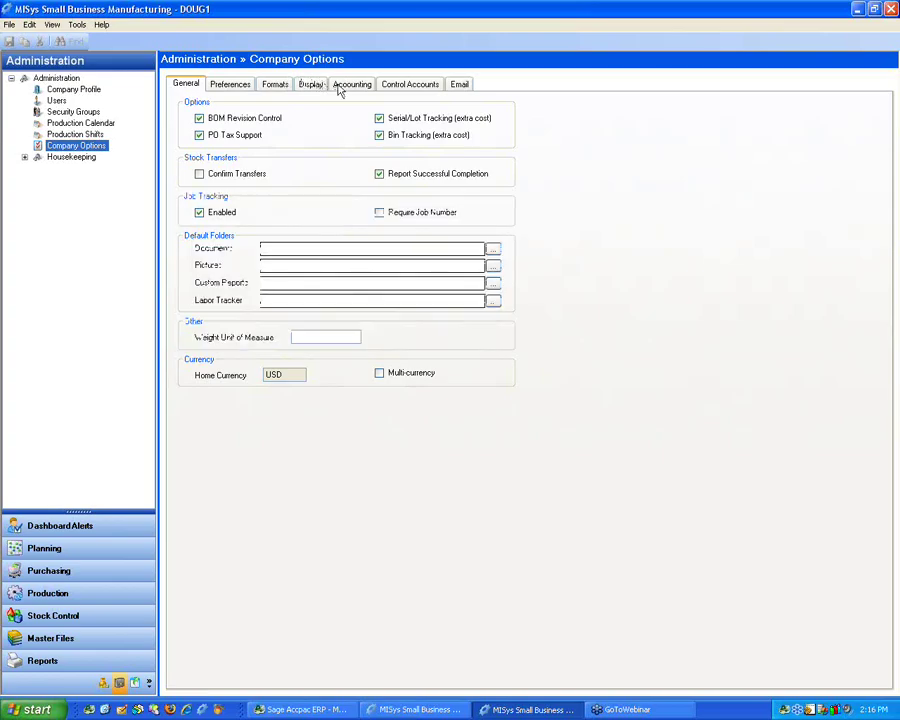
pyautogui.click(350, 85)
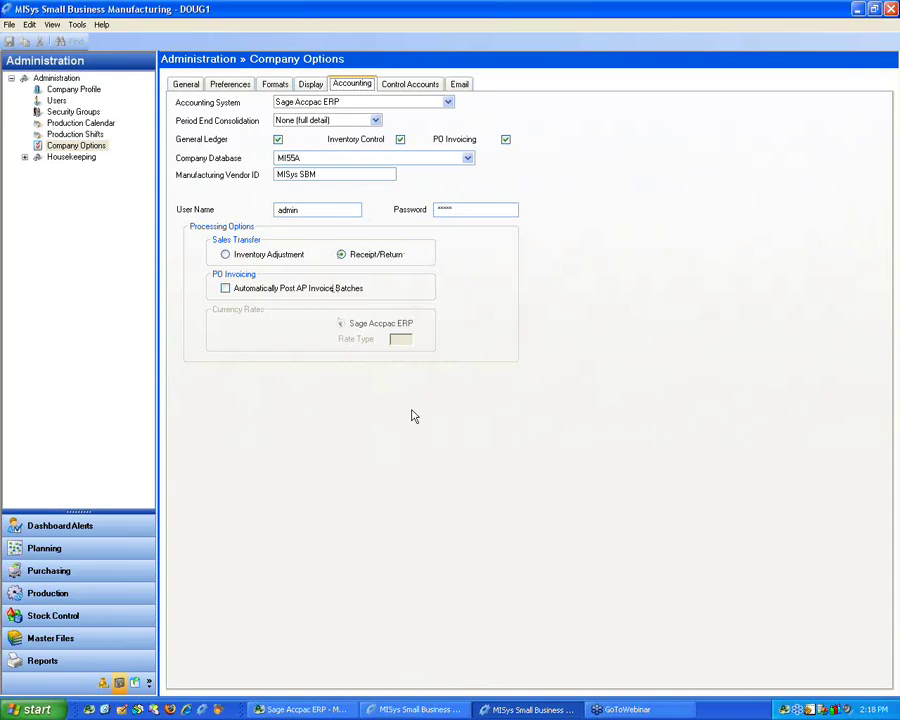
pyautogui.click(338, 174)
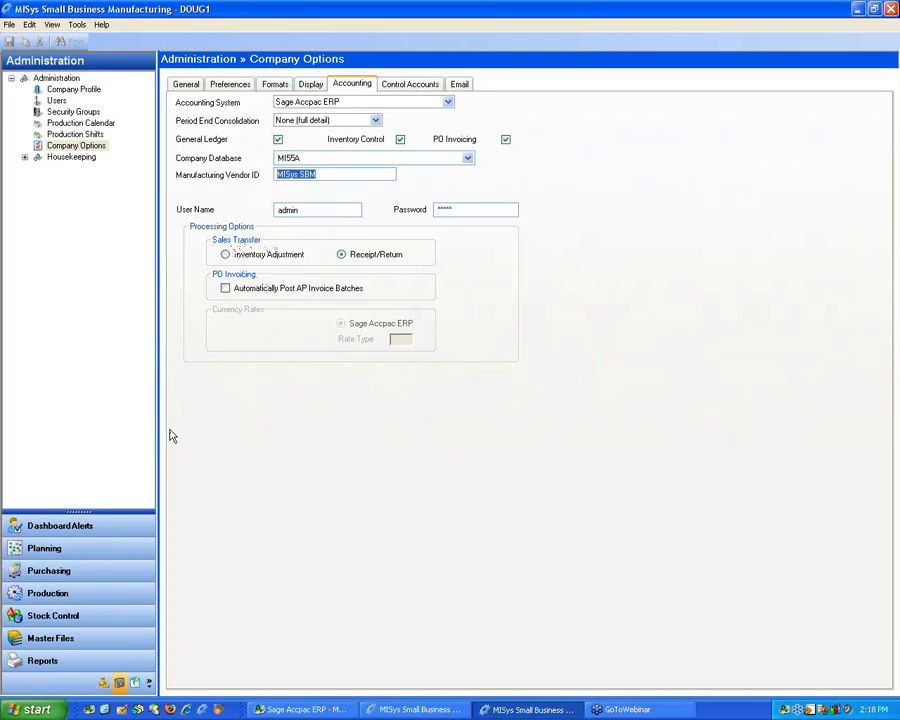
pyautogui.click(127, 403)
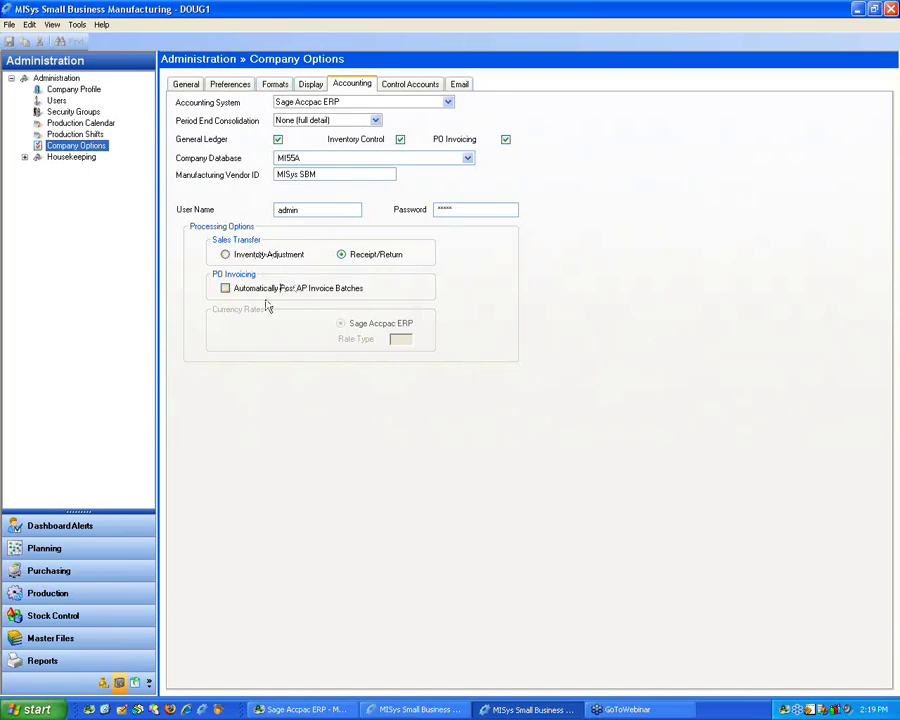
# Reopen manufacturing order M08 and complete it by assembling a quantity of 10
pyautogui.click(54, 596)
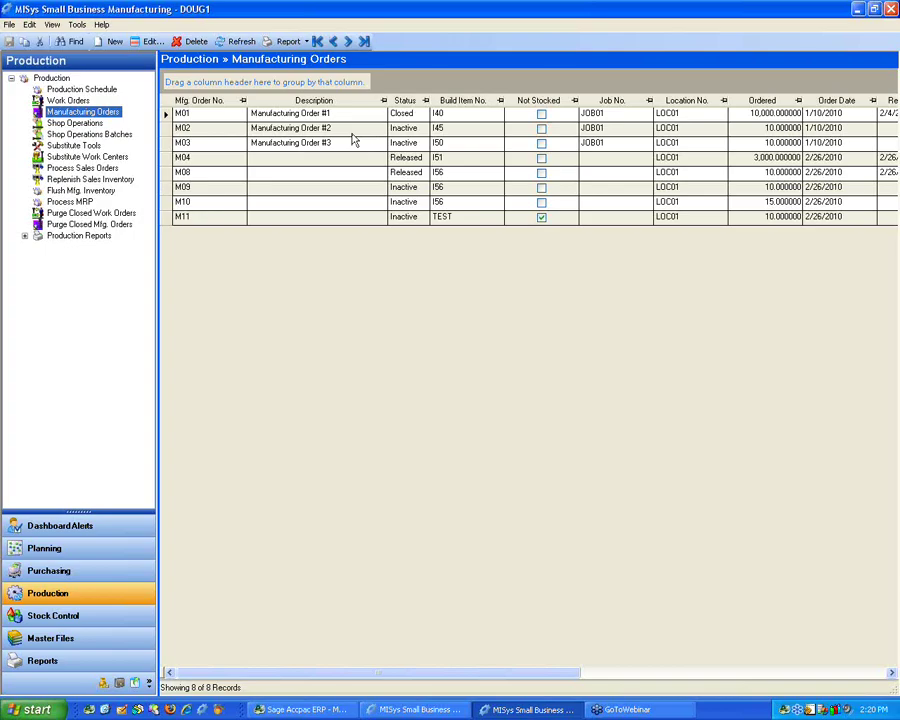
pyautogui.click(168, 174)
pyautogui.doubleClick(193, 174)
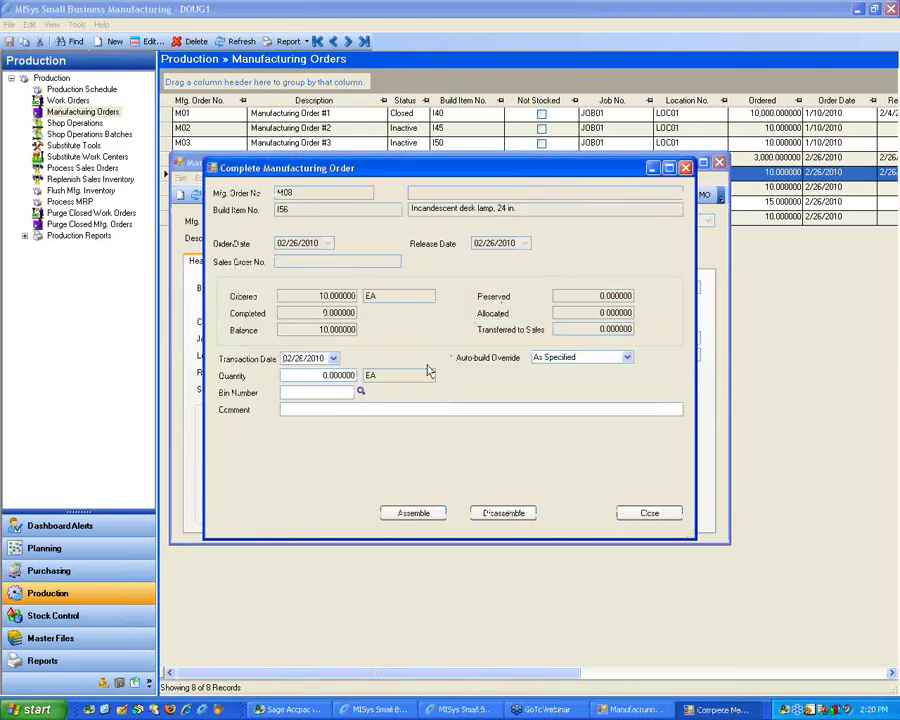
pyautogui.click(342, 375)
pyautogui.write('10')
pyautogui.click(400, 512)
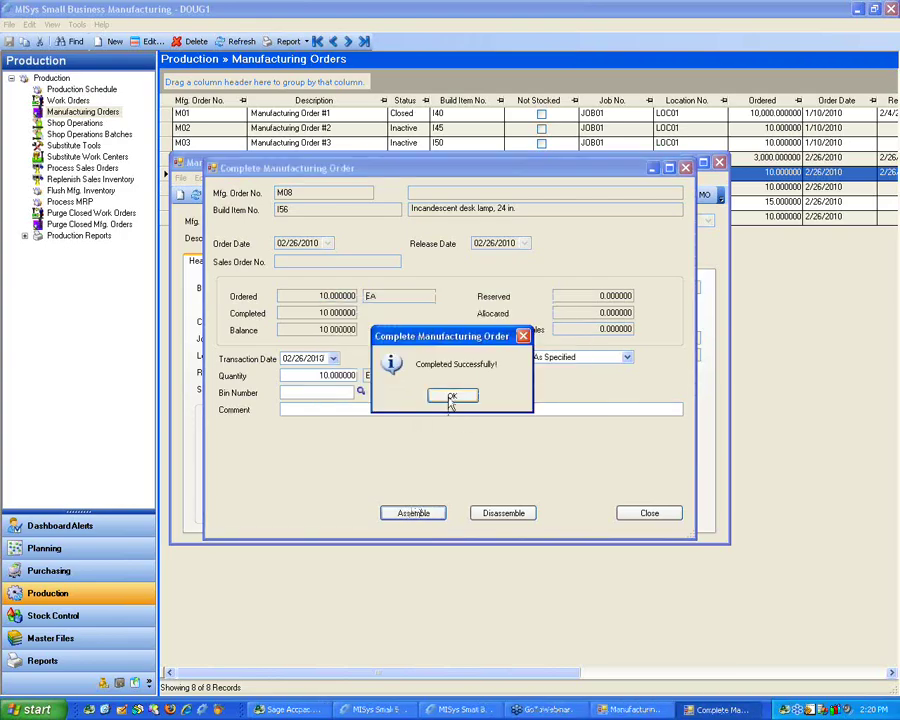
pyautogui.click(455, 397)
pyautogui.click(648, 514)
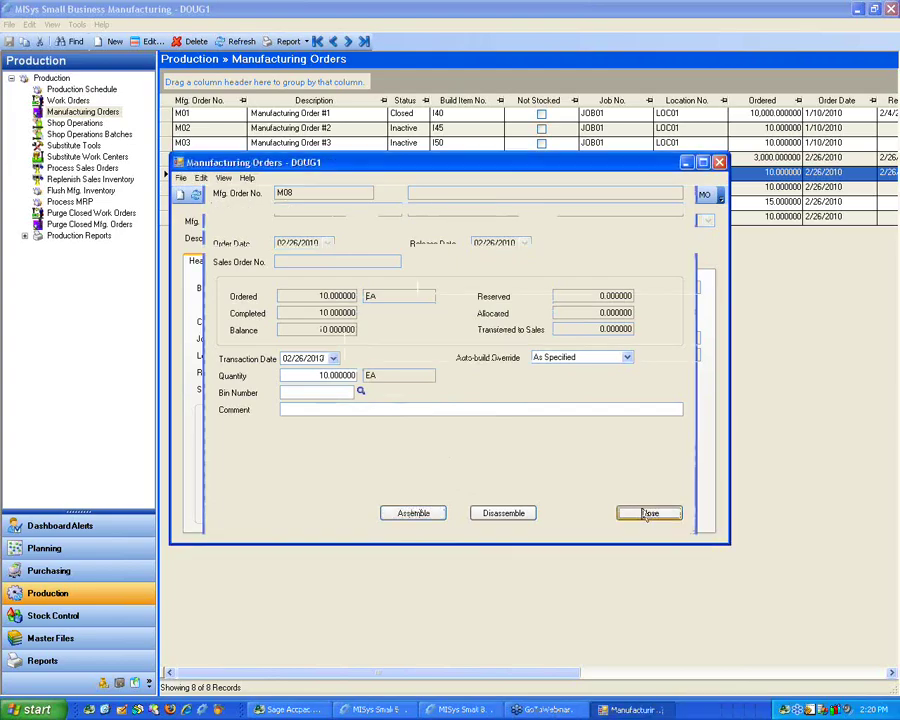
# Open the master record of item I56 and examine its item valuation and cost history
pyautogui.click(70, 638)
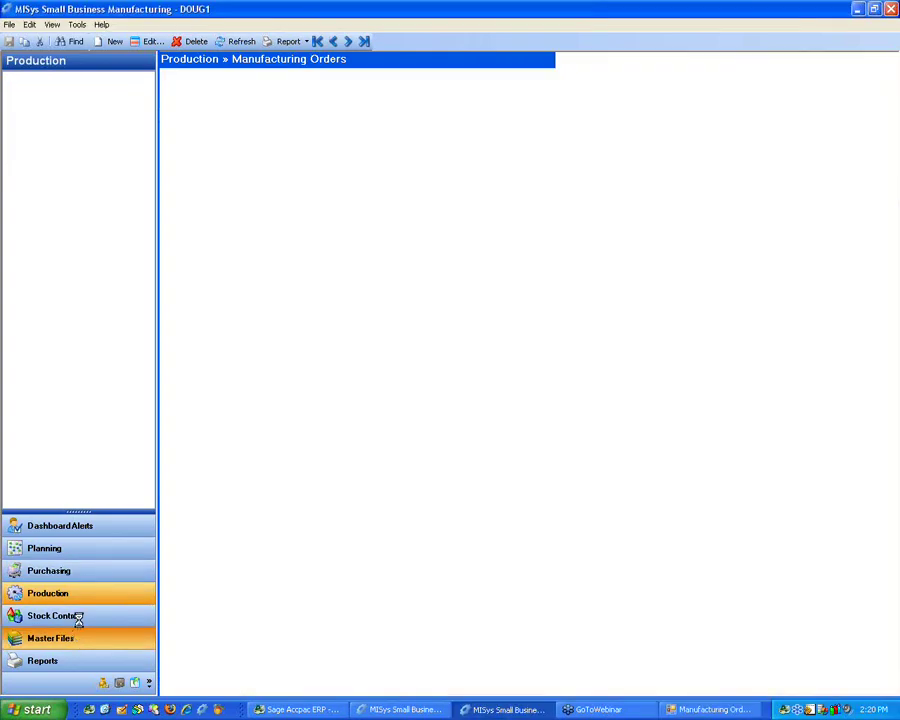
pyautogui.click(57, 89)
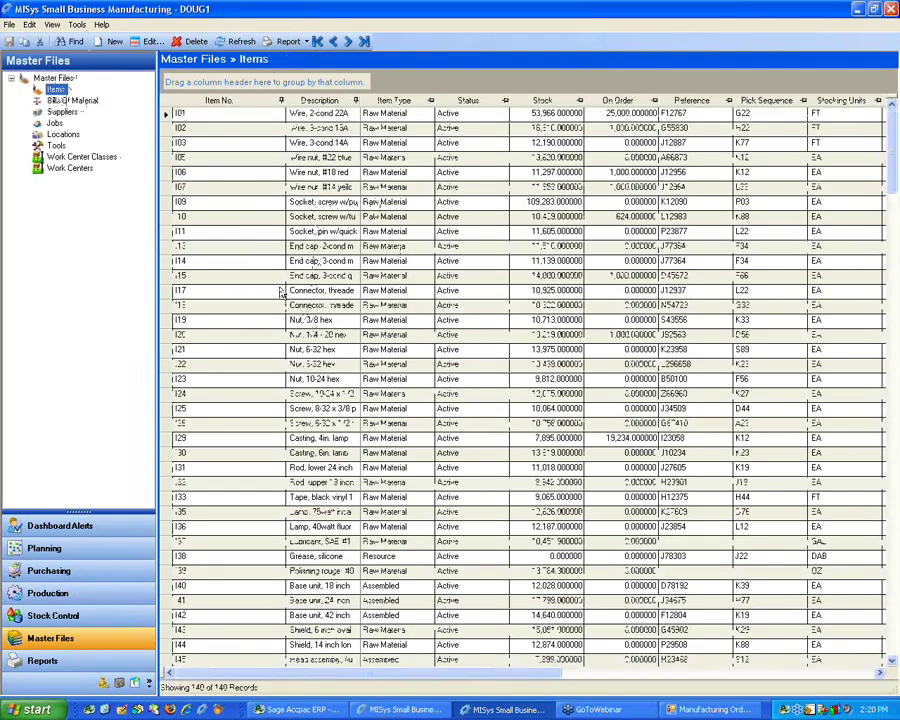
pyautogui.click(207, 424)
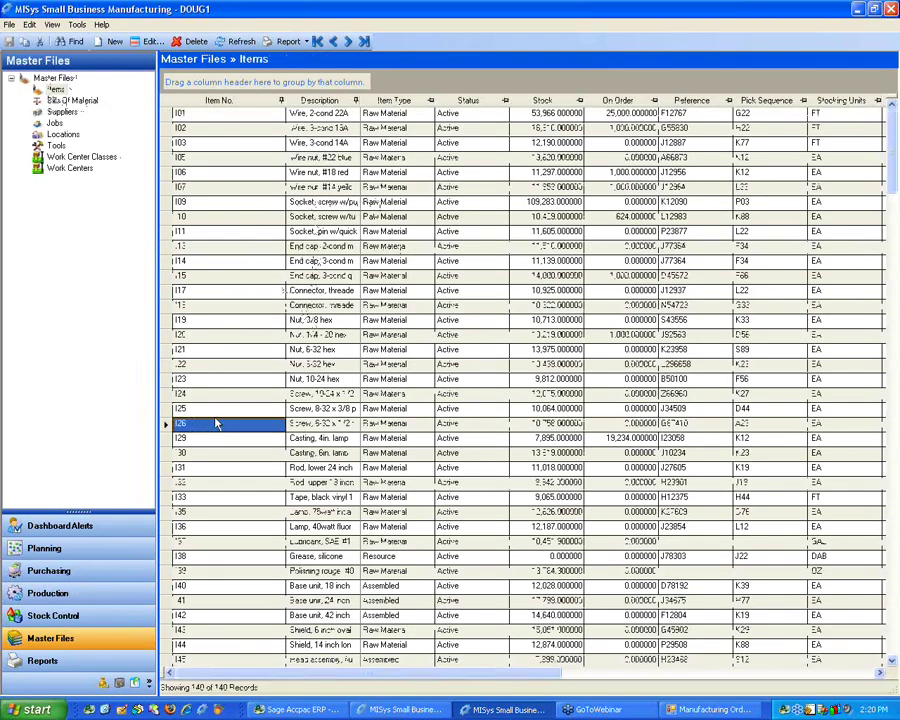
pyautogui.scroll(-5, 200, 440)
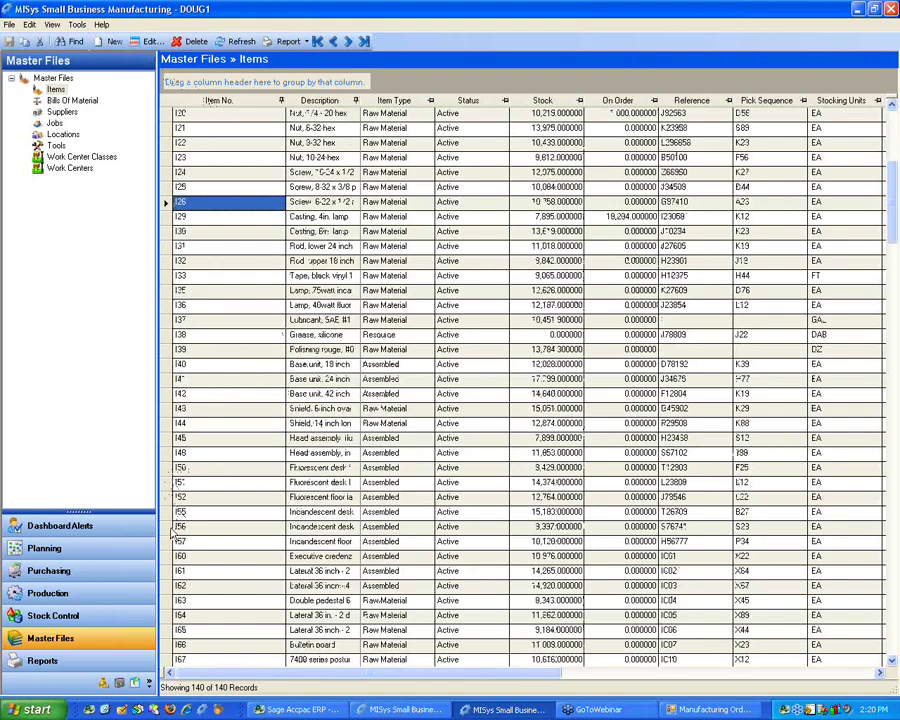
pyautogui.click(180, 525)
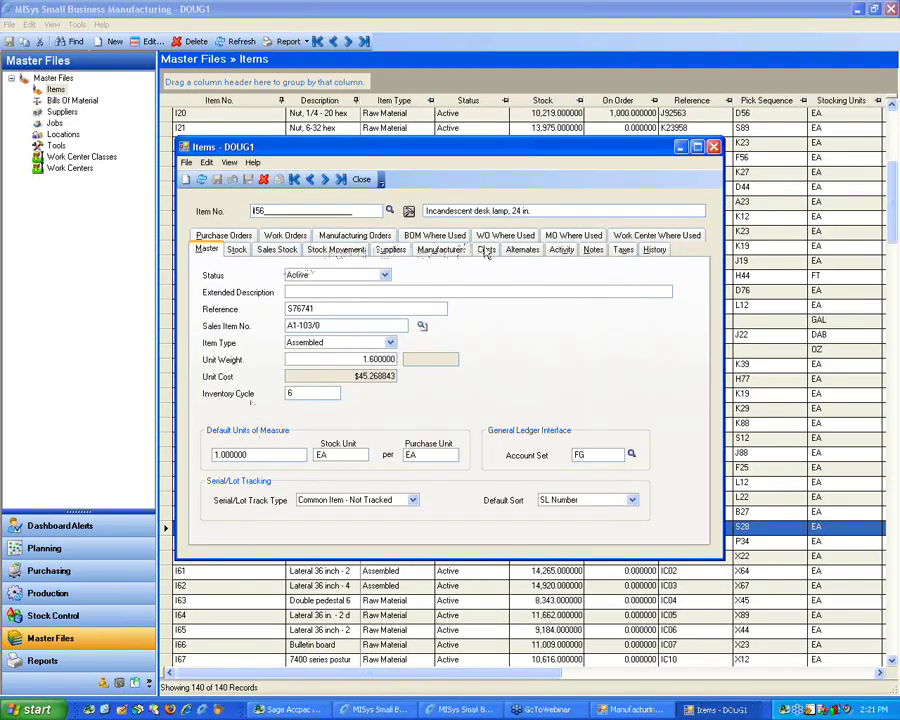
pyautogui.click(486, 250)
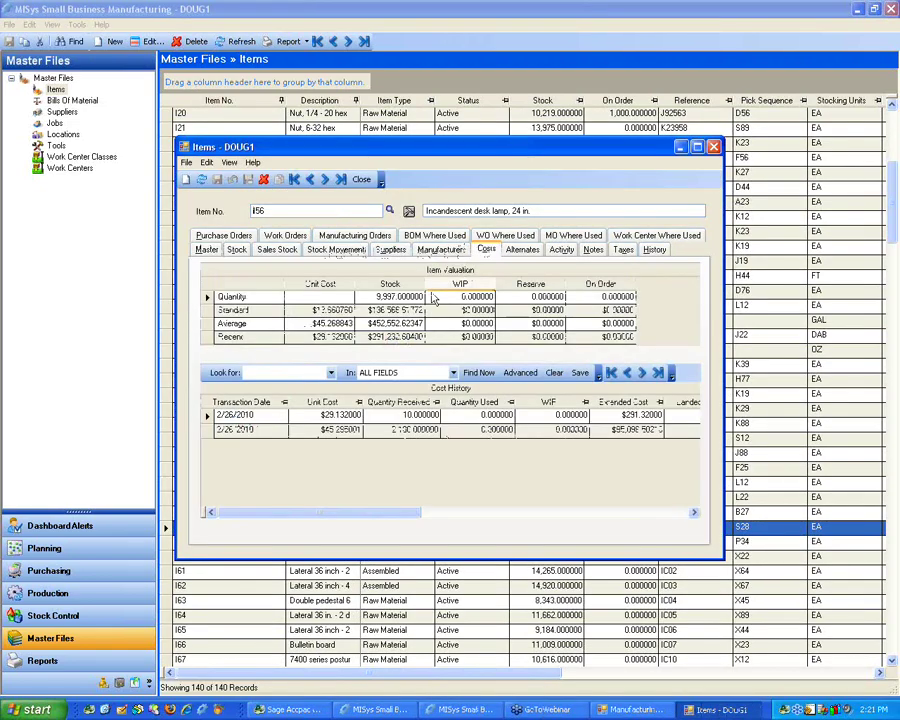
# Examine the unit costs and quantities used in item I56's cost history, and close the item record
pyautogui.click(350, 417)
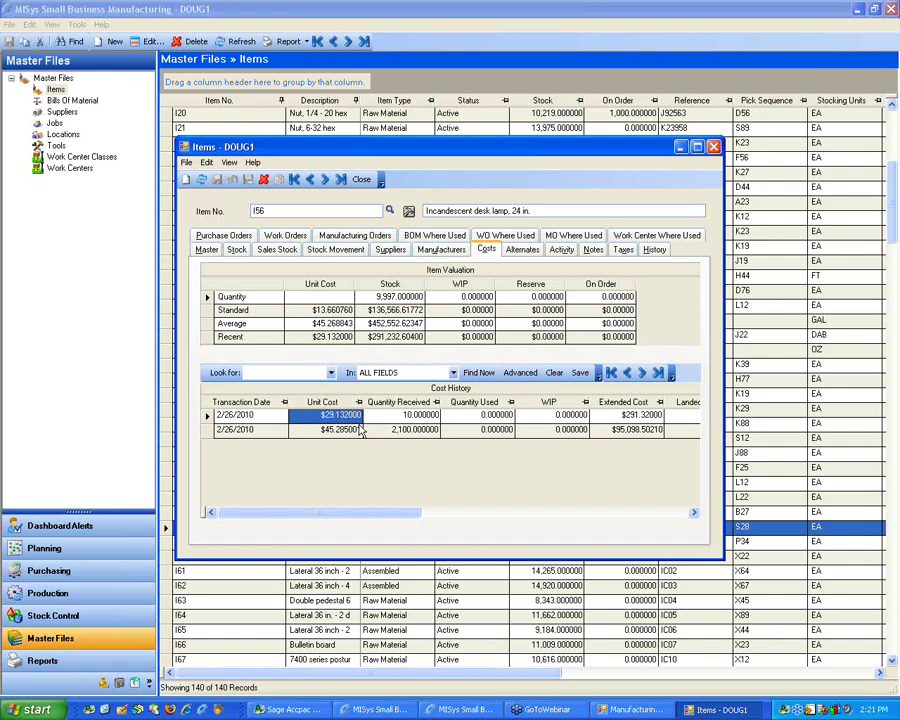
pyautogui.click(488, 417)
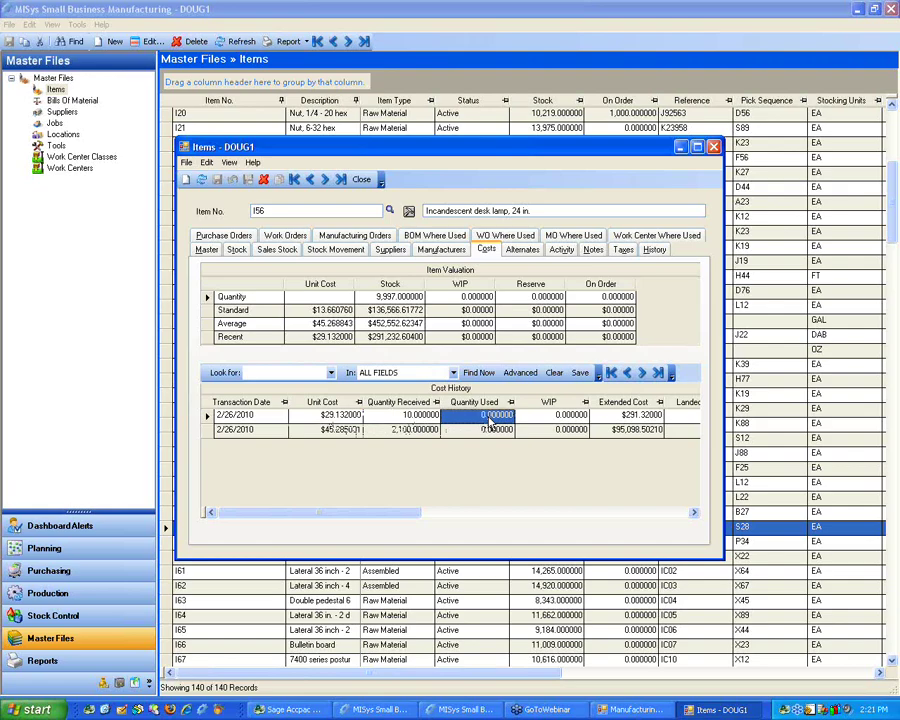
pyautogui.click(342, 416)
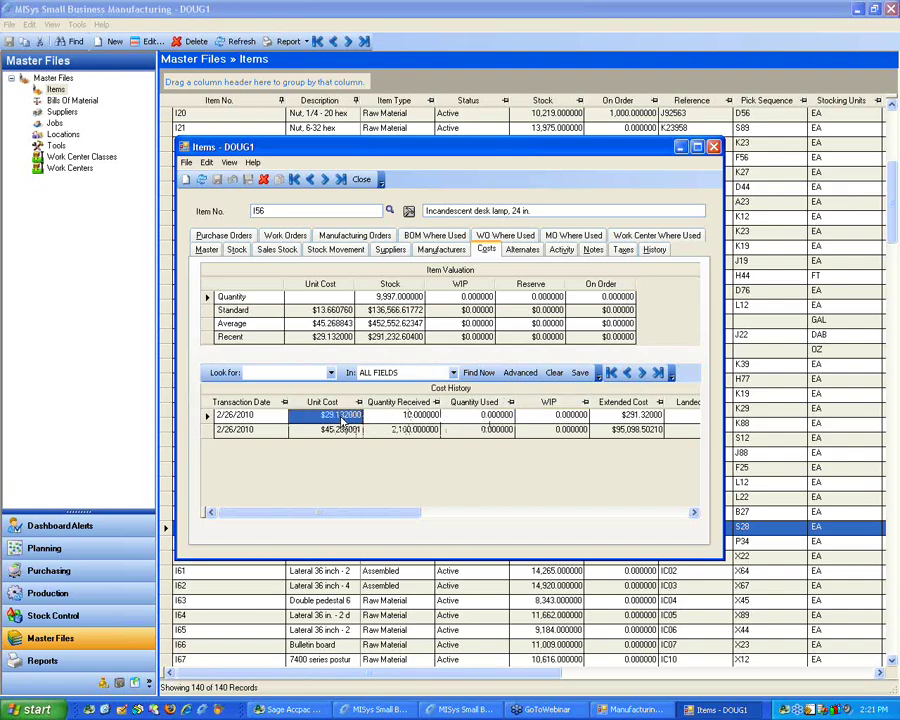
pyautogui.click(450, 417)
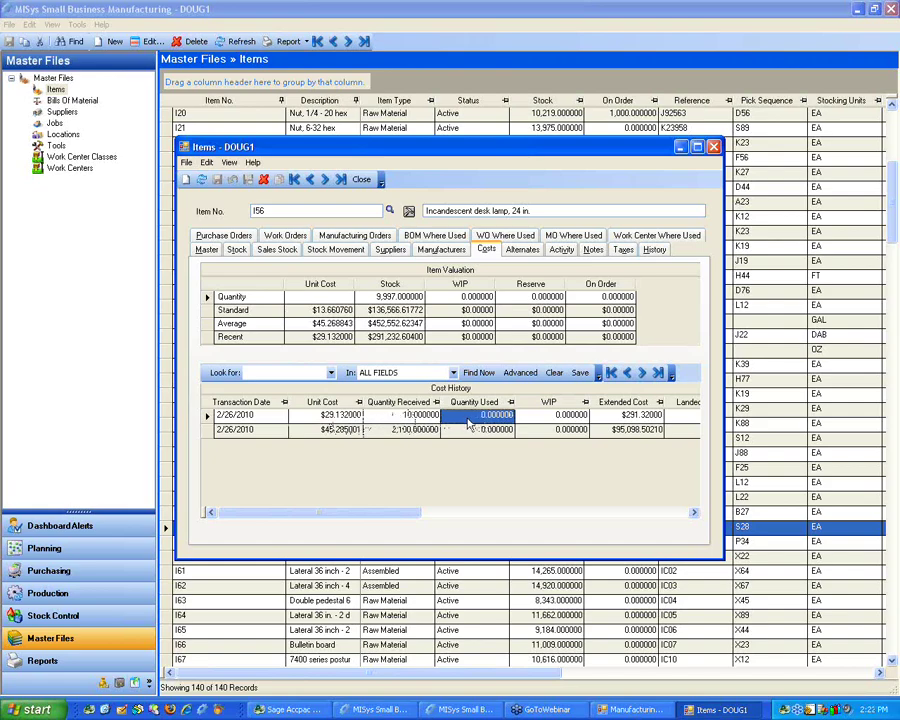
pyautogui.click(330, 429)
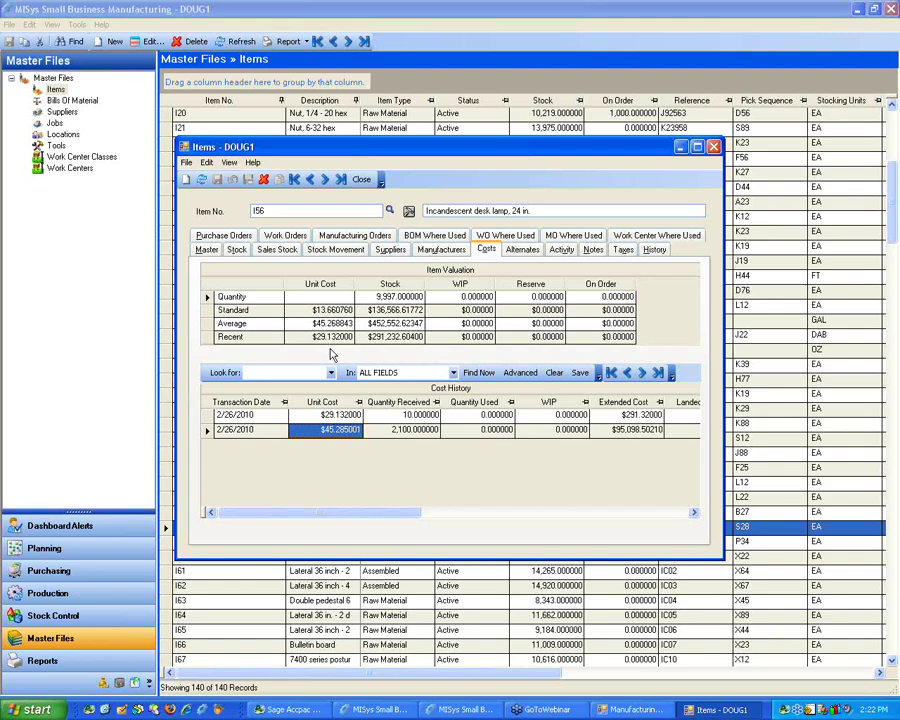
pyautogui.click(333, 416)
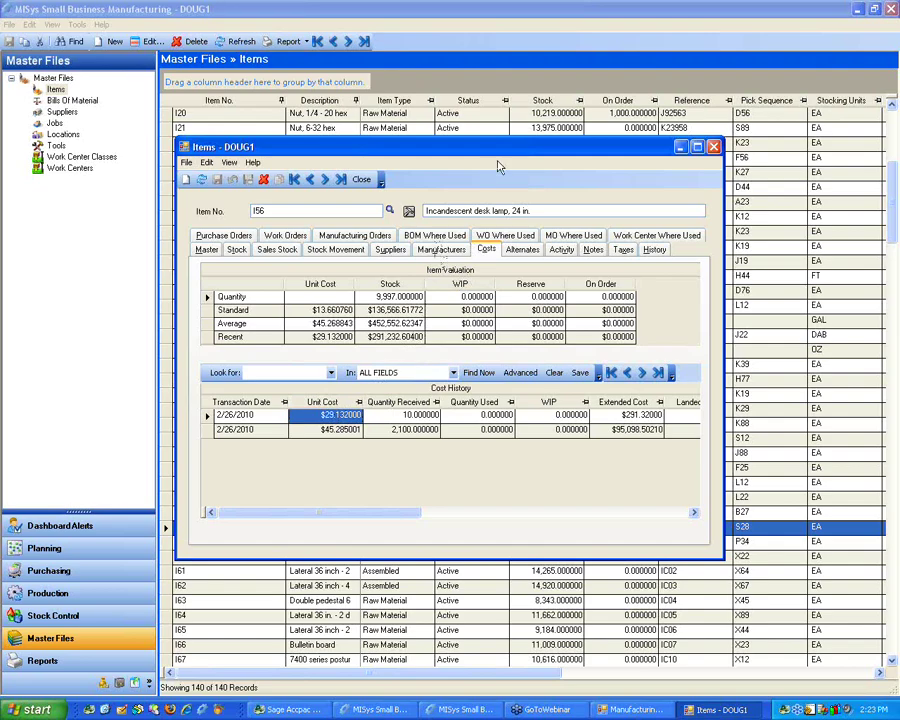
pyautogui.click(708, 147)
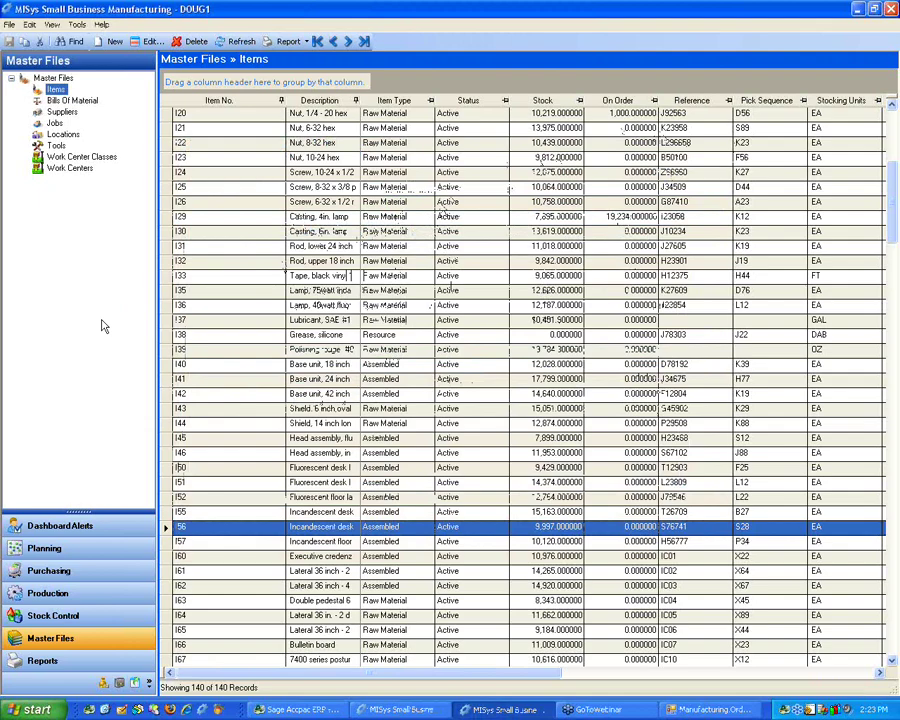
# Refresh the sales orders in Process Sales Orders and examine the item lines of the seven lowest orders in the list
pyautogui.click(72, 593)
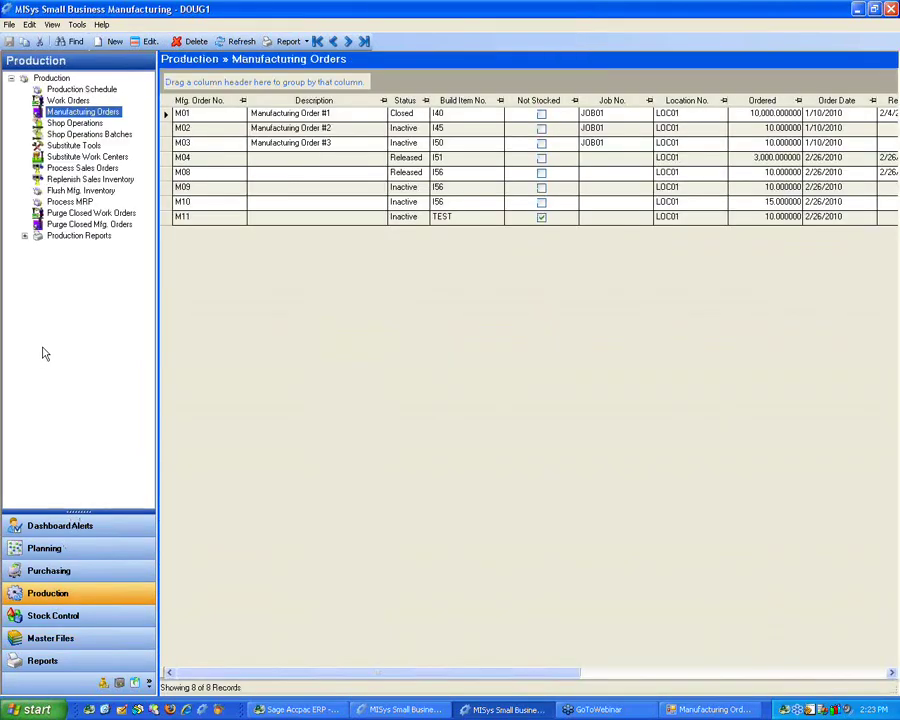
pyautogui.click(80, 169)
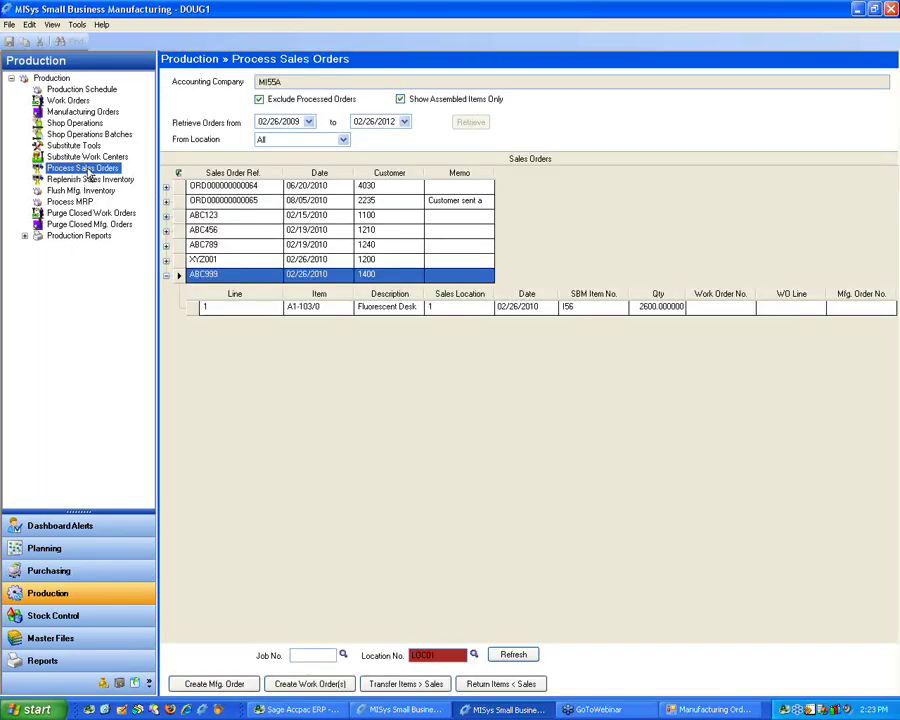
pyautogui.click(513, 655)
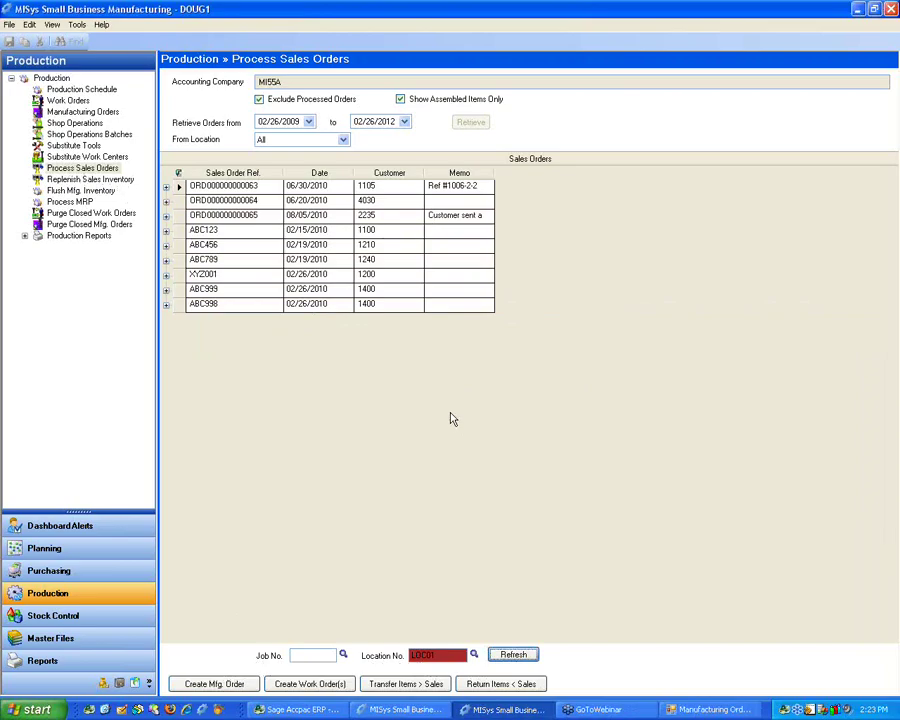
pyautogui.click(167, 304)
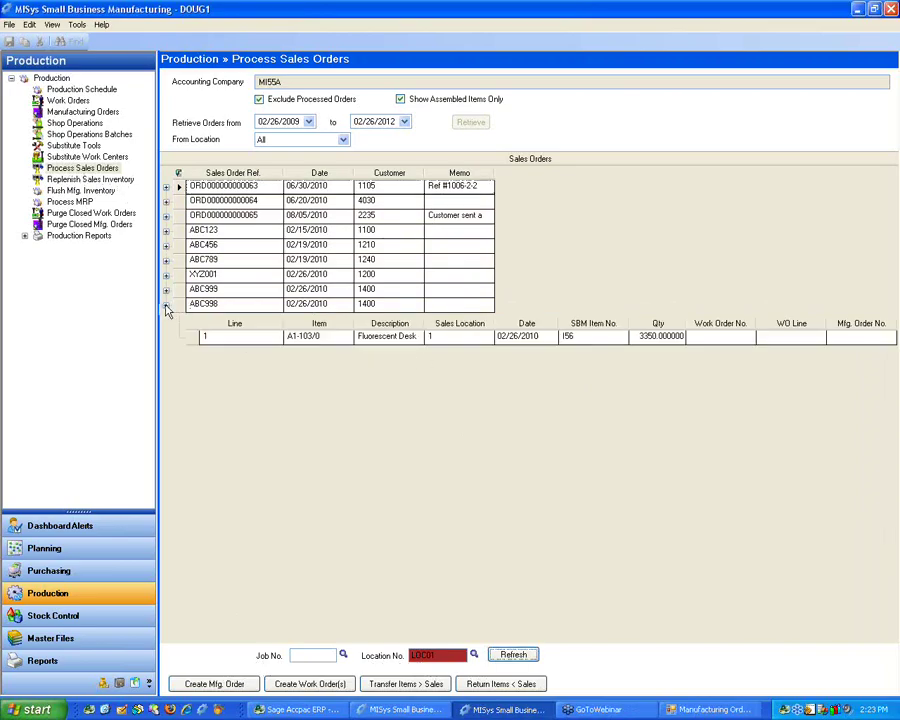
pyautogui.click(167, 289)
pyautogui.click(167, 274)
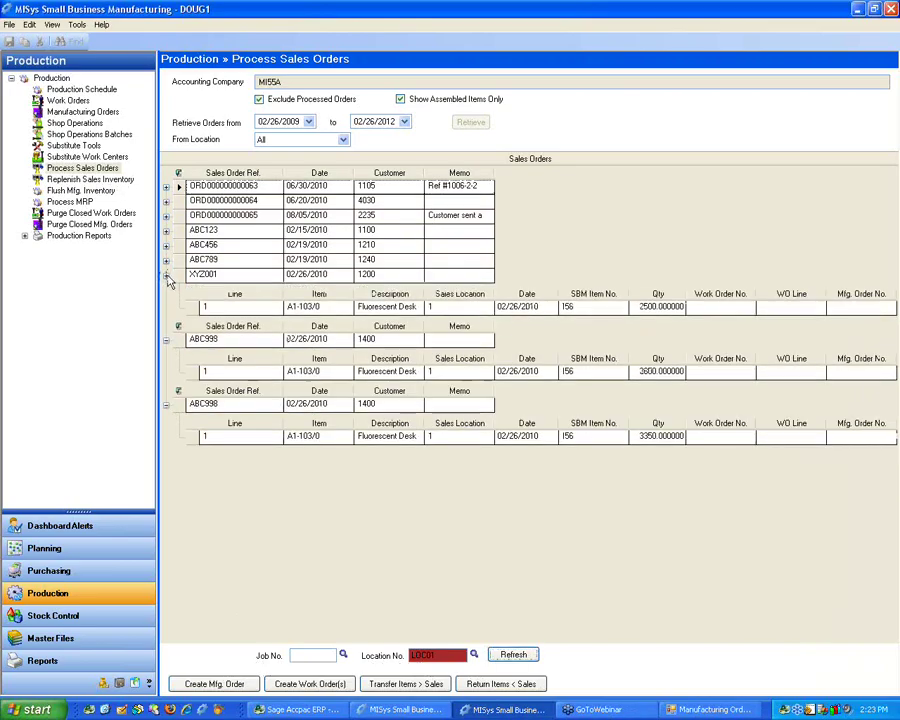
pyautogui.click(167, 260)
pyautogui.click(167, 245)
pyautogui.click(167, 230)
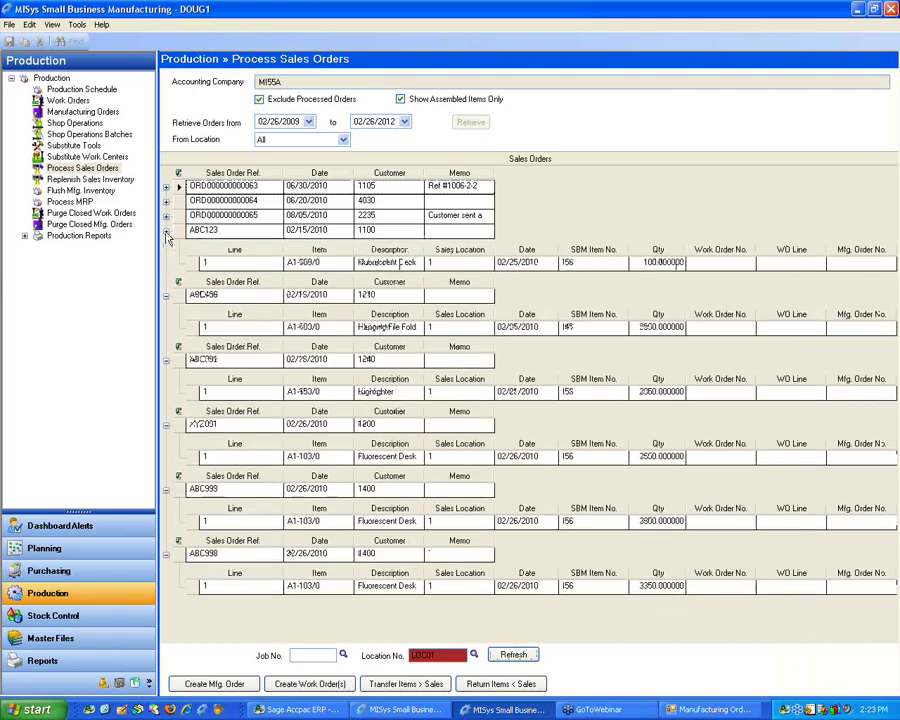
pyautogui.click(167, 215)
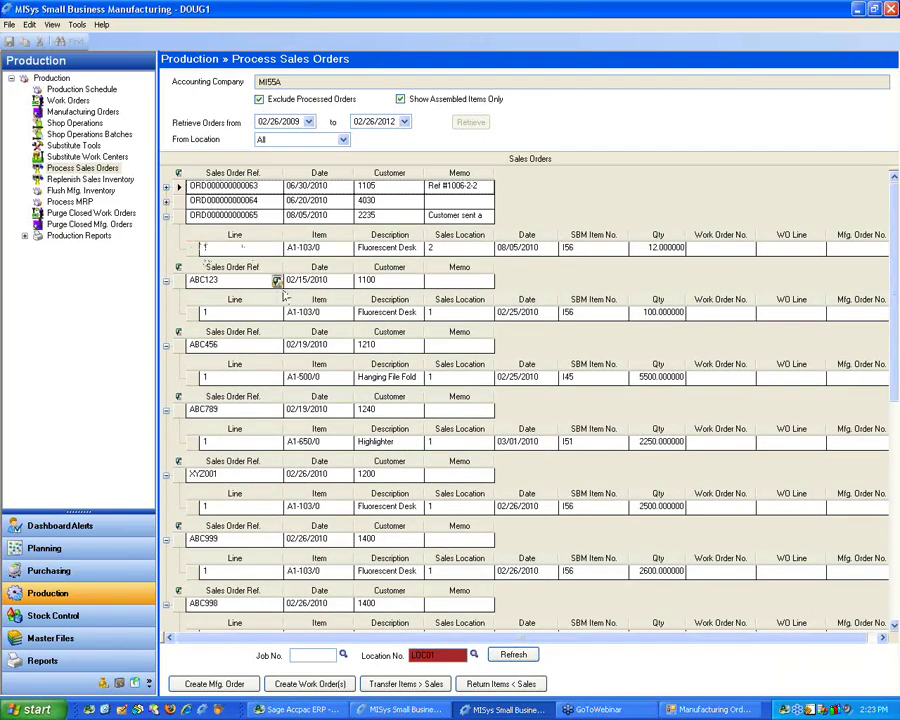
# Collapse the upper sales orders' details, leaving the I51 order and the three I56 orders dated 02/26/2010 expanded
pyautogui.click(167, 215)
pyautogui.click(167, 230)
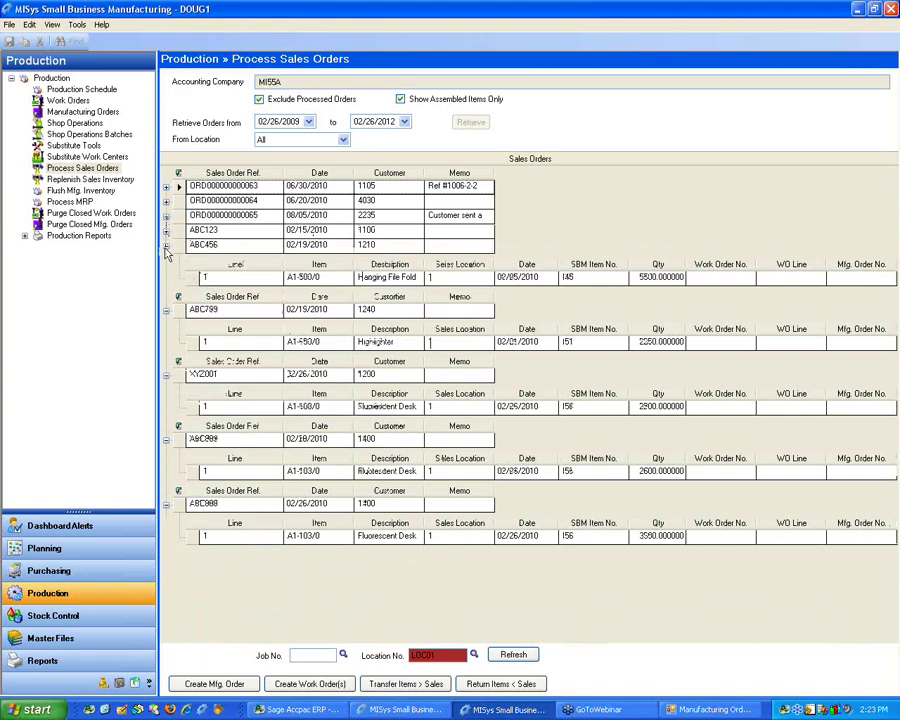
pyautogui.click(167, 245)
pyautogui.click(166, 261)
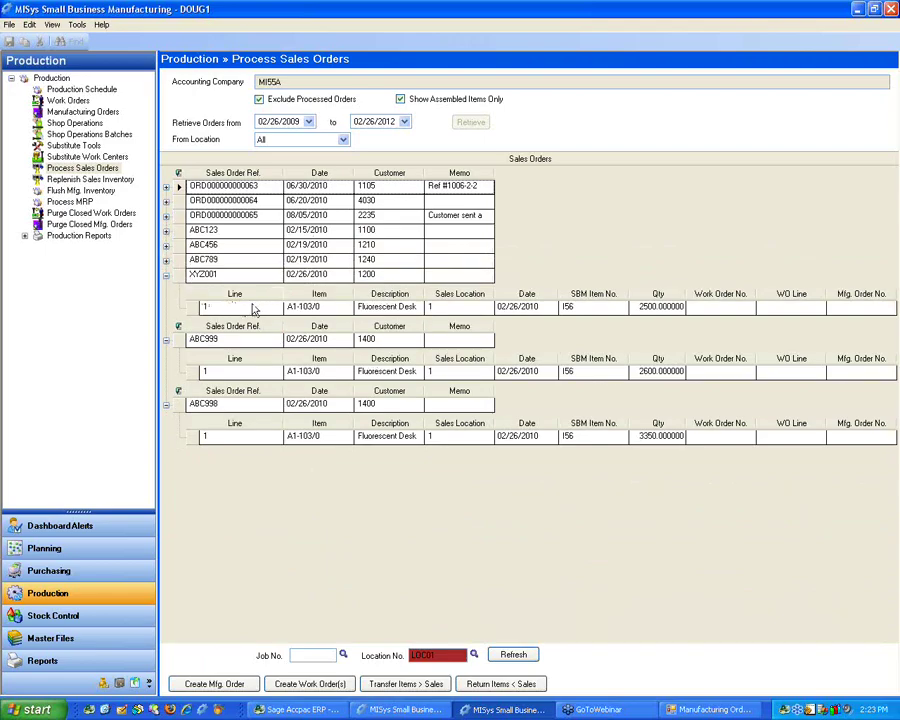
pyautogui.click(167, 263)
# Create and save a manufacturing order from the 2,250-unit I51 sales order line, populated from BOM revision 0, and decline retrieving sales orders
pyautogui.click(226, 295)
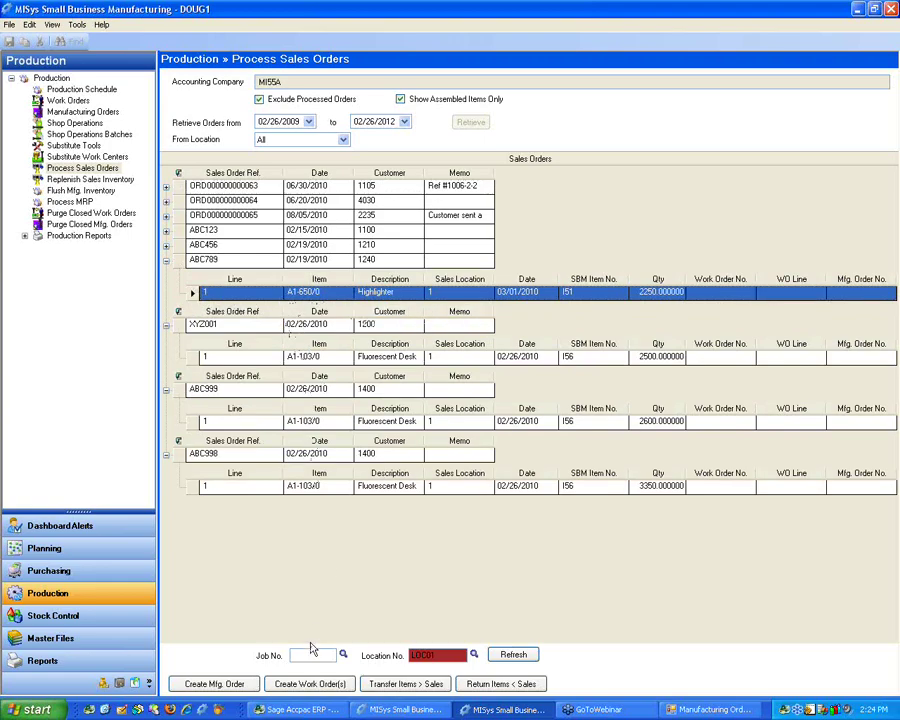
pyautogui.click(232, 687)
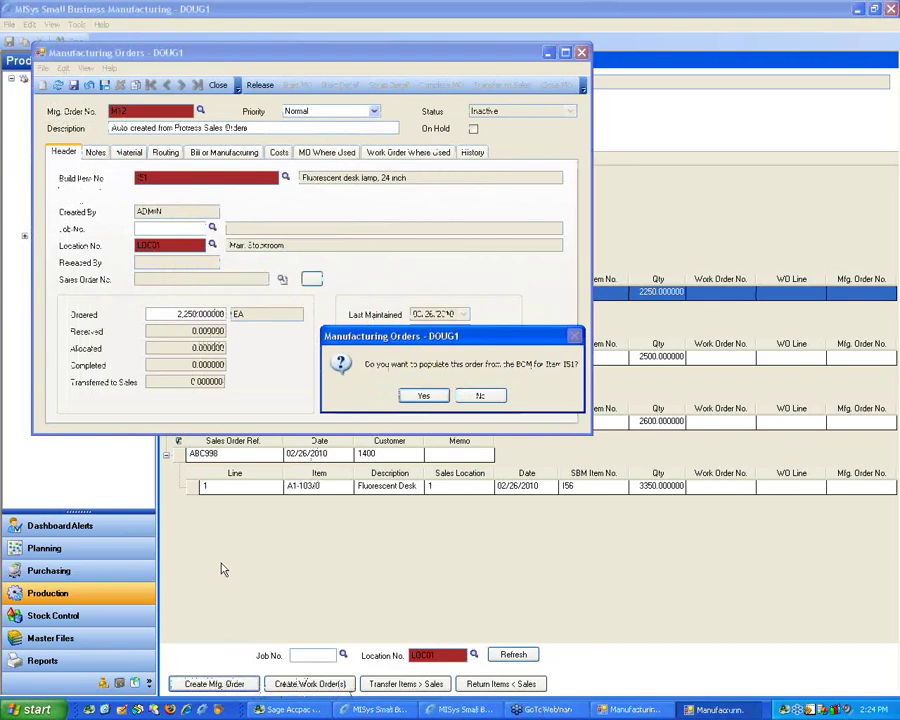
pyautogui.click(425, 397)
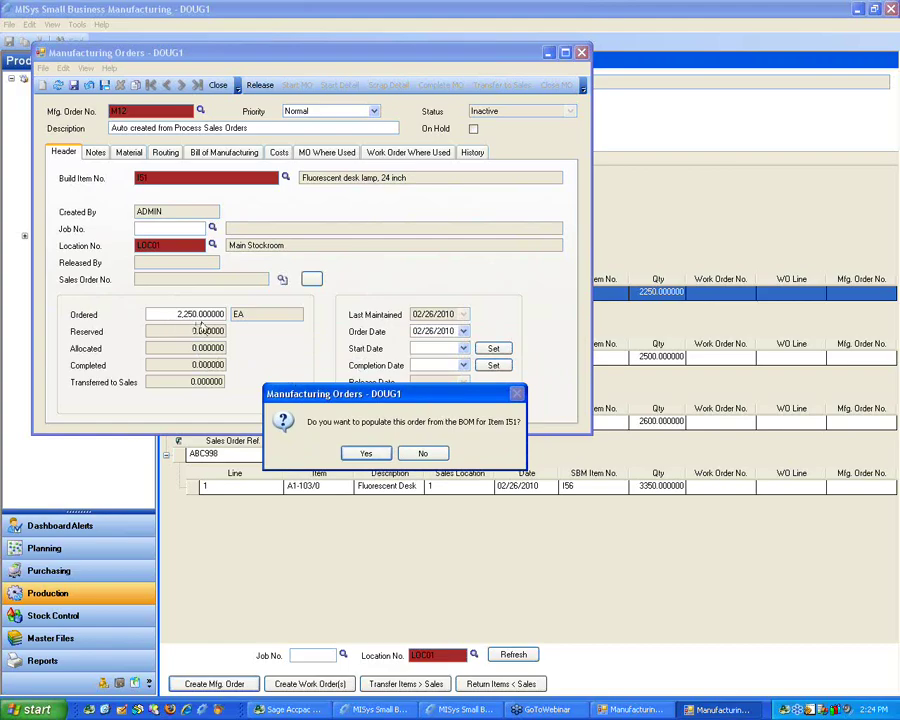
pyautogui.click(366, 455)
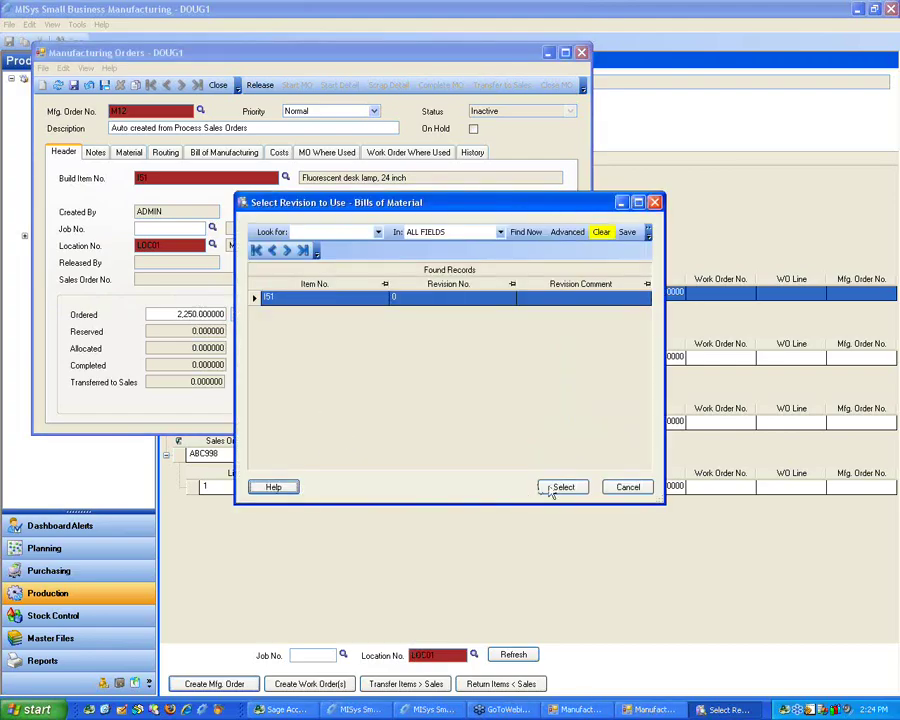
pyautogui.click(558, 487)
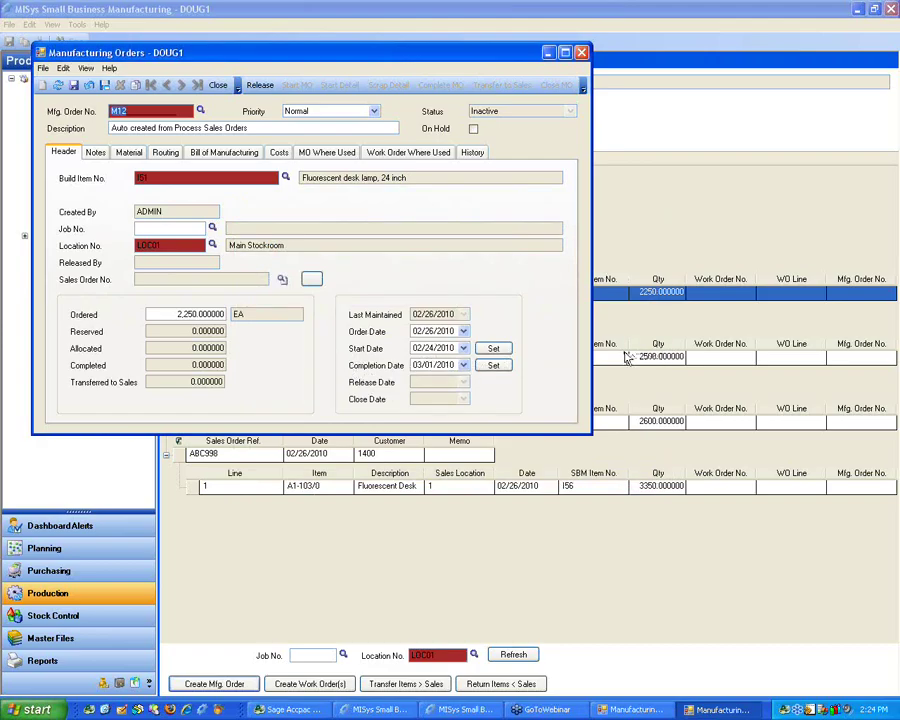
pyautogui.click(75, 87)
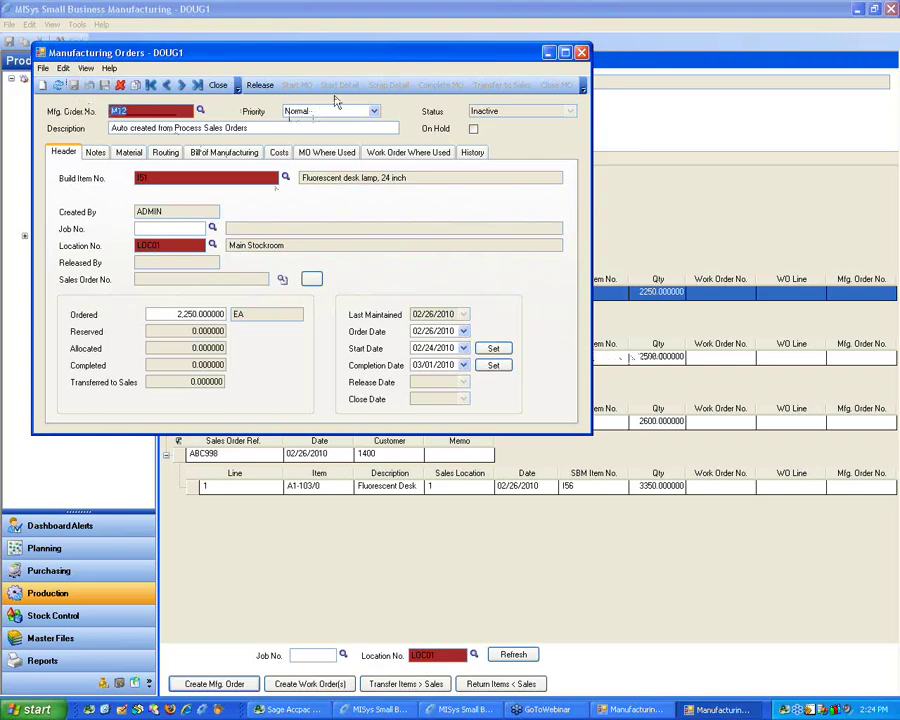
pyautogui.click(581, 53)
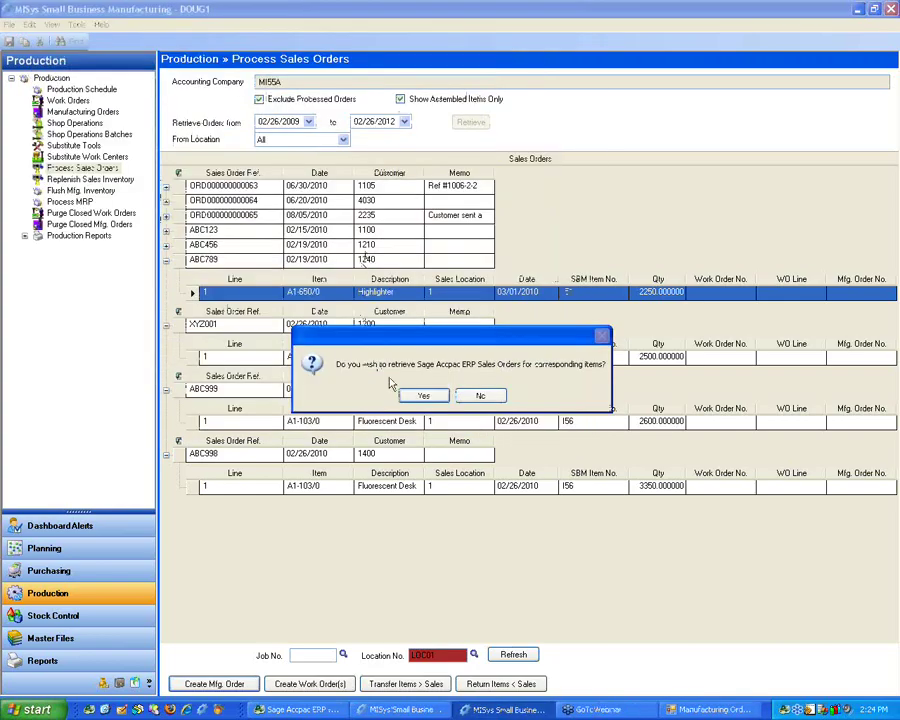
pyautogui.click(478, 395)
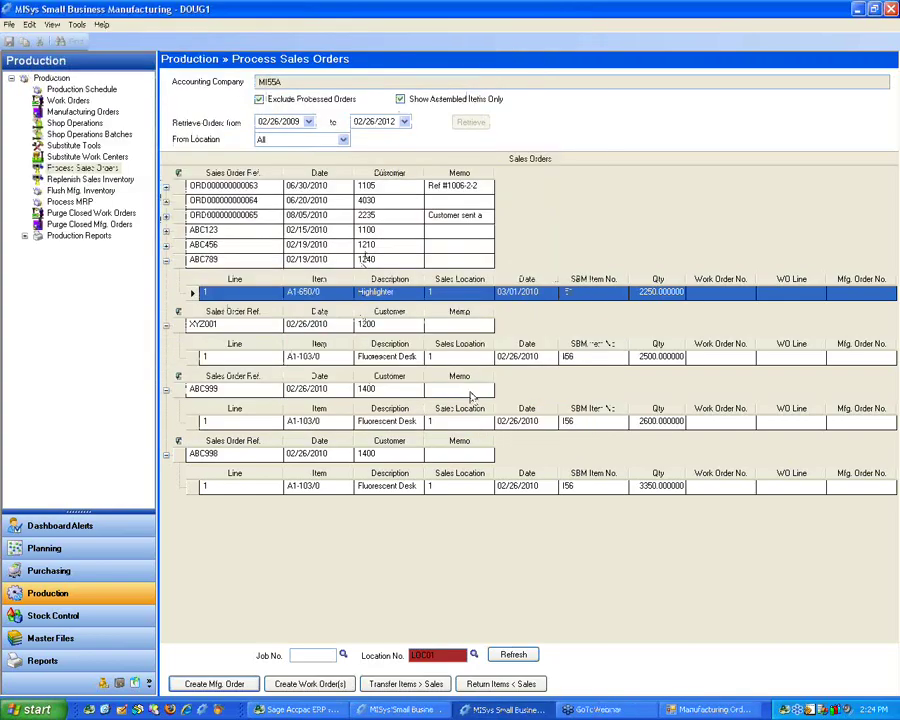
# Create and save a manufacturing order from the 2,500-unit I56 sales order line, populated from its BOM, and decline retrieving sales orders
pyautogui.click(192, 360)
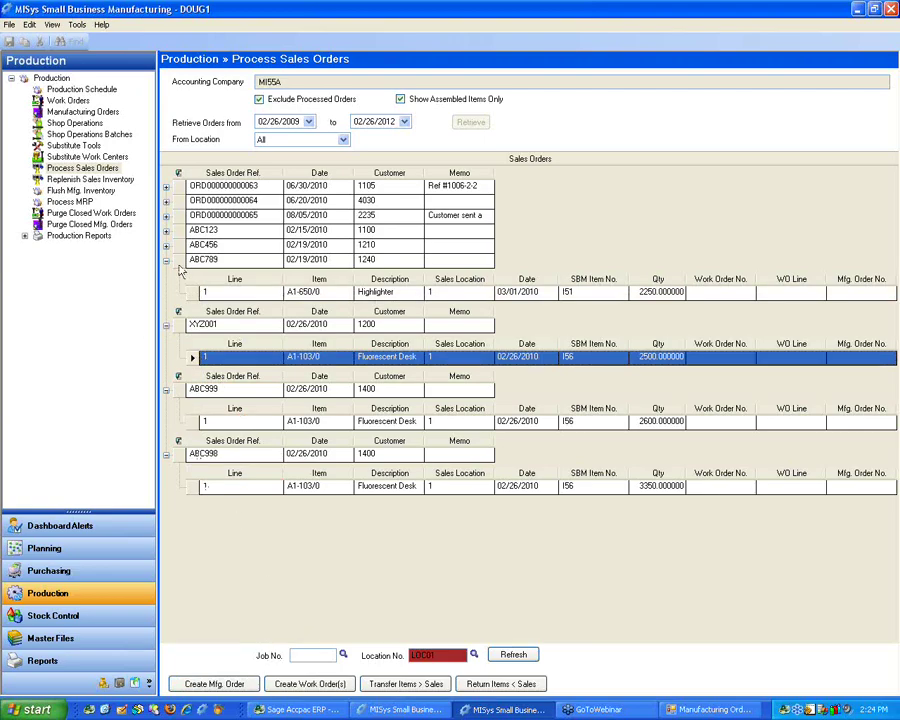
pyautogui.click(216, 684)
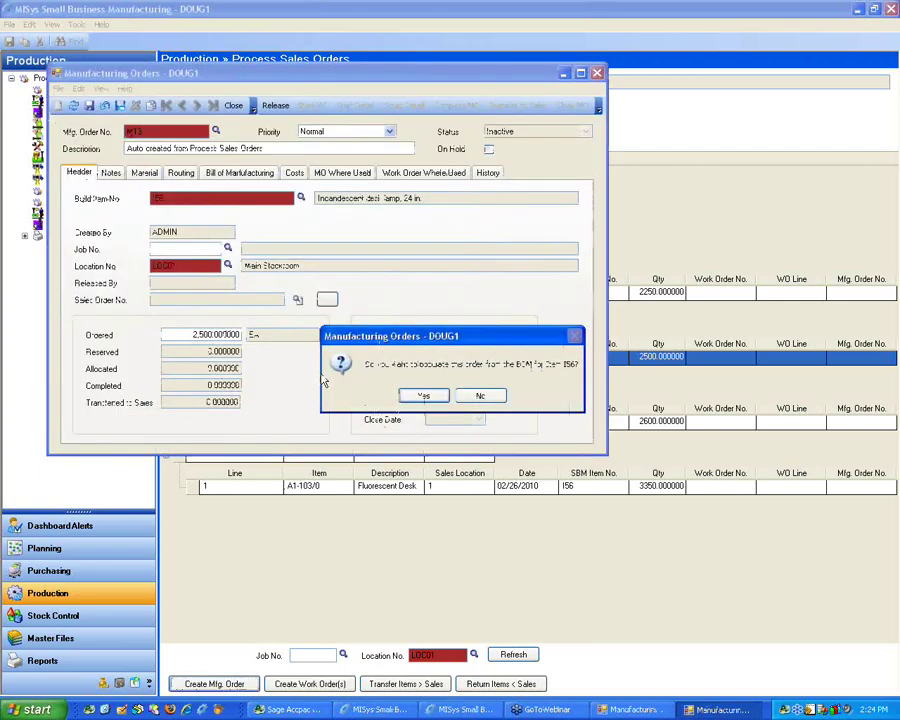
pyautogui.click(424, 397)
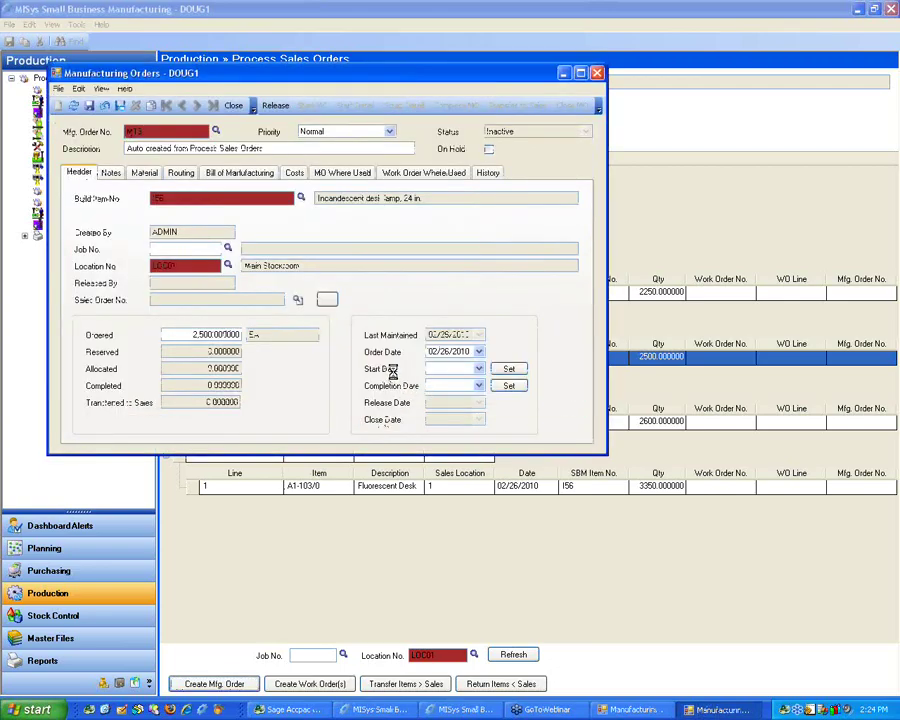
pyautogui.click(561, 486)
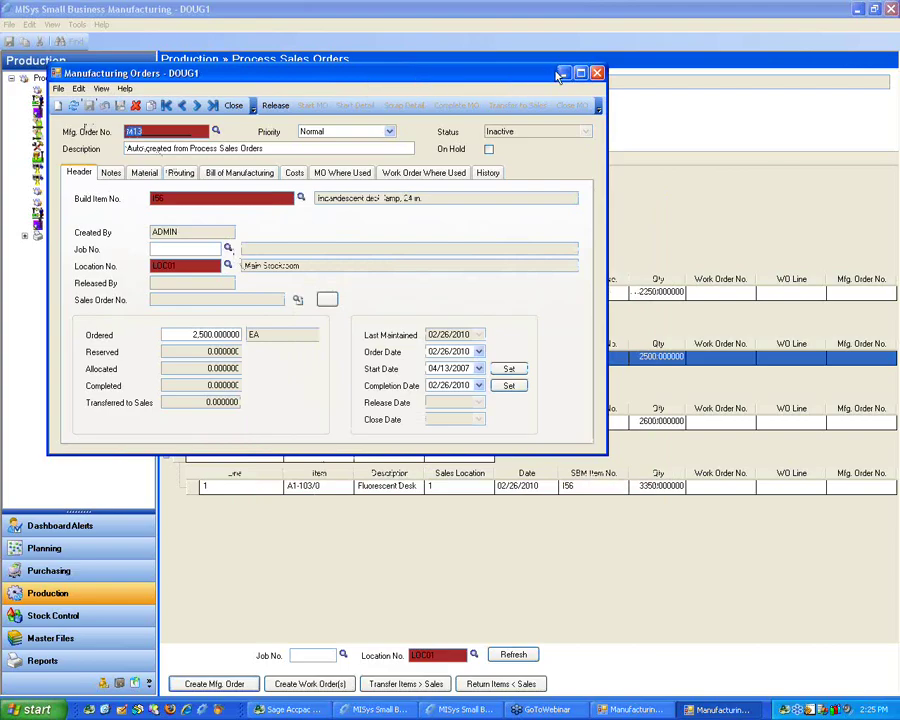
pyautogui.click(597, 74)
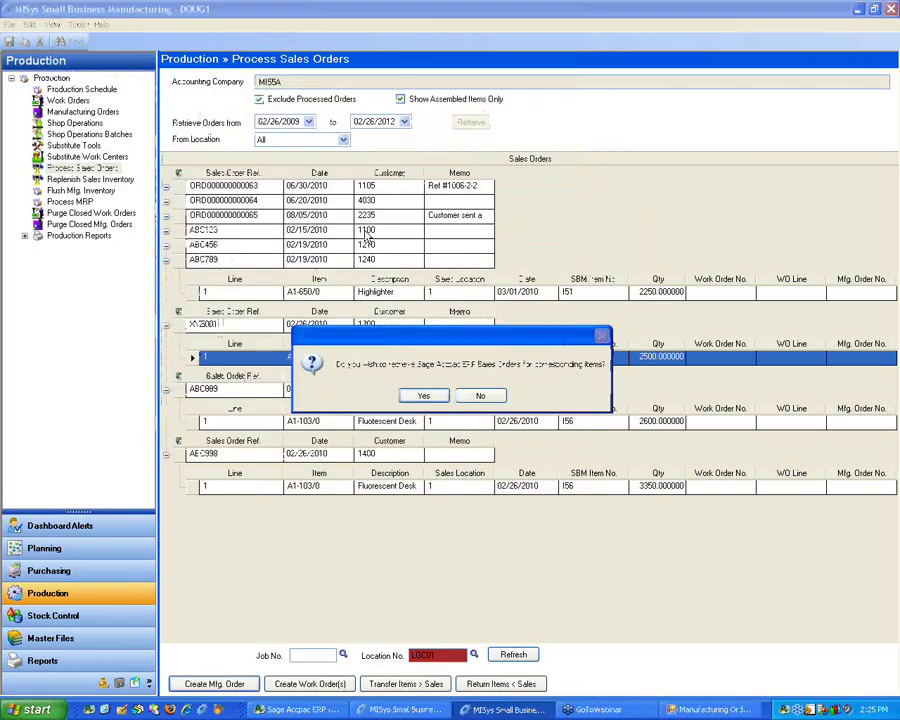
pyautogui.click(478, 395)
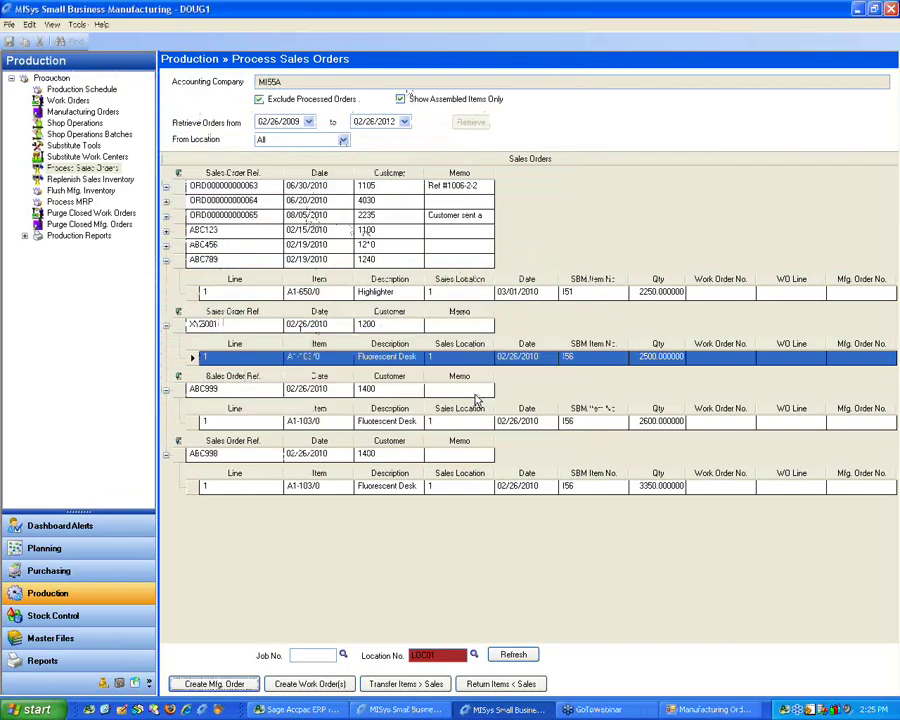
# Read the sales inventory in Replenish Sales Inventory with the restore option set to Sales Inventory to On Order
pyautogui.click(88, 180)
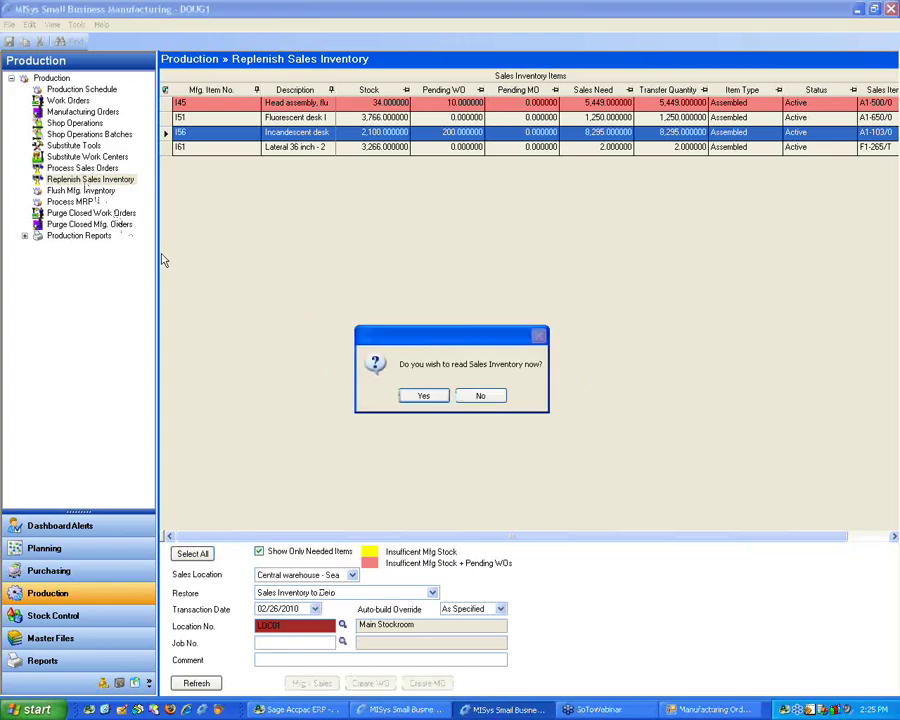
pyautogui.click(432, 400)
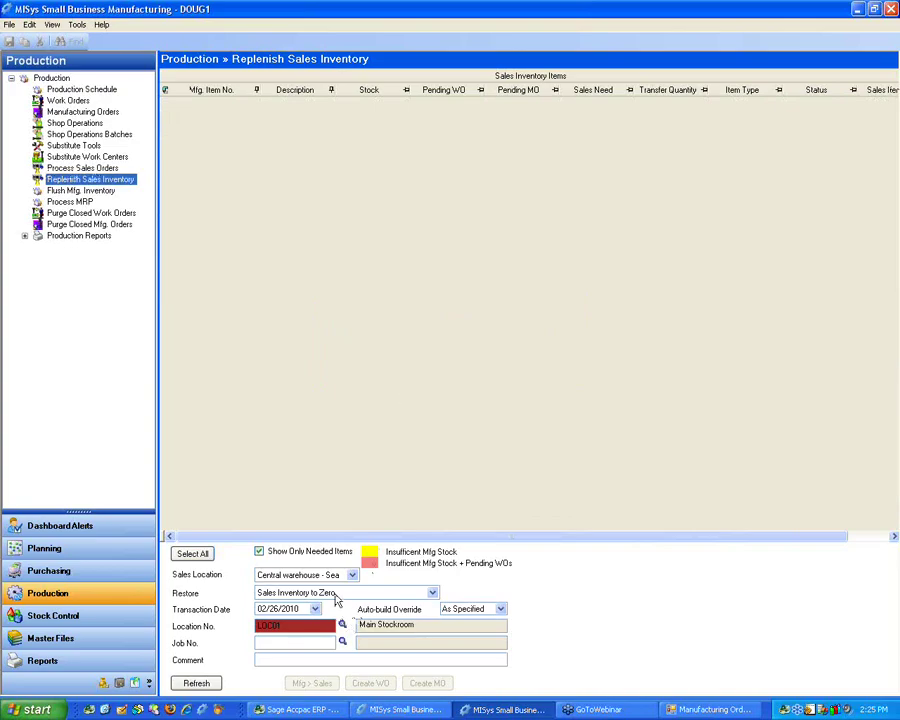
pyautogui.click(432, 594)
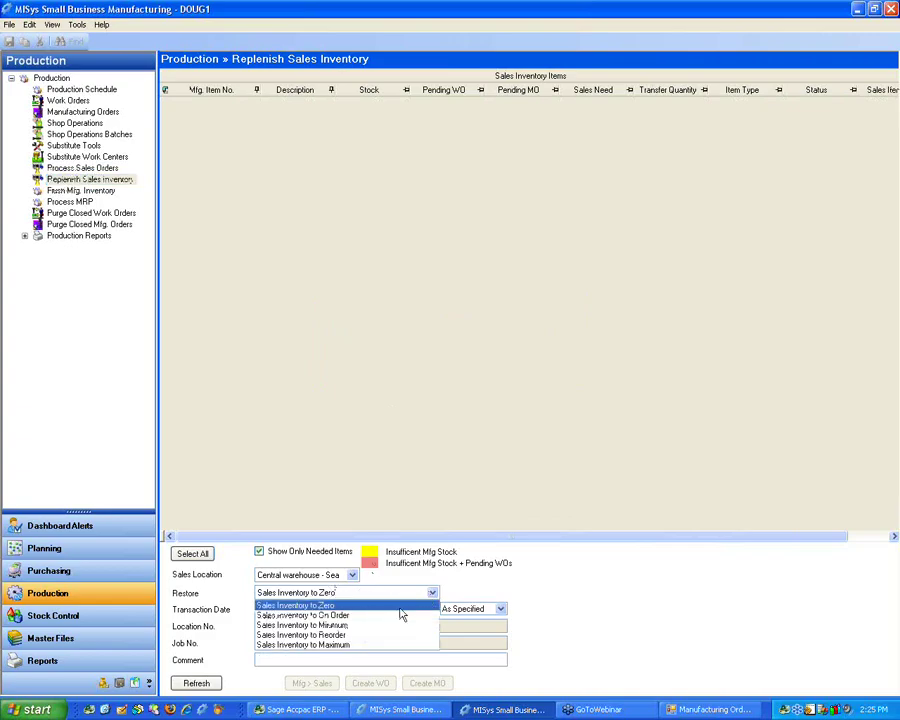
pyautogui.click(395, 615)
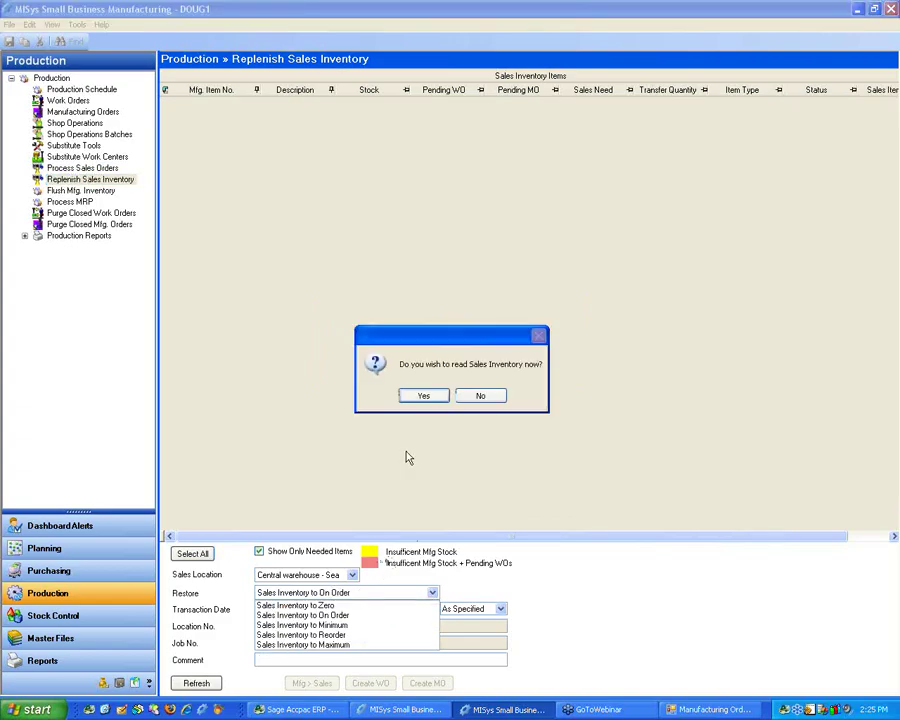
pyautogui.click(428, 395)
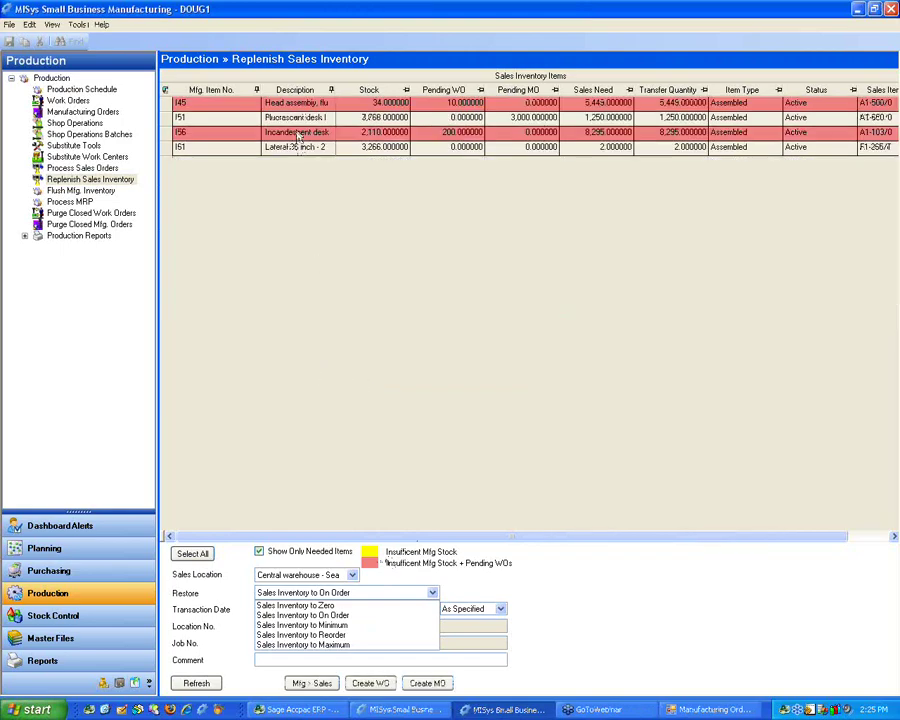
# Try to create a manufacturing order to replenish item I61 in the sales inventory items
pyautogui.click(167, 151)
pyautogui.click(168, 150)
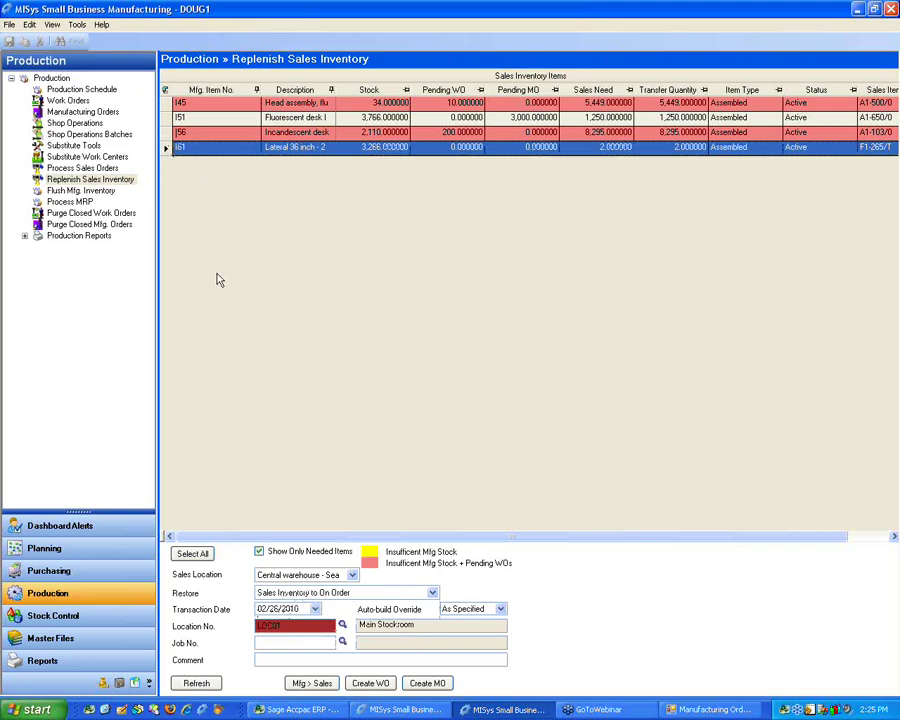
pyautogui.click(424, 684)
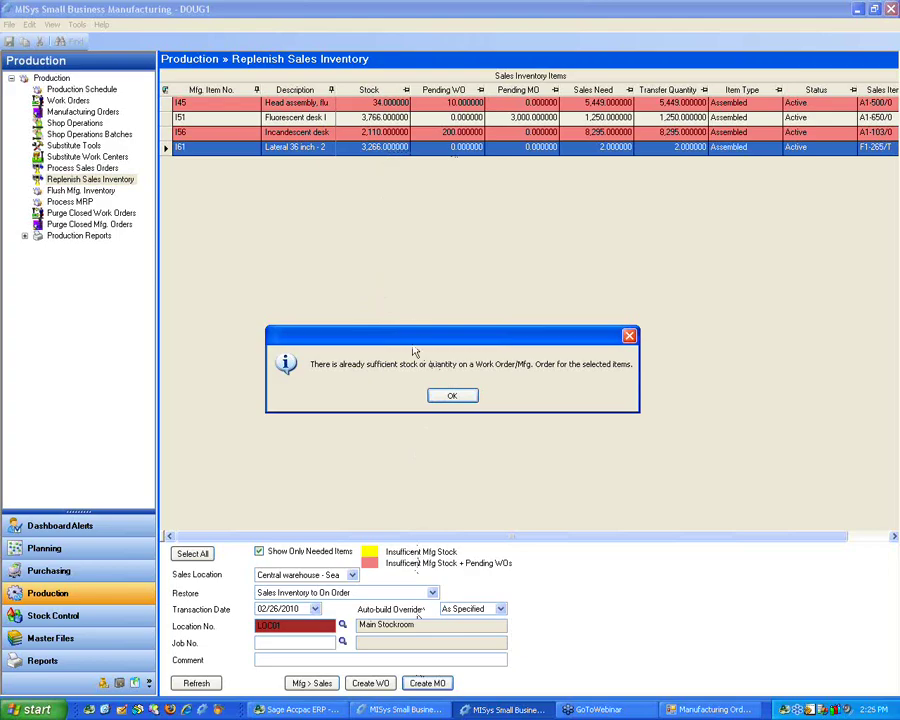
pyautogui.click(454, 397)
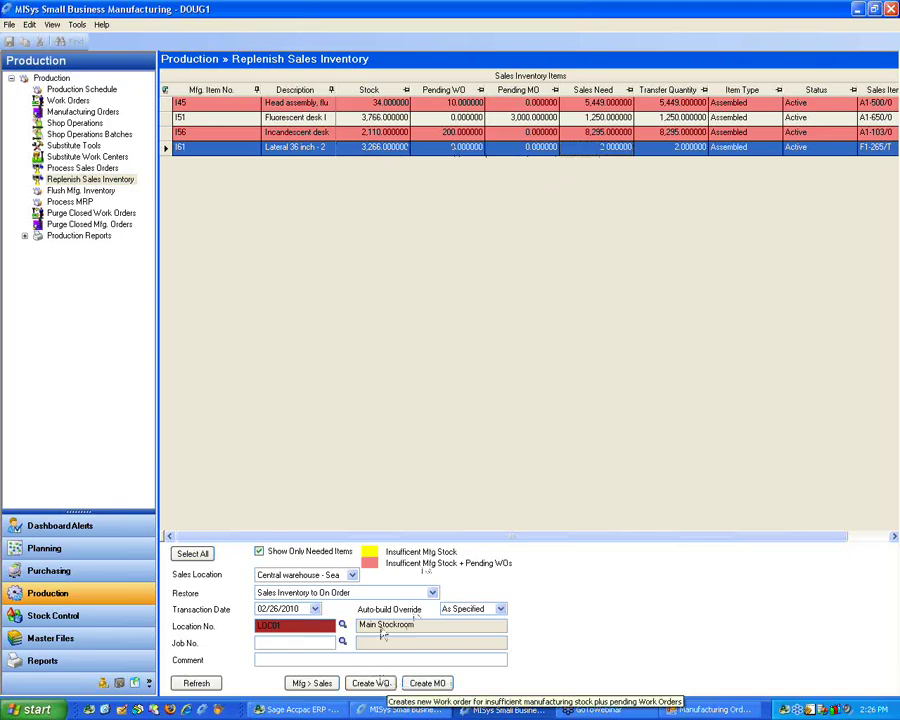
# Create and save a manufacturing order to replenish item I45, populated from BOM revision 1, and close the order
pyautogui.click(170, 103)
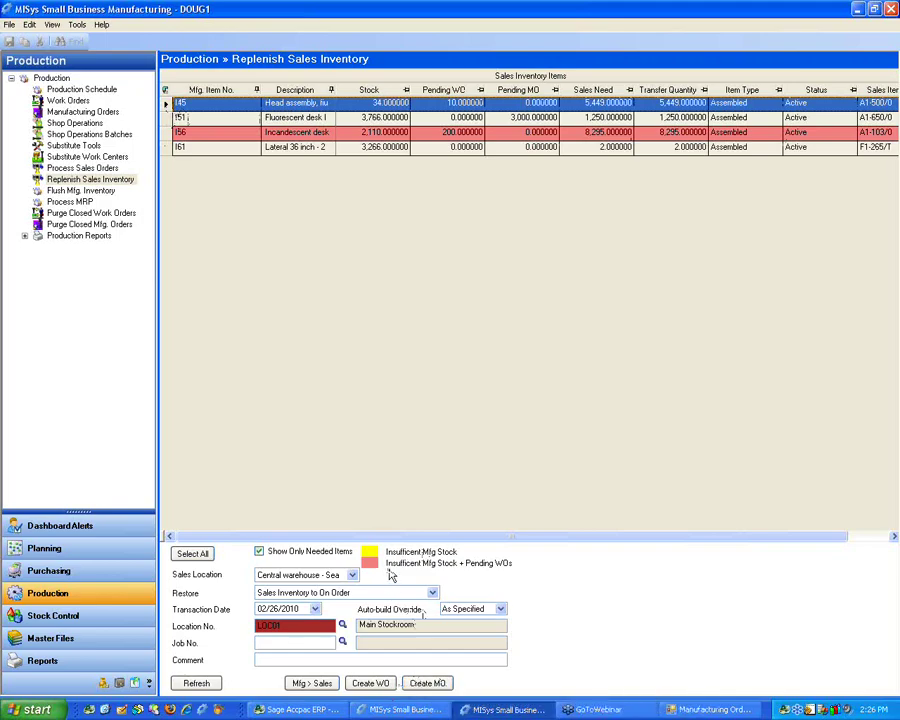
pyautogui.click(422, 688)
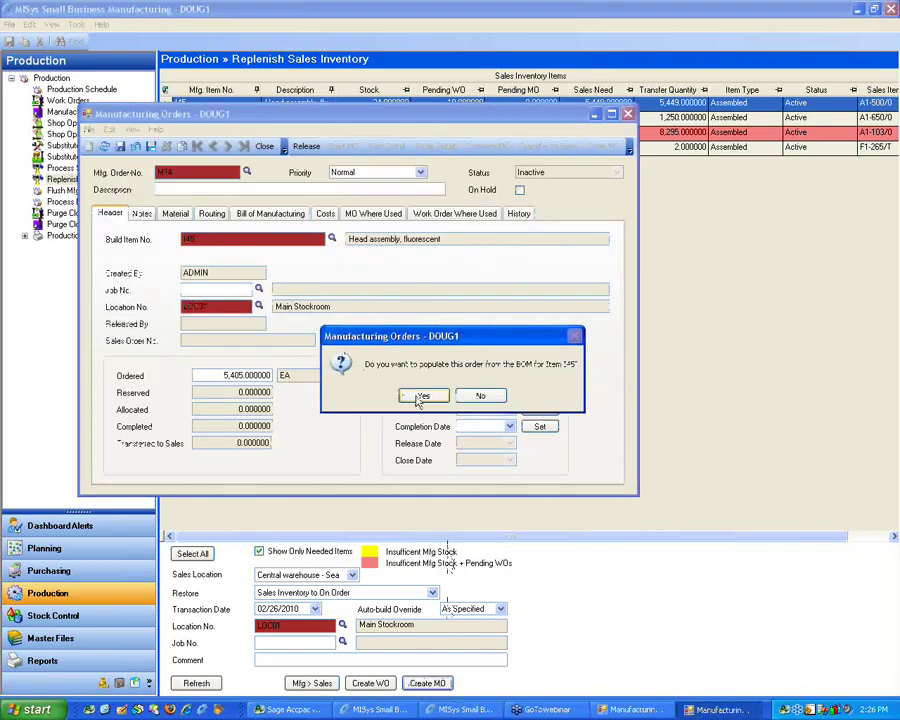
pyautogui.click(421, 396)
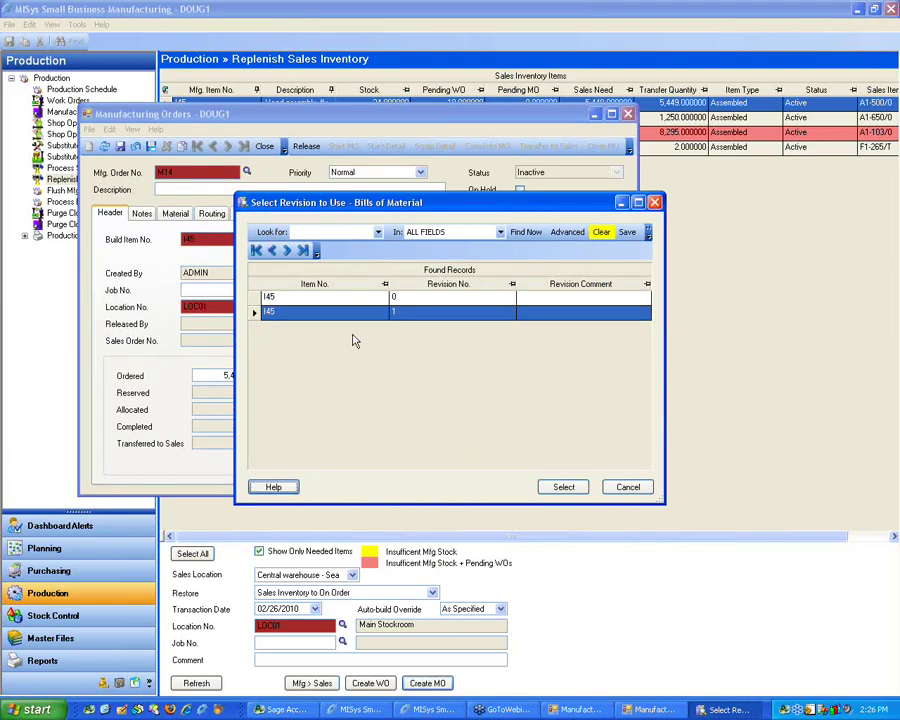
pyautogui.doubleClick(272, 313)
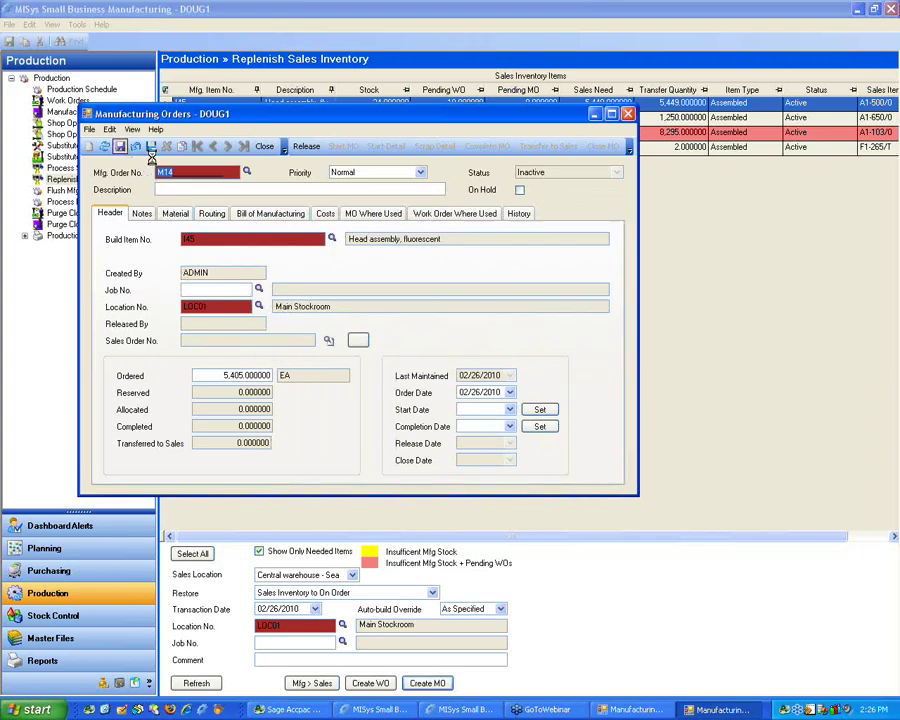
pyautogui.click(628, 116)
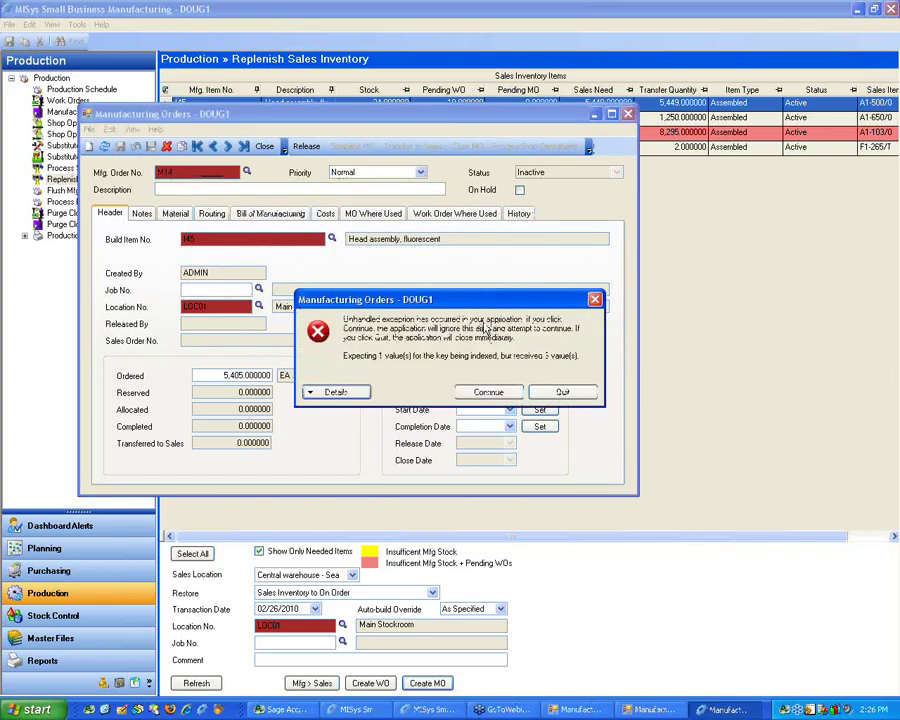
pyautogui.click(495, 391)
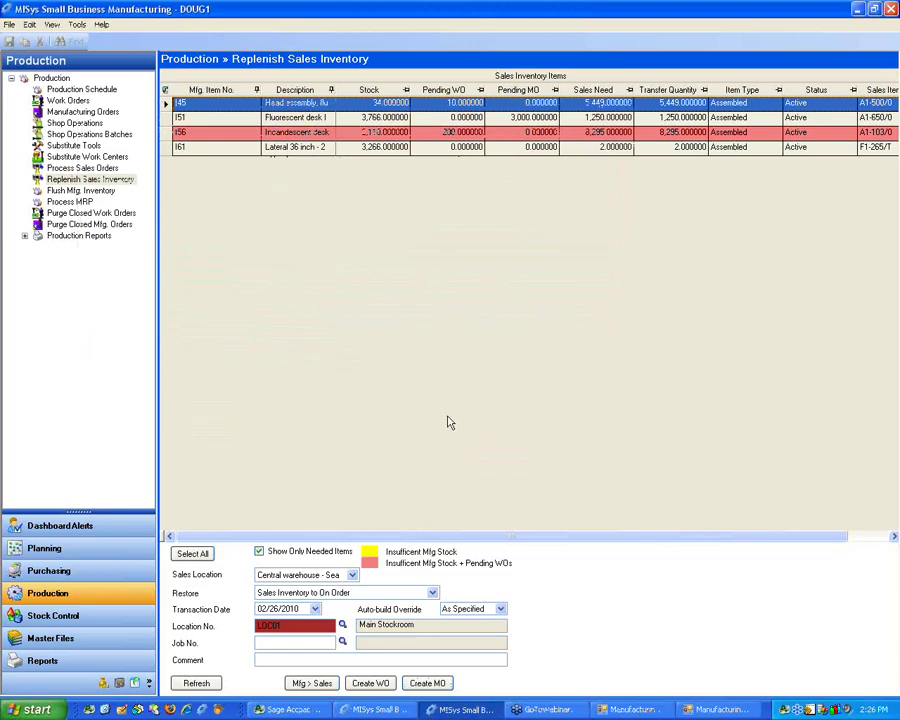
# Open the Stock Check plan in Process MRP and review its build requirements for item I41
pyautogui.click(60, 201)
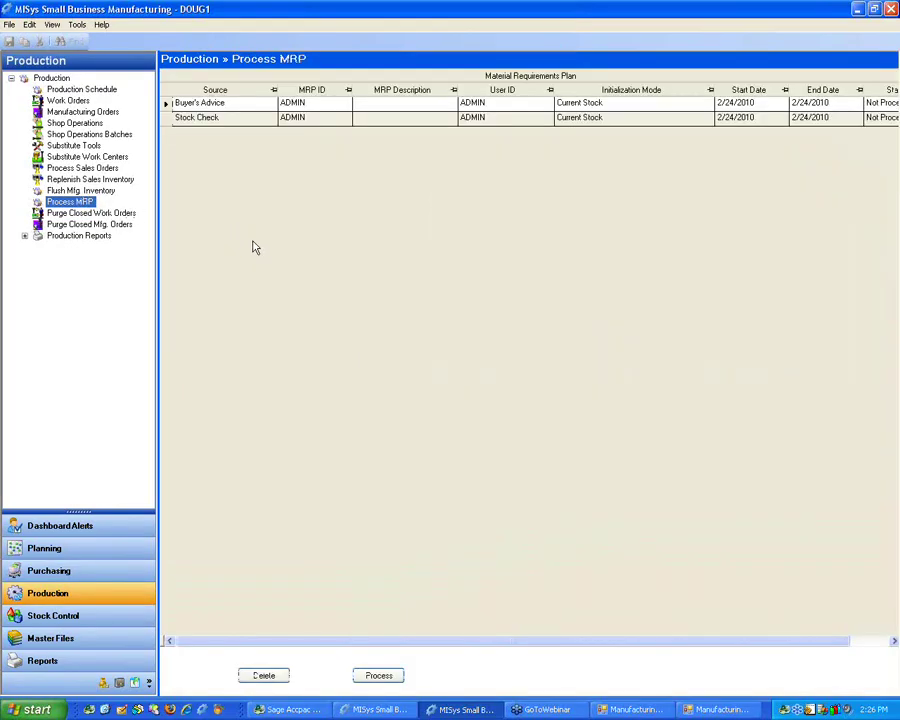
pyautogui.click(168, 119)
pyautogui.doubleClick(168, 118)
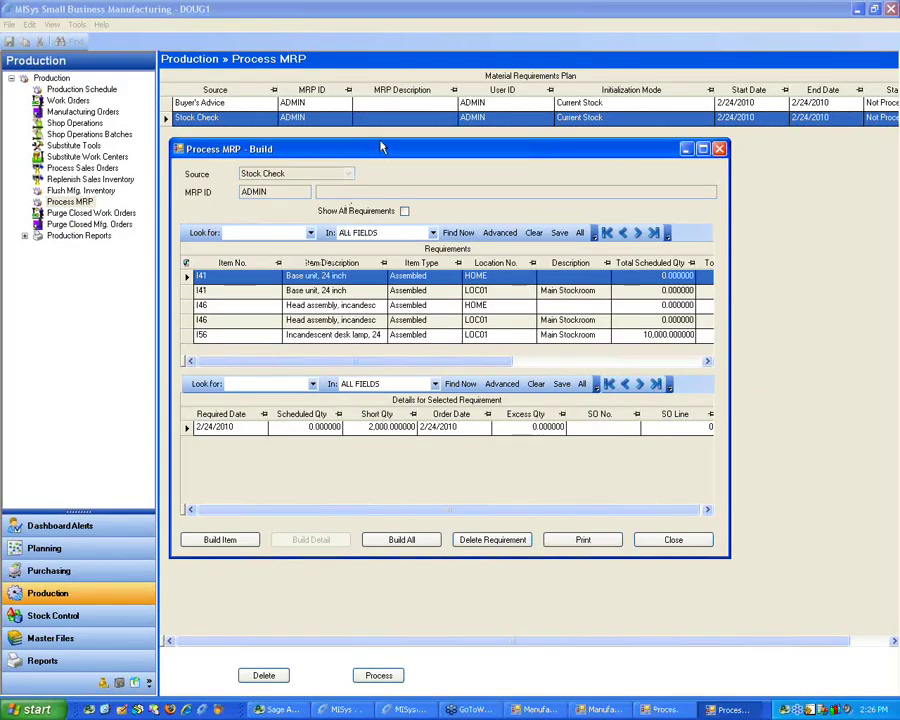
pyautogui.moveTo(380, 148); pyautogui.dragTo(360, 104)
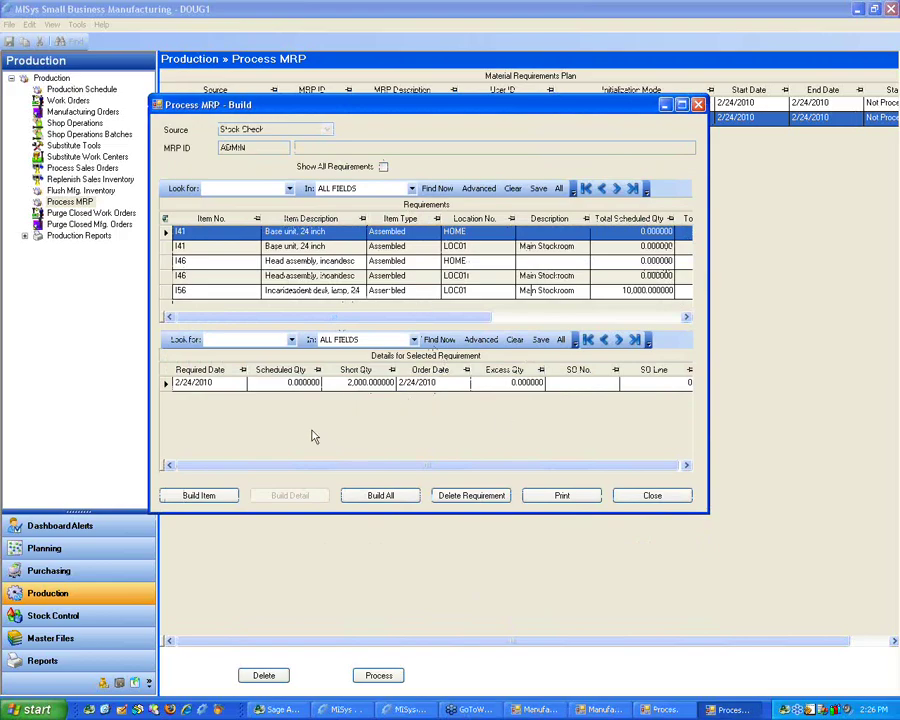
pyautogui.click(165, 248)
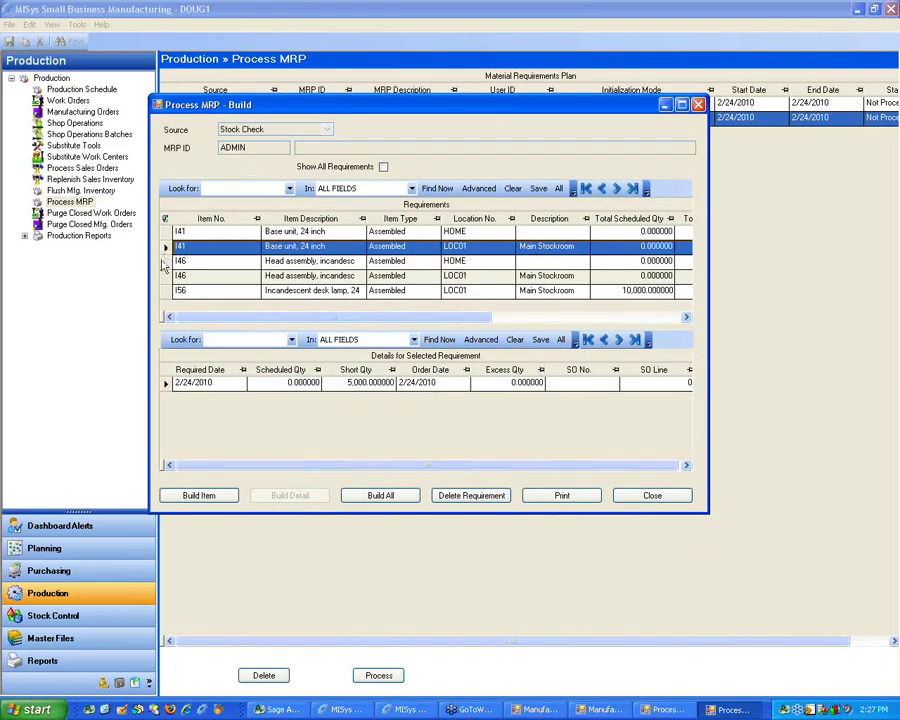
# Create a new build order for the I46 requirement at location HOME with build mode Both, keeping the order quantity of 2,000
pyautogui.click(165, 260)
pyautogui.click(198, 496)
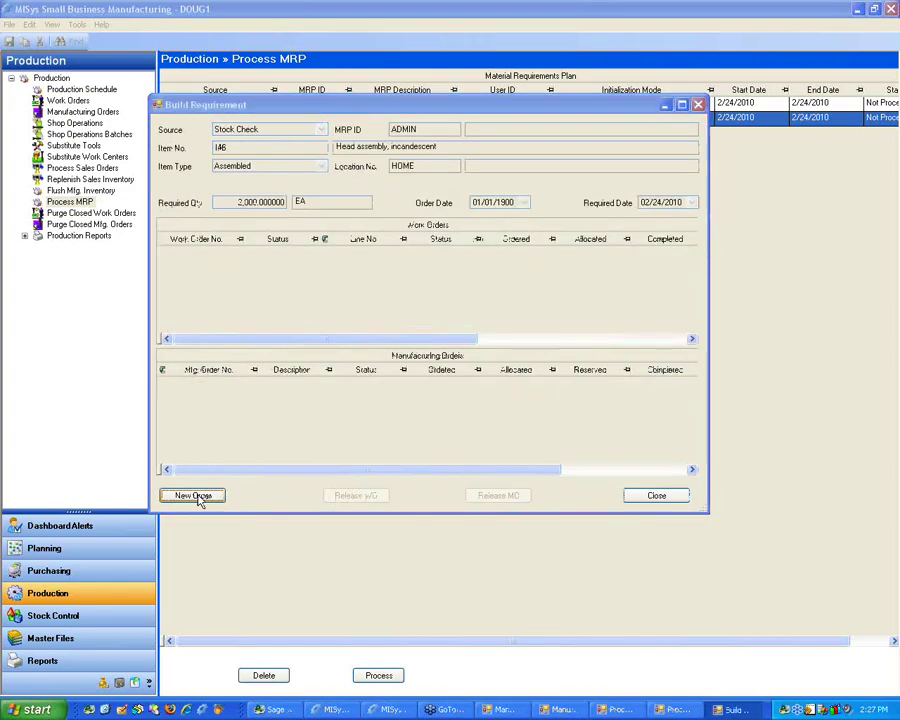
pyautogui.click(199, 498)
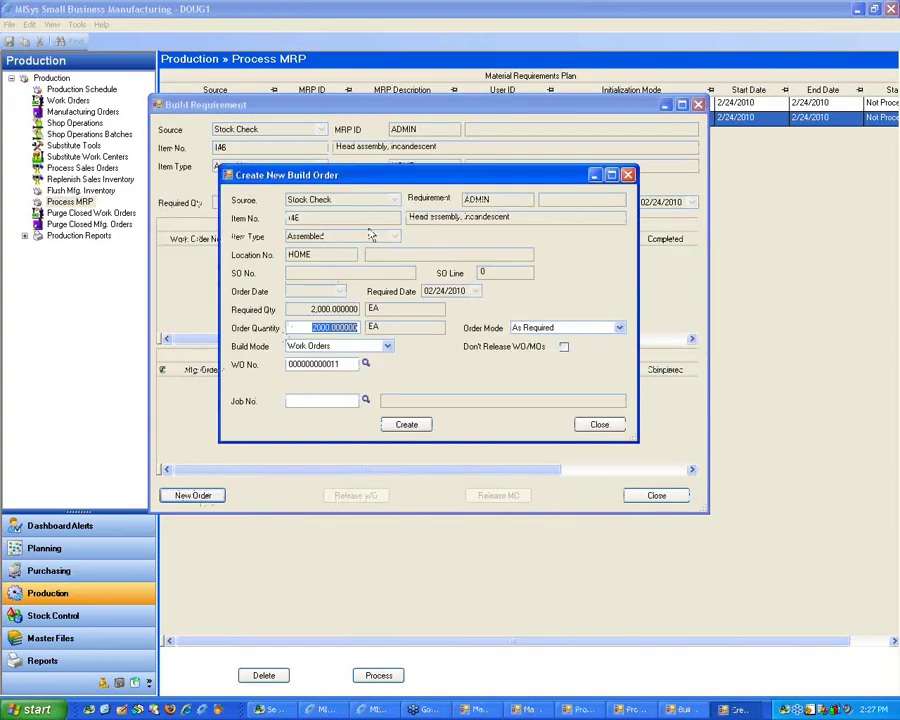
pyautogui.moveTo(403, 173); pyautogui.dragTo(370, 187)
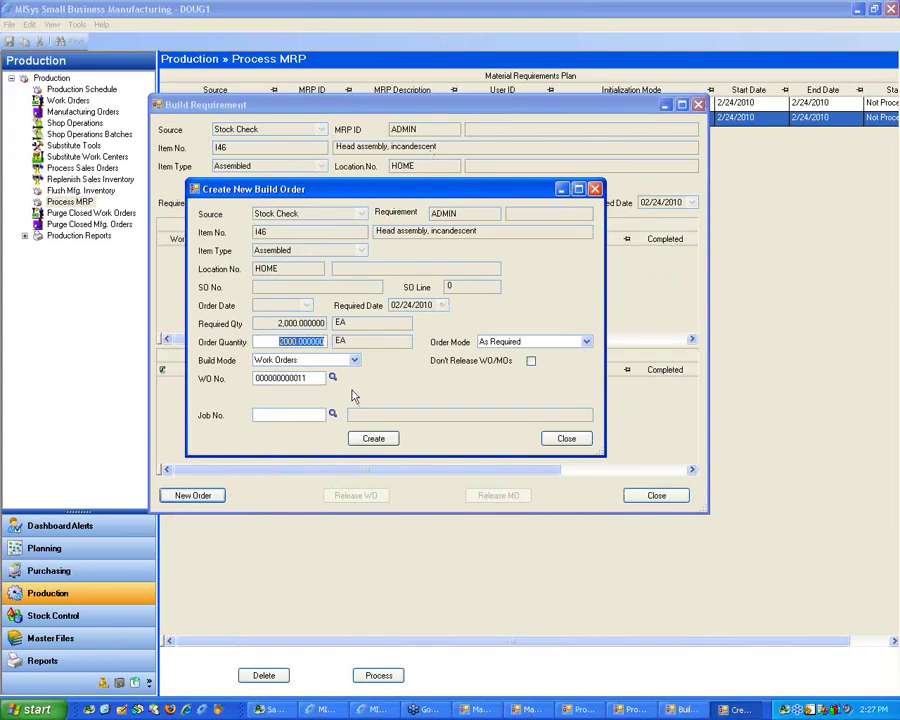
pyautogui.click(354, 360)
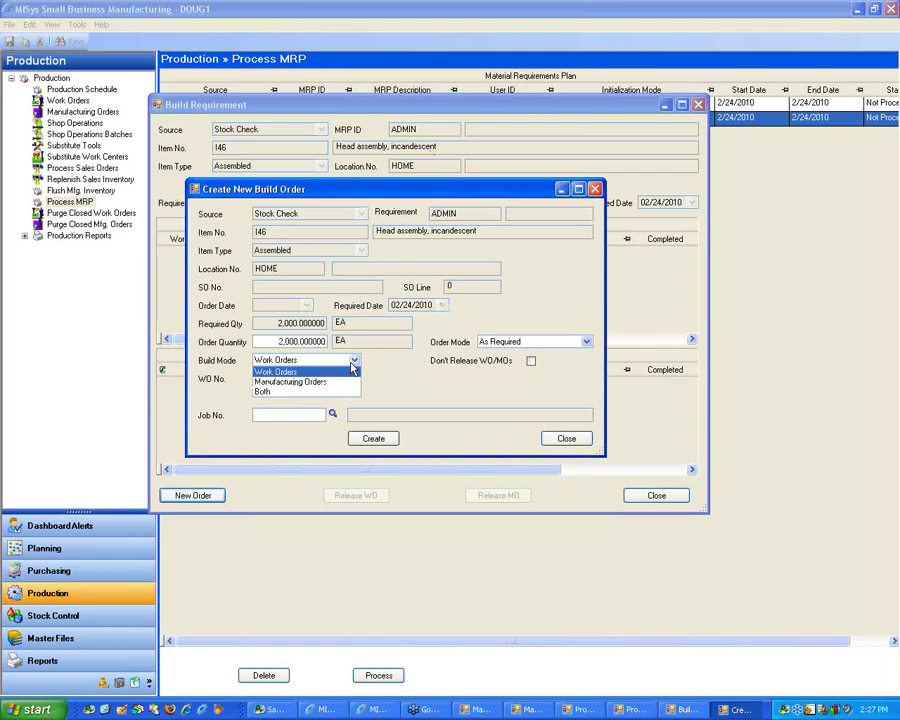
pyautogui.click(283, 393)
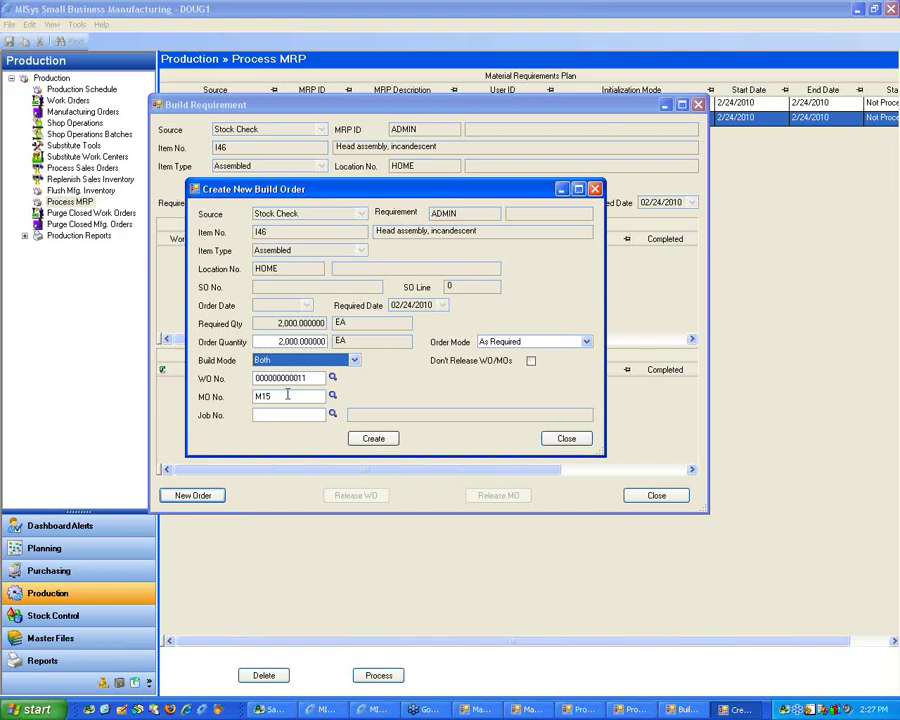
pyautogui.click(372, 437)
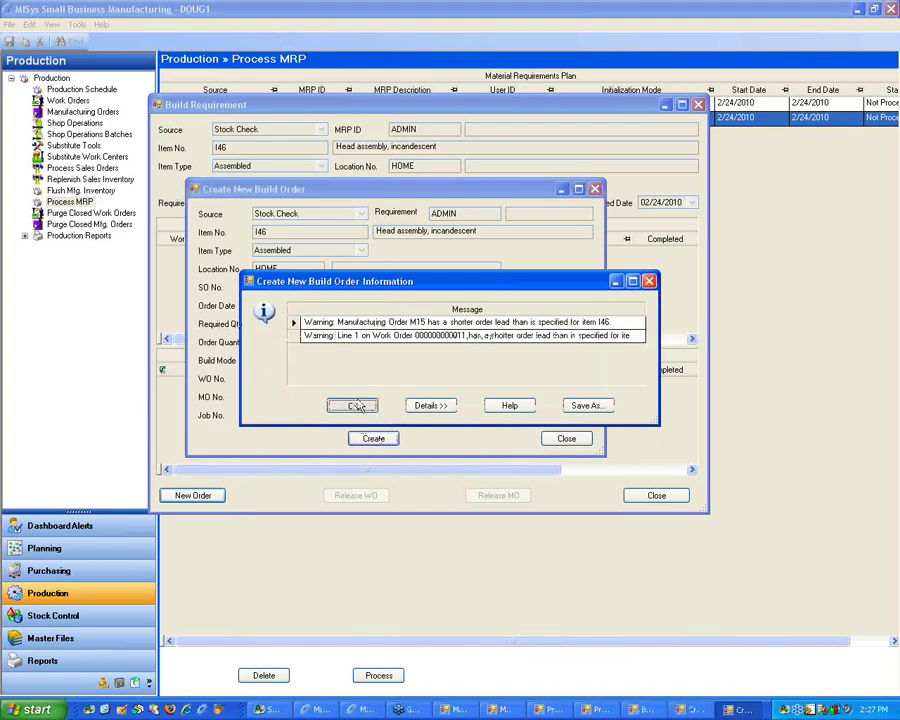
pyautogui.click(358, 404)
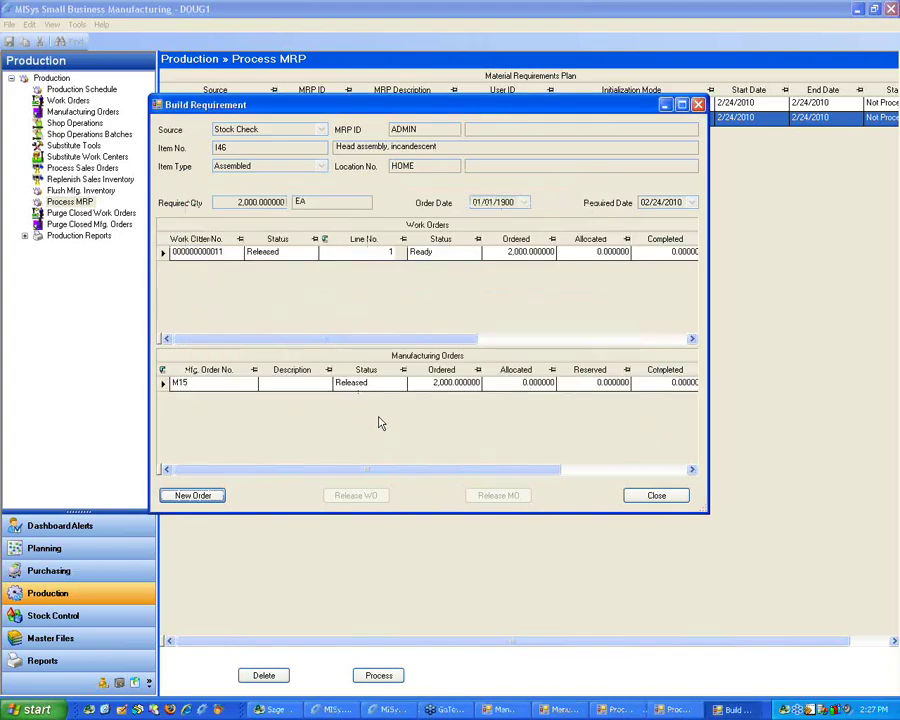
# Check the work order and manufacturing order created for the I46 requirement, and close the MRP build windows
pyautogui.click(211, 261)
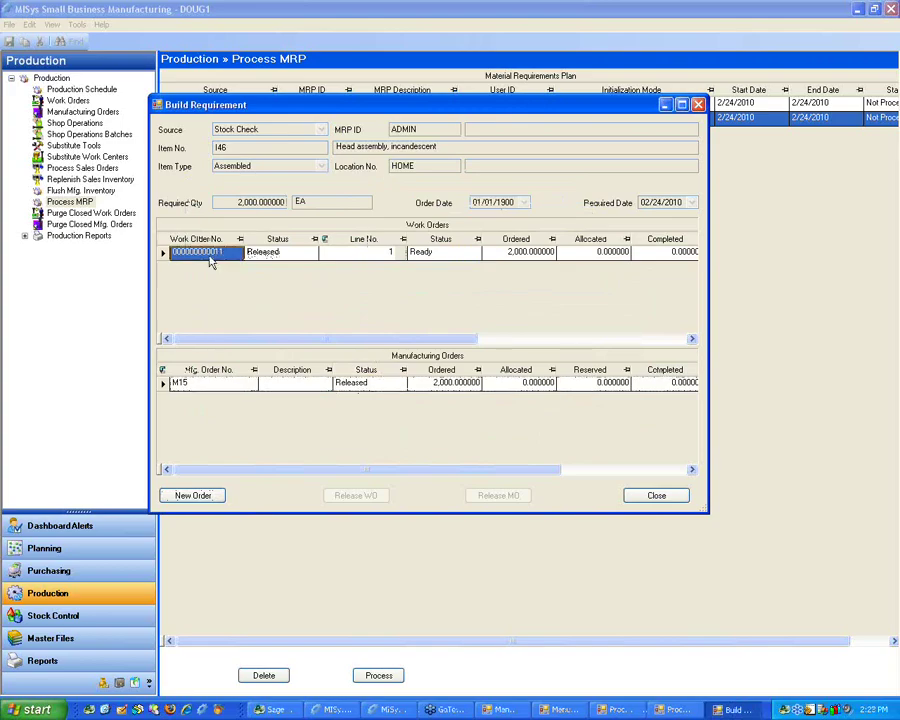
pyautogui.click(207, 390)
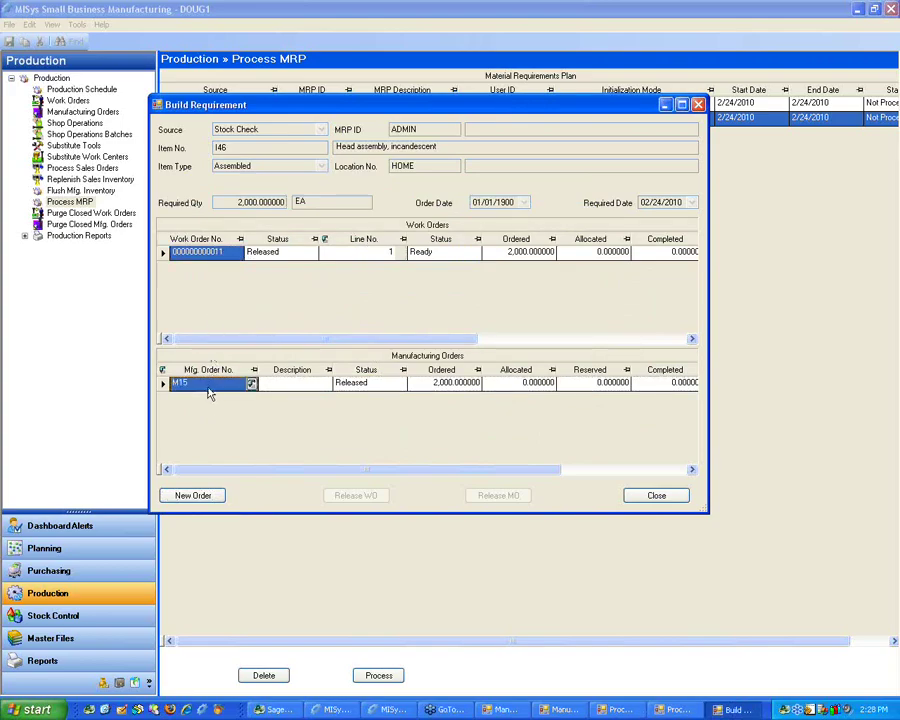
pyautogui.click(656, 495)
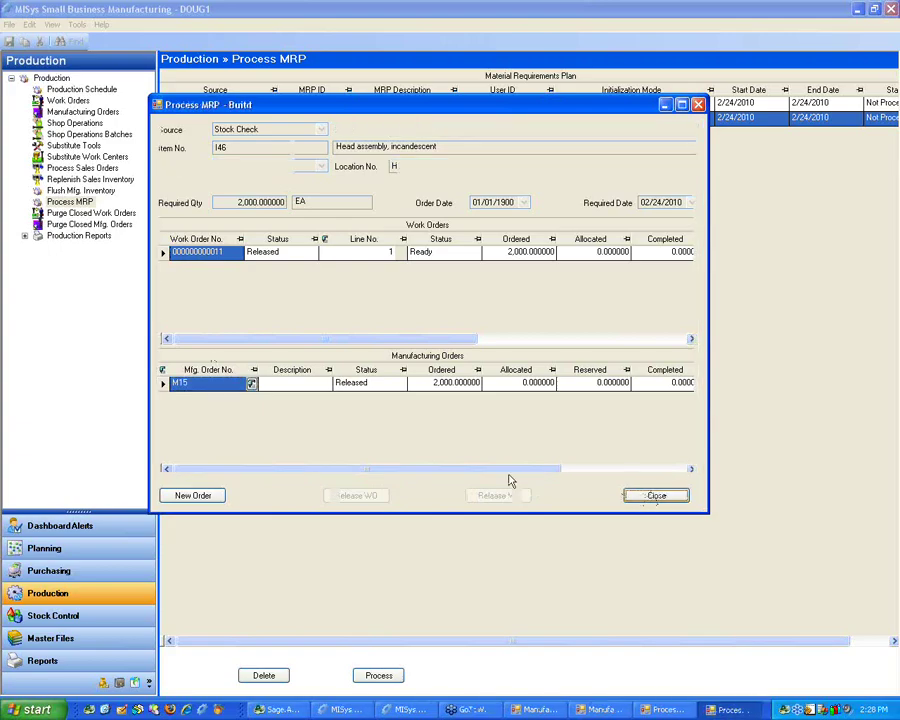
pyautogui.click(656, 496)
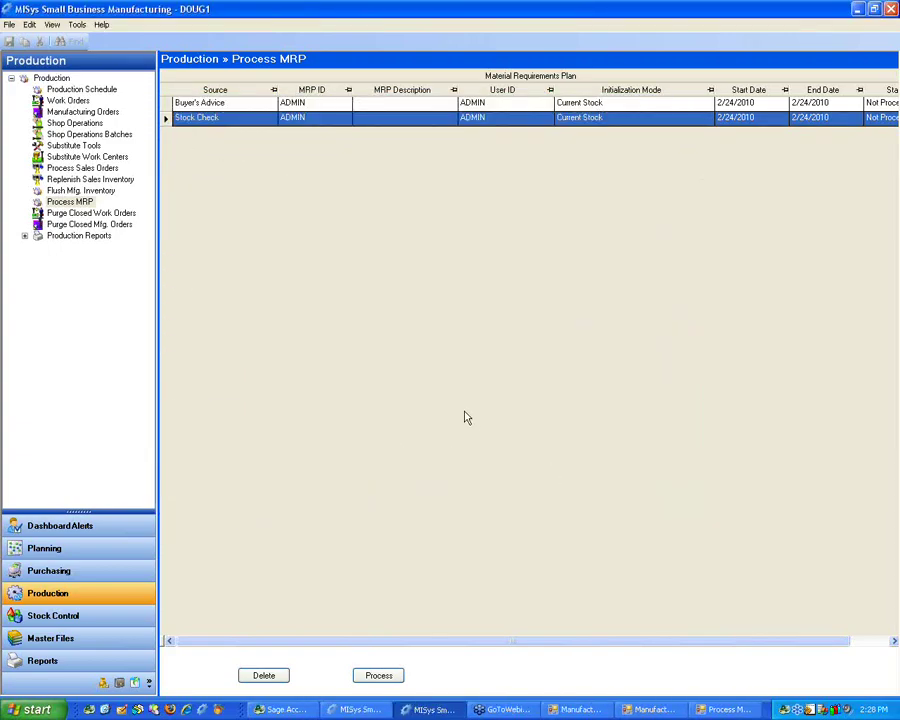
# Examine the details of the new work order released on 2/26/2010, including its linked manufacturing order, and close it
pyautogui.click(67, 100)
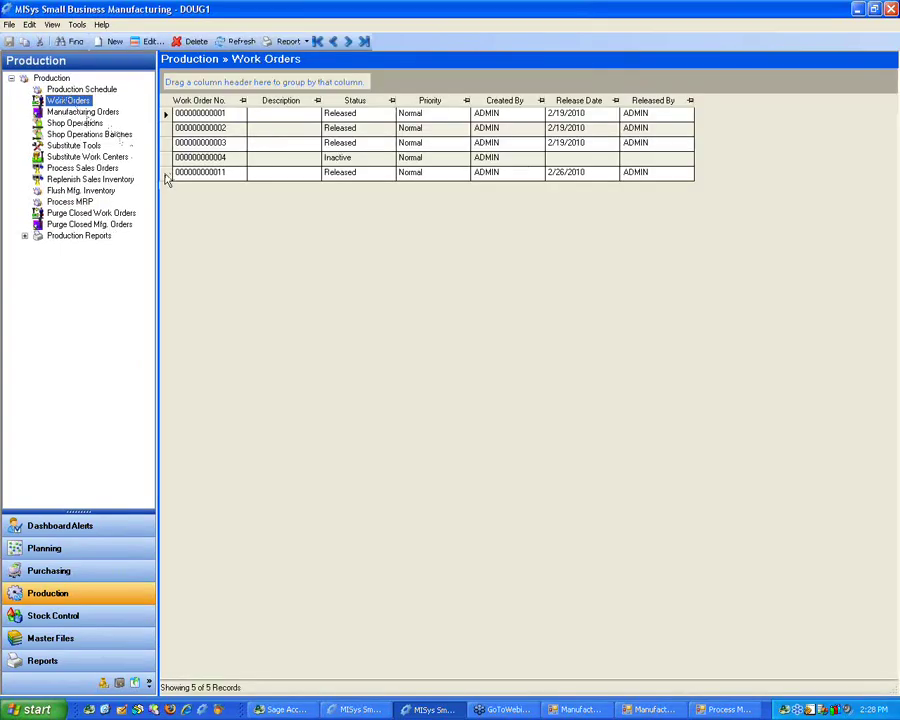
pyautogui.doubleClick(170, 174)
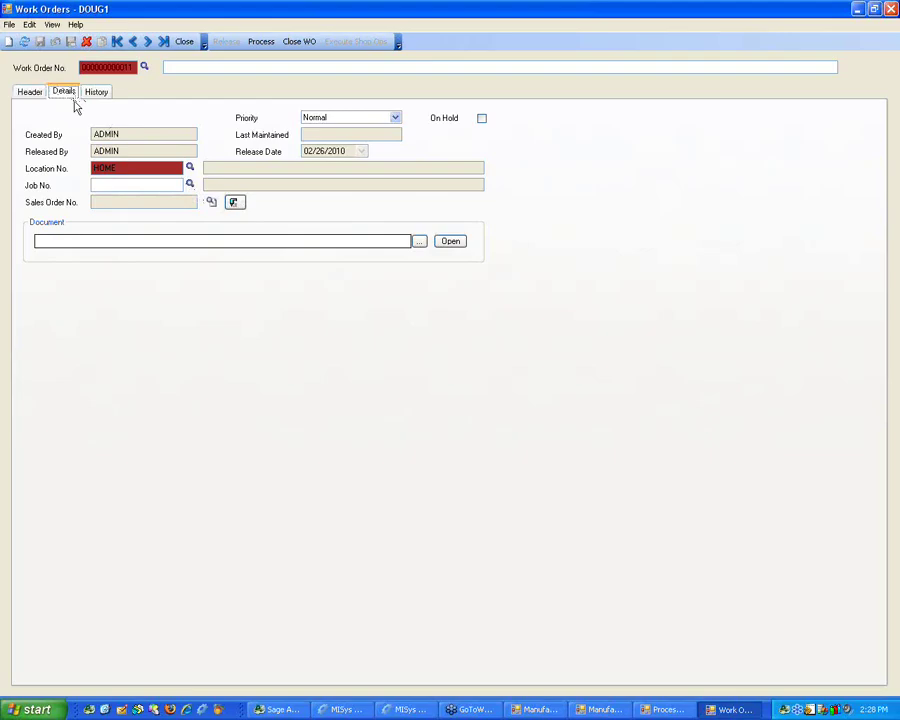
pyautogui.click(70, 96)
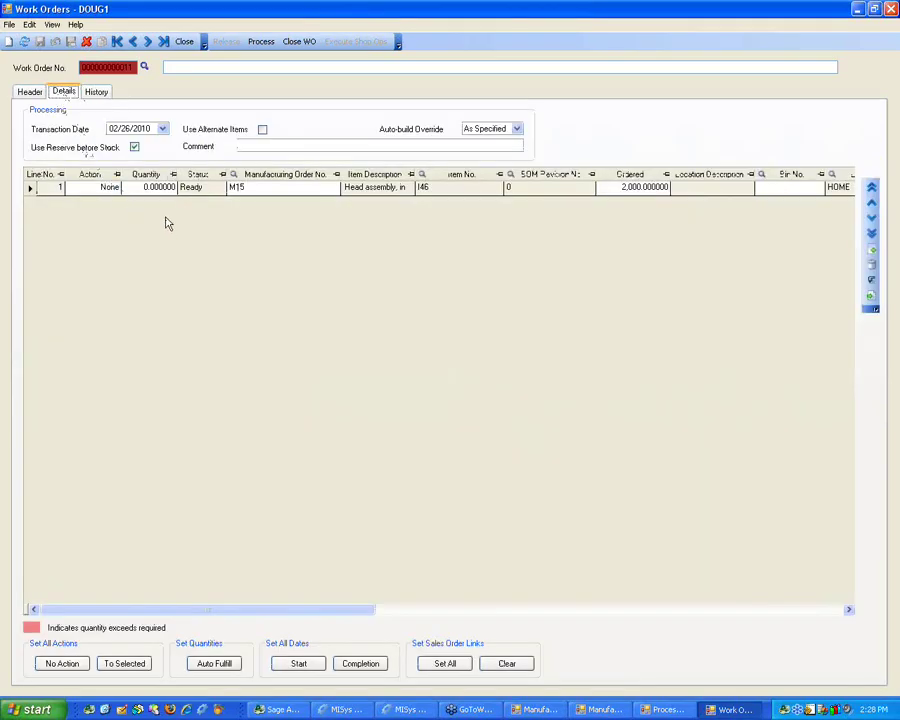
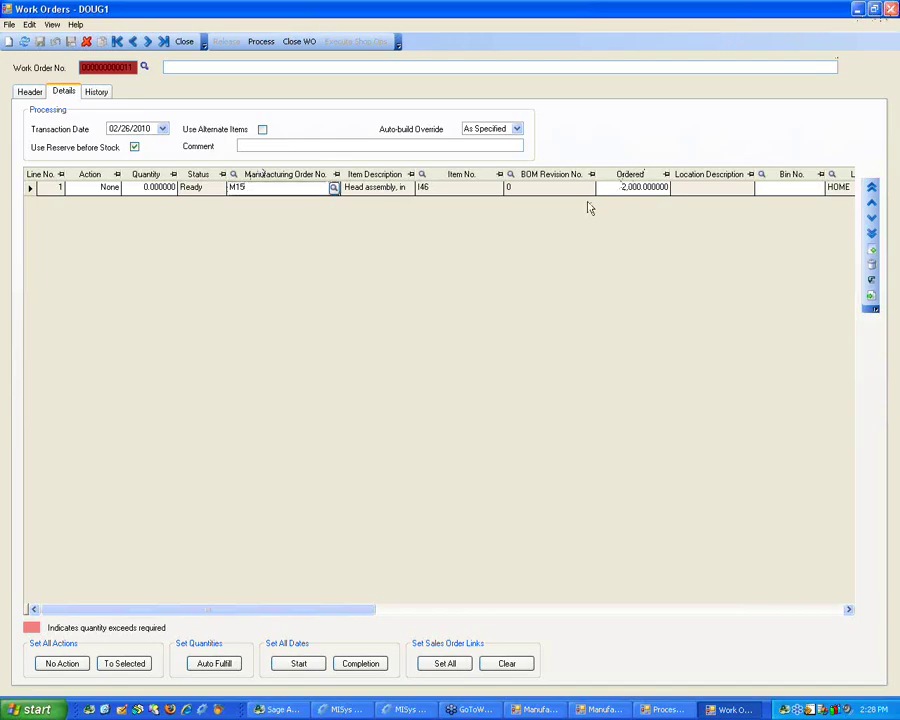
pyautogui.click(890, 8)
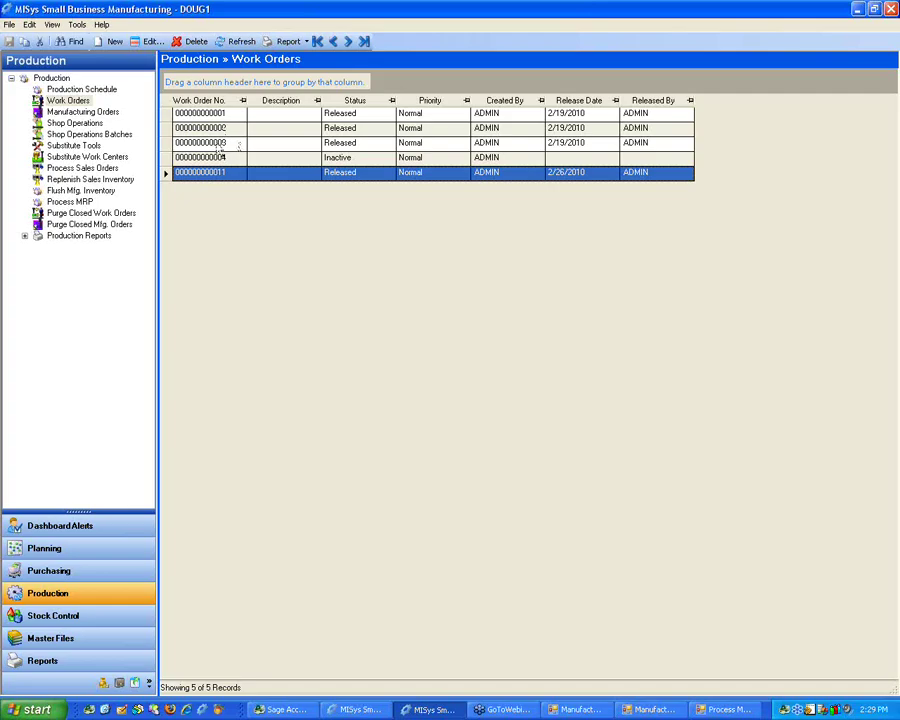
# Create a manufacturing order from the 2,600-unit I56 line in Process Sales Orders, populating it from the item's BOM
pyautogui.click(82, 168)
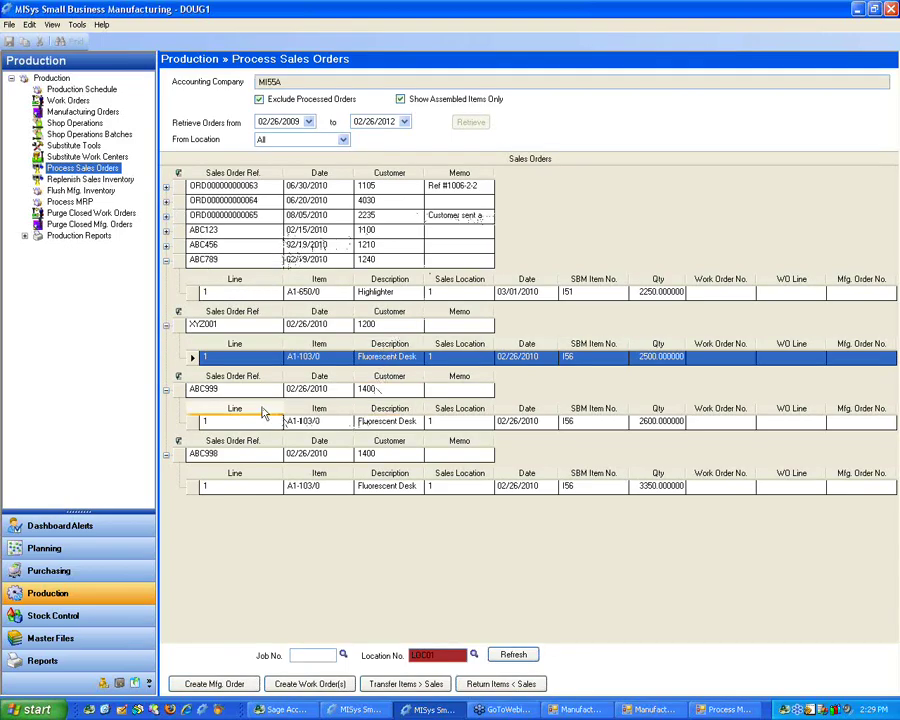
pyautogui.click(193, 422)
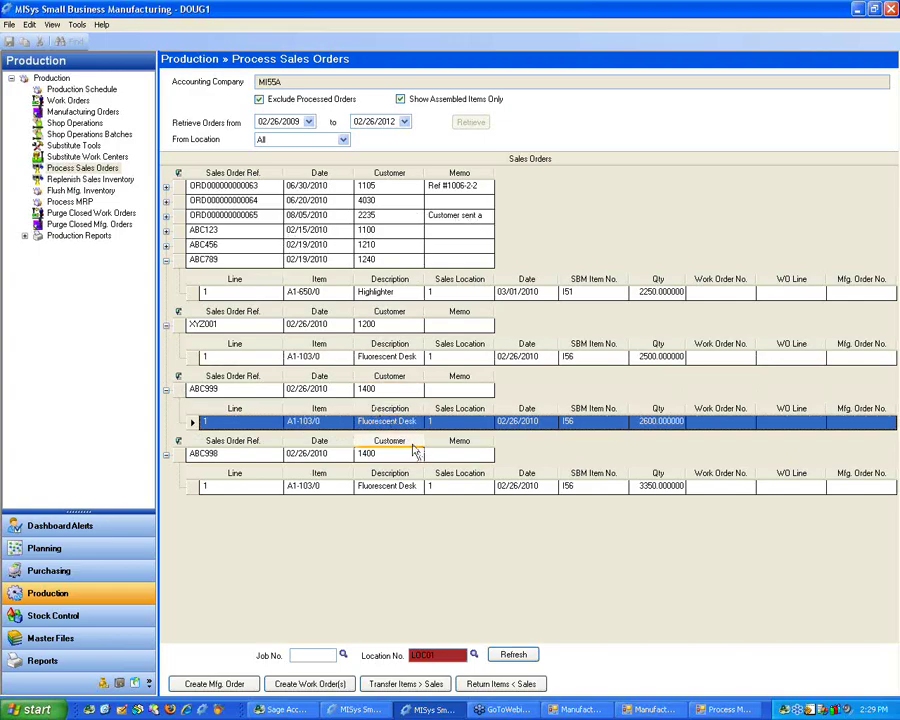
pyautogui.click(236, 687)
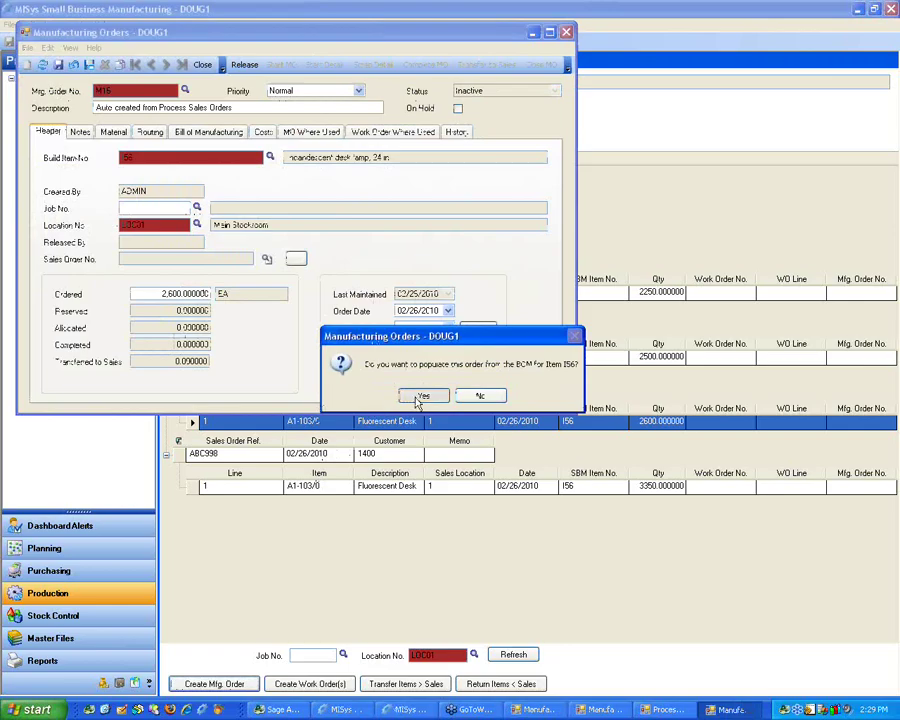
pyautogui.click(424, 398)
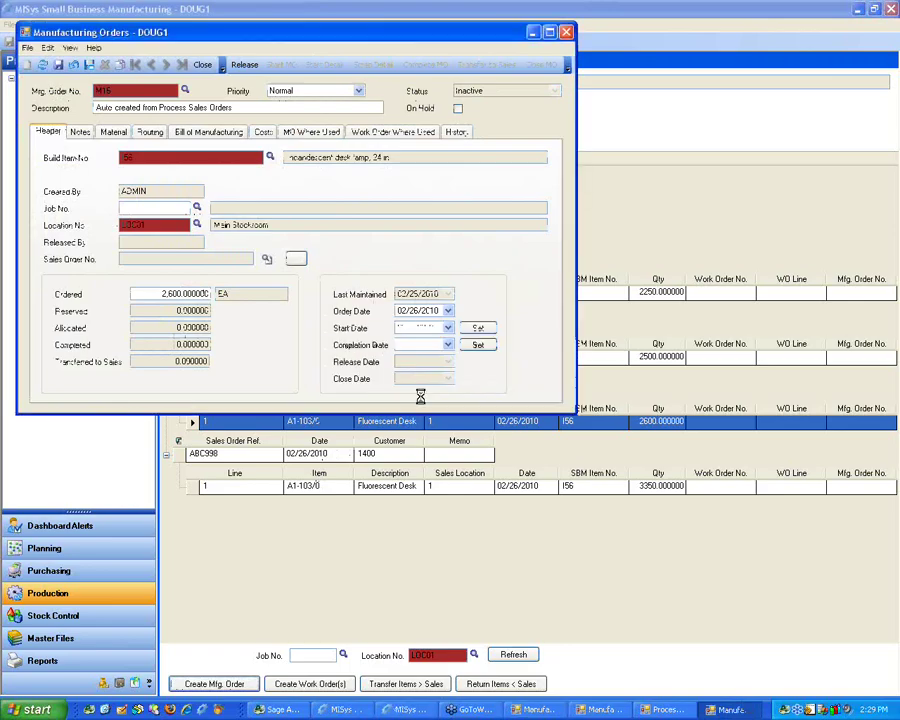
pyautogui.click(417, 300)
pyautogui.doubleClick(417, 300)
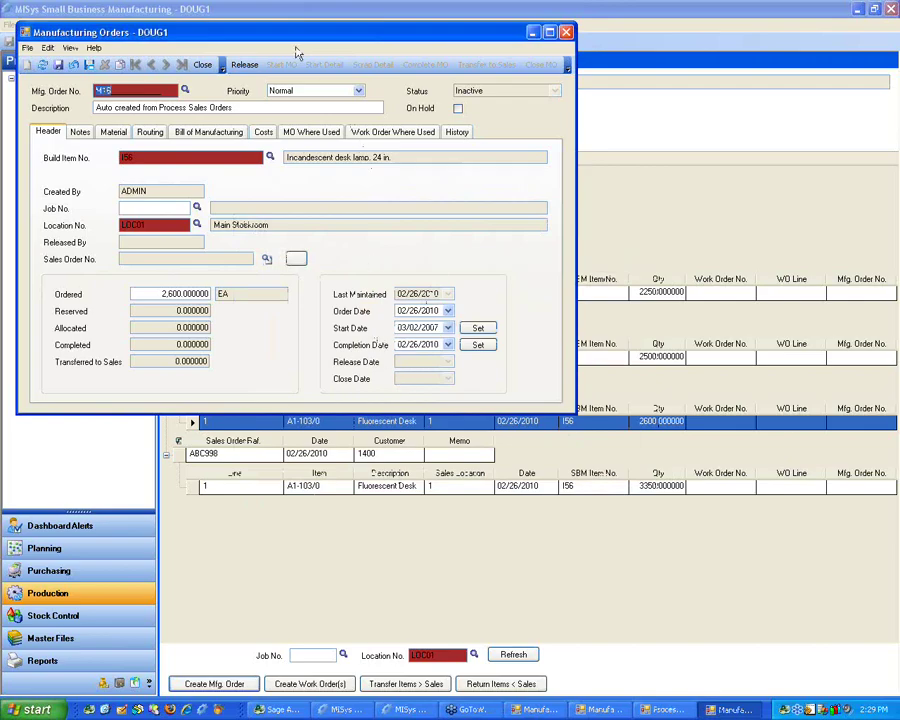
# Add and release the new I56 manufacturing order for 2,600 units
pyautogui.click(243, 66)
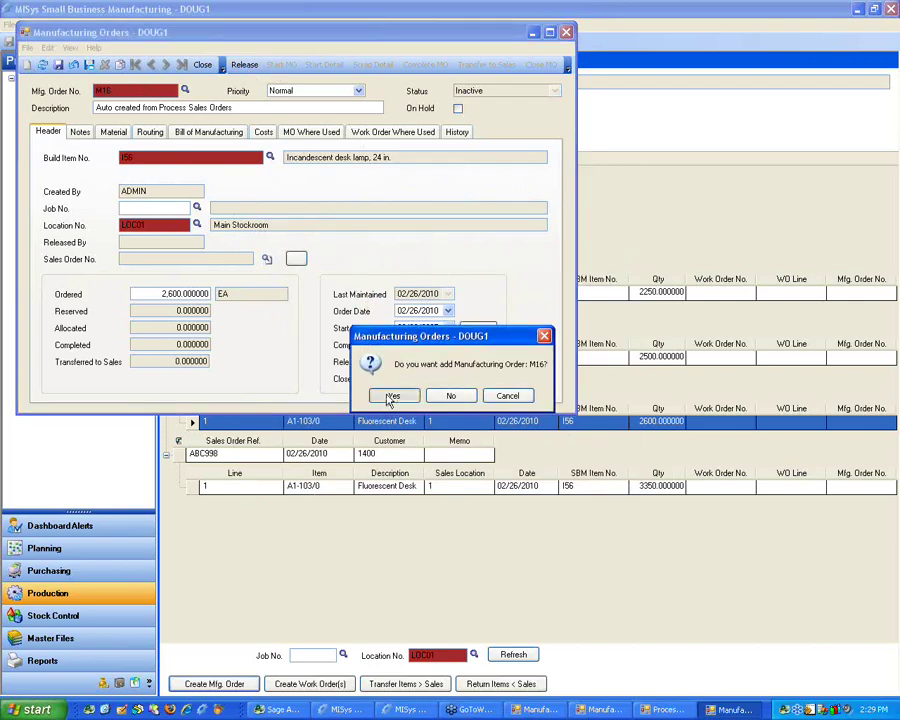
pyautogui.click(388, 340)
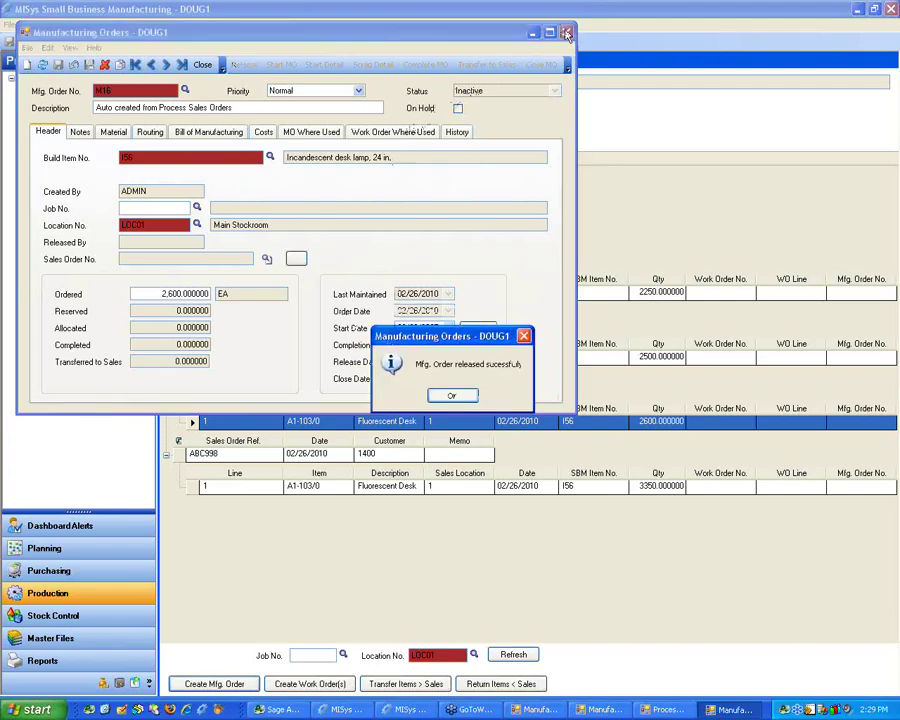
pyautogui.click(459, 395)
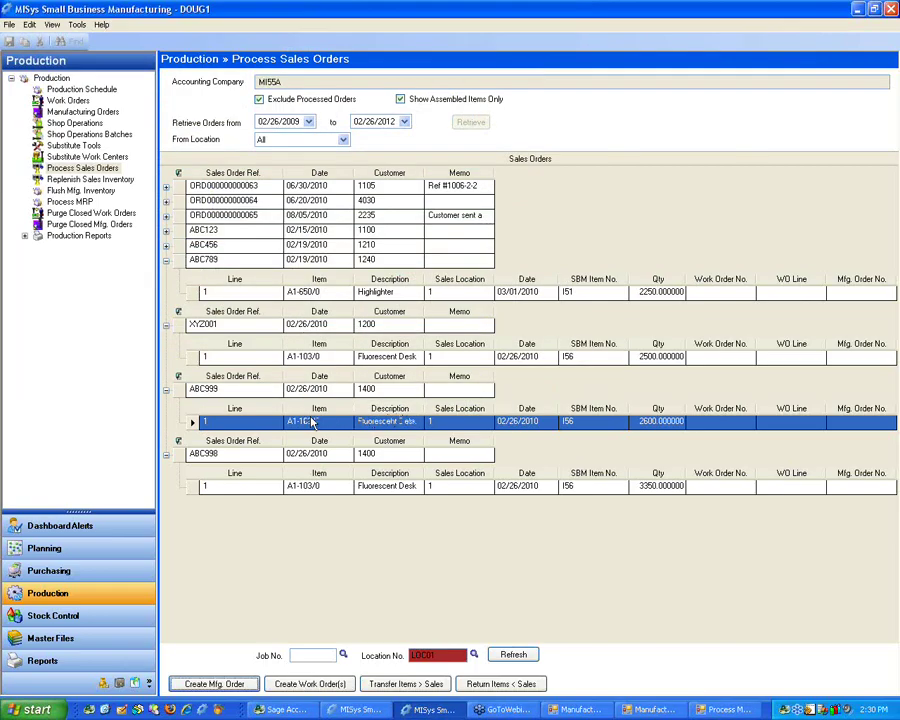
# Create a work order for the sales order containing the 2,600-unit I56 line and open its details
pyautogui.click(183, 390)
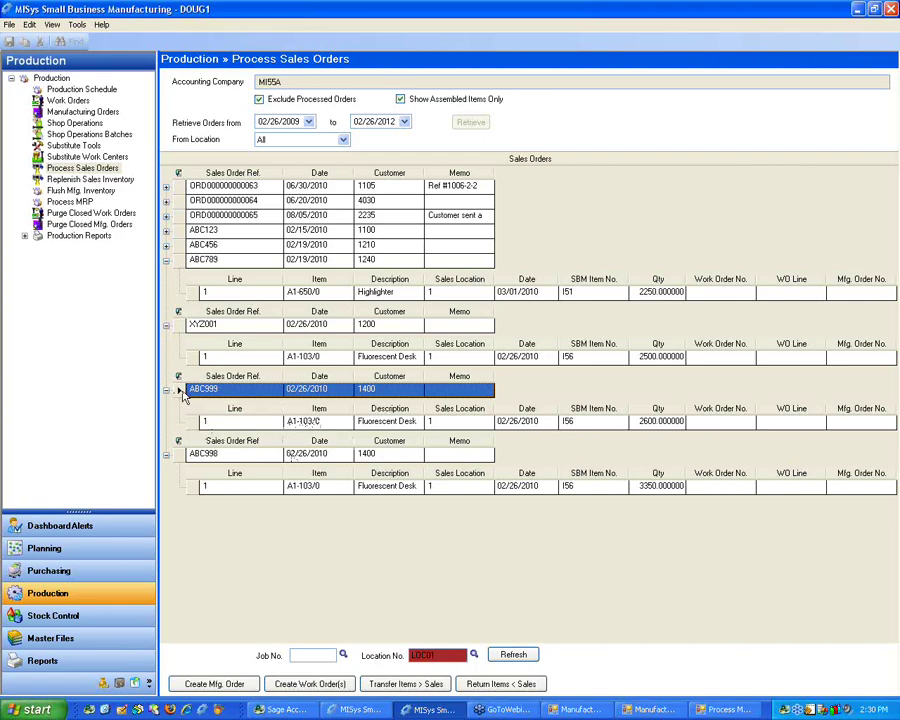
pyautogui.click(294, 688)
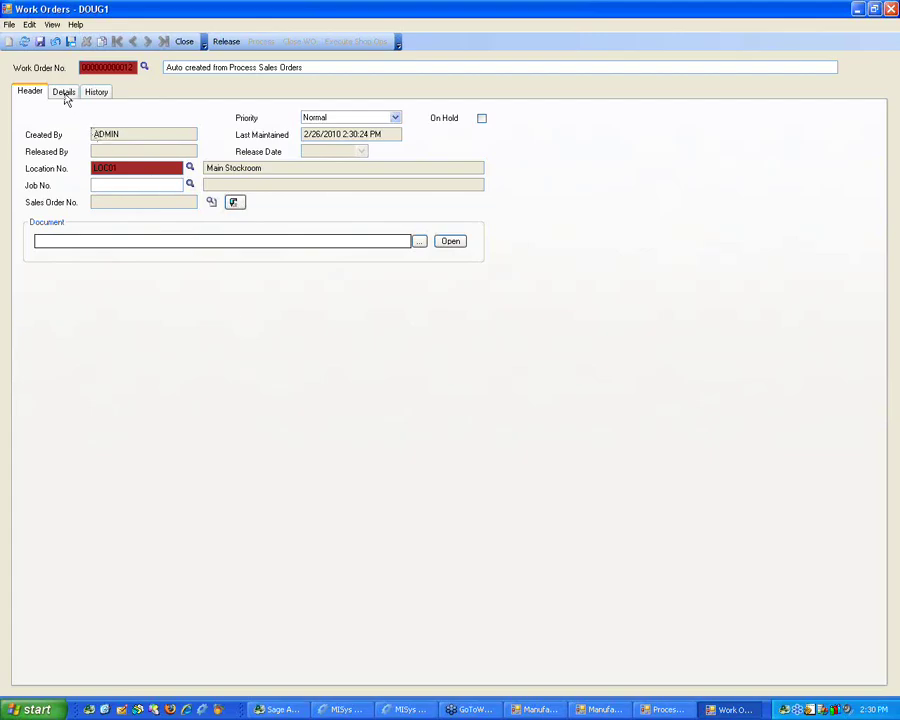
pyautogui.click(63, 92)
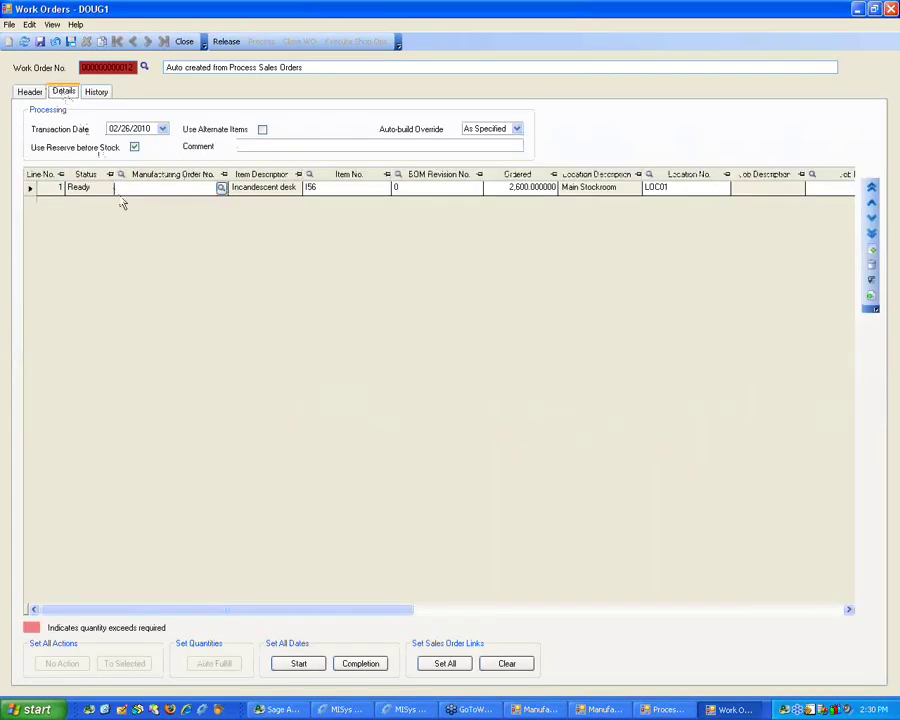
# Assign the newly released I56 manufacturing order to the work order's line and save the work order
pyautogui.click(224, 189)
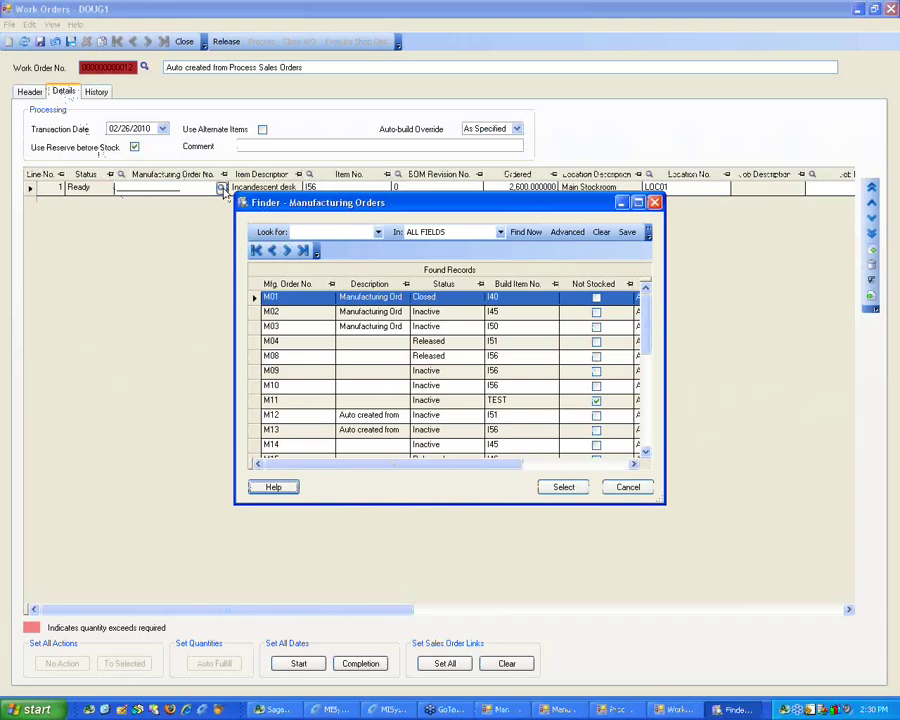
pyautogui.click(262, 444)
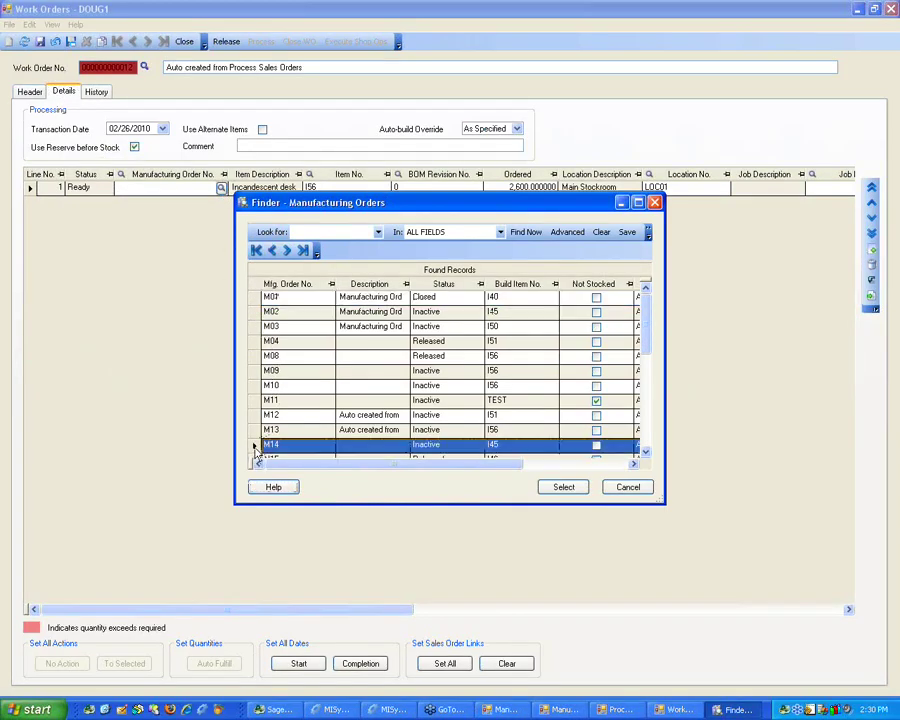
pyautogui.scroll(-2, 262, 446)
pyautogui.doubleClick(256, 385)
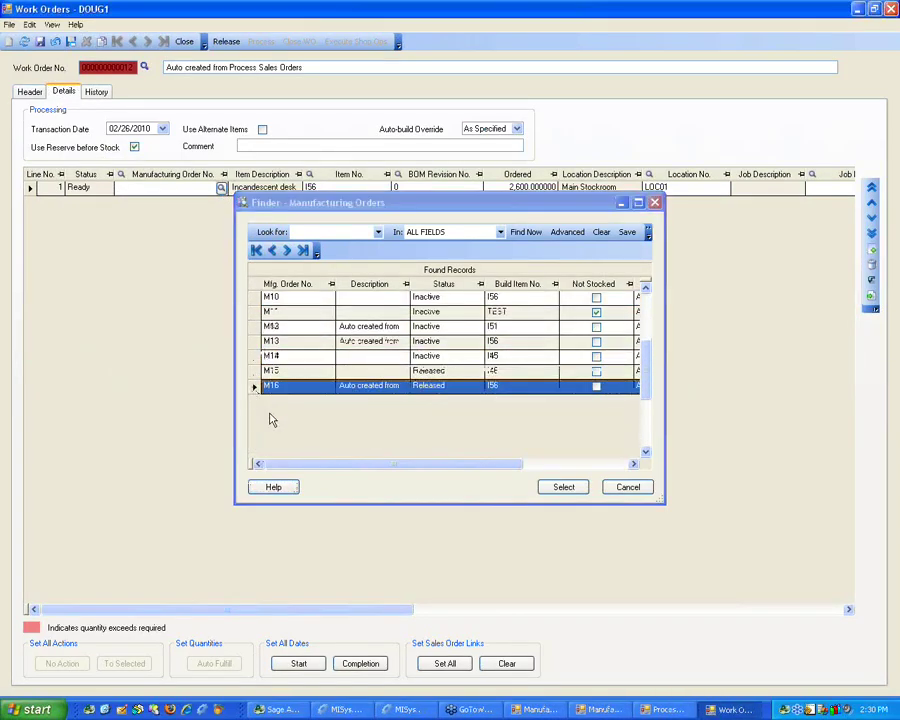
pyautogui.click(416, 190)
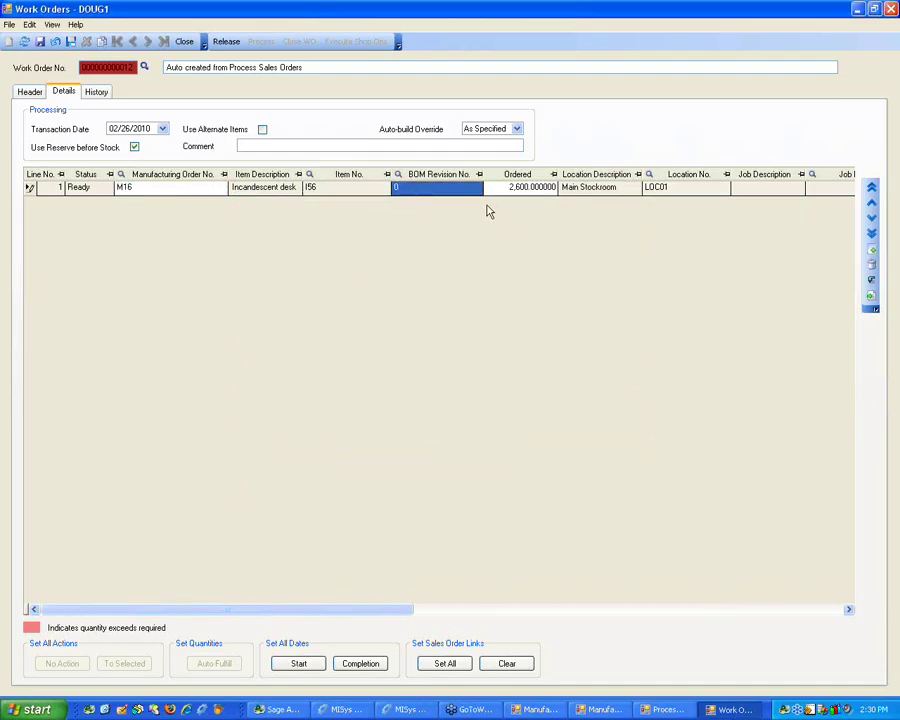
pyautogui.click(40, 41)
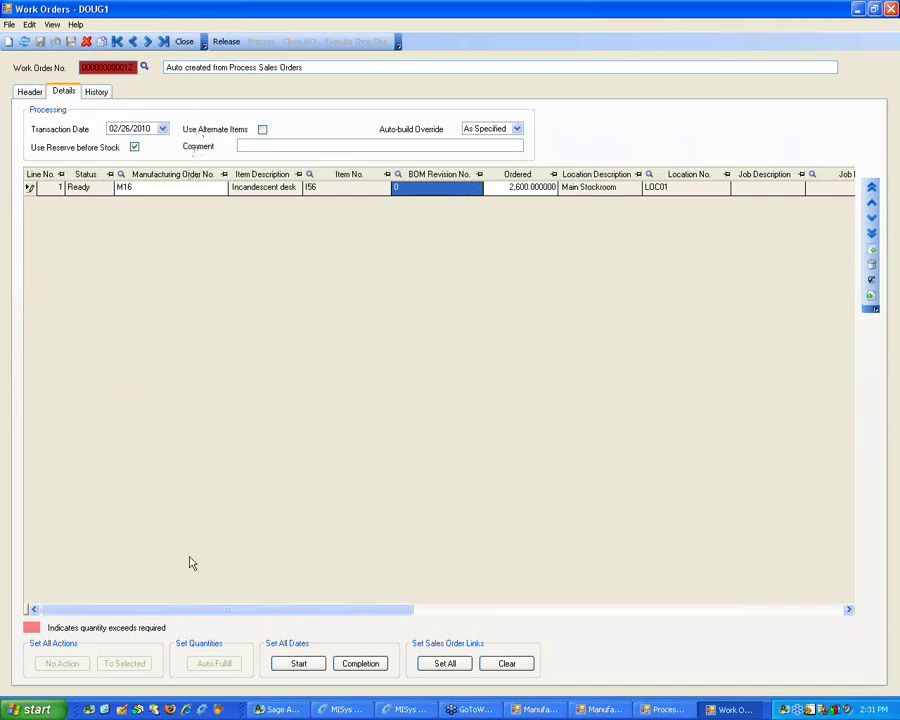
# Check the line's sales order link and release the work order, declining to retrieve the Sage Accpac ERP sales orders
pyautogui.moveTo(199, 609); pyautogui.dragTo(585, 603)
pyautogui.click(794, 189)
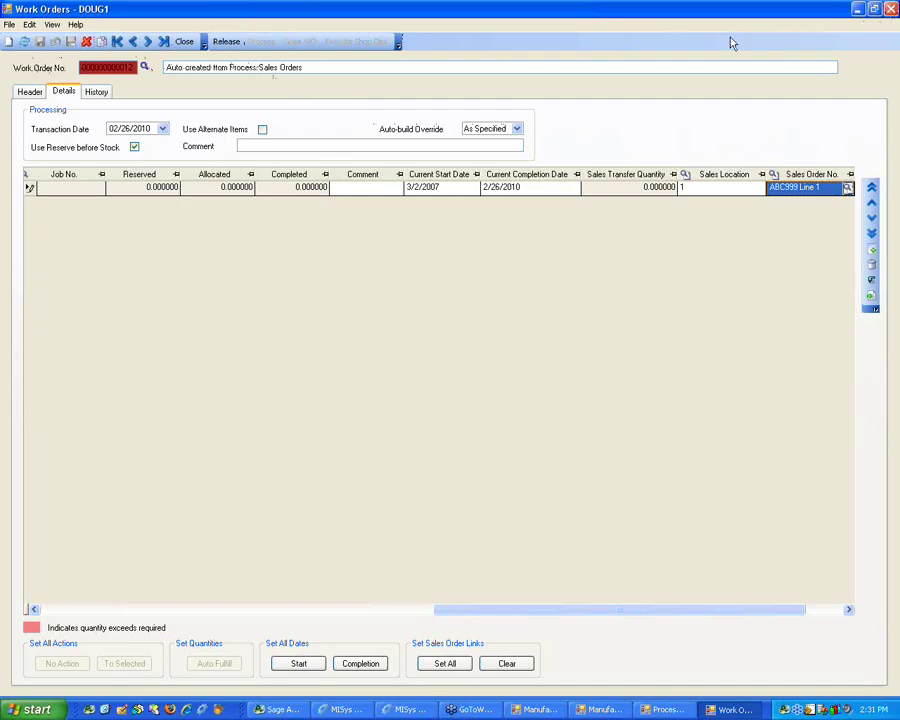
pyautogui.click(226, 41)
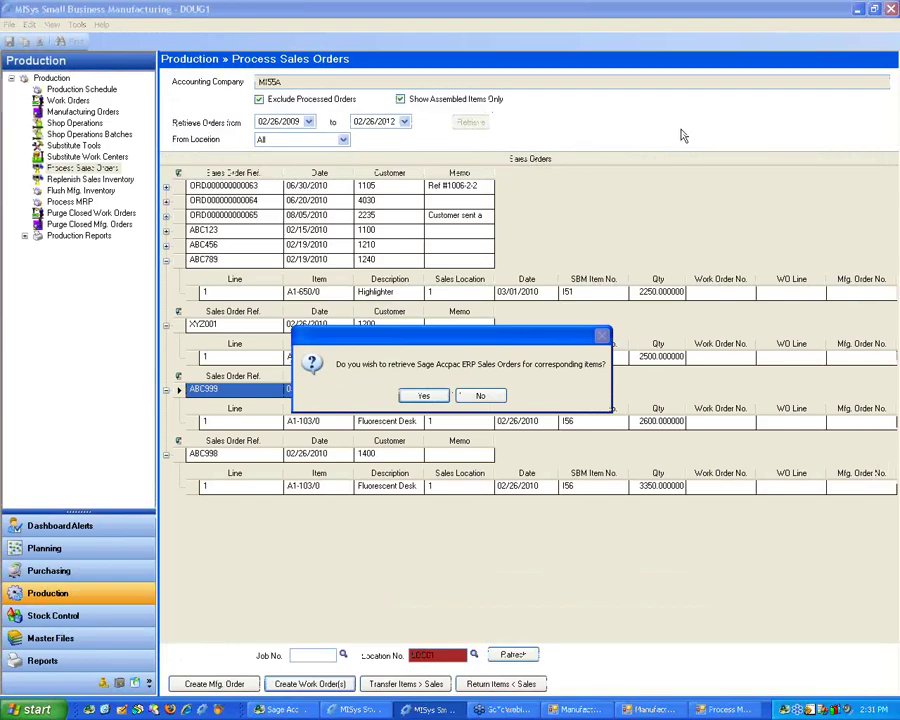
pyautogui.click(481, 396)
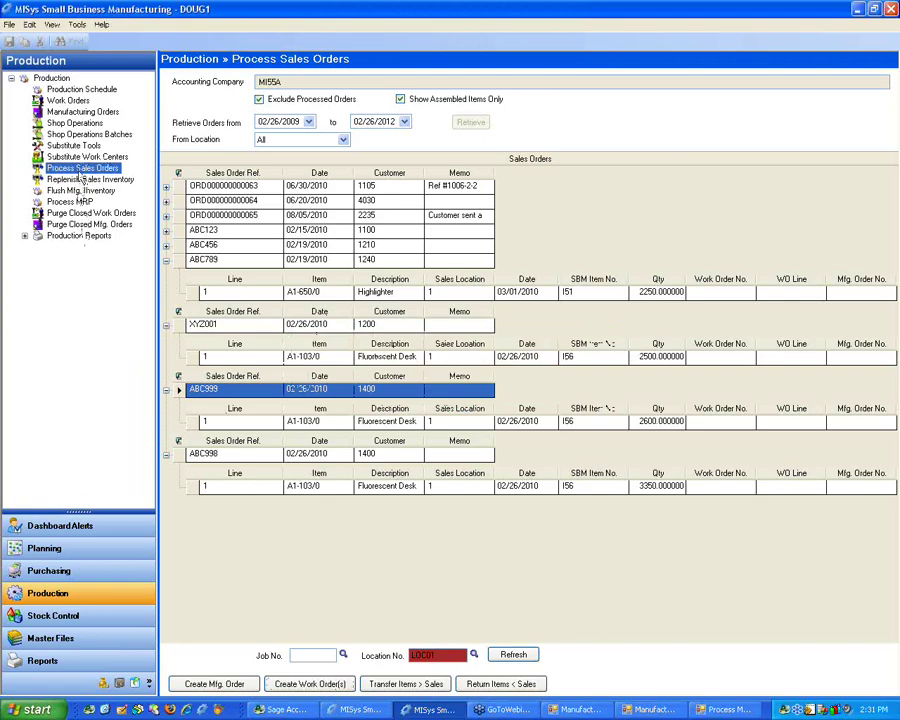
# Review the manufacturing orders list and open the production schedule
pyautogui.click(84, 112)
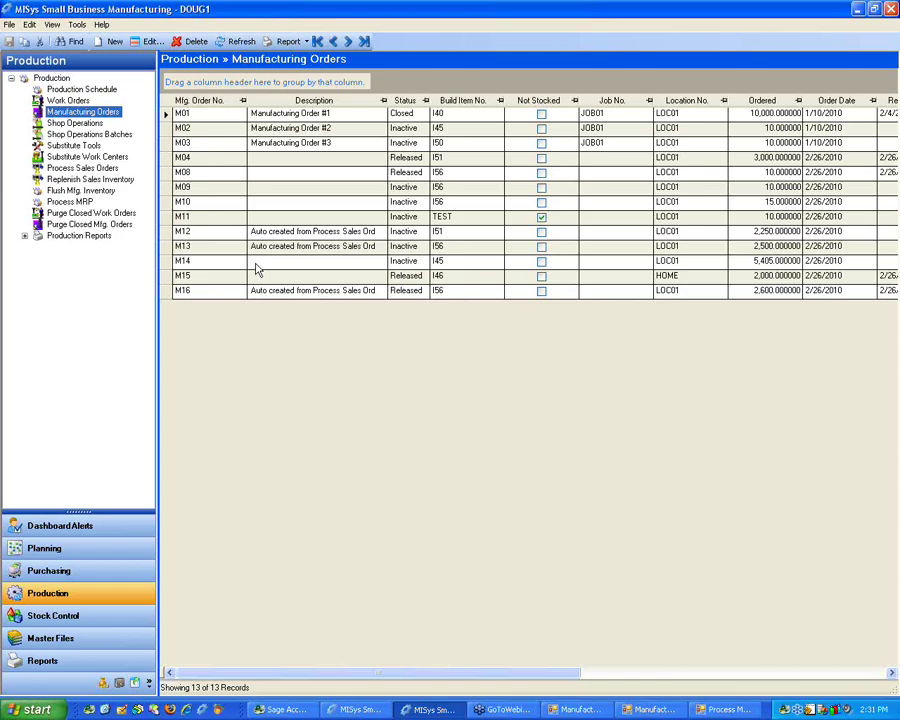
pyautogui.click(79, 91)
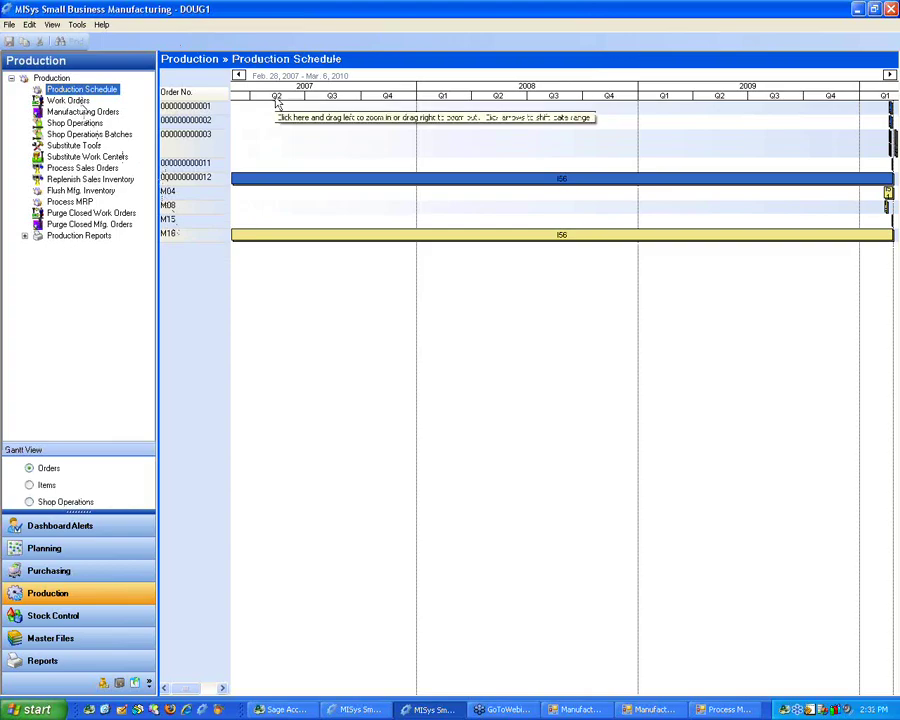
# Examine the production schedule's order bars for February and March 2010 at a daily scale
pyautogui.moveTo(277, 103); pyautogui.dragTo(321, 98)
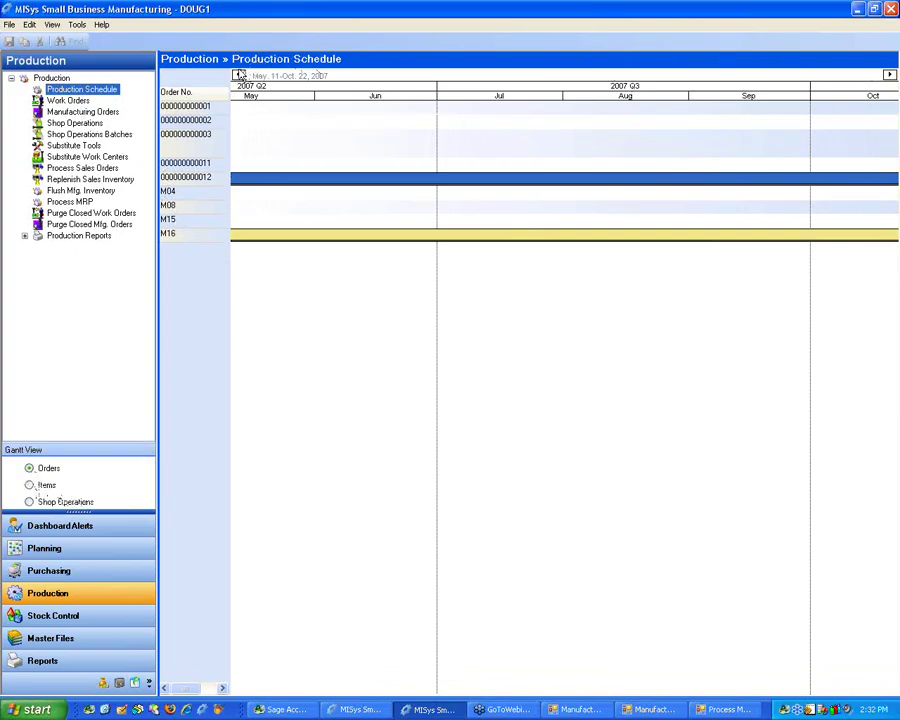
pyautogui.click(890, 75)
pyautogui.click(890, 75)
pyautogui.click(890, 75)
pyautogui.click(890, 75)
pyautogui.click(890, 75)
pyautogui.click(890, 75)
pyautogui.click(890, 75)
pyautogui.click(890, 75)
pyautogui.click(890, 75)
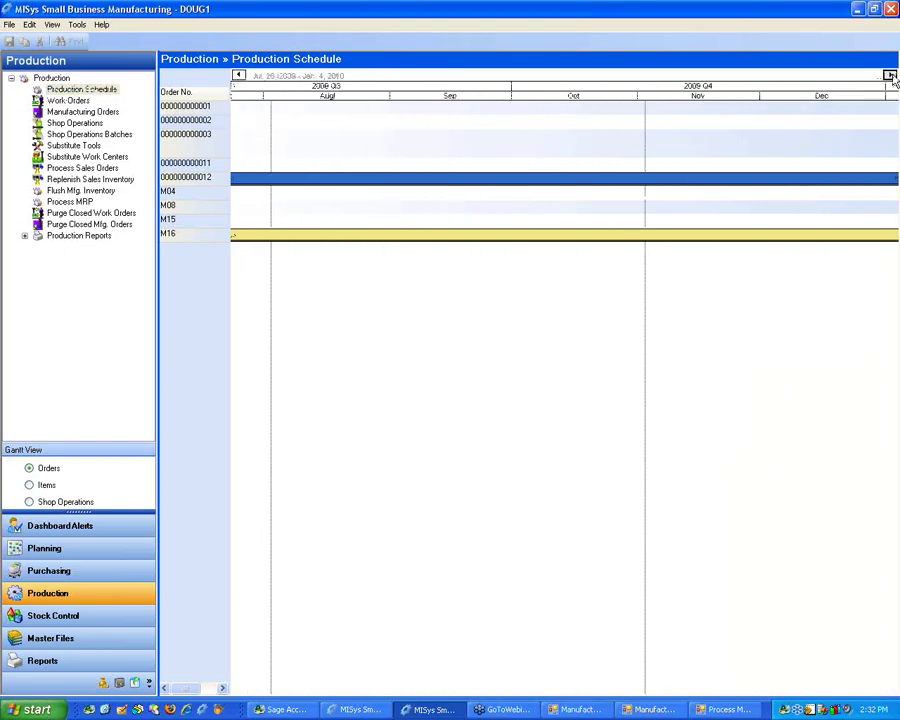
pyautogui.click(890, 75)
pyautogui.click(890, 75)
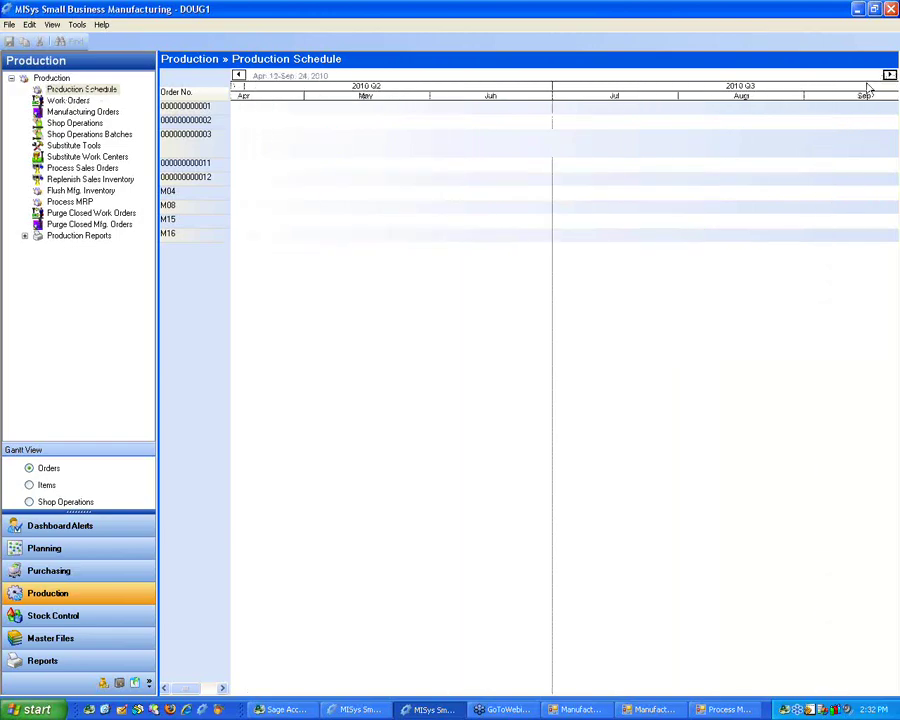
pyautogui.click(238, 75)
pyautogui.click(238, 75)
pyautogui.click(238, 75)
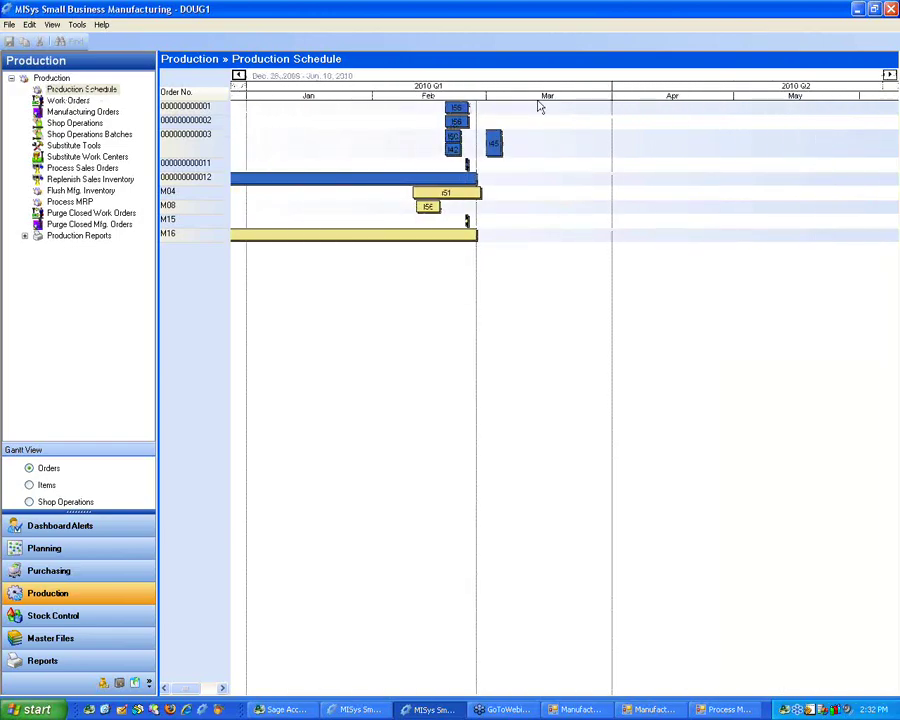
pyautogui.moveTo(482, 94); pyautogui.dragTo(381, 100)
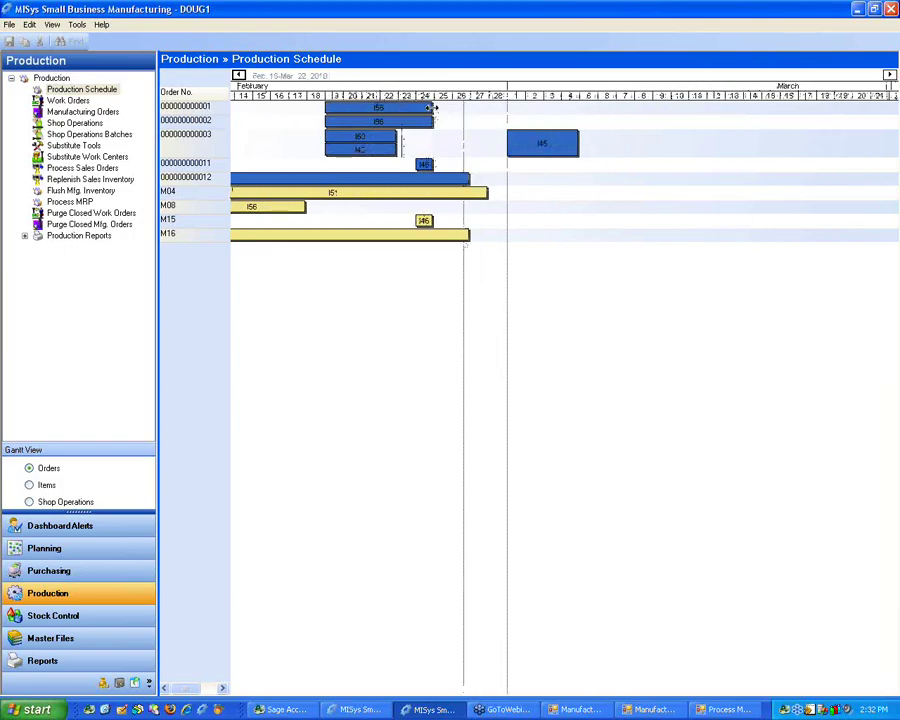
# Extend the first work order's I56 bar to March 3 and the third work order's I50 bar to February 26
pyautogui.moveTo(432, 107)
pyautogui.moveTo(432, 107); pyautogui.dragTo(560, 107)
pyautogui.moveTo(398, 136); pyautogui.dragTo(468, 137)
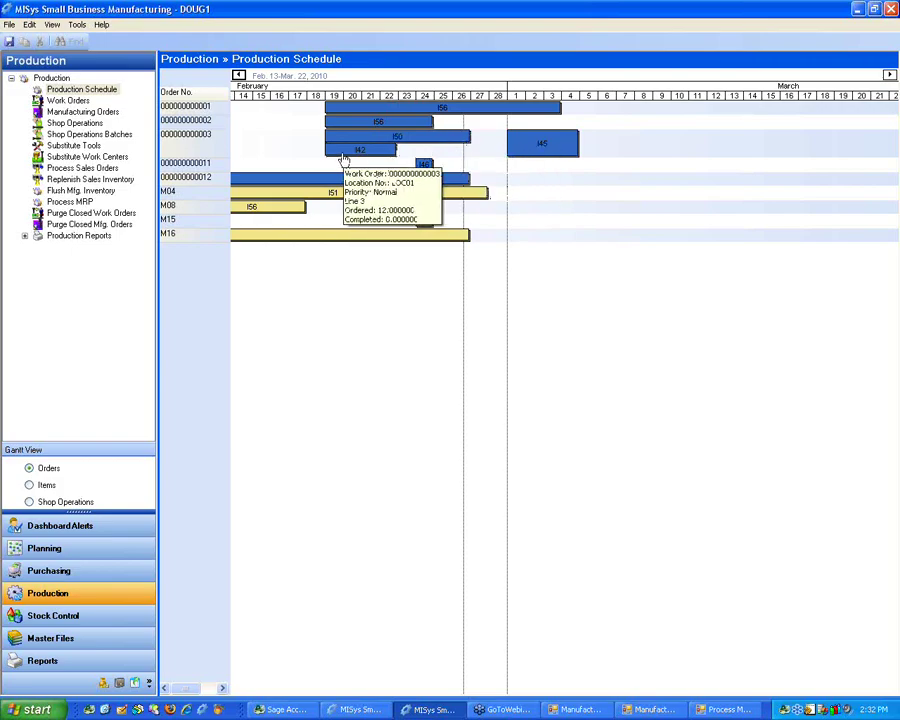
# Start the I42 work order bar on February 16 and the I46 bar on February 17, and extend the last work order to March 3
pyautogui.moveTo(325, 150); pyautogui.dragTo(271, 152)
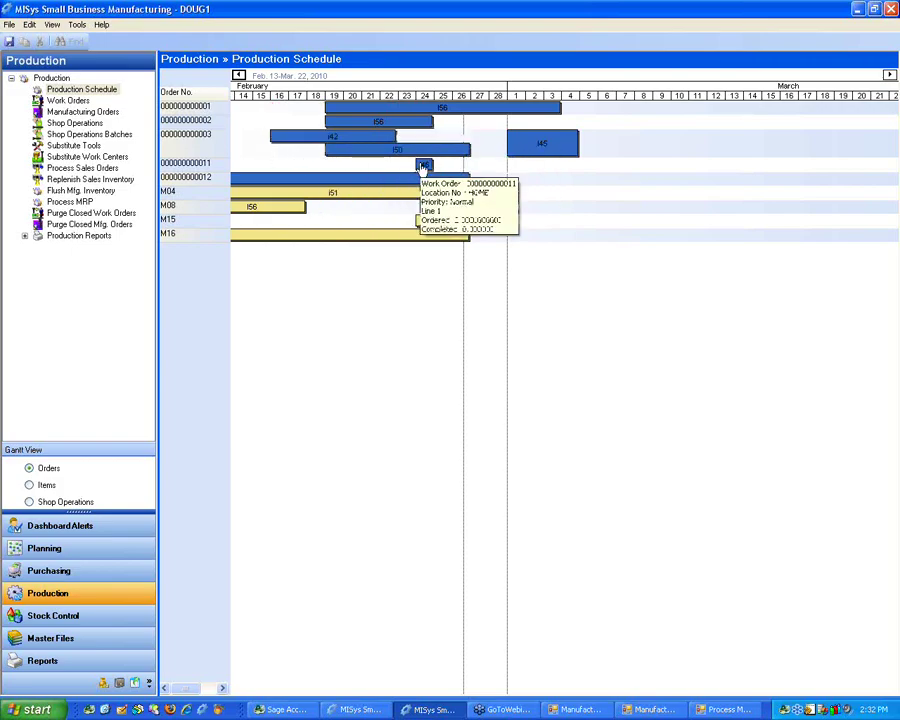
pyautogui.moveTo(416, 163); pyautogui.dragTo(289, 163)
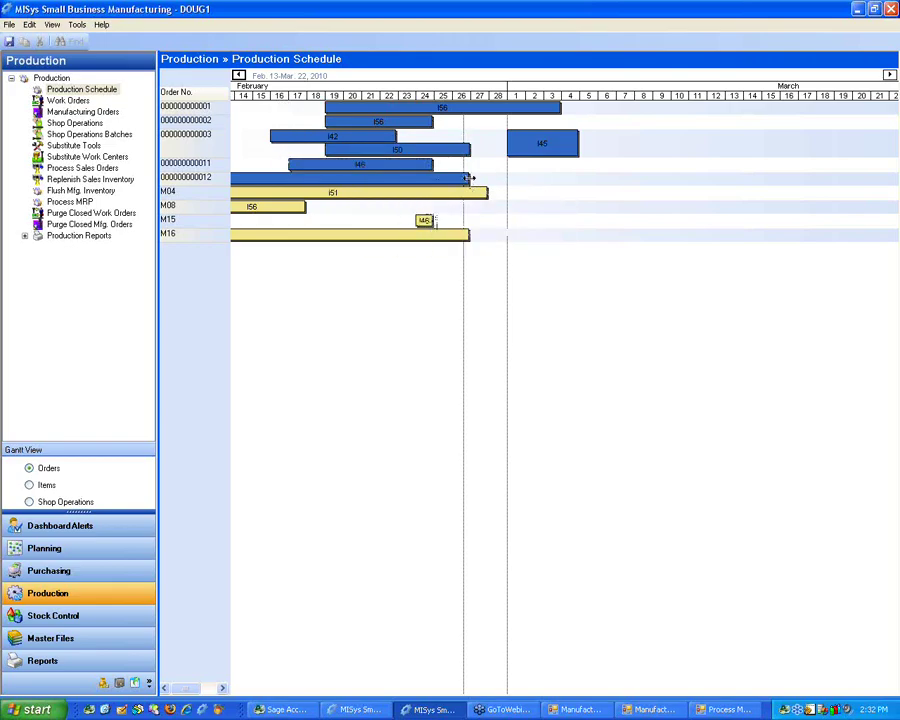
pyautogui.moveTo(479, 178); pyautogui.dragTo(561, 177)
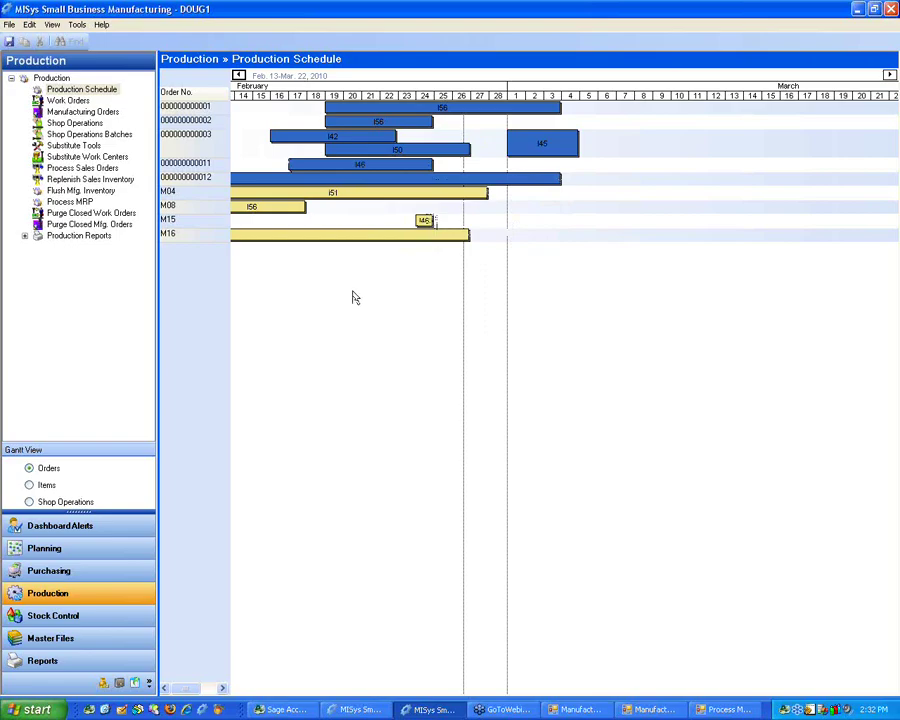
# Extend the I46 manufacturing order to March 2 and the last I56 manufacturing order to March 6, and try to save the schedule
pyautogui.moveTo(432, 221); pyautogui.dragTo(543, 222)
pyautogui.moveTo(466, 236); pyautogui.dragTo(614, 236)
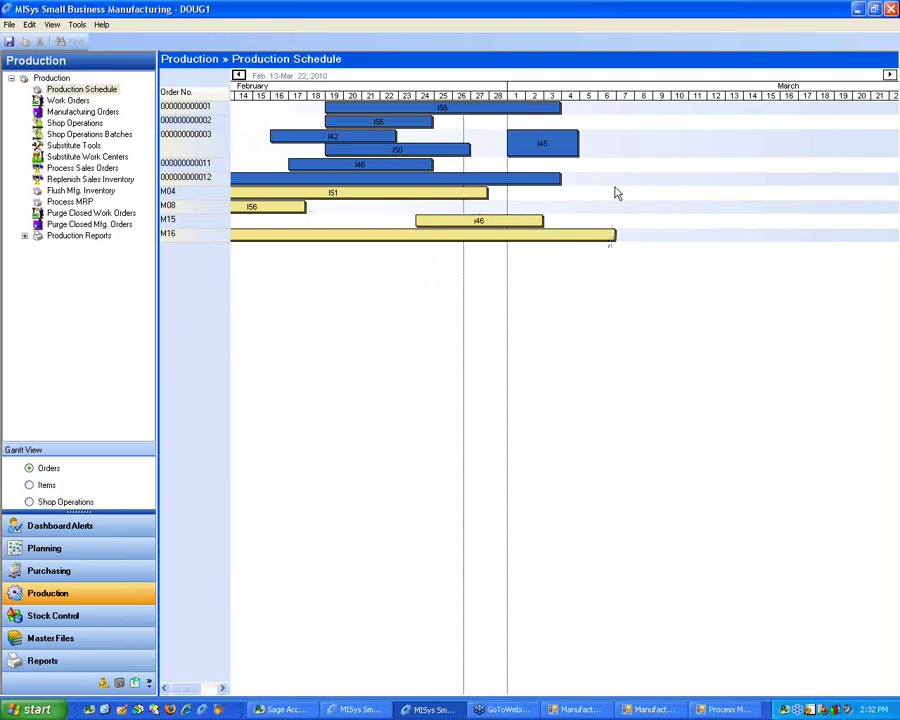
pyautogui.click(8, 43)
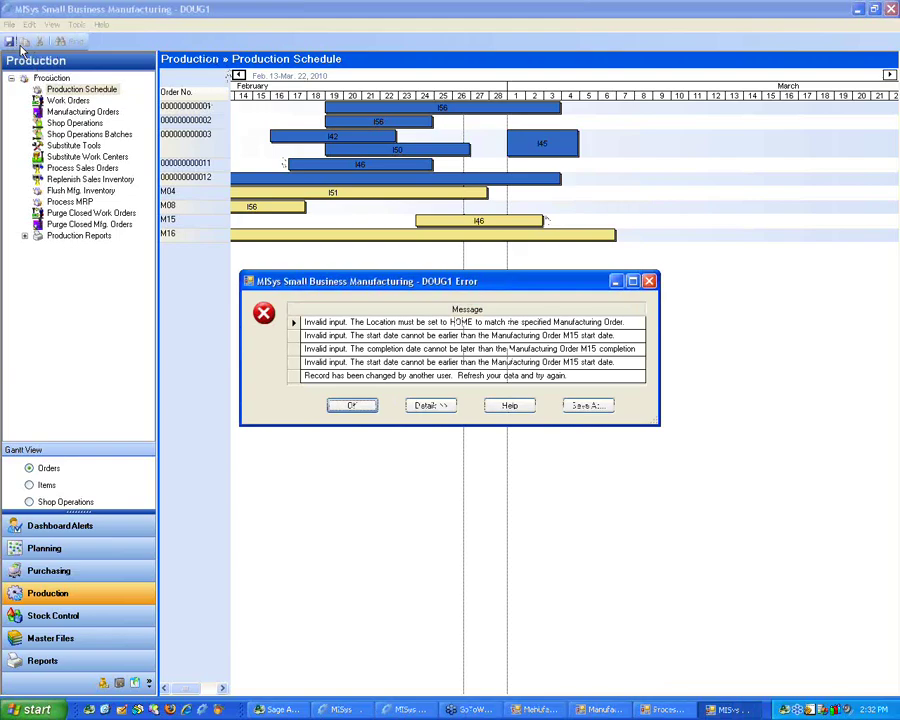
pyautogui.click(351, 405)
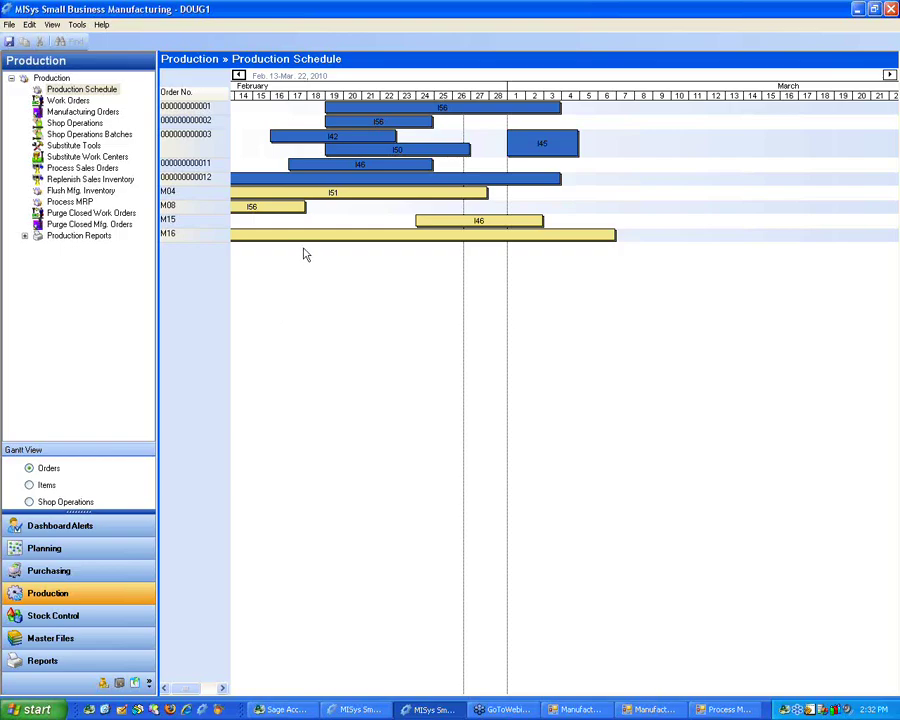
# View manufacturing order M04 from its I51 schedule bar, trying to save the schedule changes on the way, and close it
pyautogui.moveTo(311, 241)
pyautogui.moveTo(330, 188)
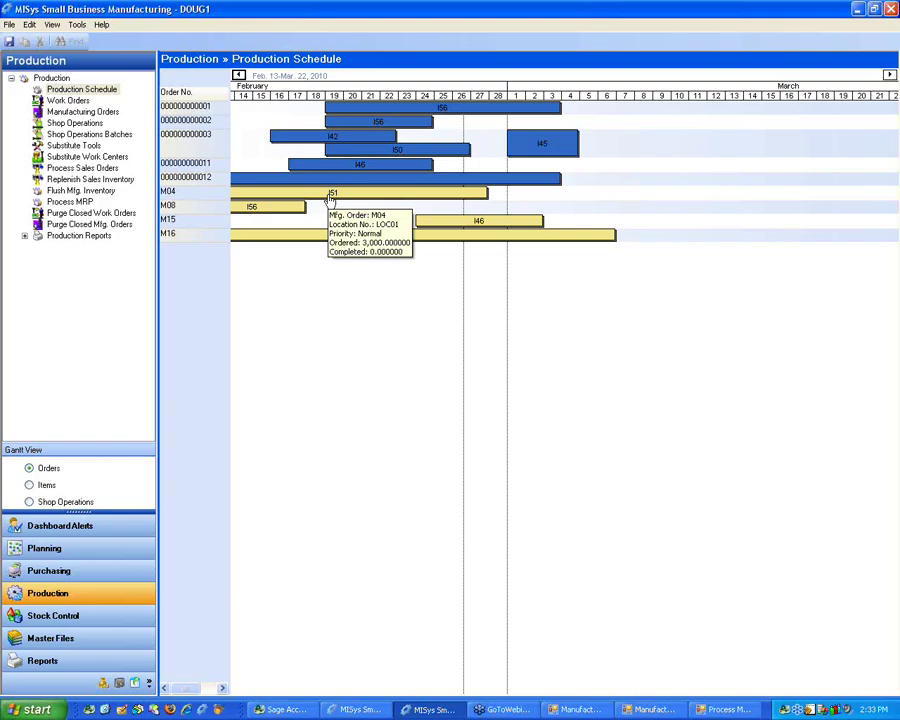
pyautogui.doubleClick(331, 193)
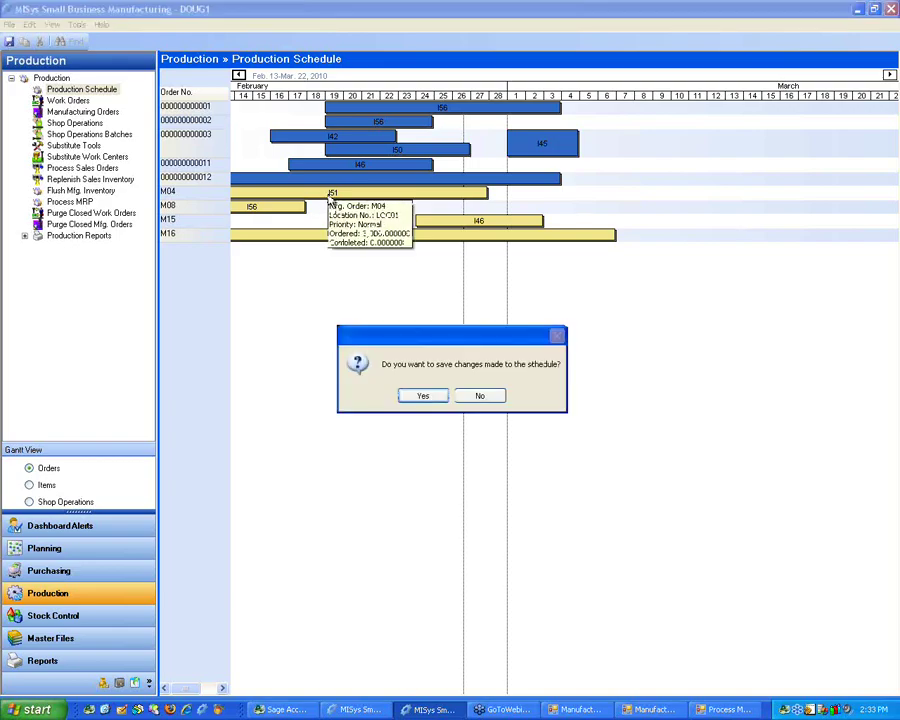
pyautogui.click(423, 396)
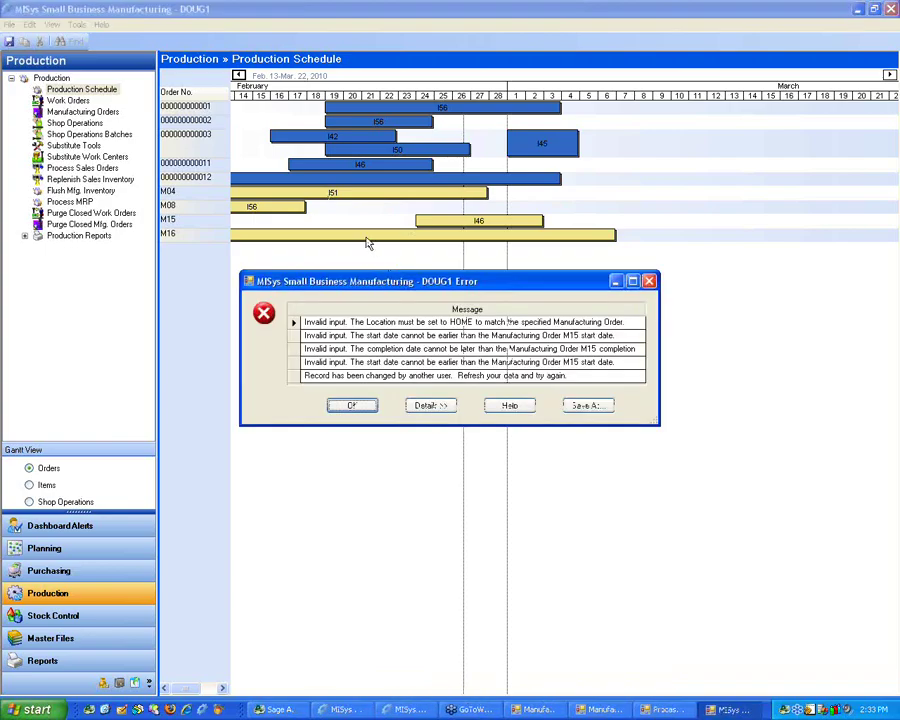
pyautogui.click(355, 406)
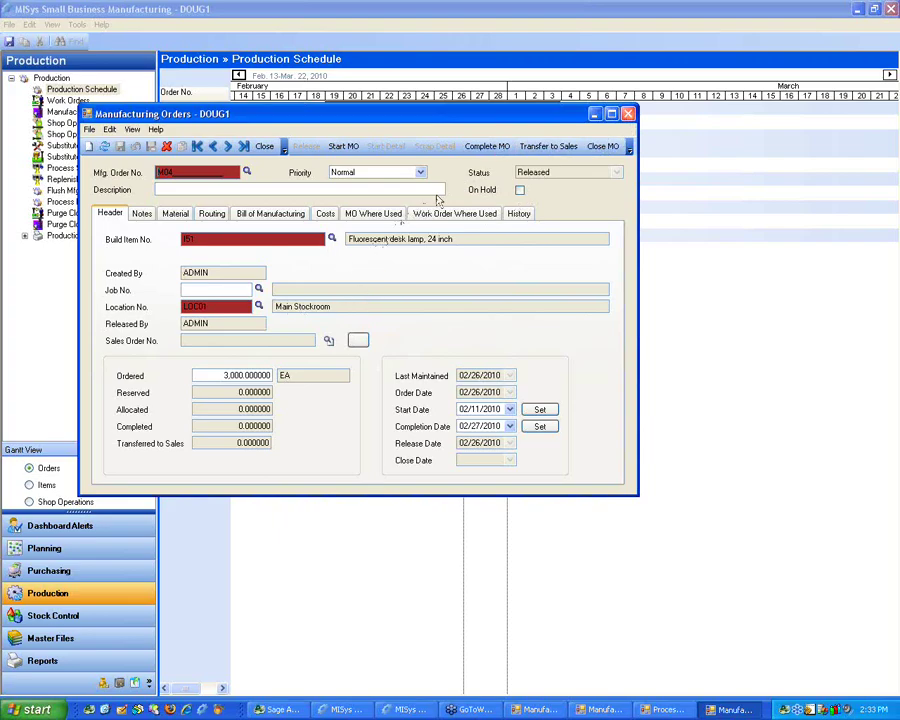
pyautogui.click(628, 114)
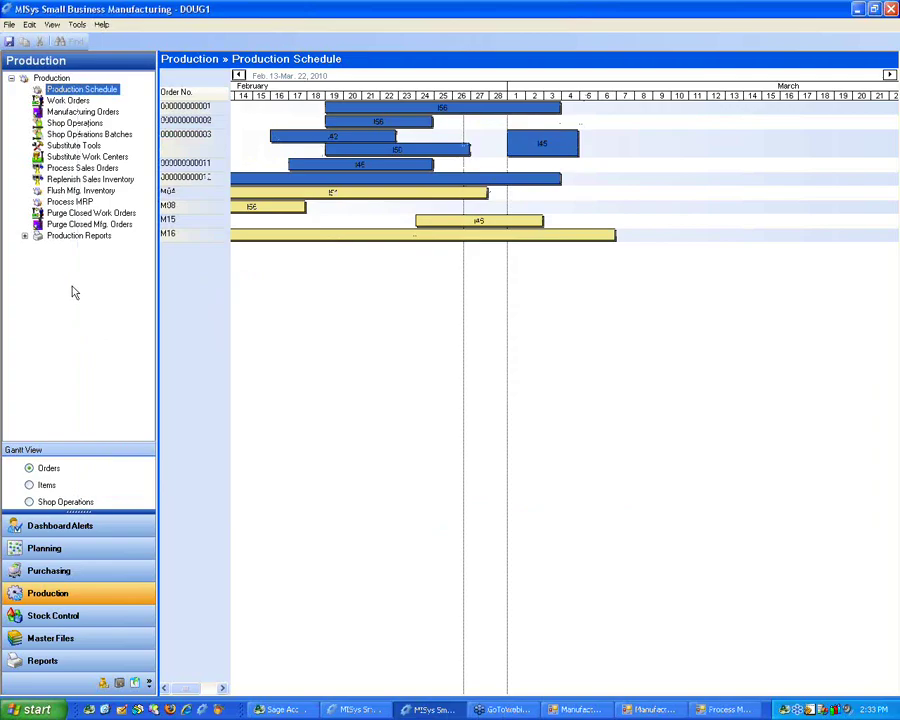
# Discard the schedule changes and sort the manufacturing orders list by status, build item, job number and finally order number
pyautogui.click(84, 112)
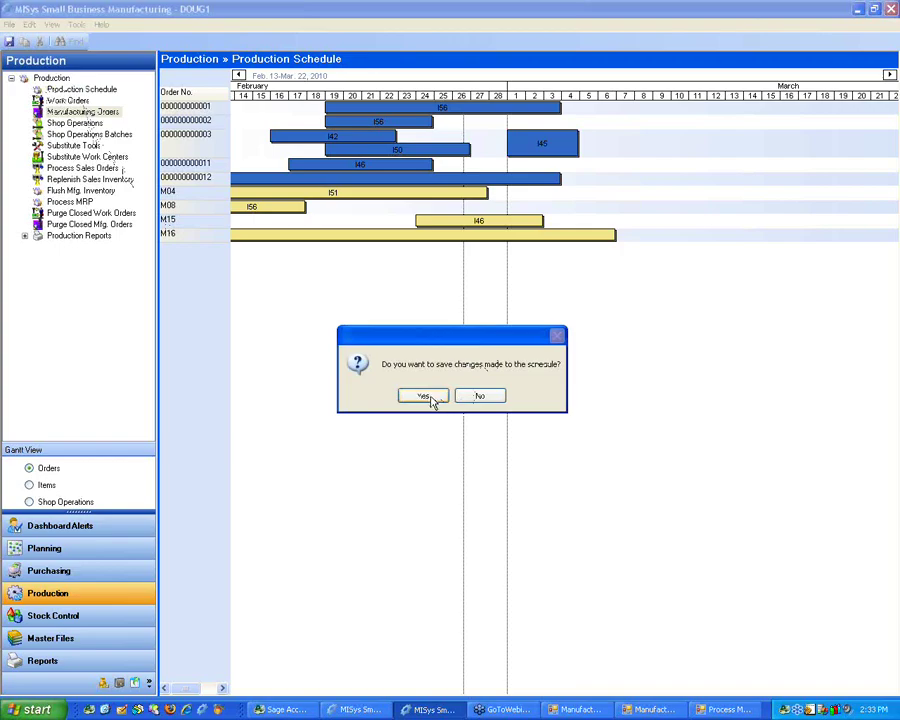
pyautogui.click(480, 396)
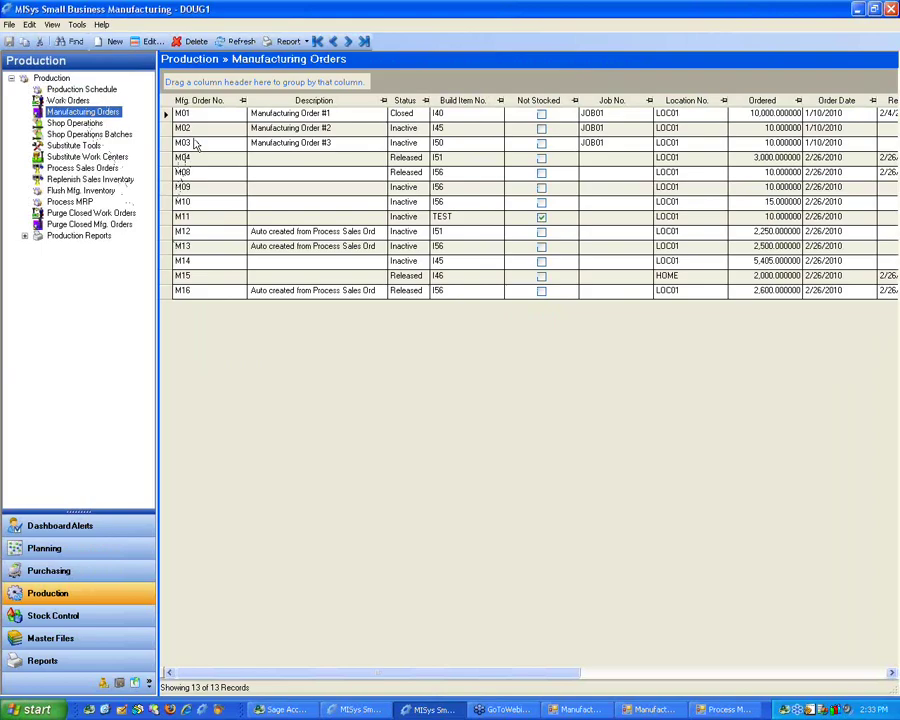
pyautogui.click(412, 102)
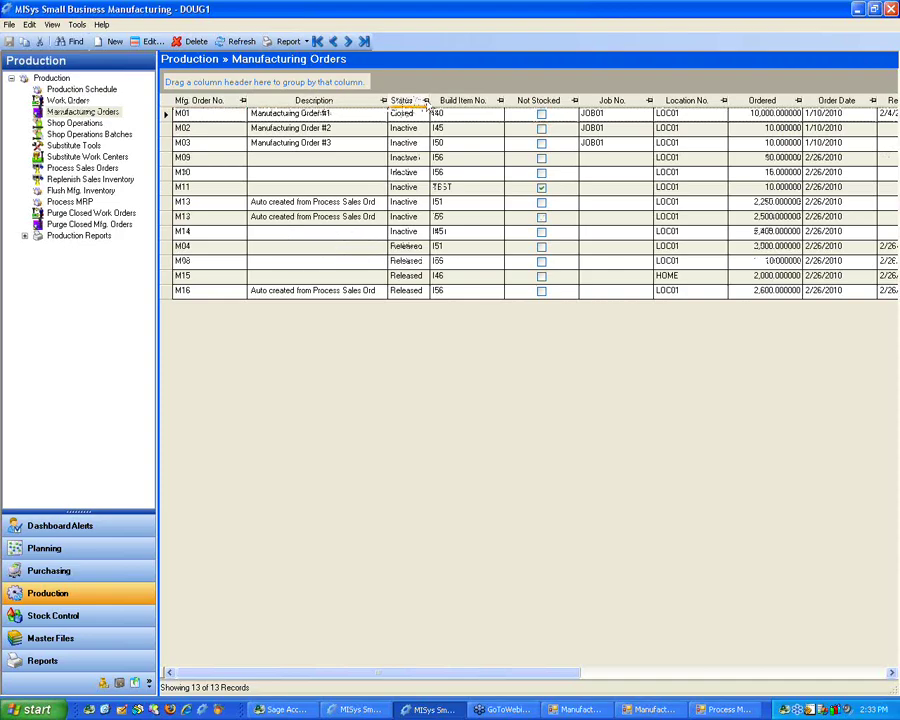
pyautogui.click(452, 103)
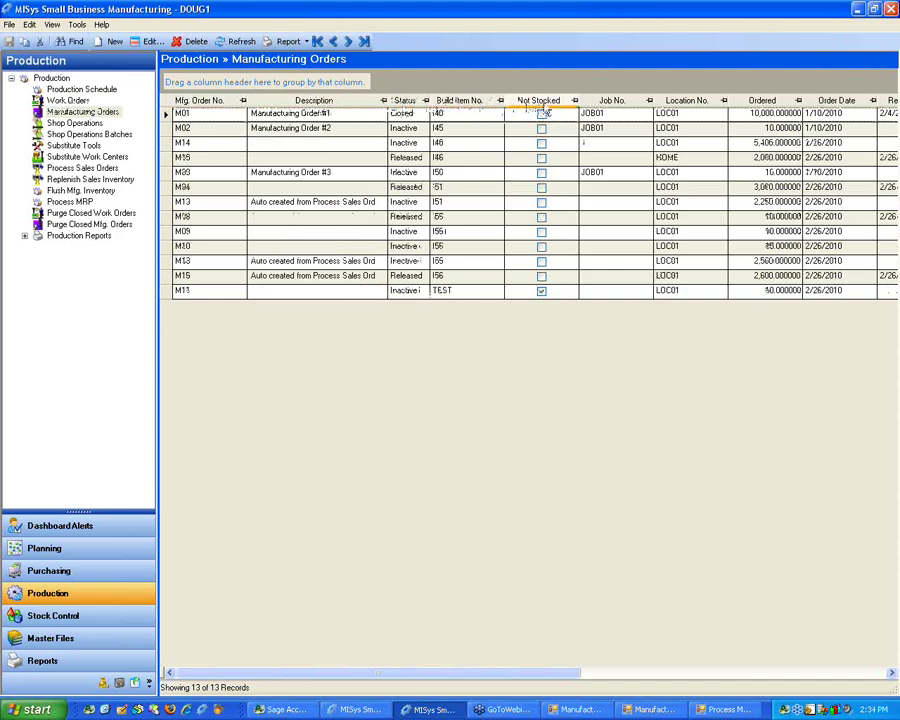
pyautogui.click(604, 104)
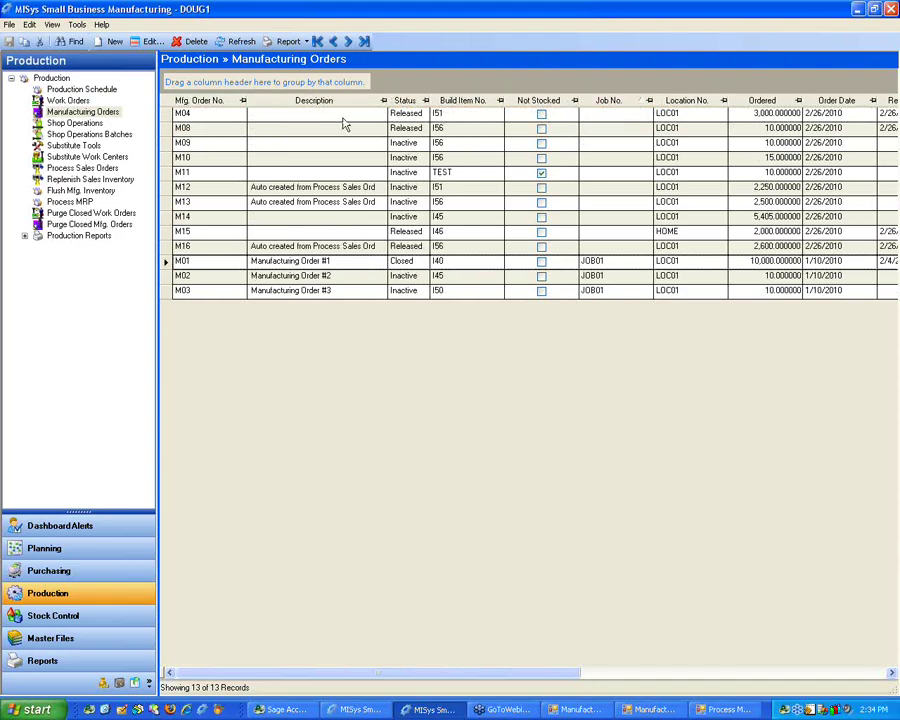
pyautogui.click(208, 102)
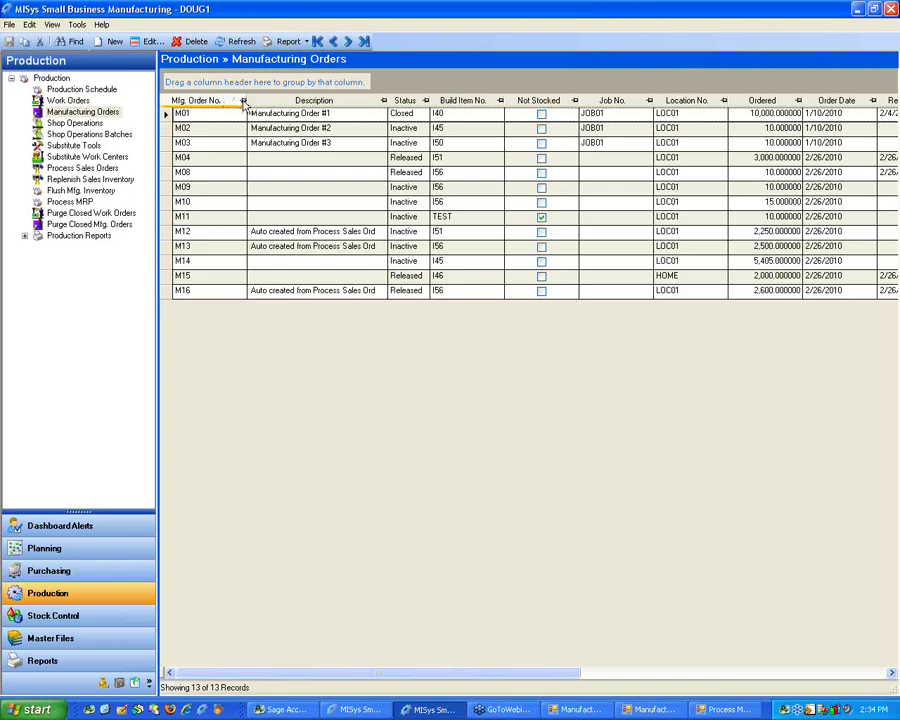
# Pin the Mfg. Order No., Description and Ordered columns, examine the other columns through Sales Order No., and unpin them
pyautogui.moveTo(243, 102); pyautogui.dragTo(244, 103)
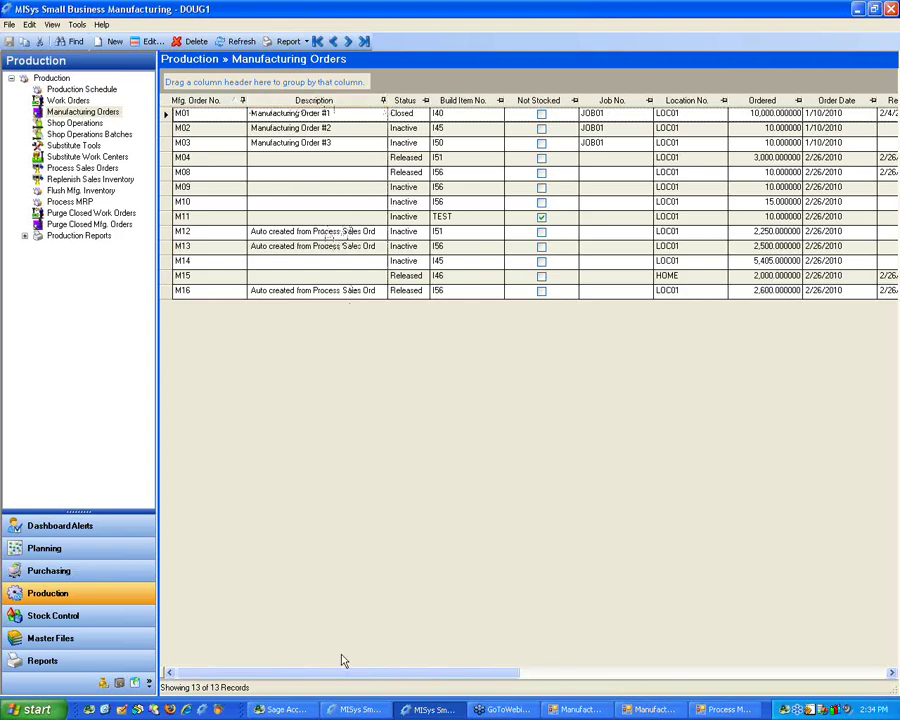
pyautogui.moveTo(241, 673); pyautogui.dragTo(491, 680)
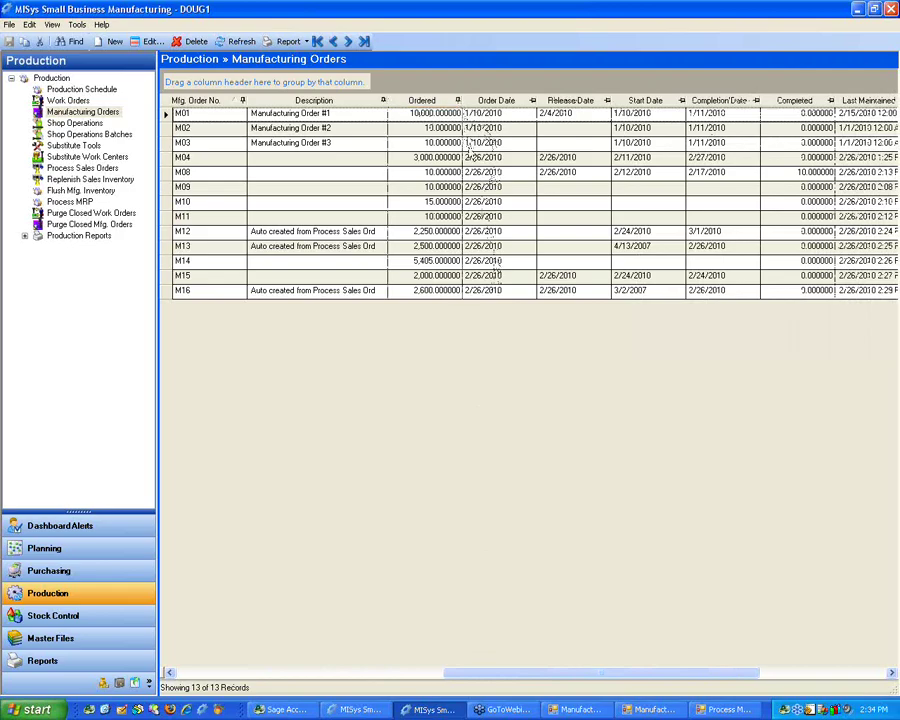
pyautogui.moveTo(468, 679); pyautogui.dragTo(621, 671)
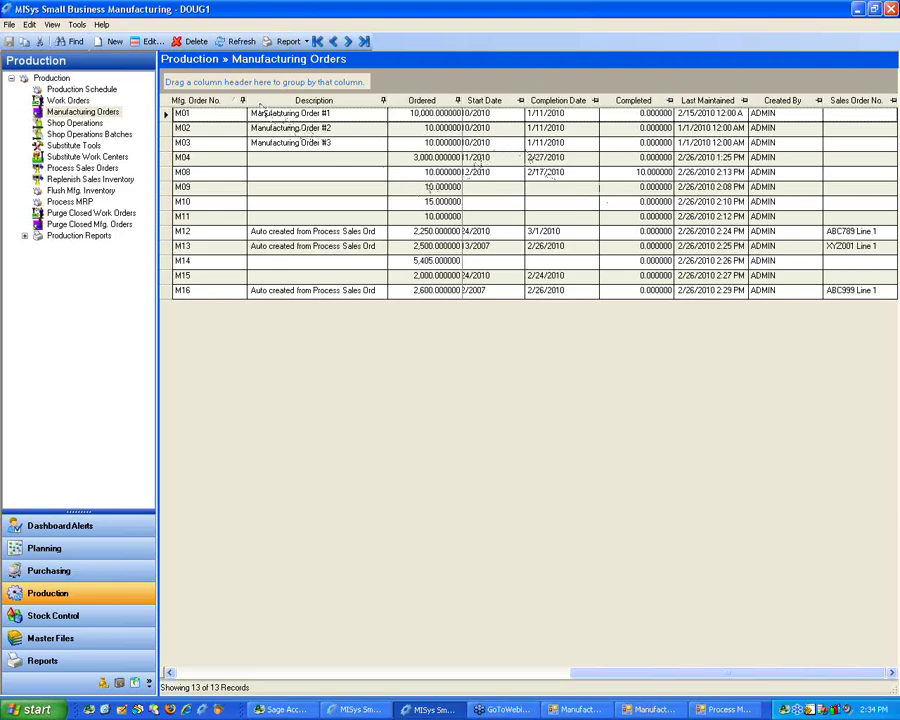
pyautogui.click(242, 101)
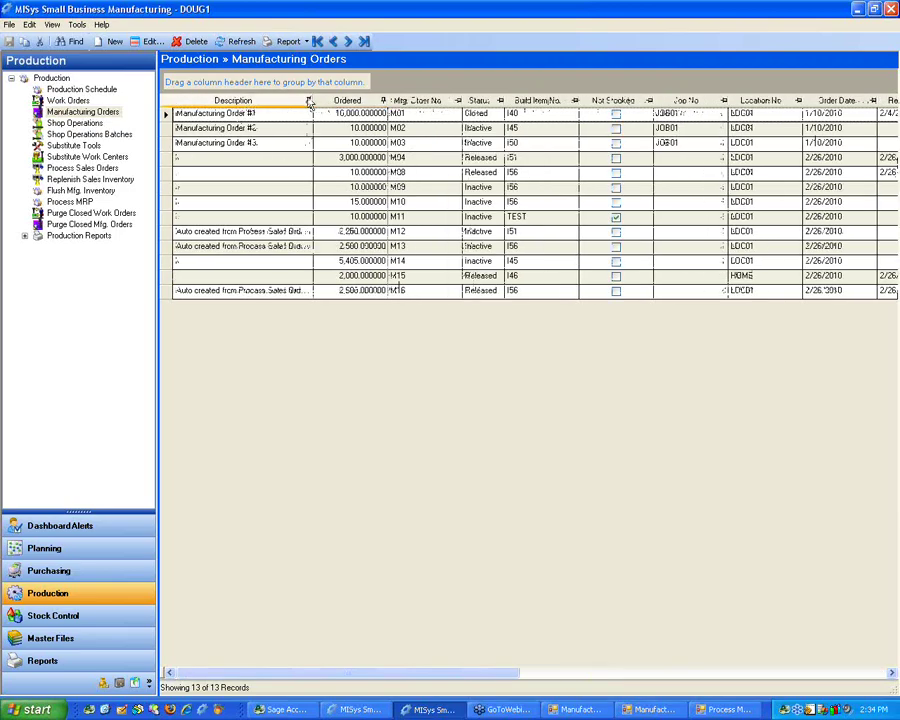
pyautogui.click(309, 101)
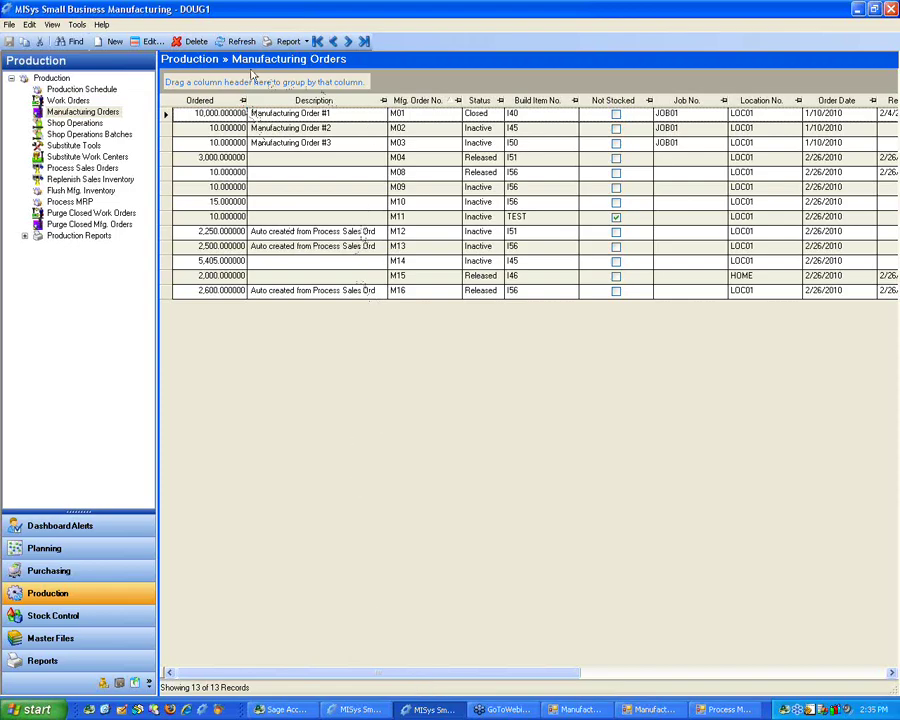
# Reset all layouts to default
pyautogui.click(30, 24)
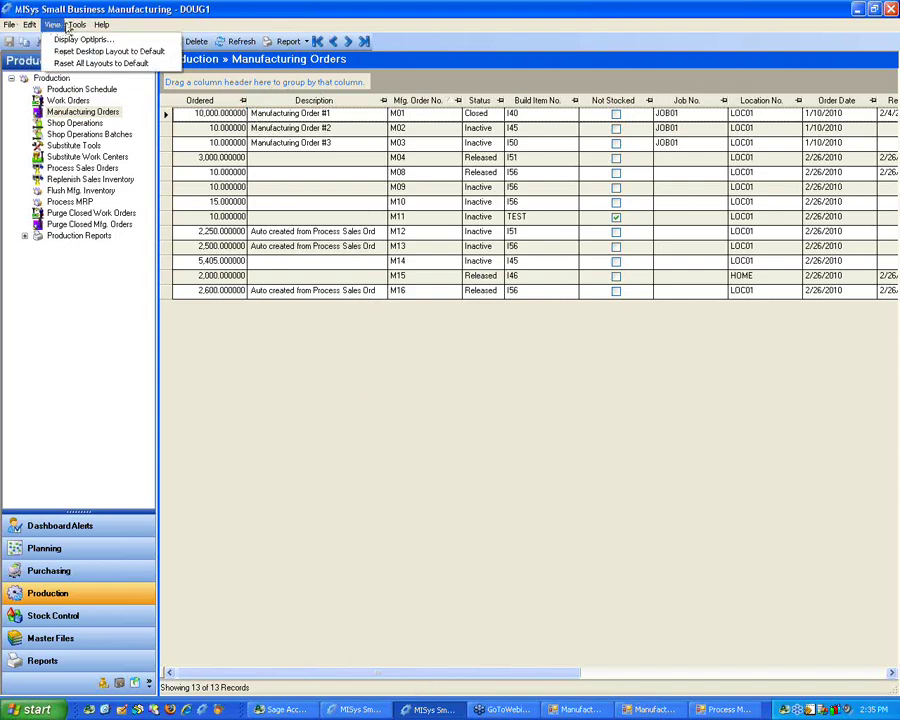
pyautogui.moveTo(53, 24)
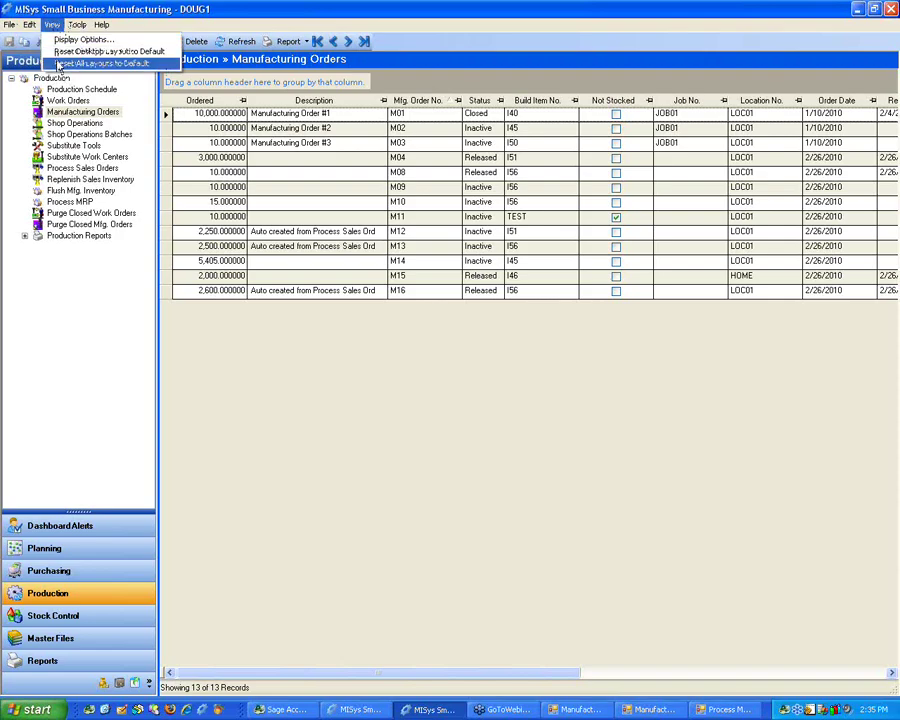
pyautogui.click(60, 62)
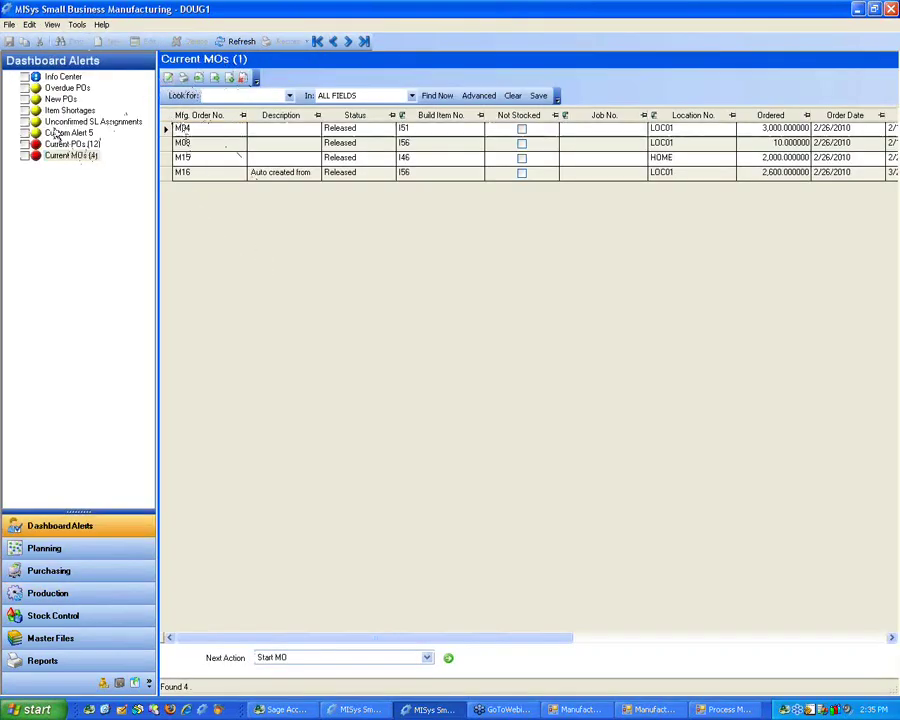
# In the manufacturing orders list, move the Mfg. Order No. column to the front and place Ordered right after Description
pyautogui.click(47, 593)
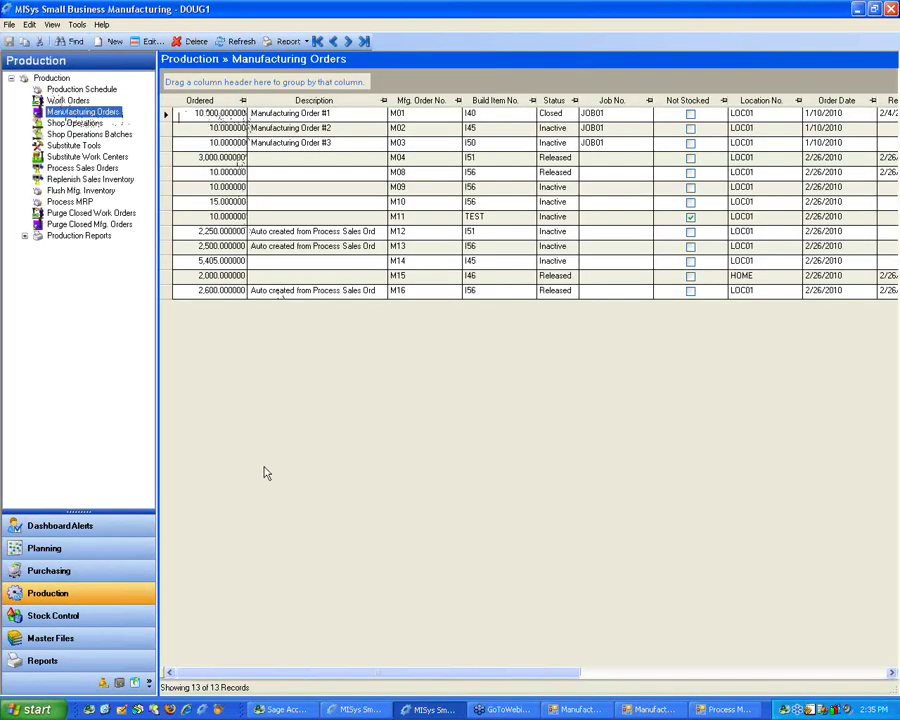
pyautogui.moveTo(414, 103); pyautogui.dragTo(180, 103)
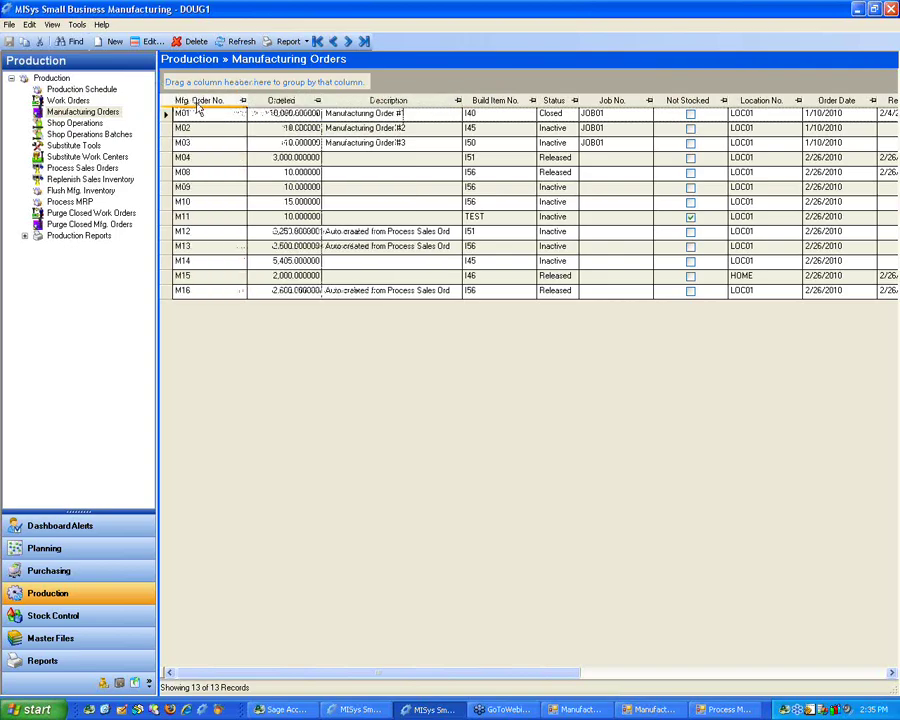
pyautogui.moveTo(375, 101); pyautogui.dragTo(457, 108)
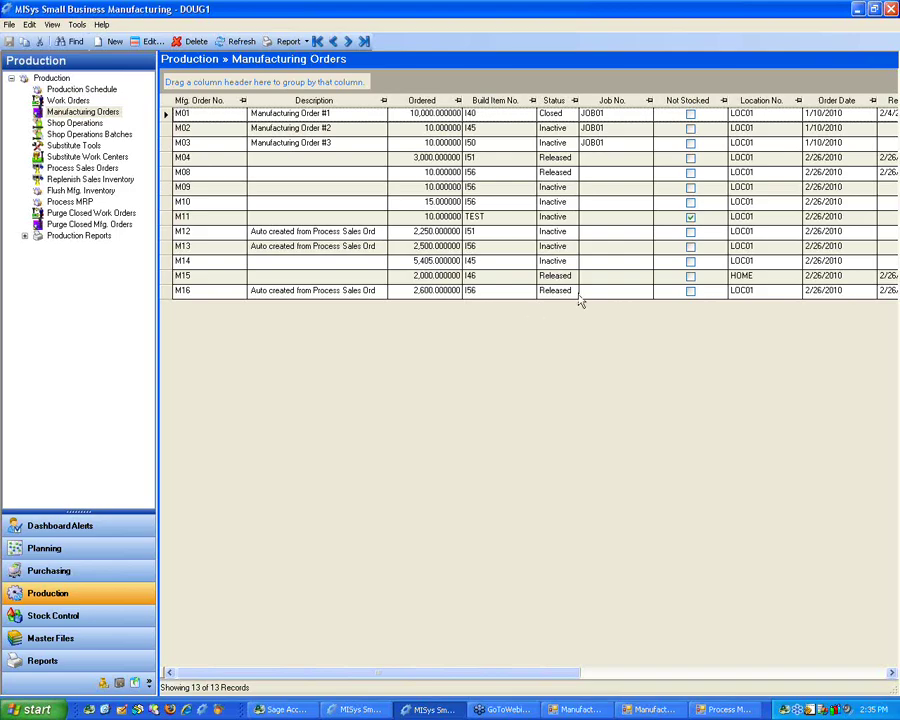
# Group the manufacturing orders by status and expand the Released, Inactive and Closed groups
pyautogui.moveTo(563, 106); pyautogui.dragTo(308, 83)
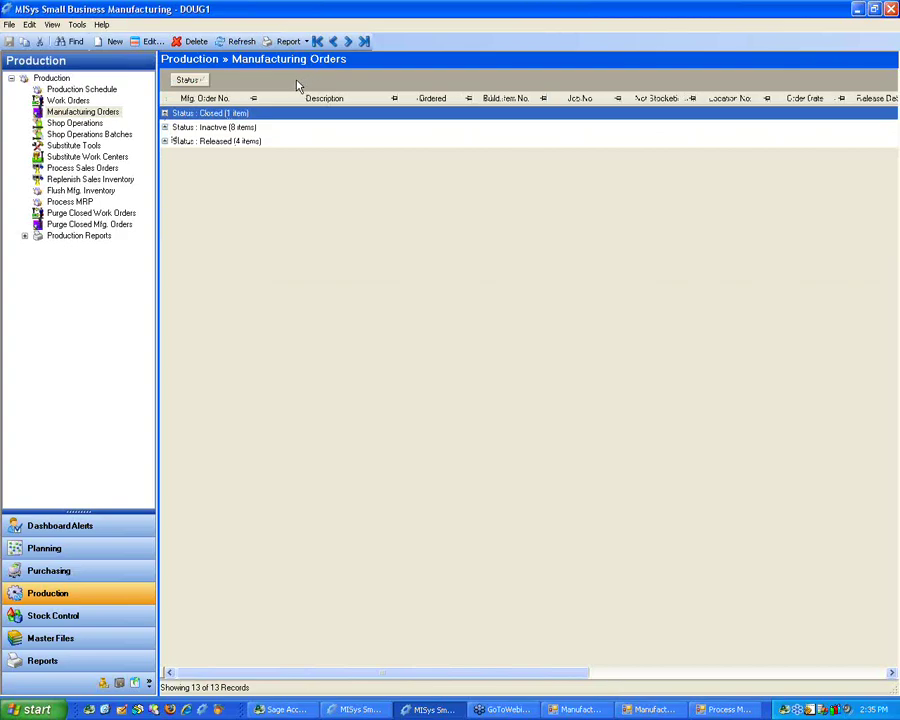
pyautogui.click(165, 142)
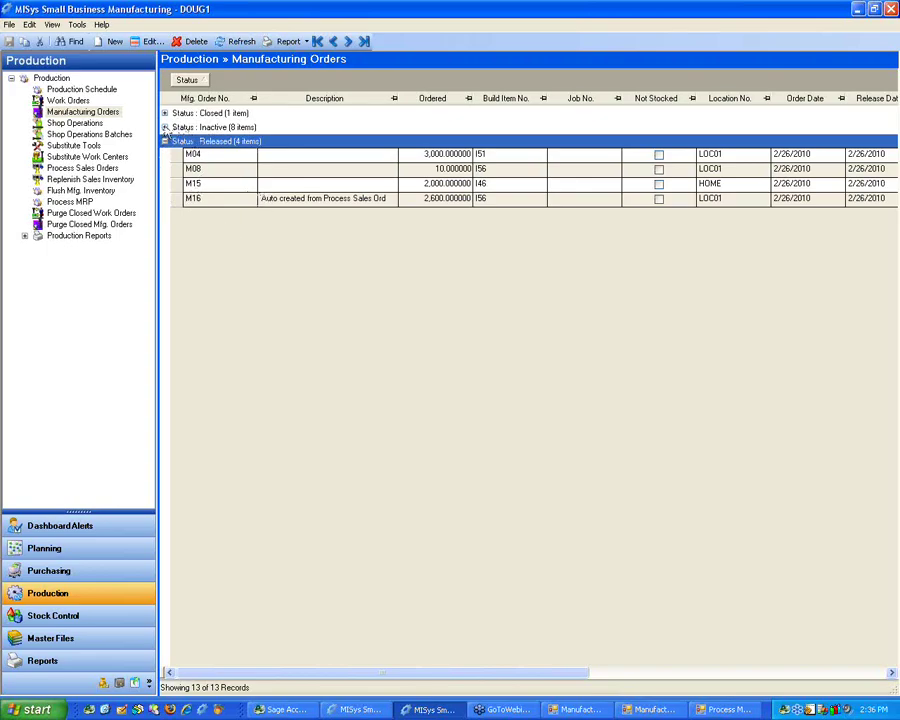
pyautogui.press('Up')
pyautogui.press('Right')
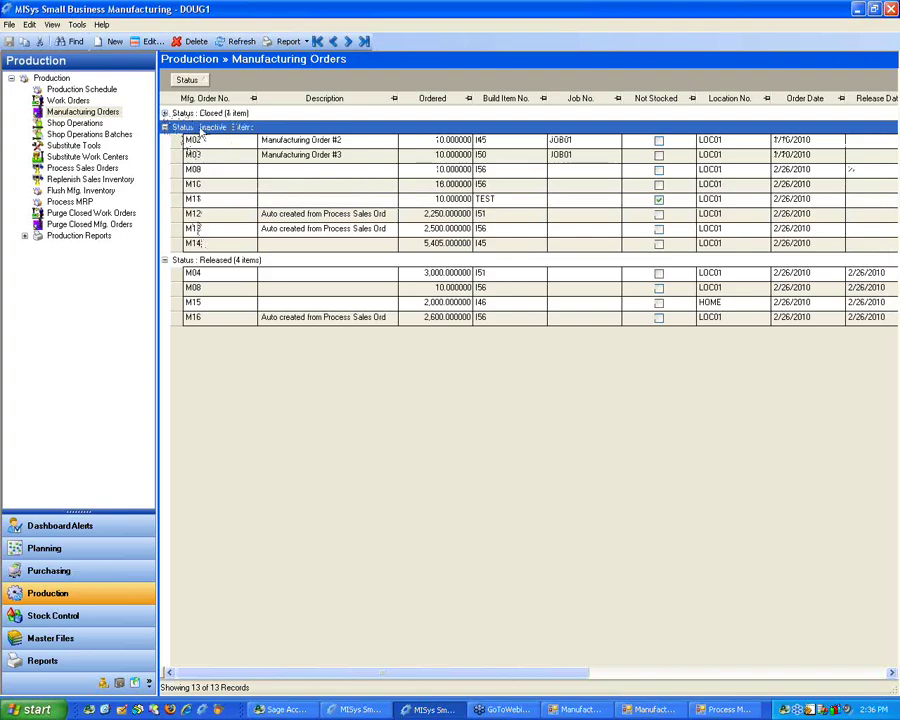
pyautogui.click(166, 114)
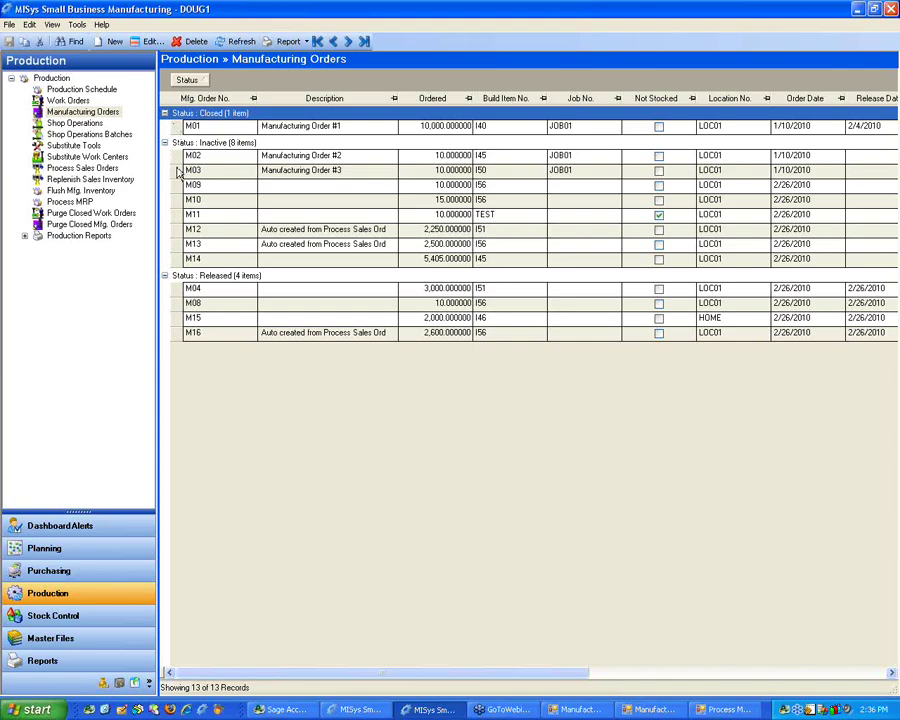
# Collapse the Inactive and Released groups and remove the status grouping, returning Status to the column headers
pyautogui.click(165, 143)
pyautogui.click(165, 157)
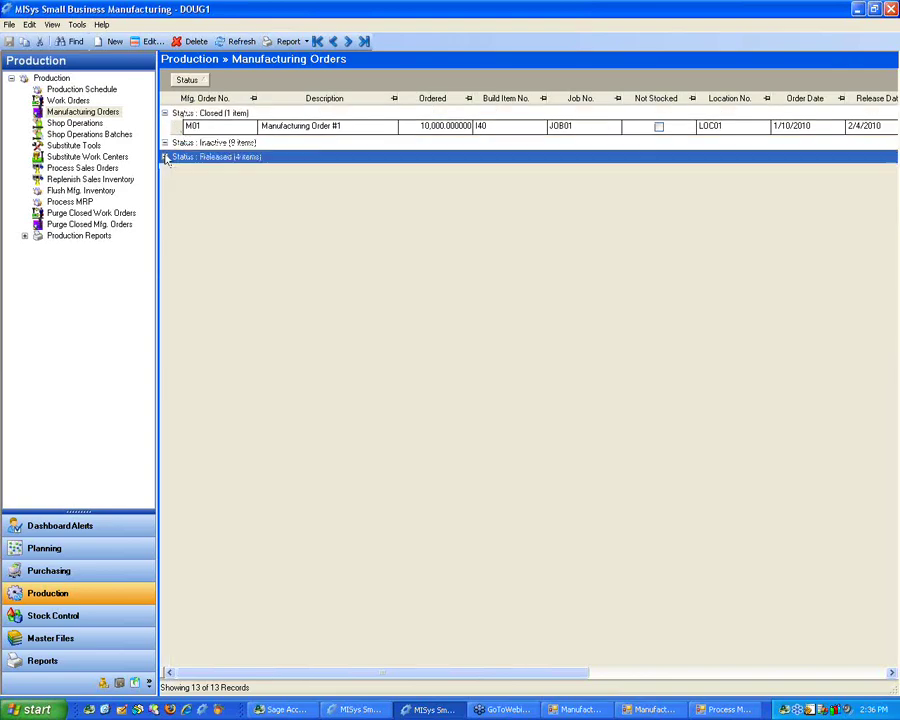
pyautogui.moveTo(186, 82); pyautogui.dragTo(545, 98)
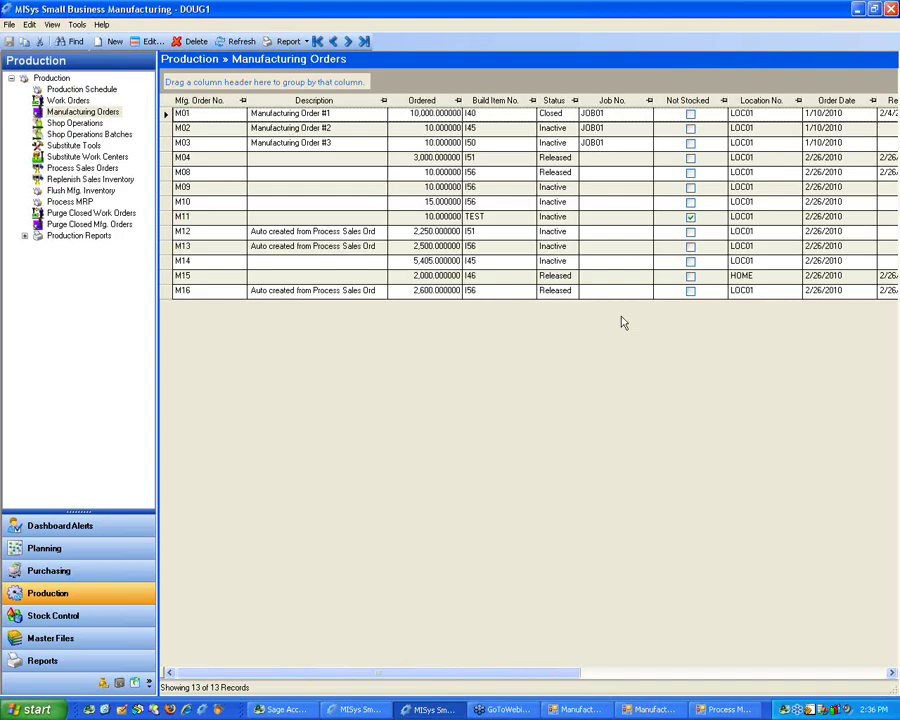
# Group the manufacturing orders by order date, look into the 2/26/2010 group, and remove the grouping
pyautogui.moveTo(851, 112); pyautogui.dragTo(385, 86)
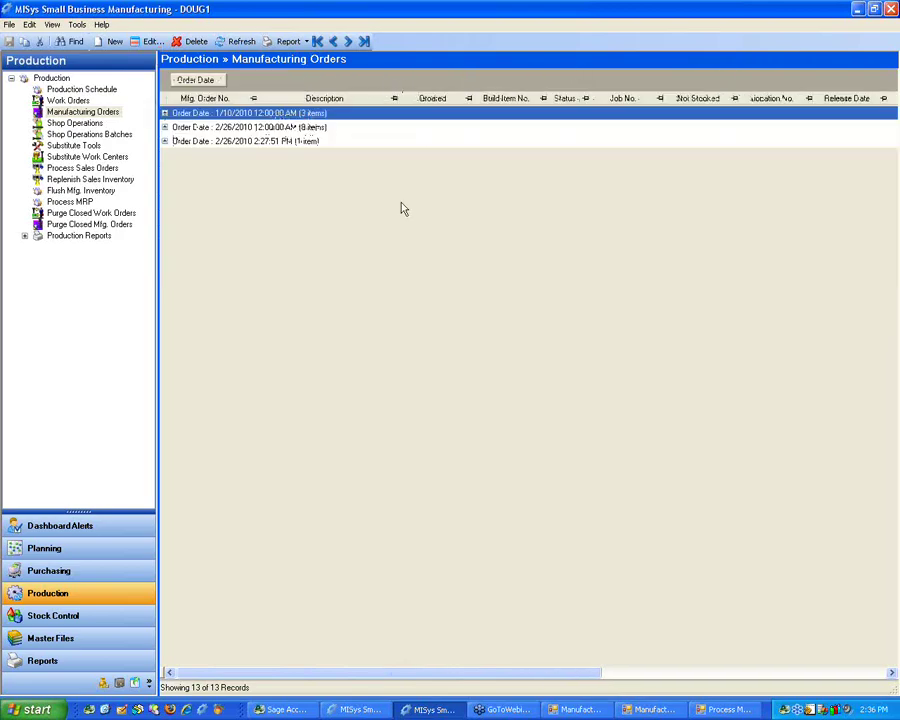
pyautogui.click(165, 128)
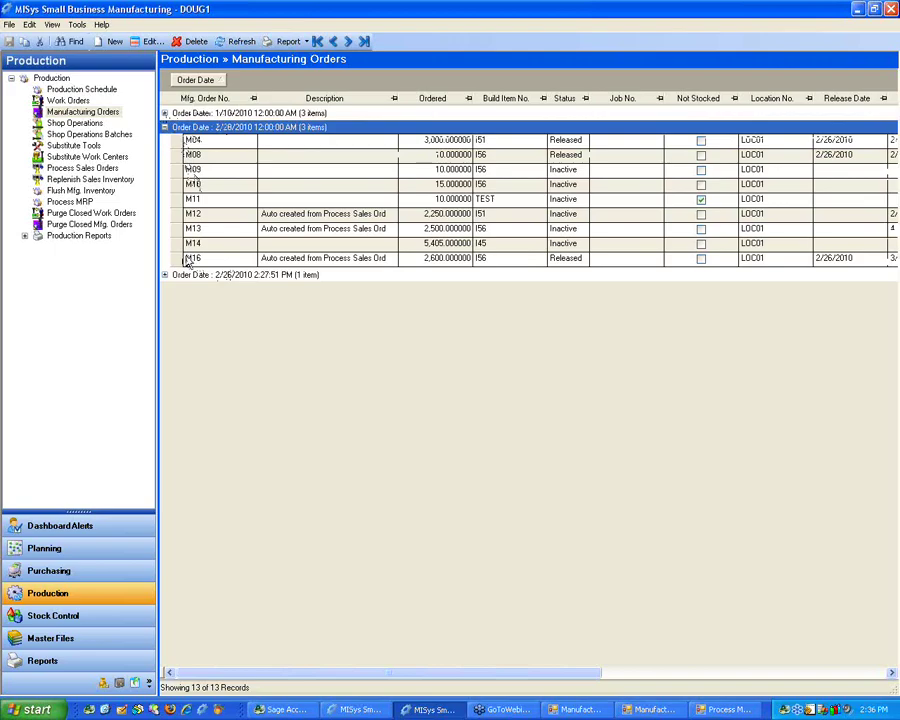
pyautogui.click(165, 128)
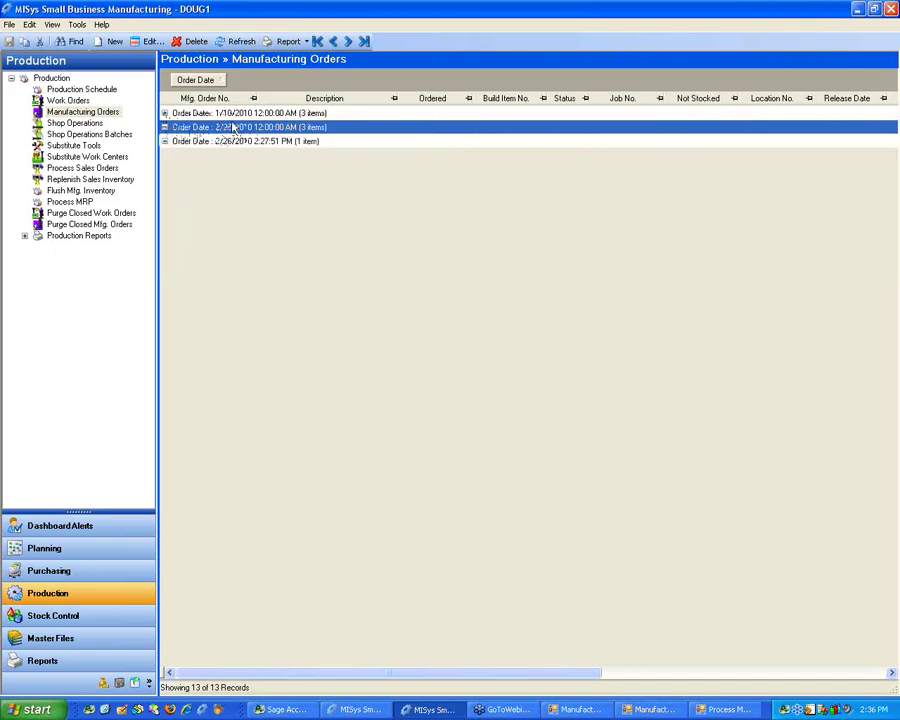
pyautogui.moveTo(195, 81); pyautogui.dragTo(568, 175)
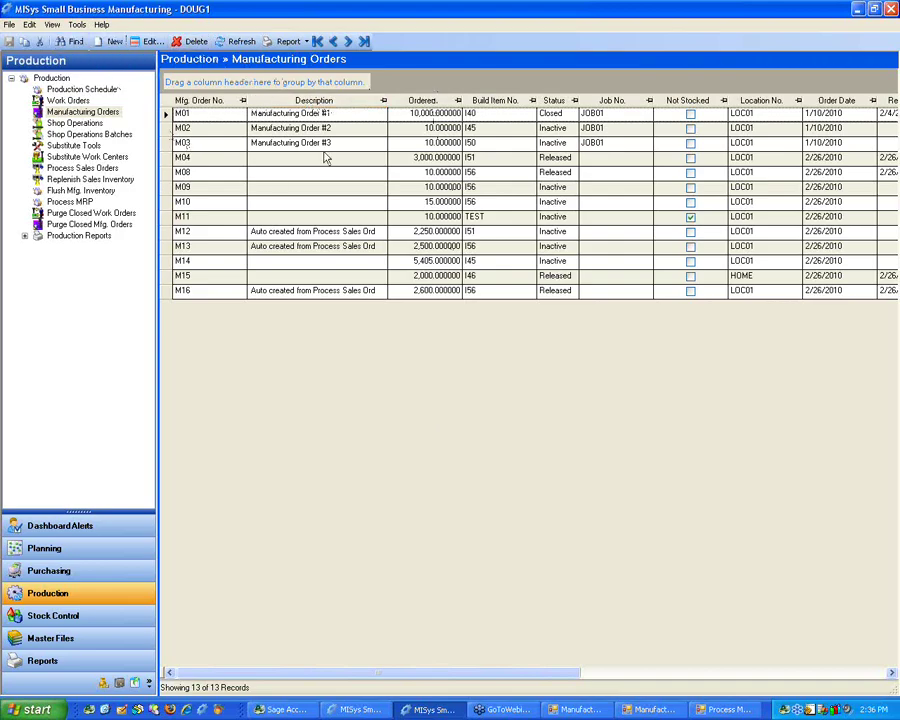
# Open the advanced find for manufacturing orders and add the criterion Manufacturing Order: Status Is Released
pyautogui.click(70, 41)
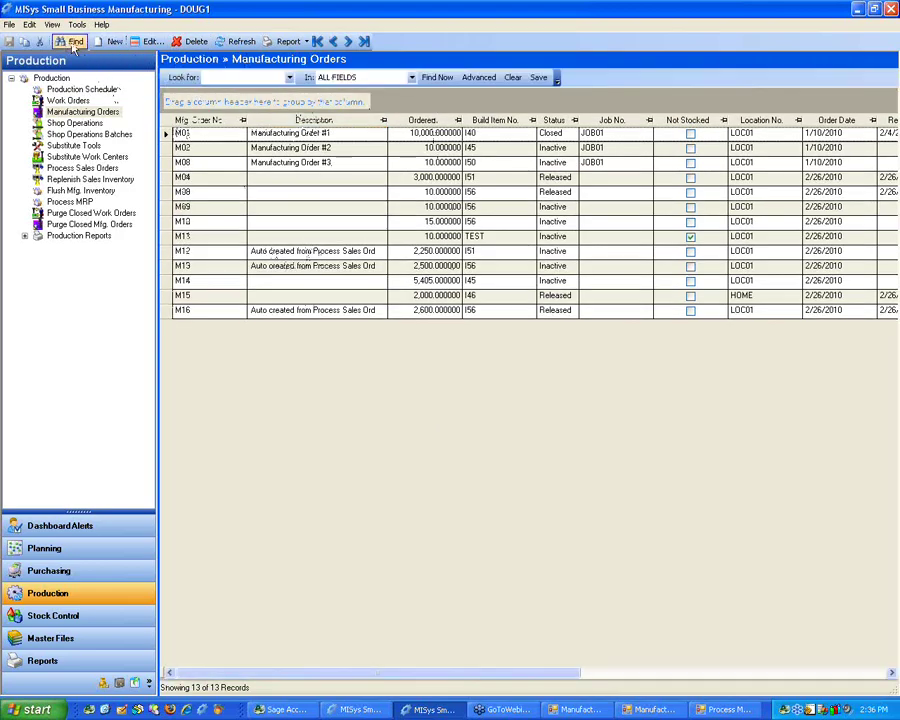
pyautogui.click(479, 77)
pyautogui.moveTo(469, 179); pyautogui.dragTo(490, 172)
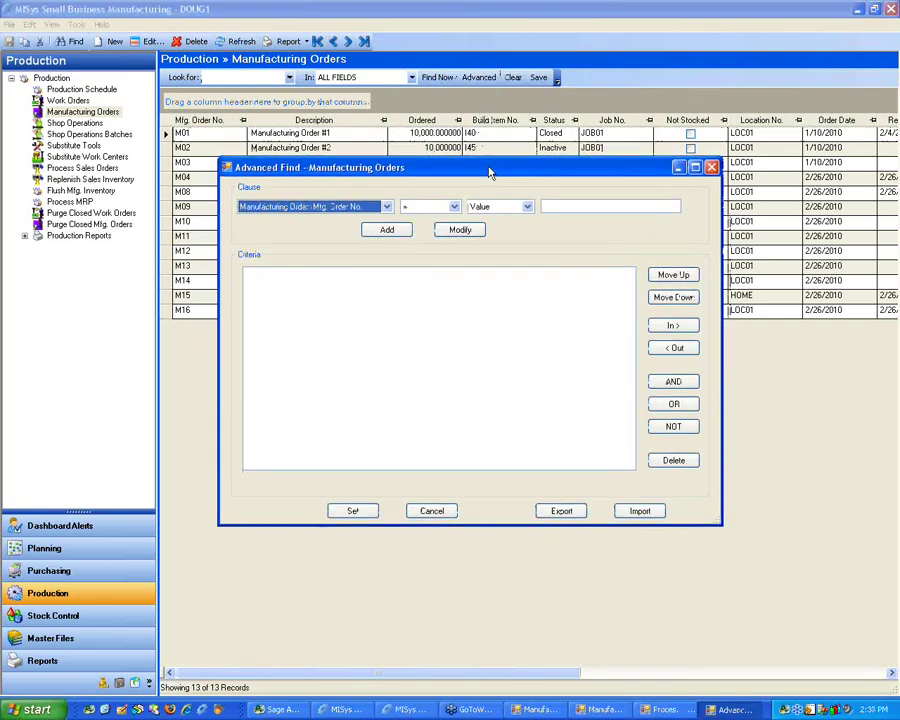
pyautogui.click(386, 207)
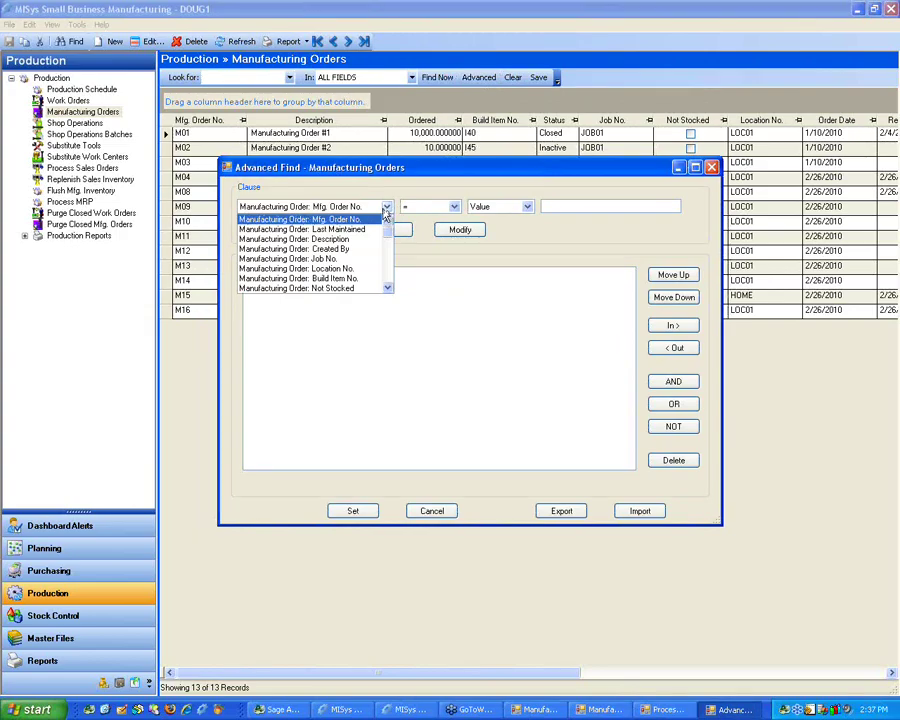
pyautogui.moveTo(388, 232); pyautogui.dragTo(388, 240)
pyautogui.click(346, 260)
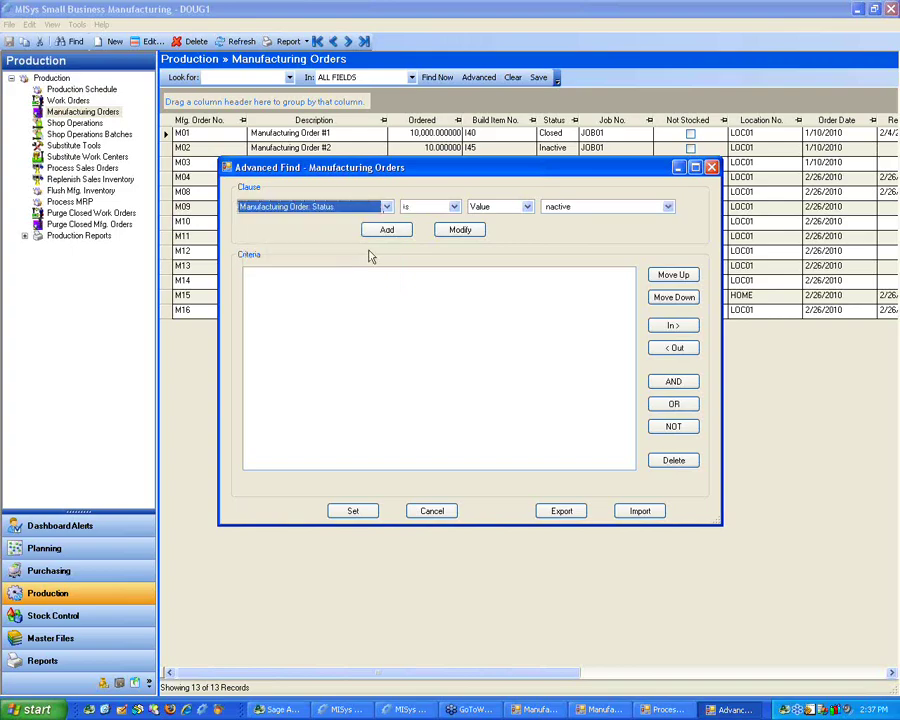
pyautogui.click(455, 207)
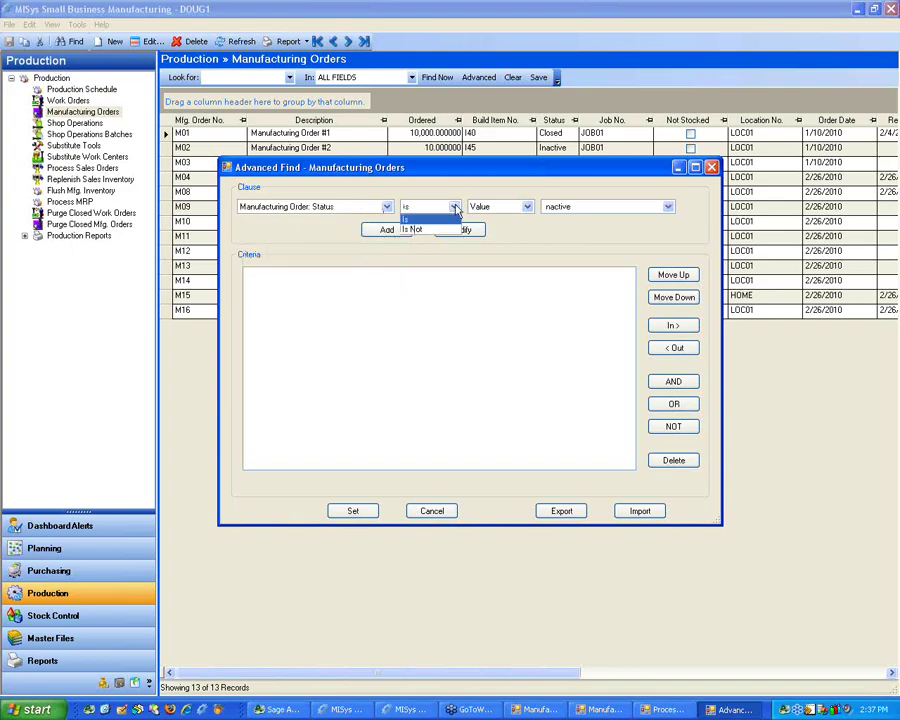
pyautogui.click(445, 219)
pyautogui.click(572, 207)
pyautogui.click(574, 229)
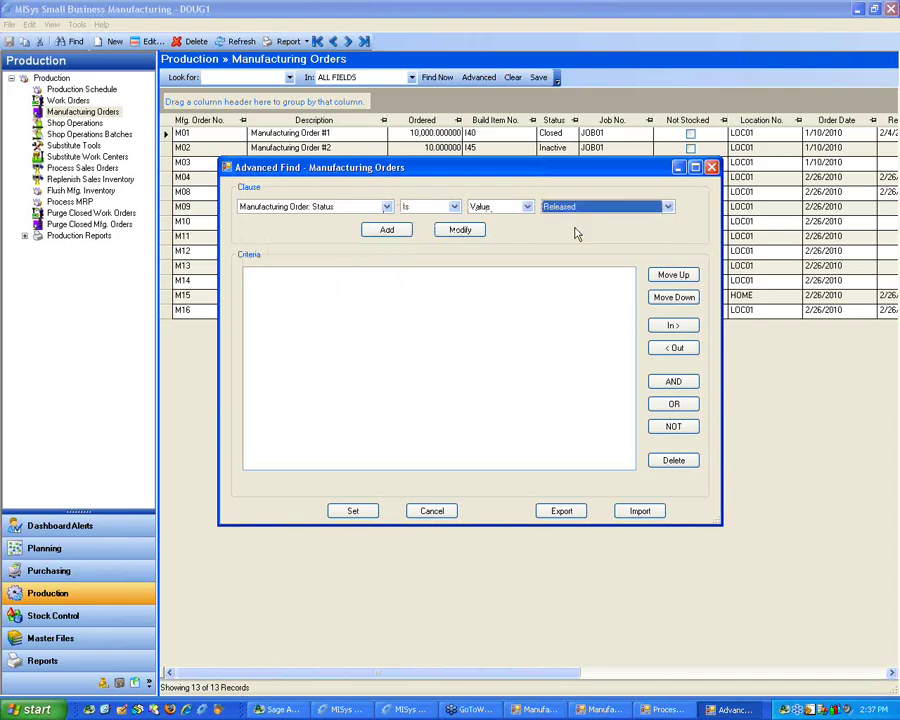
pyautogui.click(390, 232)
# Extend the find criteria with AND and the clause Manufacturing Order: Start Date >= specific date 02/26/2010
pyautogui.click(662, 382)
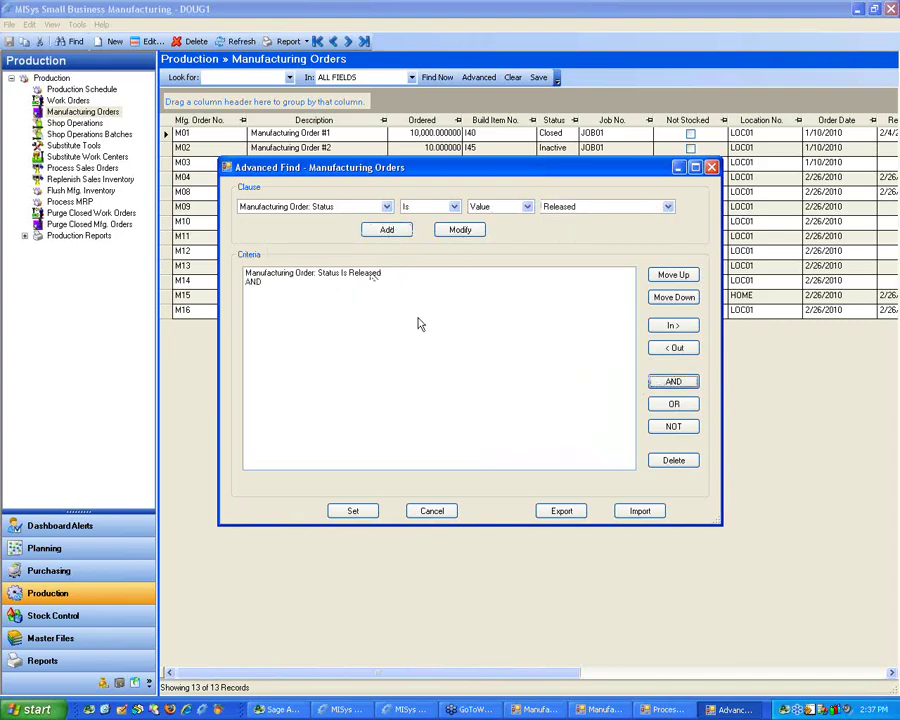
pyautogui.click(386, 207)
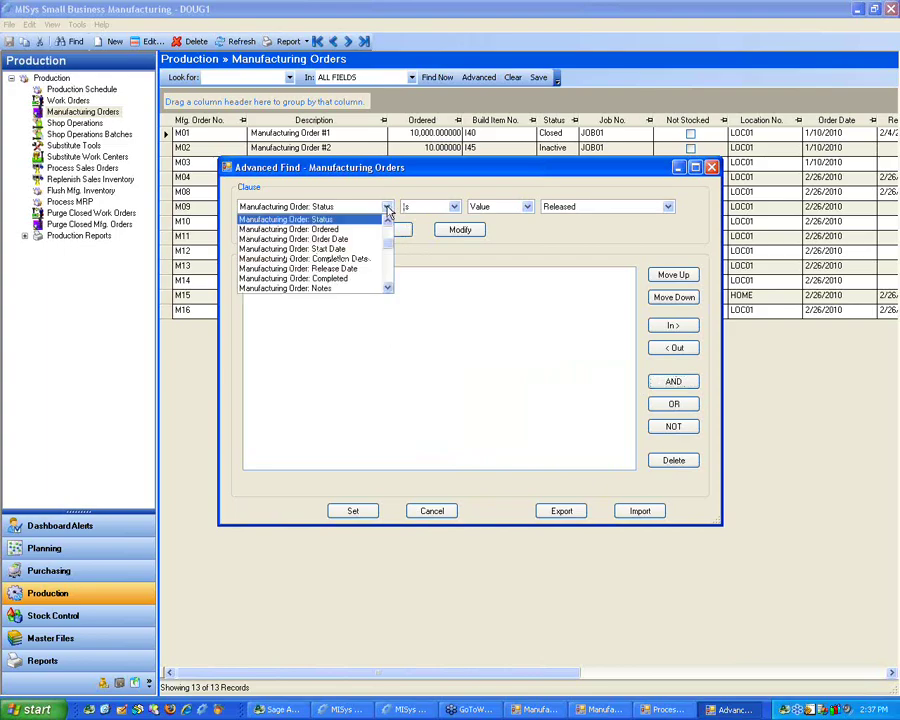
pyautogui.click(353, 252)
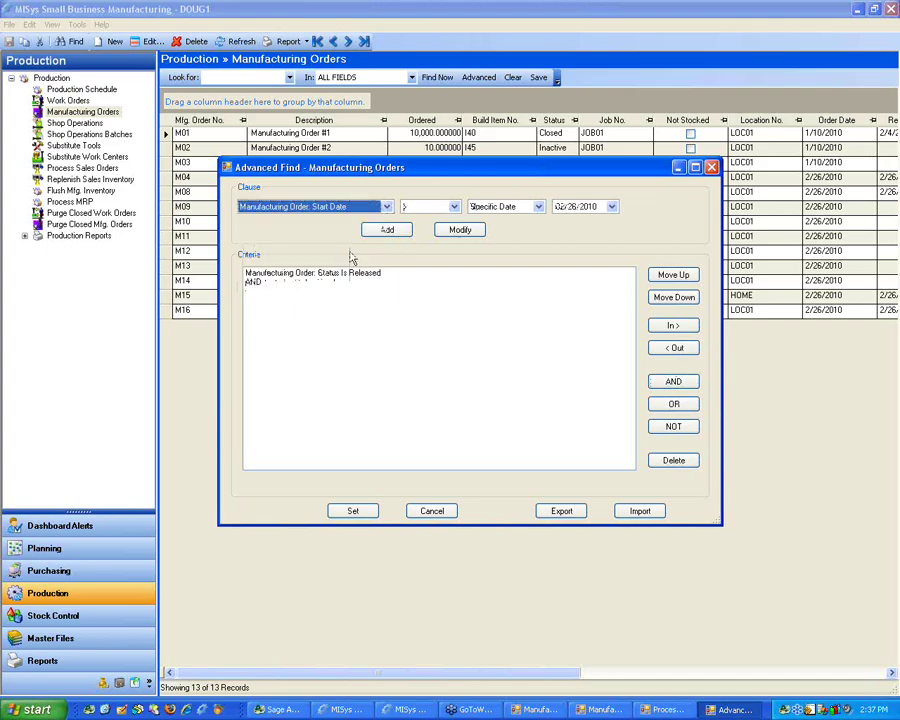
pyautogui.click(454, 206)
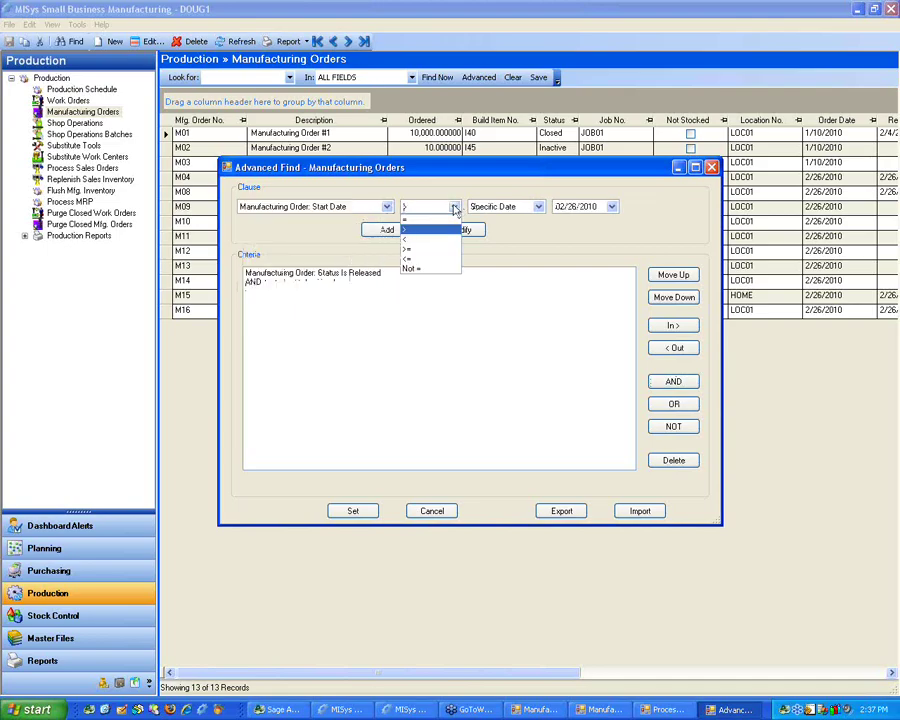
pyautogui.click(426, 259)
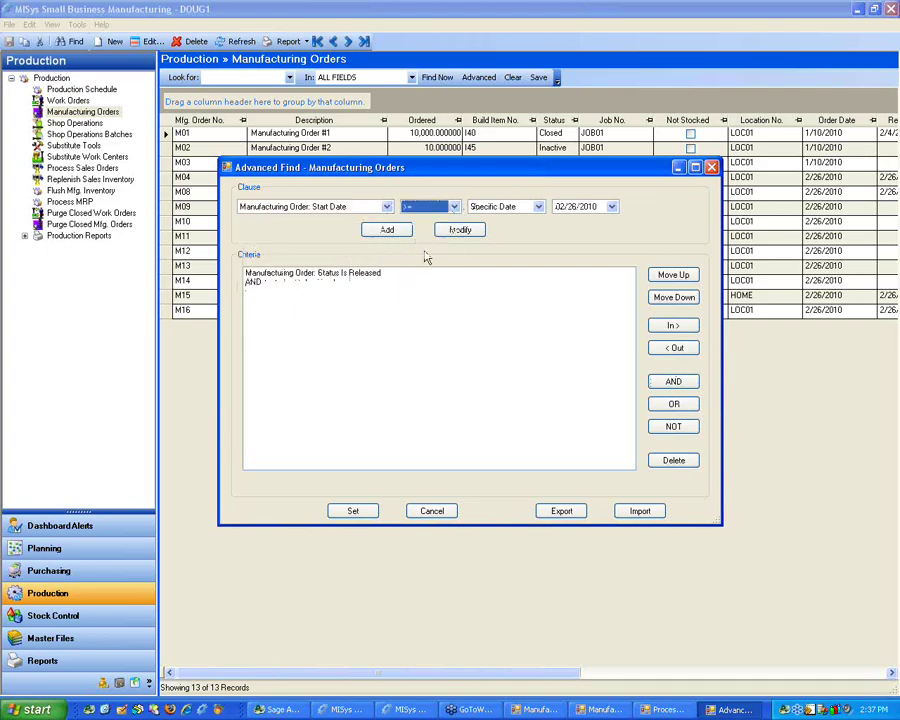
pyautogui.click(386, 231)
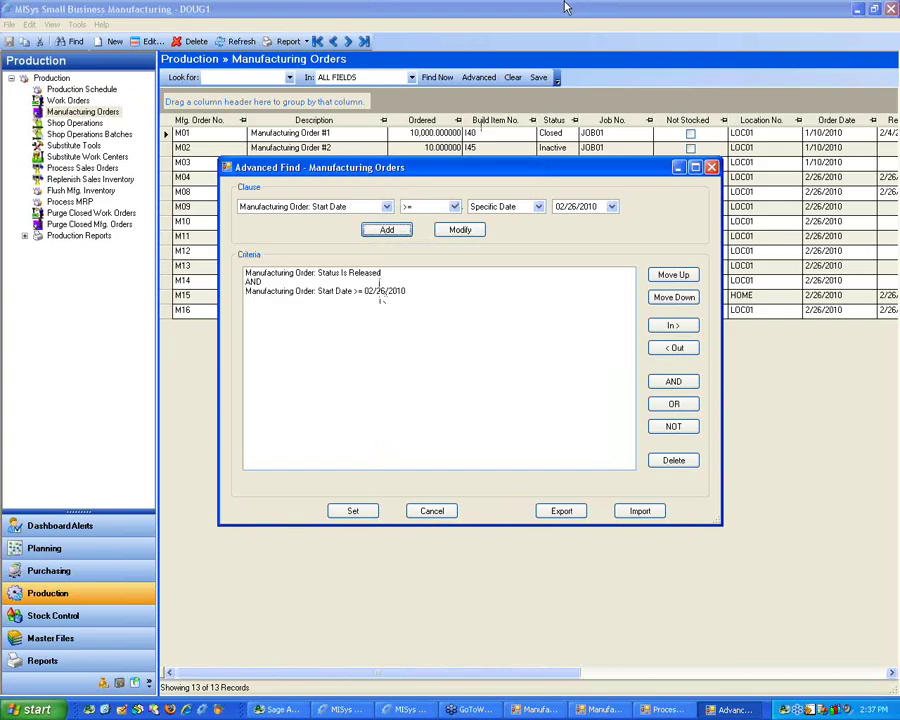
# Switch the Start Date clause to Relative Date and export the criteria to drive C: as the SBM filter file SBMFILTER
pyautogui.click(538, 206)
pyautogui.click(517, 229)
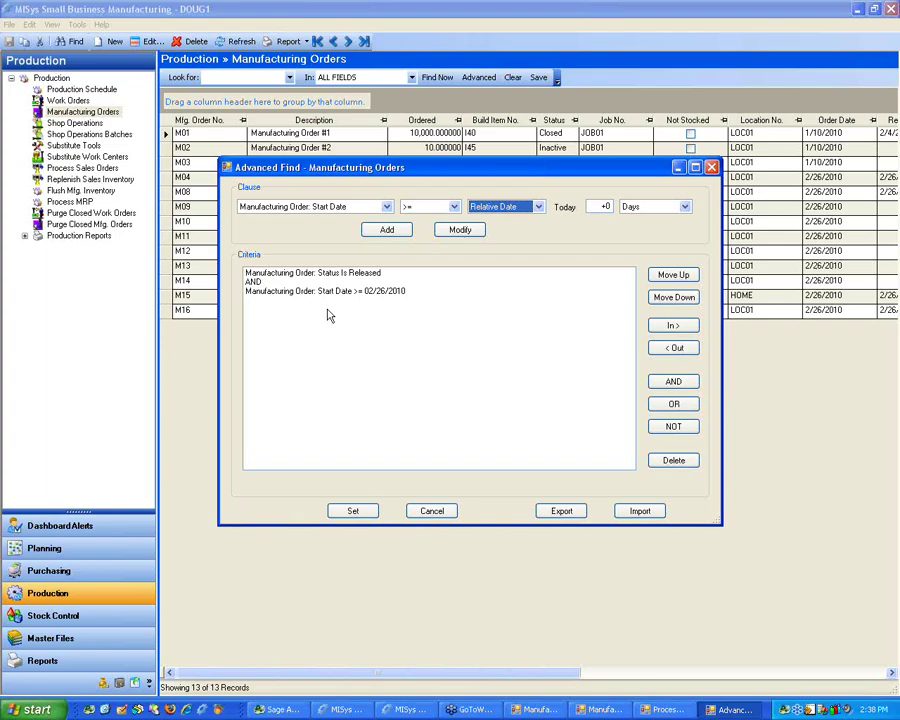
pyautogui.click(560, 512)
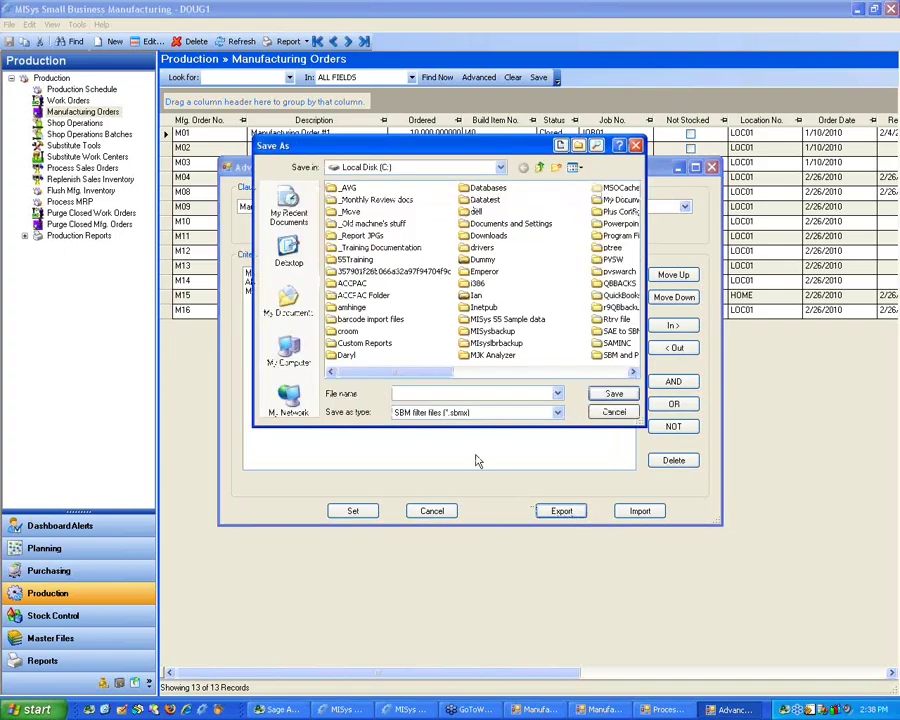
pyautogui.write('SBMFILTER')
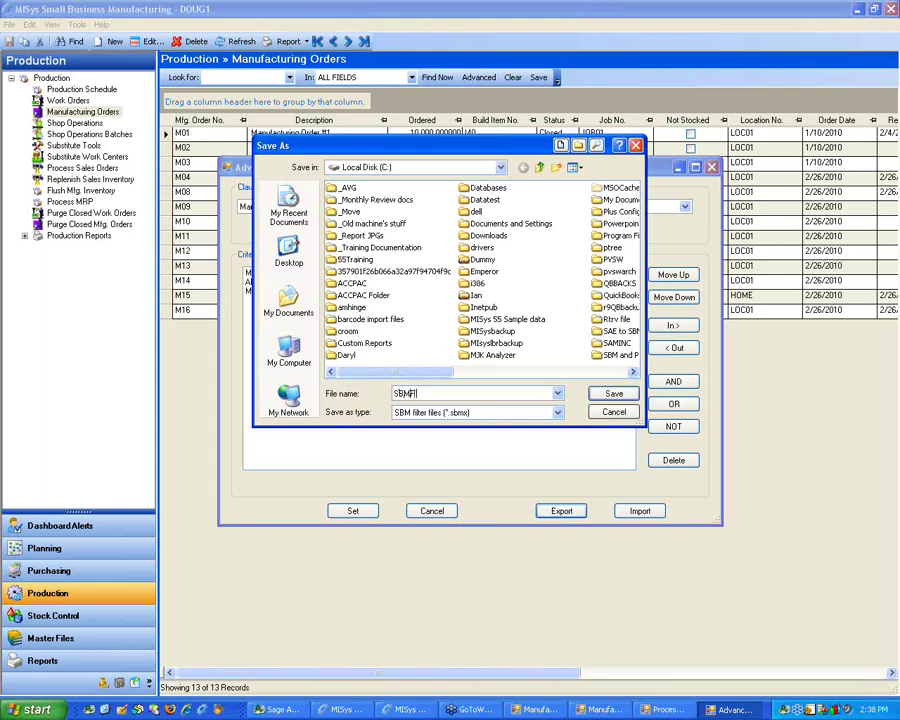
# Export the filter criteria as SBMFILTER and try the filter on the manufacturing orders list
pyautogui.click(614, 395)
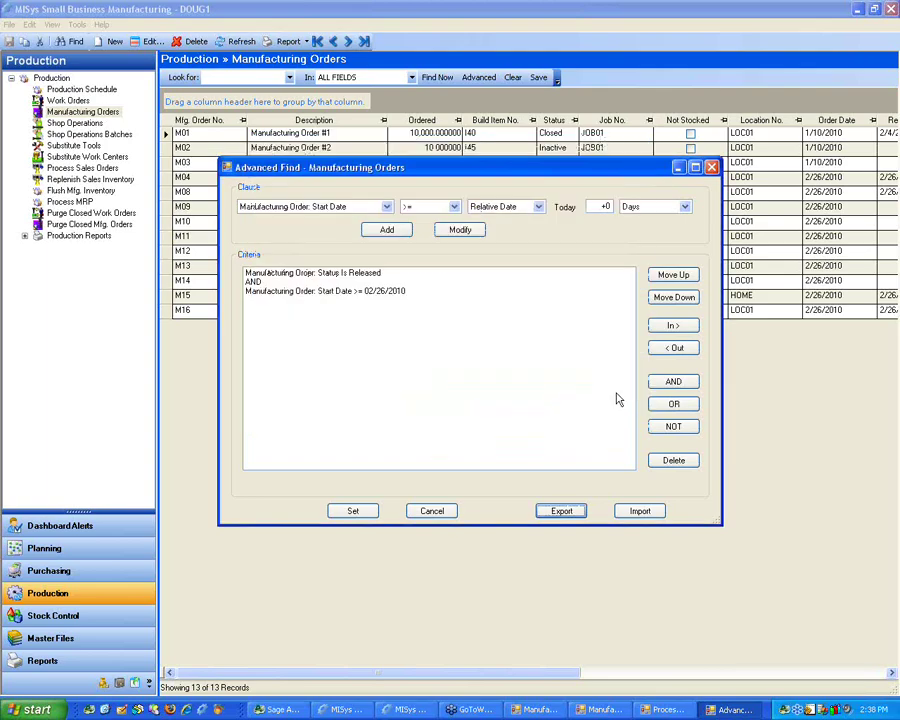
pyautogui.click(354, 511)
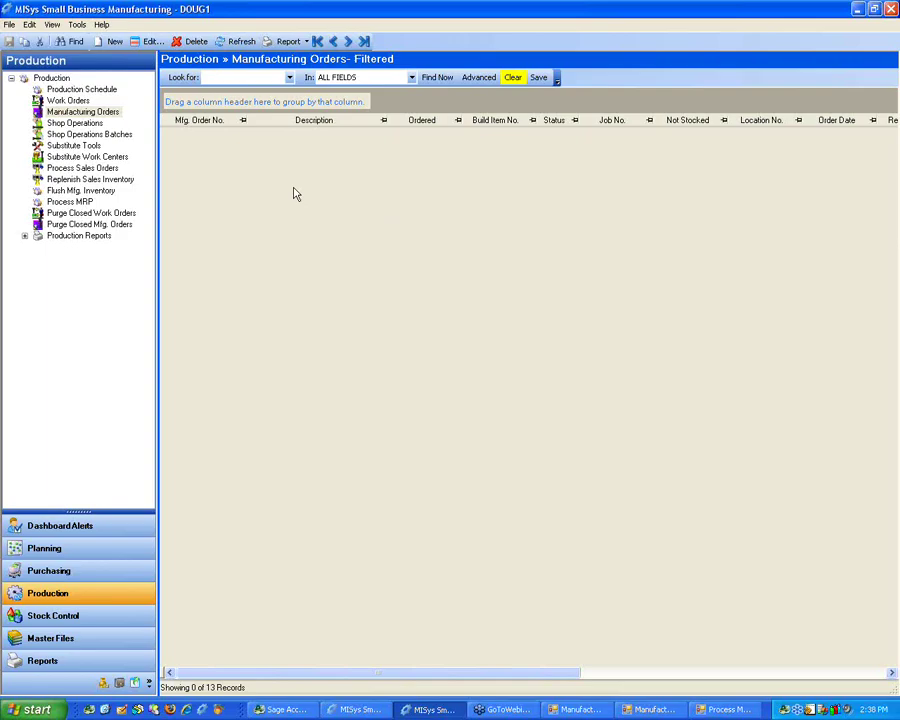
pyautogui.click(512, 77)
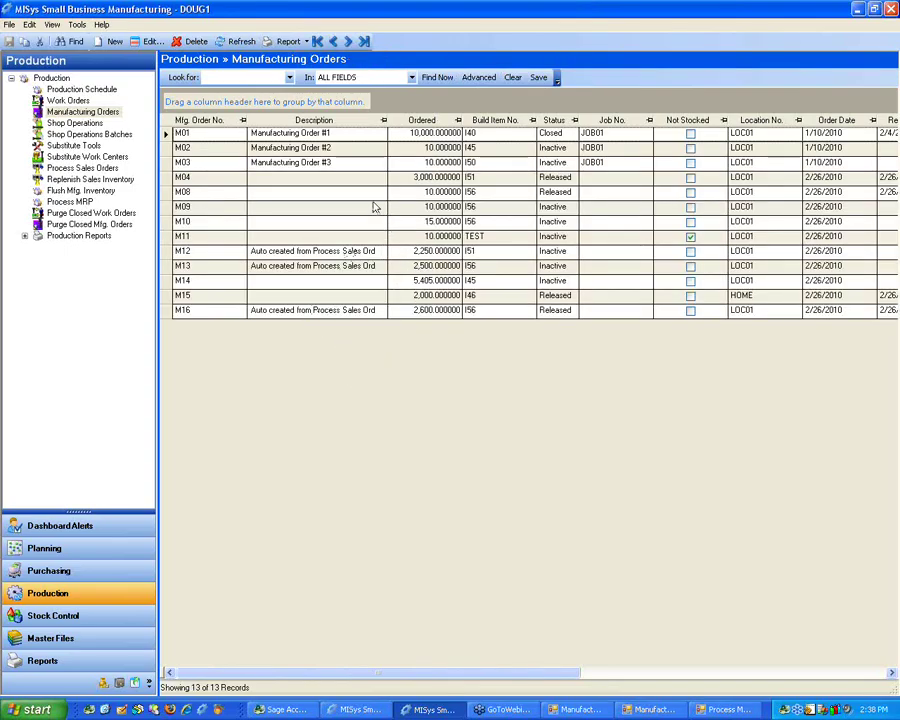
# Import the criteria from SBMFILTER.sbmx into the advanced find and test the imported filter on the manufacturing orders
pyautogui.click(479, 78)
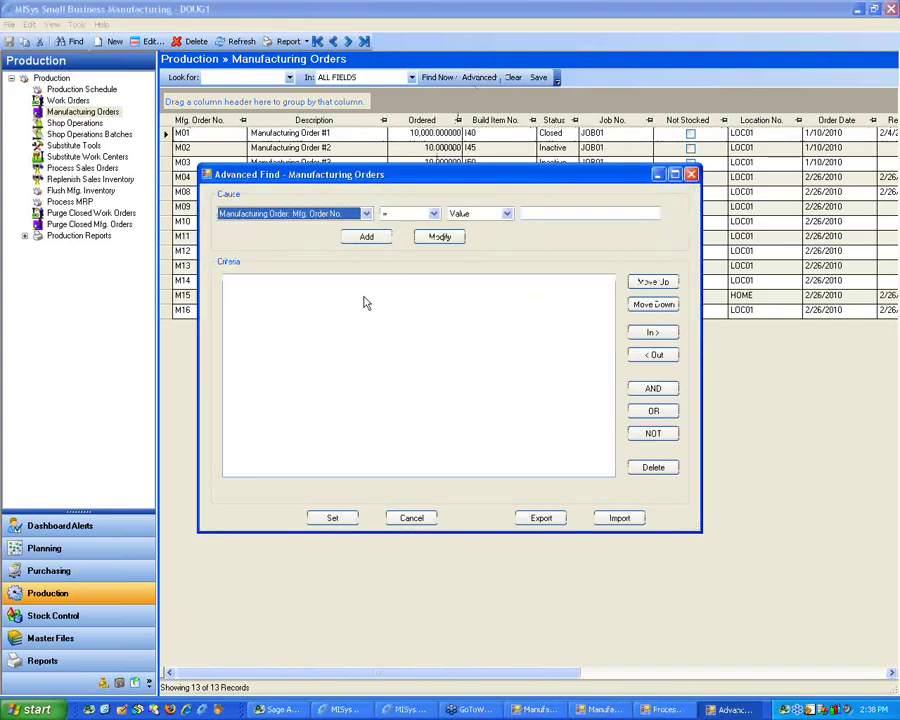
pyautogui.click(606, 518)
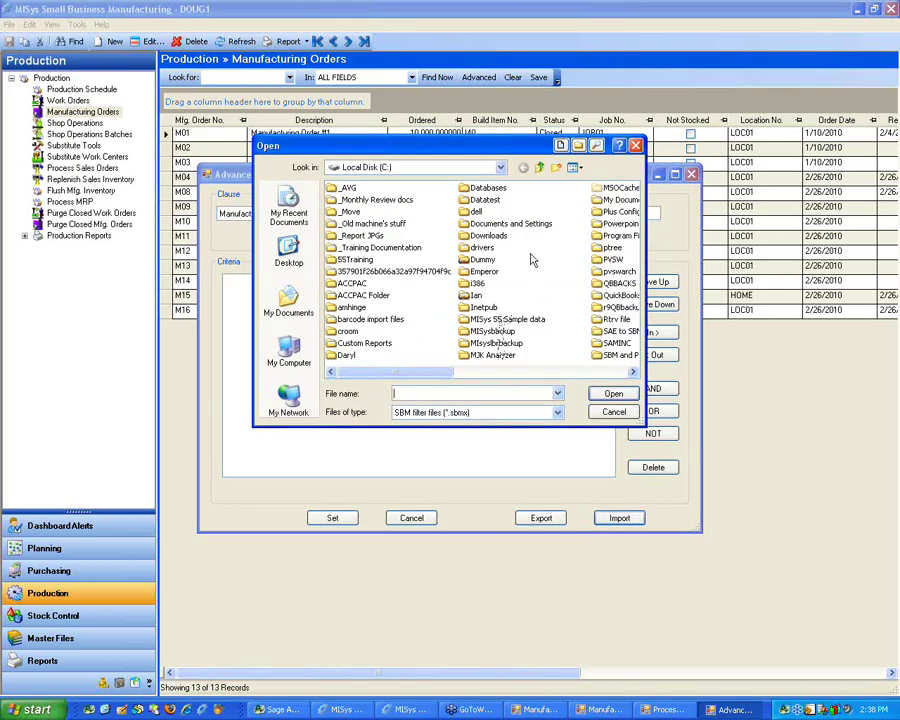
pyautogui.click(574, 167)
pyautogui.click(583, 230)
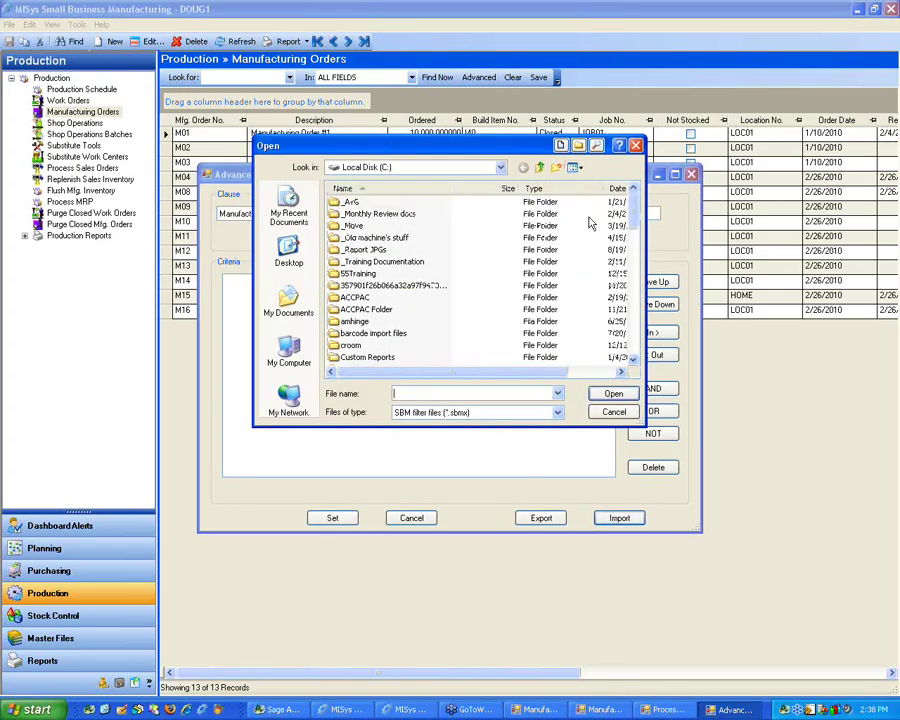
pyautogui.click(619, 189)
pyautogui.click(621, 189)
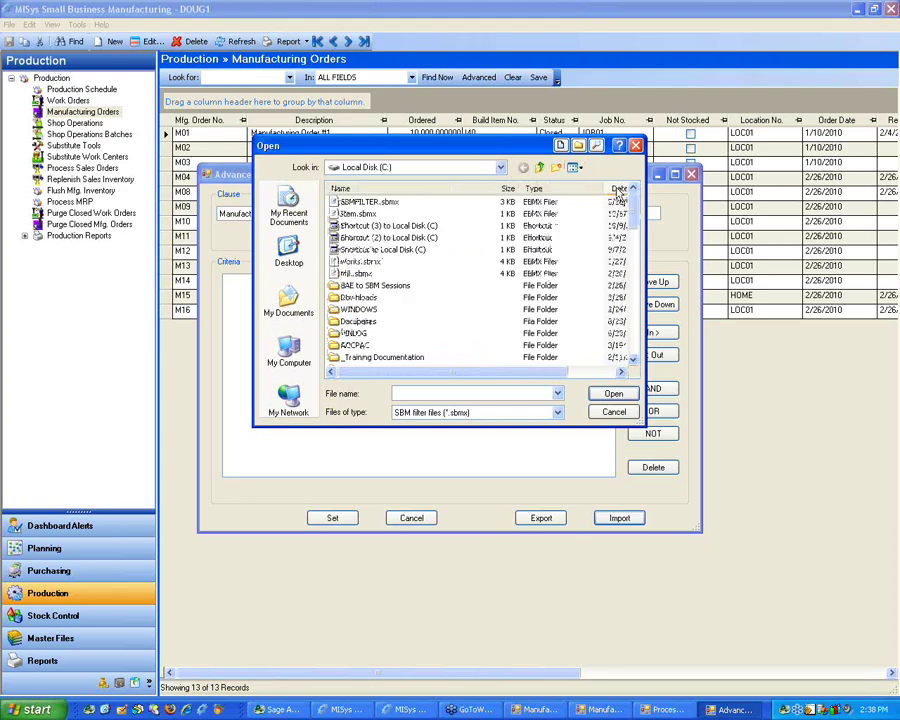
pyautogui.click(399, 203)
pyautogui.doubleClick(399, 203)
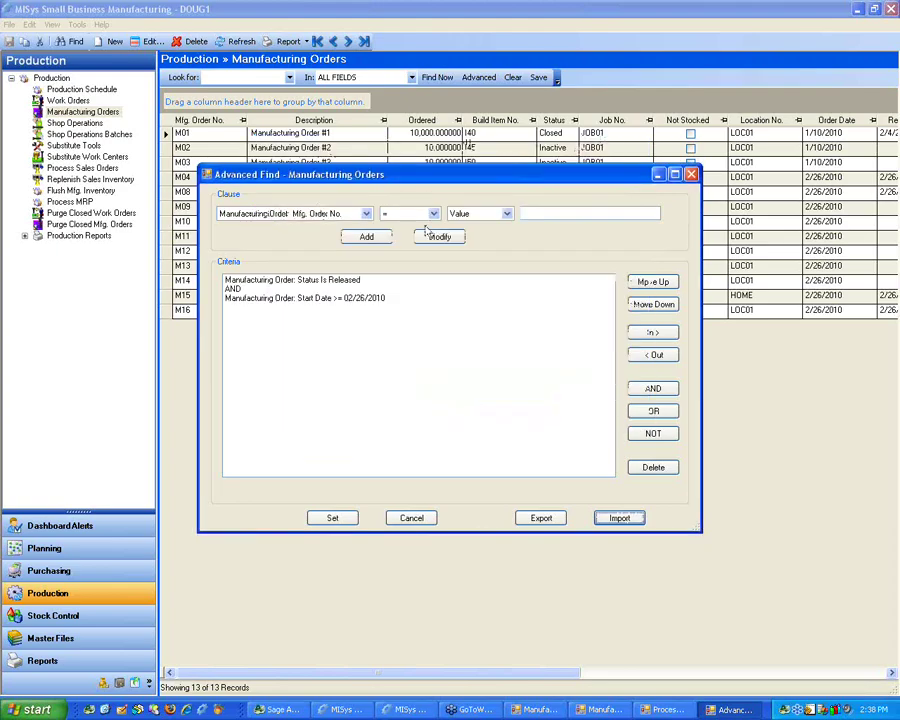
pyautogui.click(336, 517)
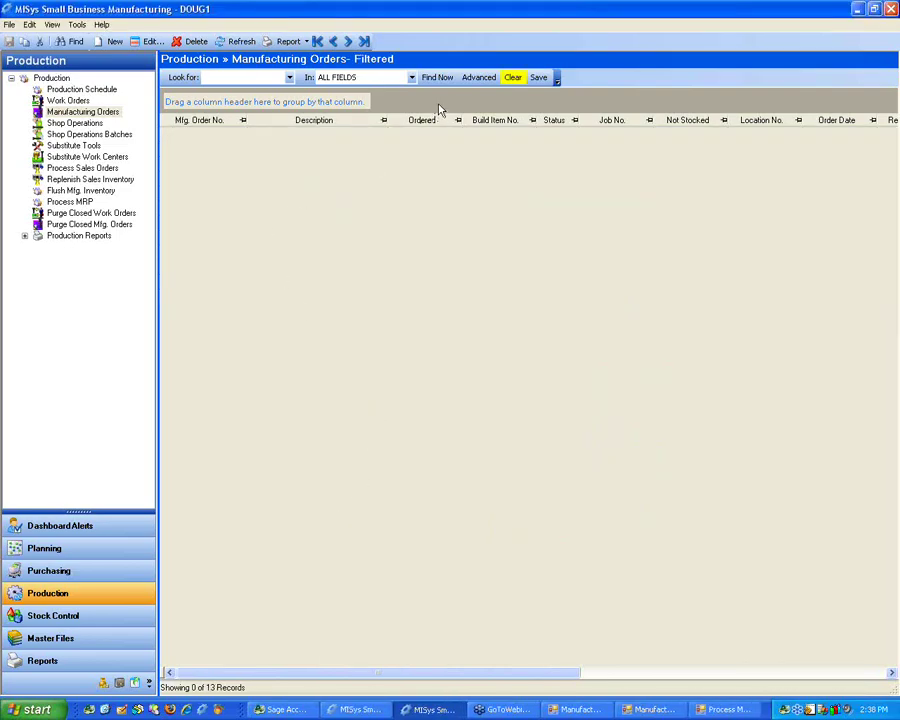
pyautogui.click(510, 79)
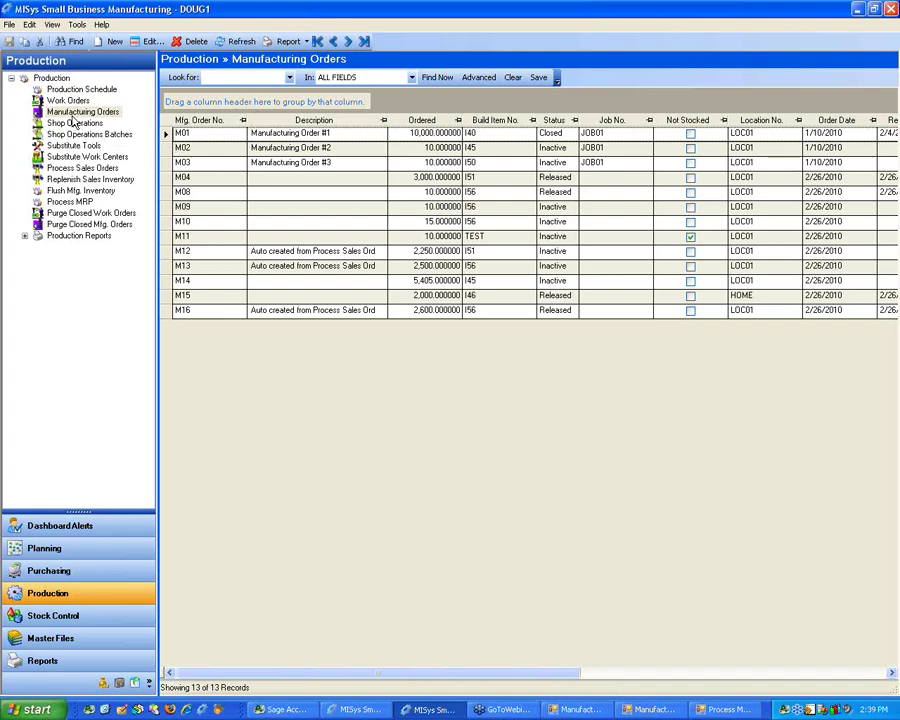
# Examine the detail lines of the work order released on 2/26/2010 that has no description
pyautogui.click(67, 100)
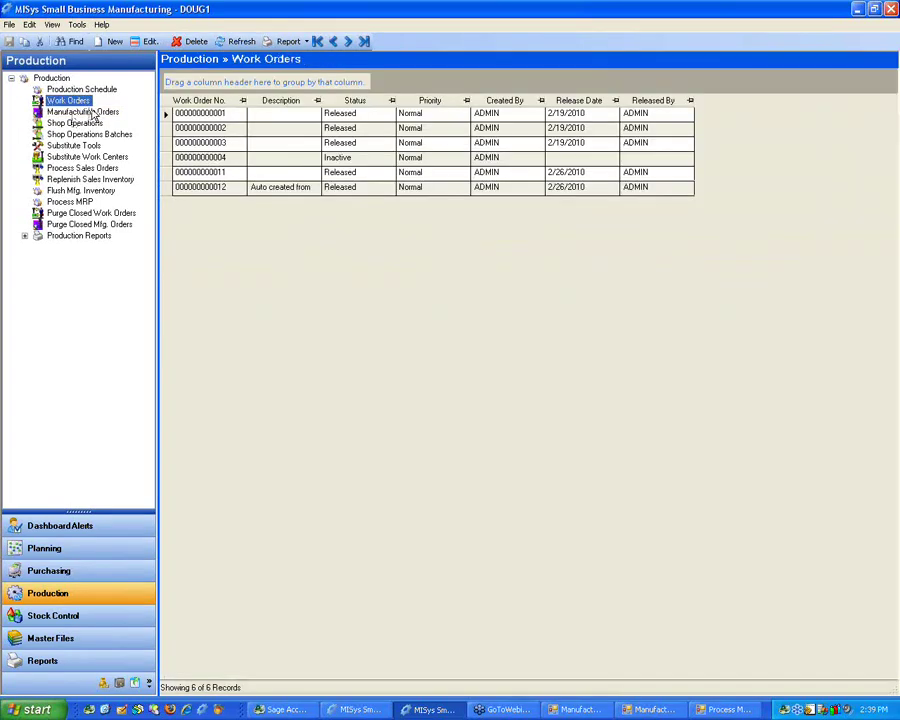
pyautogui.click(165, 172)
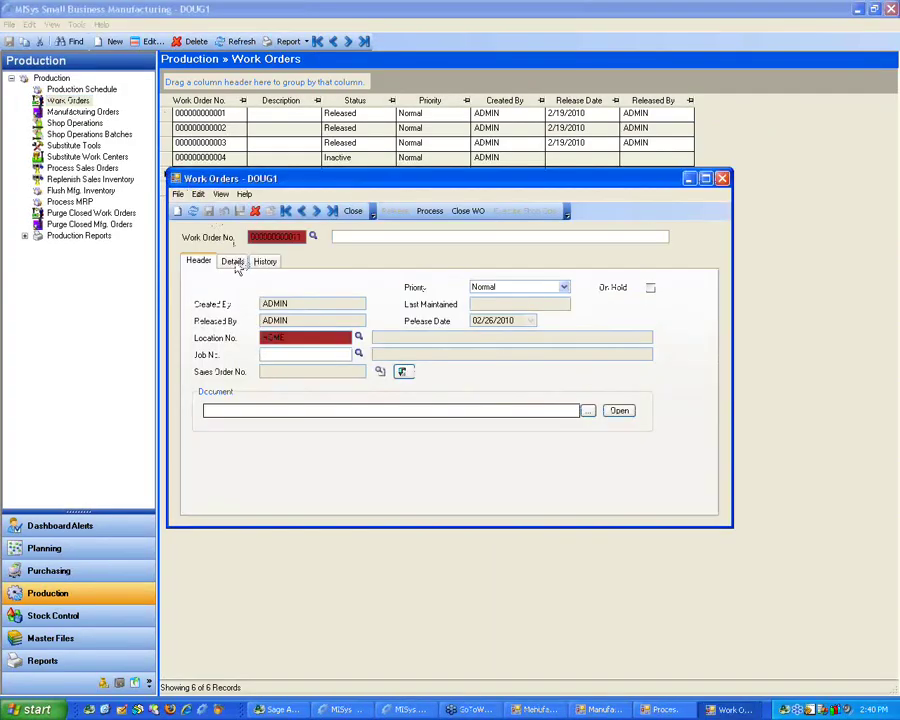
pyautogui.click(235, 263)
pyautogui.rightClick(316, 388)
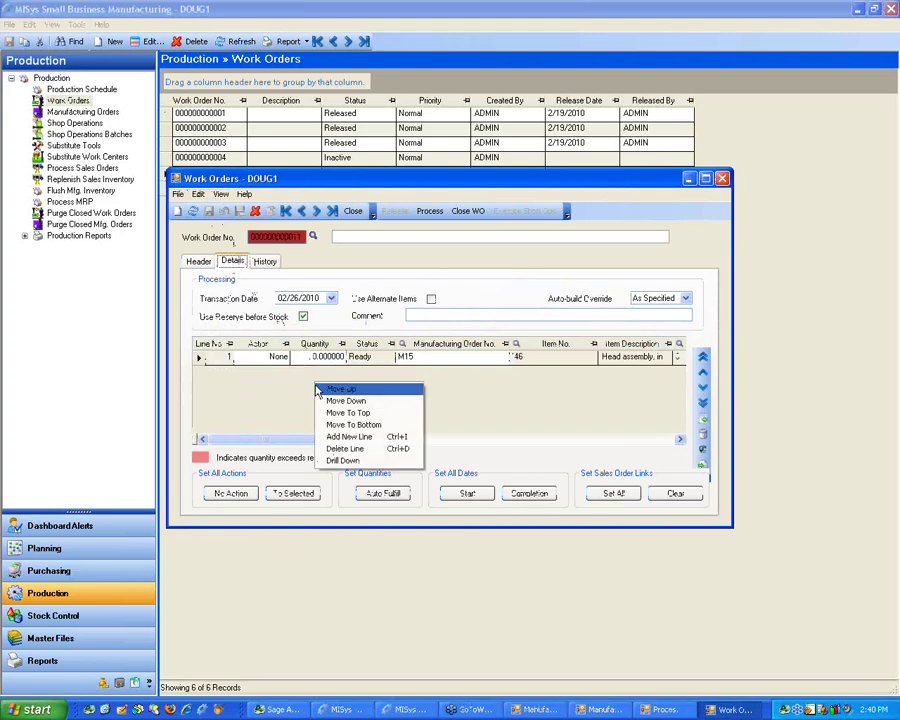
pyautogui.click(688, 192)
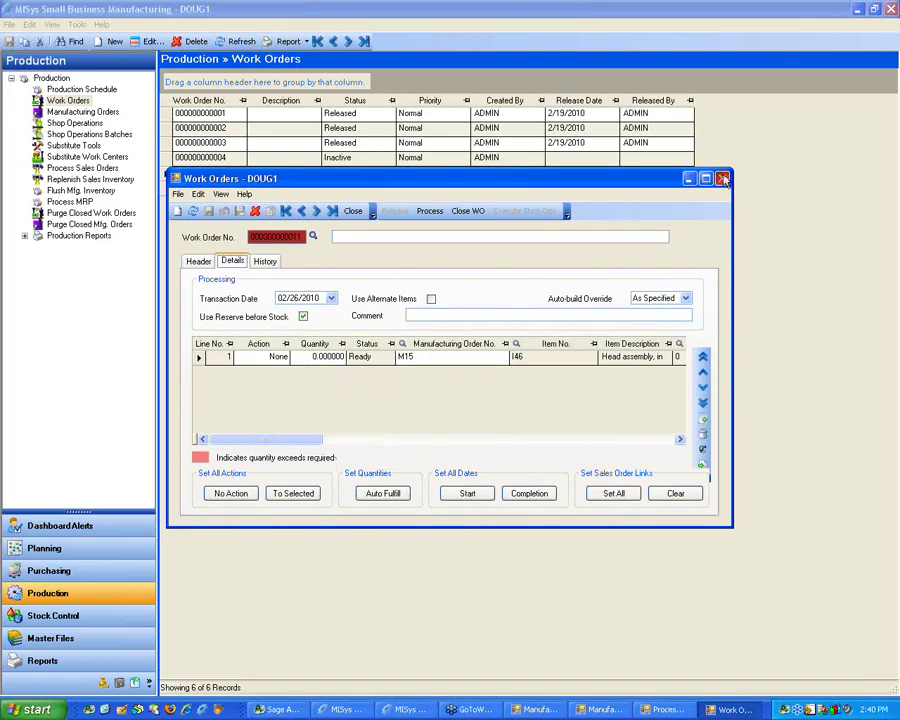
pyautogui.click(722, 178)
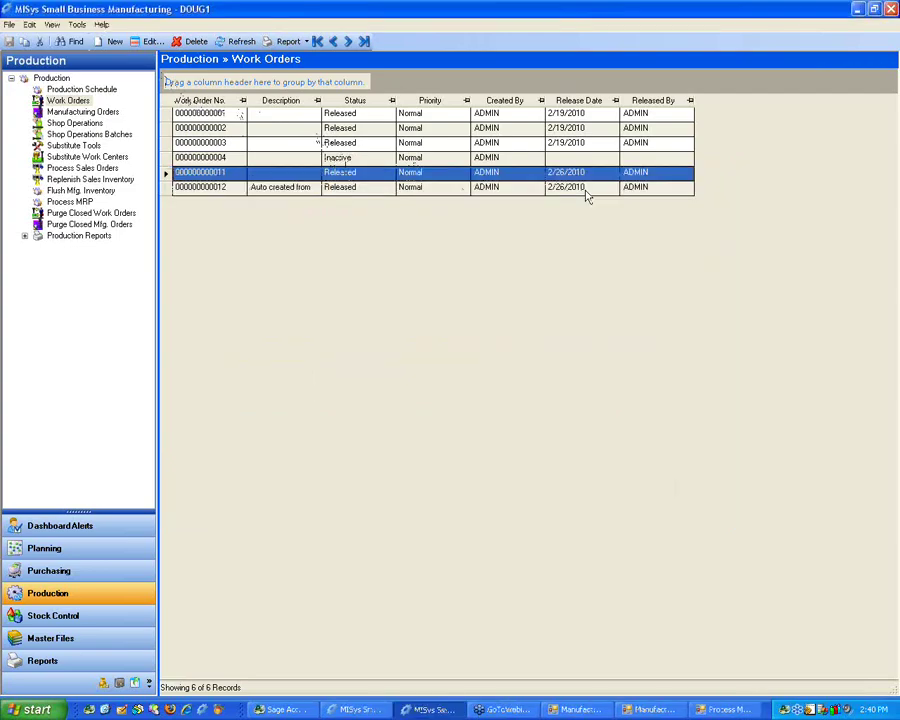
# Start a new work order and try to add a detail line to it
pyautogui.click(120, 44)
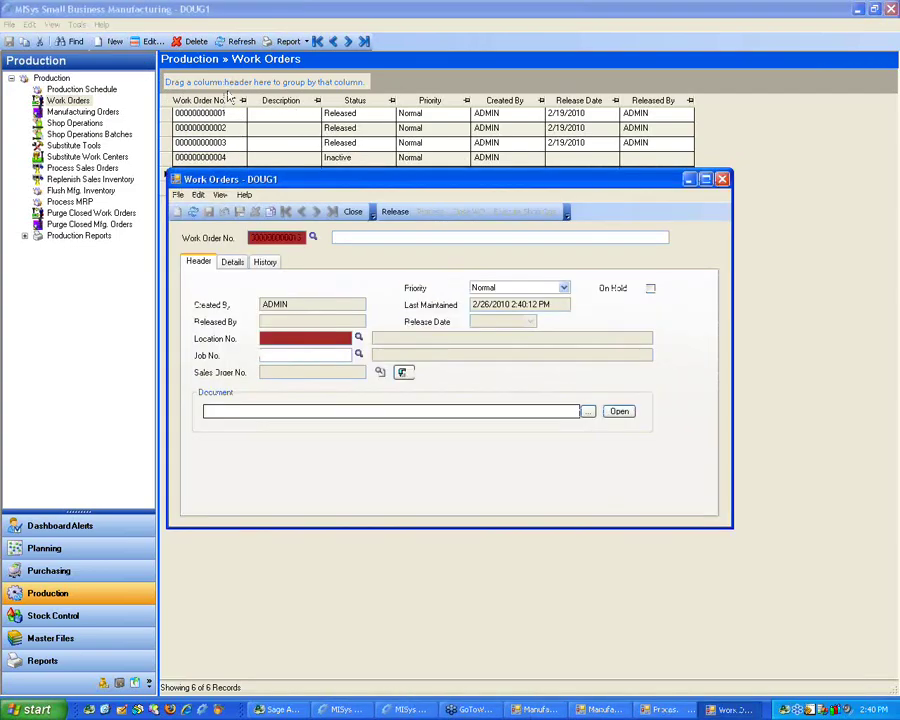
pyautogui.click(232, 262)
pyautogui.rightClick(336, 369)
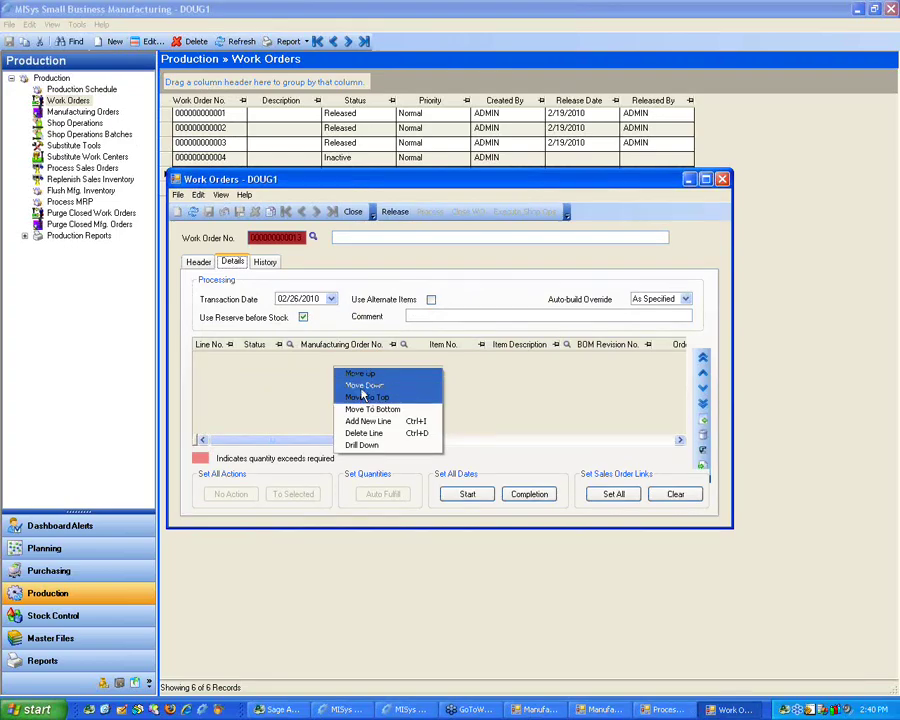
pyautogui.click(366, 422)
pyautogui.click(450, 396)
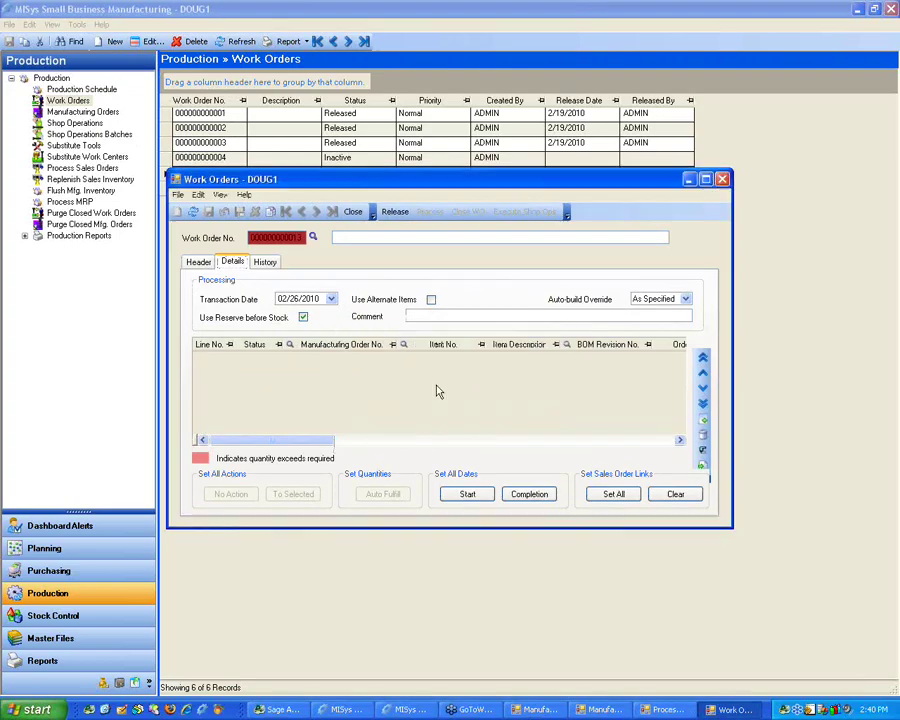
# Set the new work order's location to LOC01 and add a detail line
pyautogui.click(197, 262)
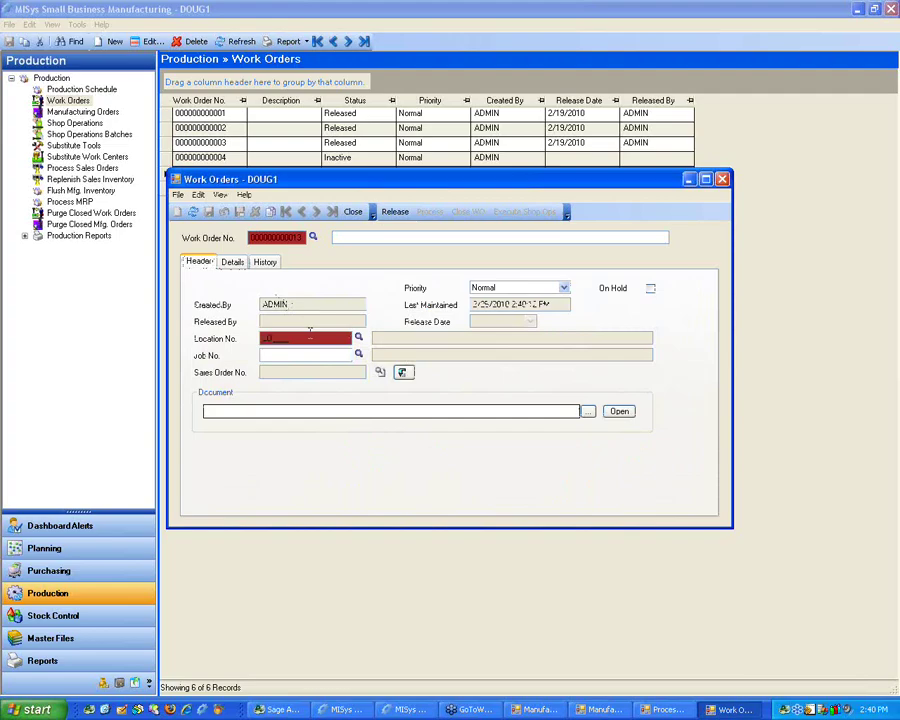
pyautogui.click(232, 261)
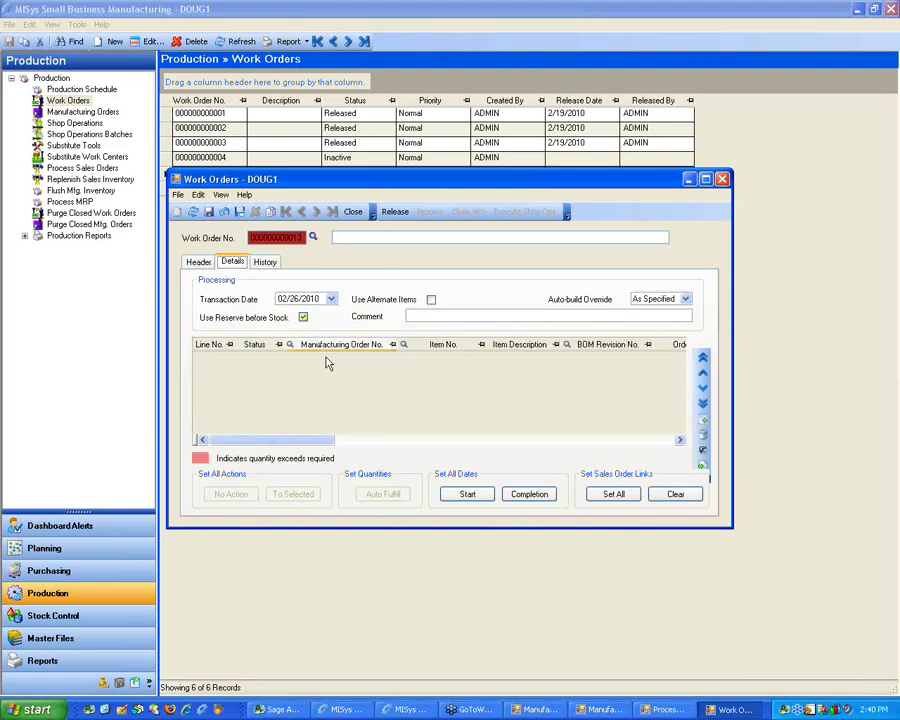
pyautogui.rightClick(338, 377)
pyautogui.click(371, 427)
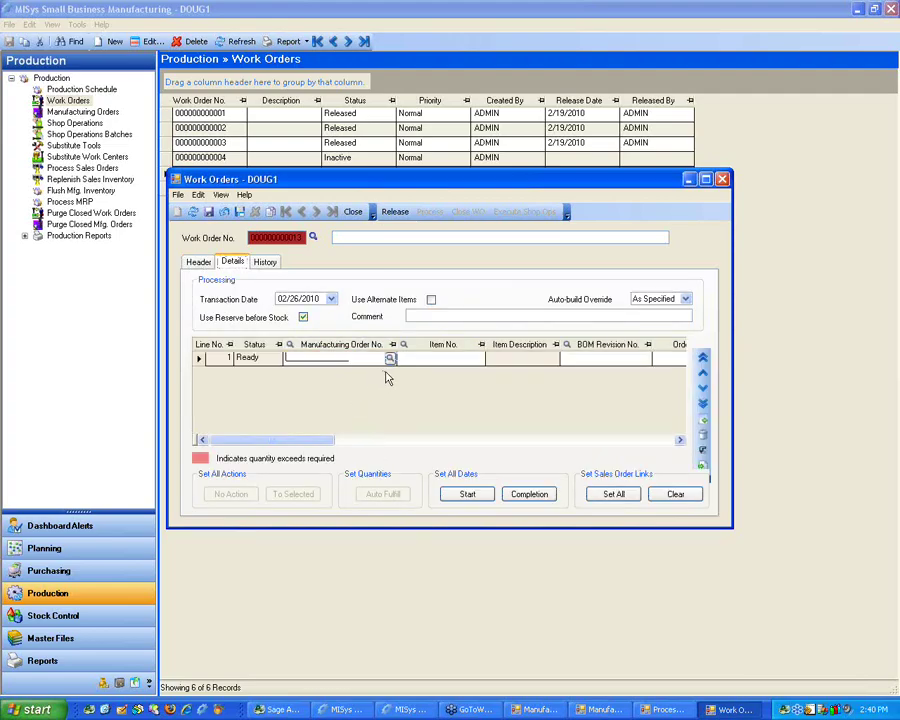
# Choose item I56 for the work order line and set the ordered quantity to 500
pyautogui.click(474, 358)
pyautogui.click(476, 358)
pyautogui.doubleClick(318, 429)
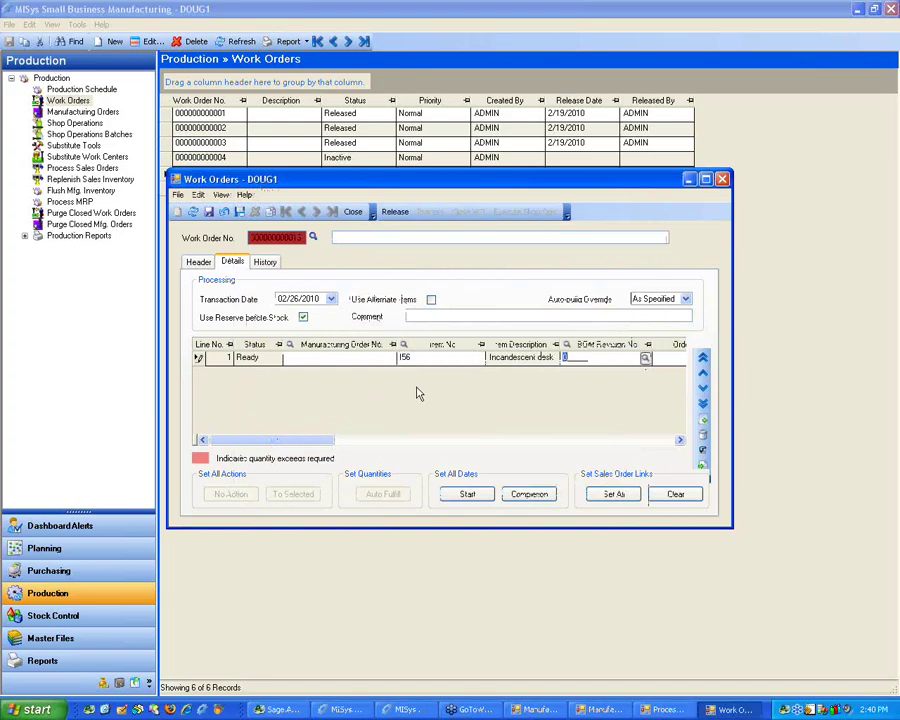
pyautogui.press('Tab')
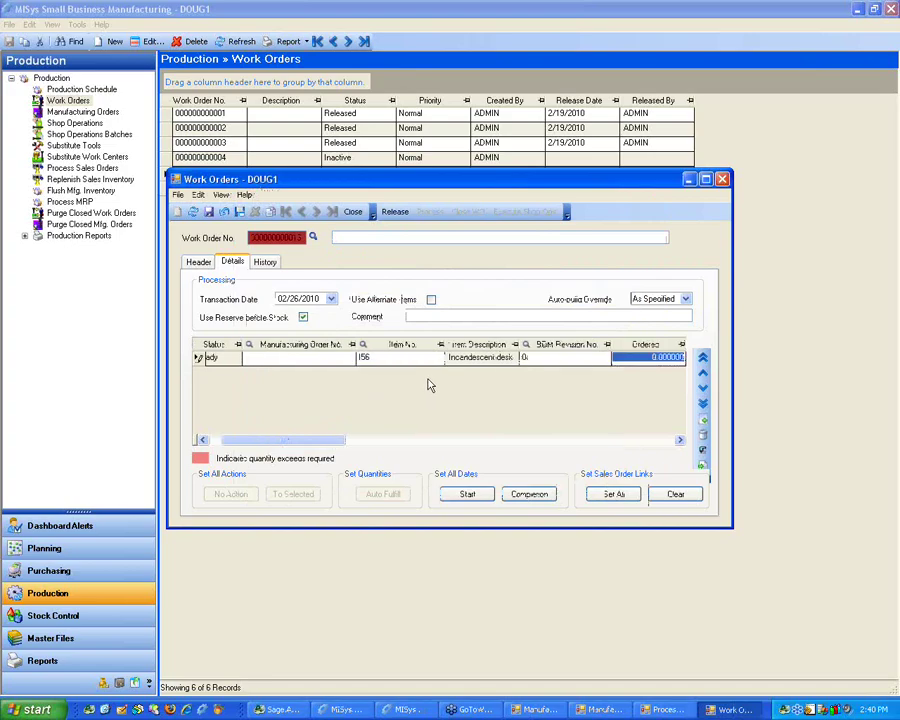
pyautogui.write('50')
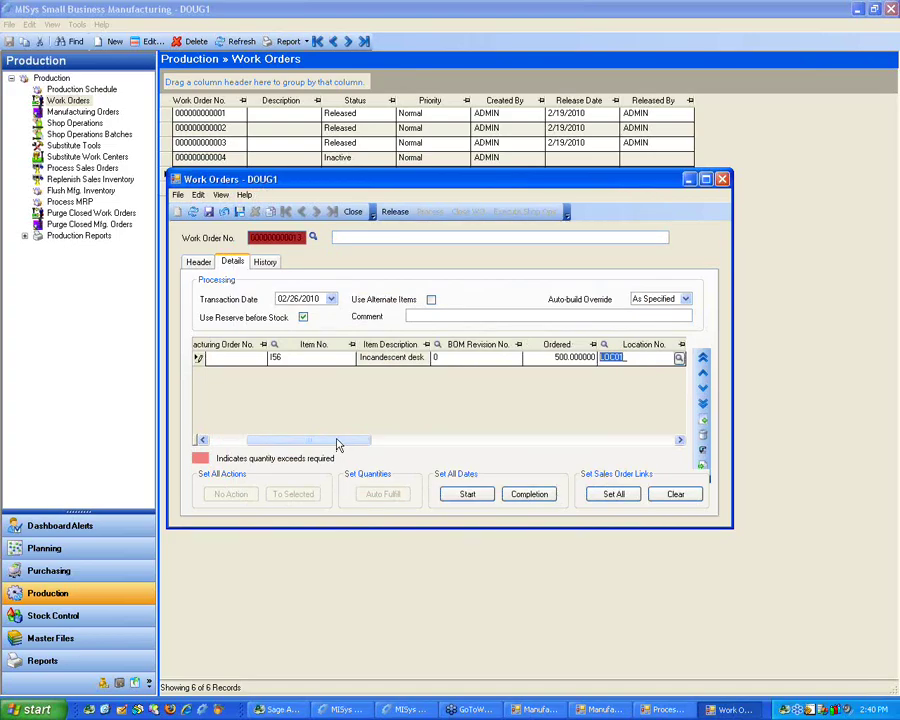
pyautogui.moveTo(338, 442); pyautogui.dragTo(272, 443)
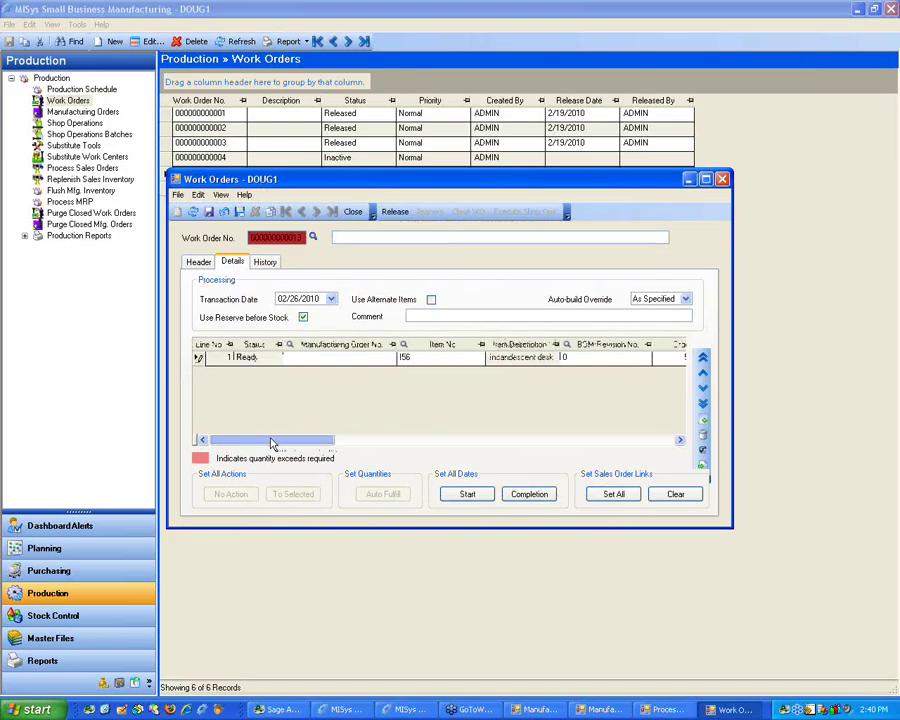
# Assign the first inactive manufacturing order for item I56 to the work order line
pyautogui.click(389, 357)
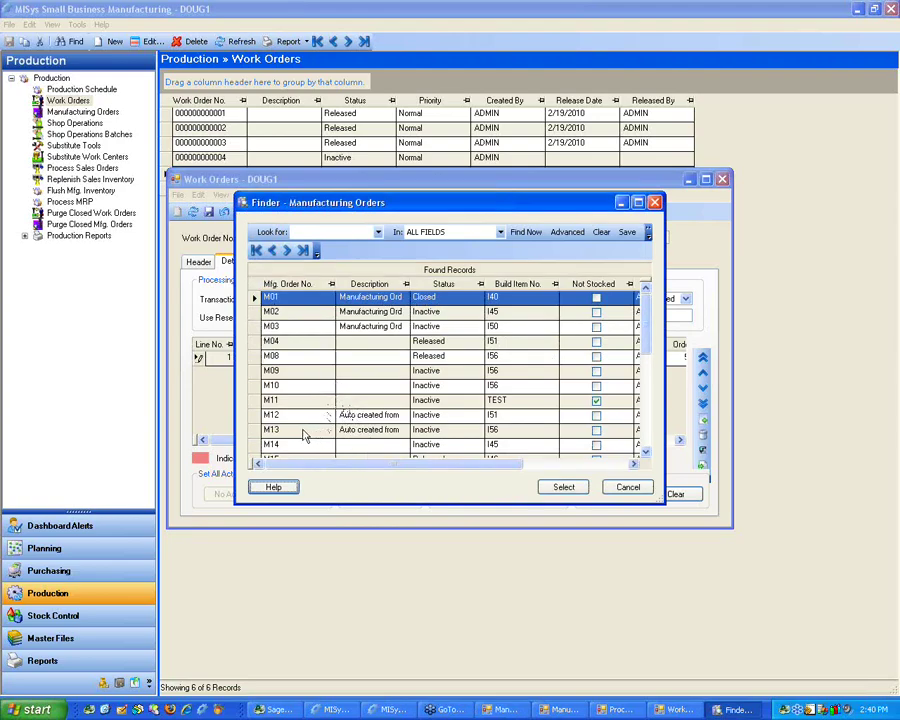
pyautogui.doubleClick(266, 375)
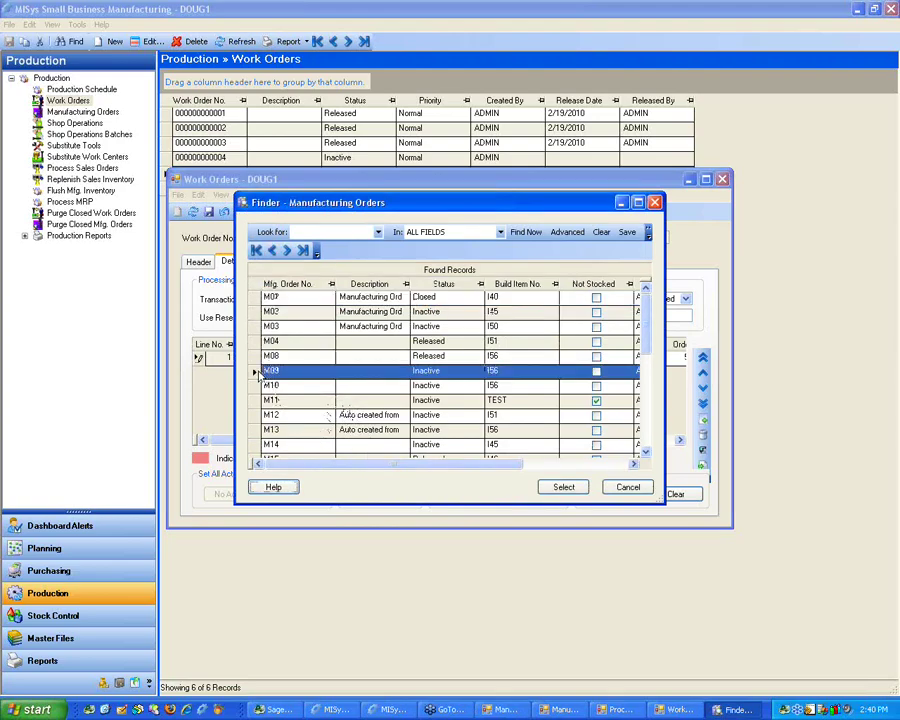
pyautogui.click(352, 406)
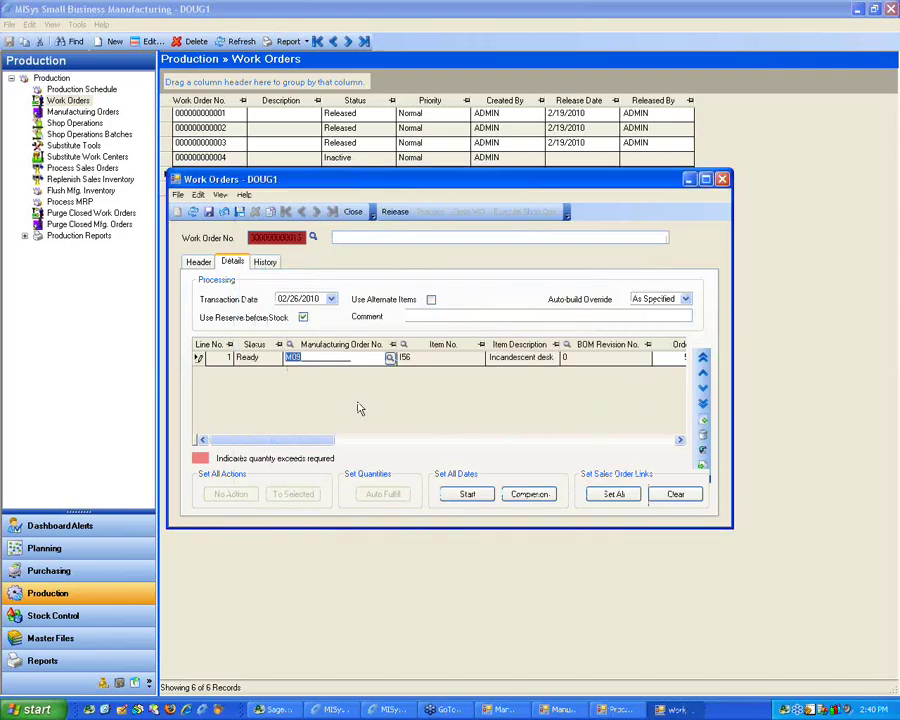
# Release the manufacturing order for 2,250 of item I51 that was auto-created from Process Sales Orders
pyautogui.click(82, 112)
pyautogui.click(169, 188)
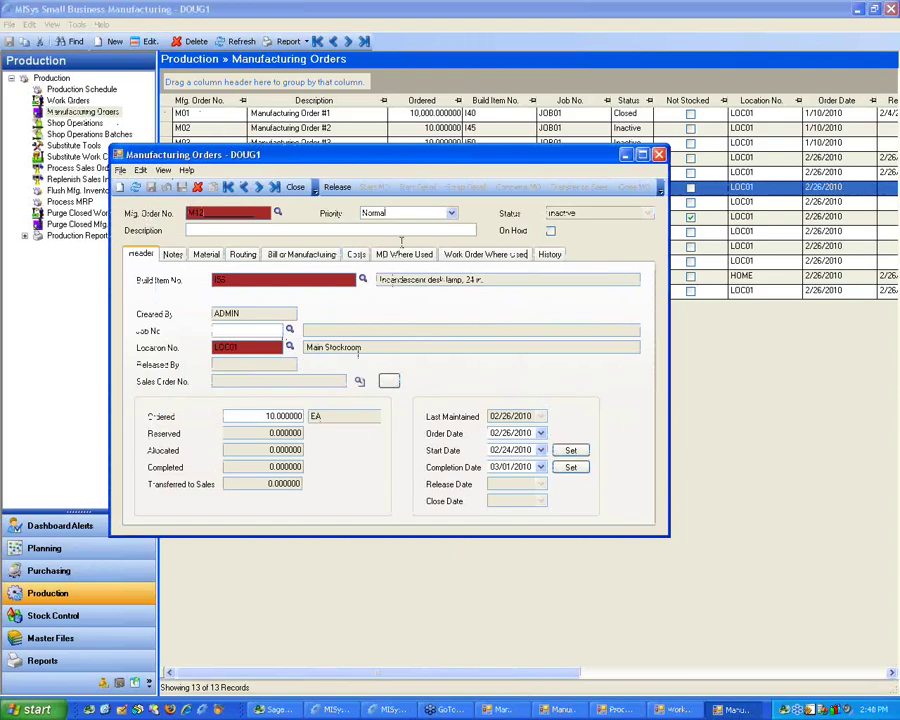
pyautogui.click(334, 188)
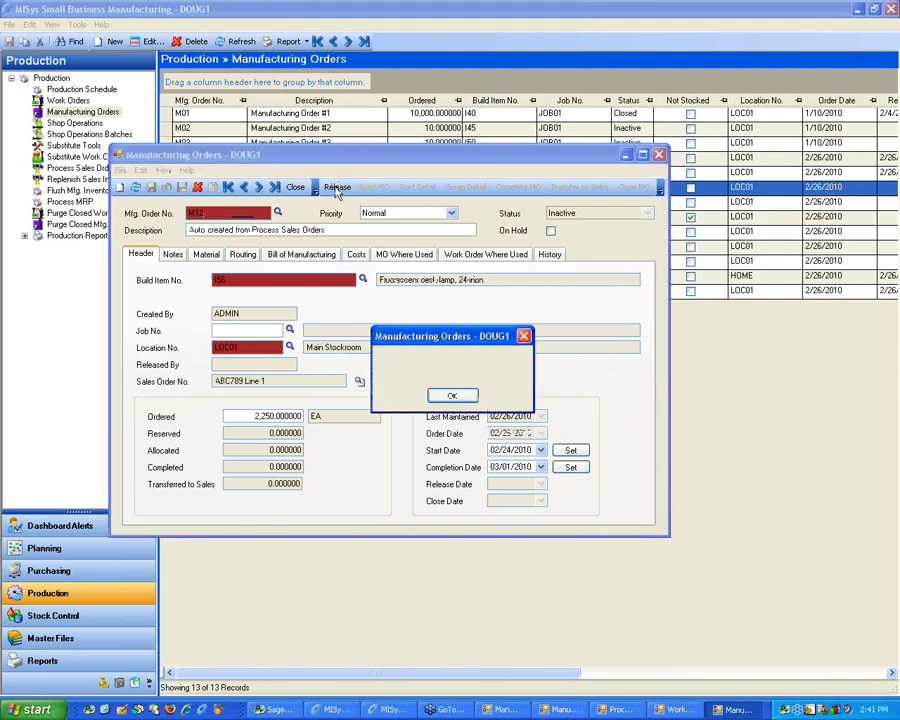
pyautogui.click(468, 398)
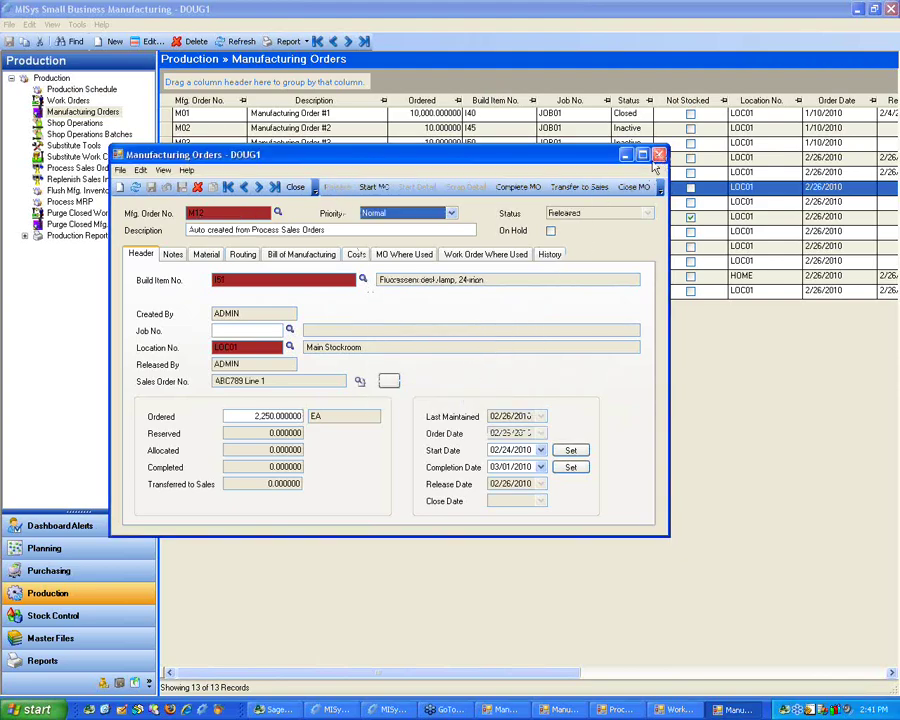
# Assign the manufacturing order for 2,250 of item I51 to the open work order's line and save the work order
pyautogui.click(678, 709)
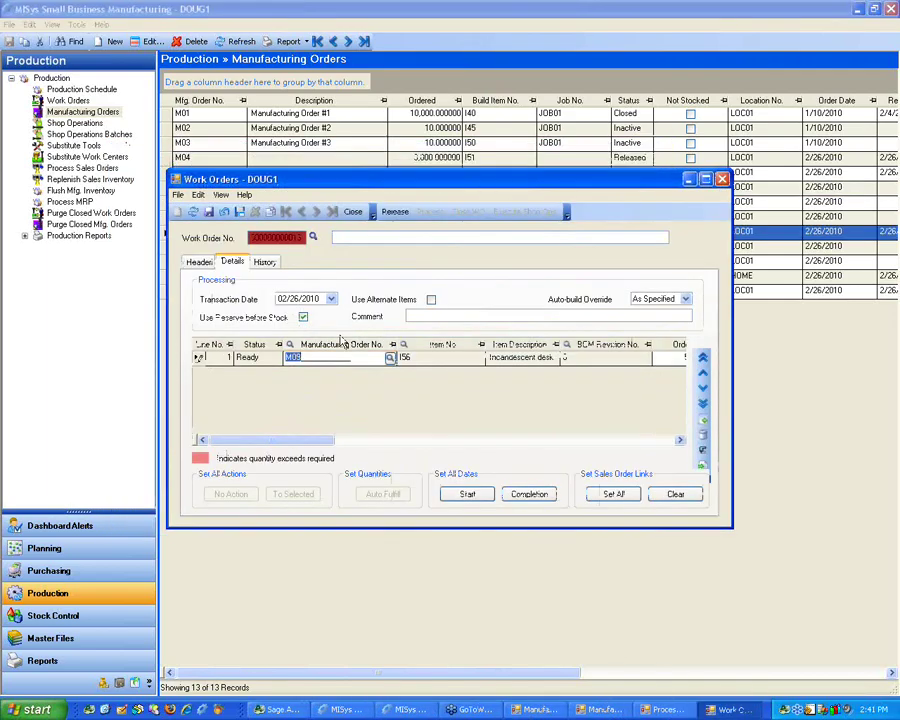
pyautogui.click(294, 358)
pyautogui.press('Tab')
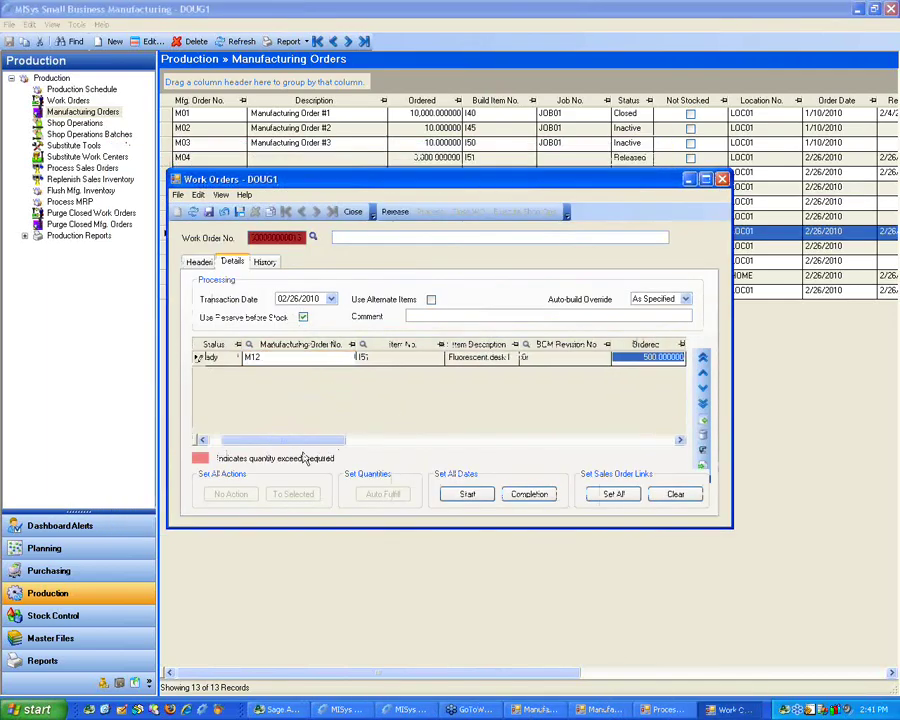
pyautogui.click(209, 212)
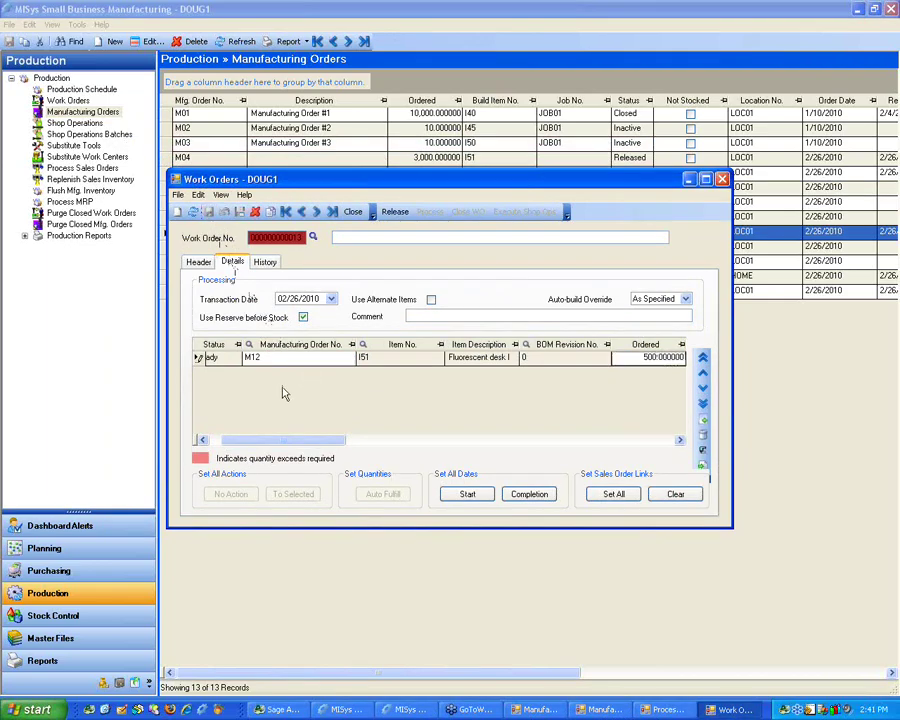
pyautogui.click(377, 362)
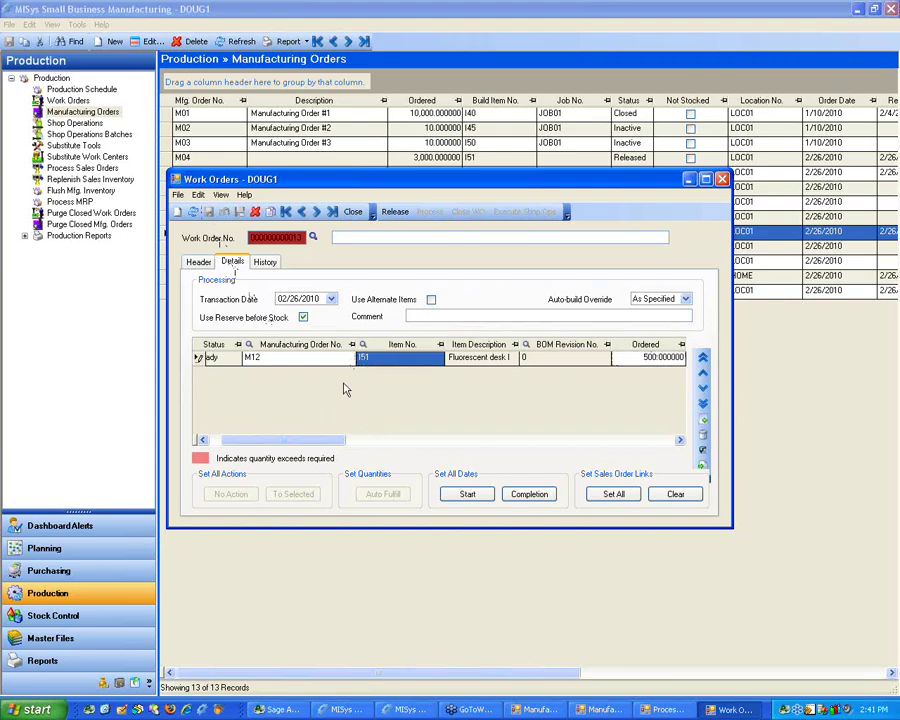
# Release the open work order containing the line for item I51
pyautogui.moveTo(345, 179); pyautogui.dragTo(346, 245)
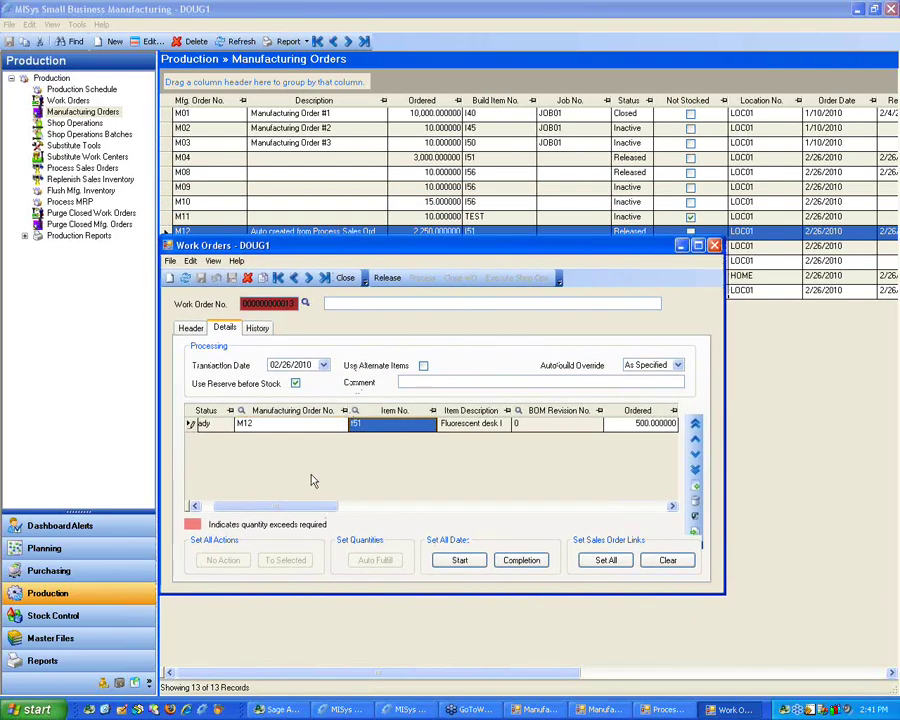
pyautogui.click(387, 277)
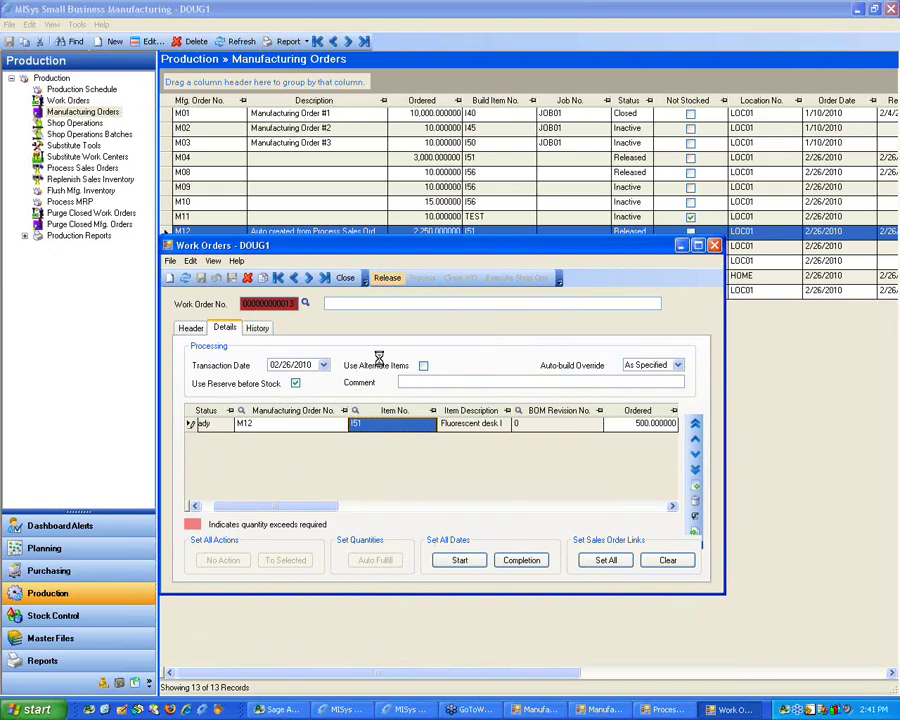
# Try to process the released work order's I51 line with the Complete action and a quantity of 100
pyautogui.click(232, 425)
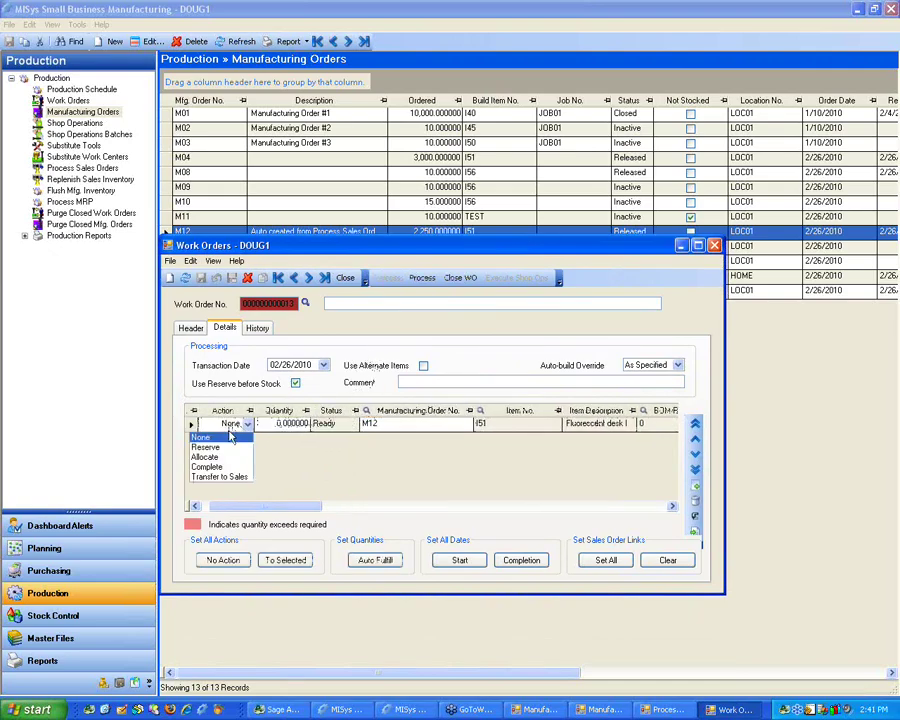
pyautogui.click(226, 466)
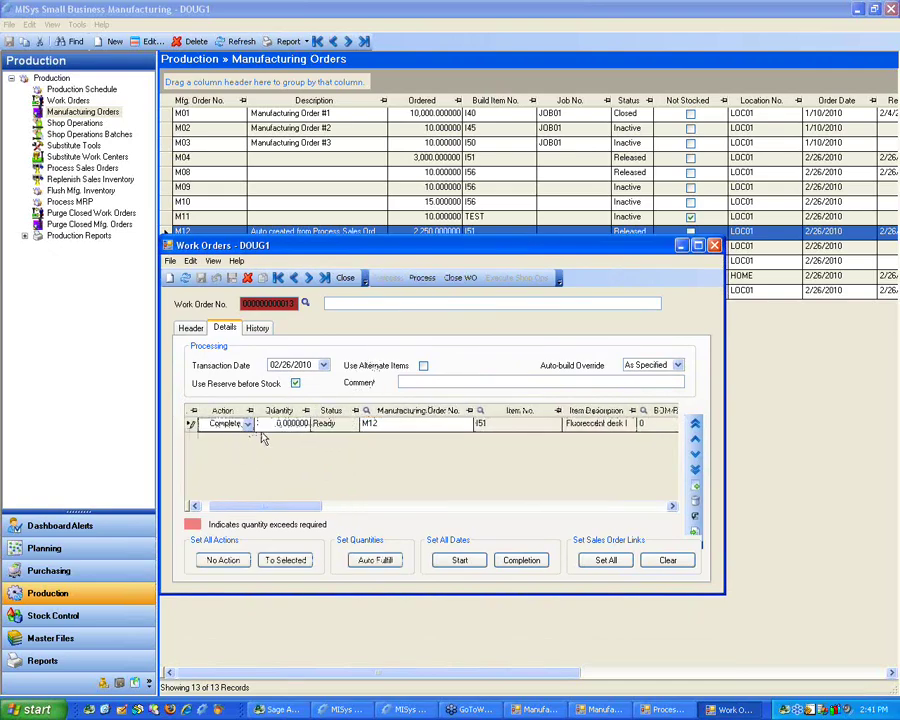
pyautogui.press('Tab')
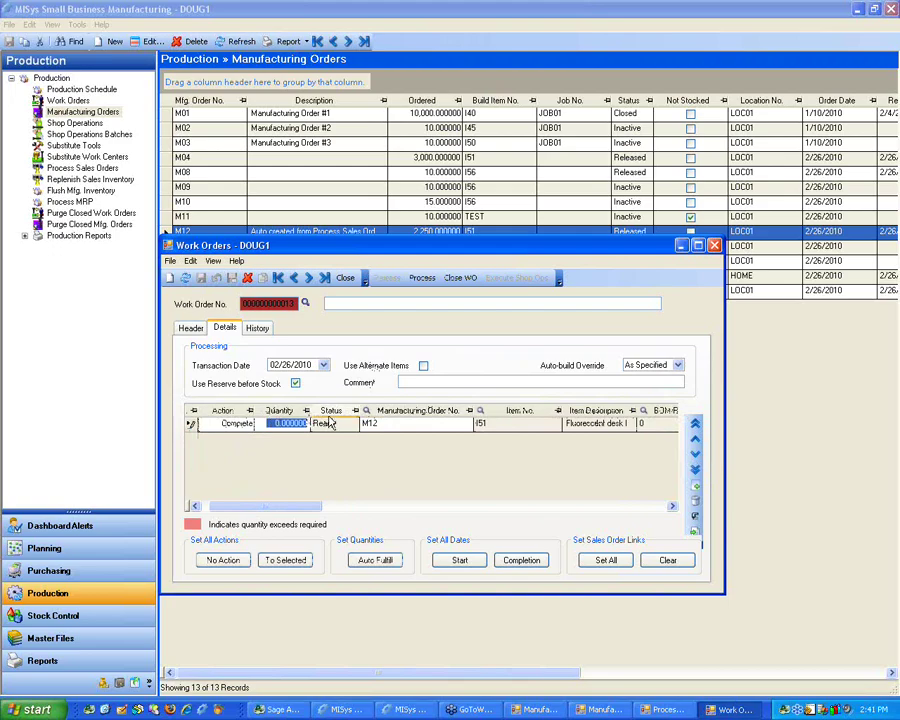
pyautogui.write('100')
pyautogui.press('Tab')
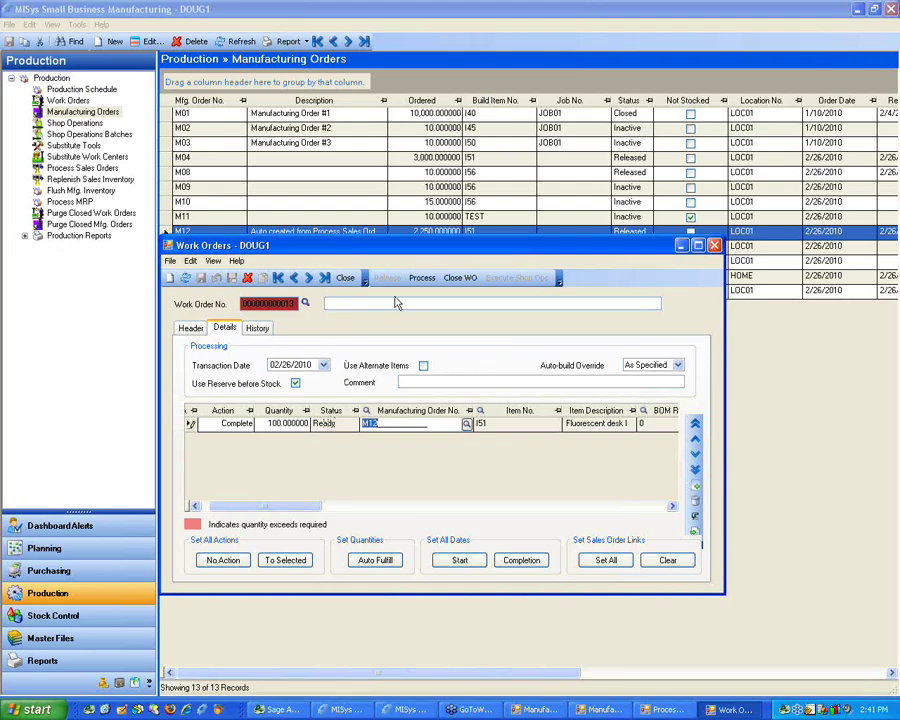
pyautogui.click(423, 278)
pyautogui.click(420, 393)
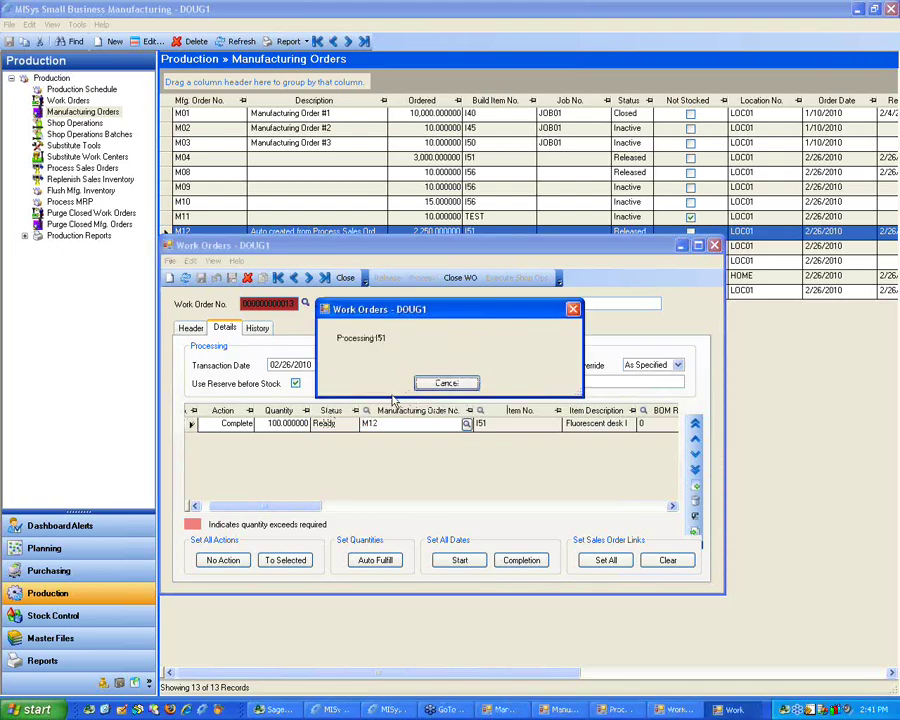
pyautogui.click(393, 378)
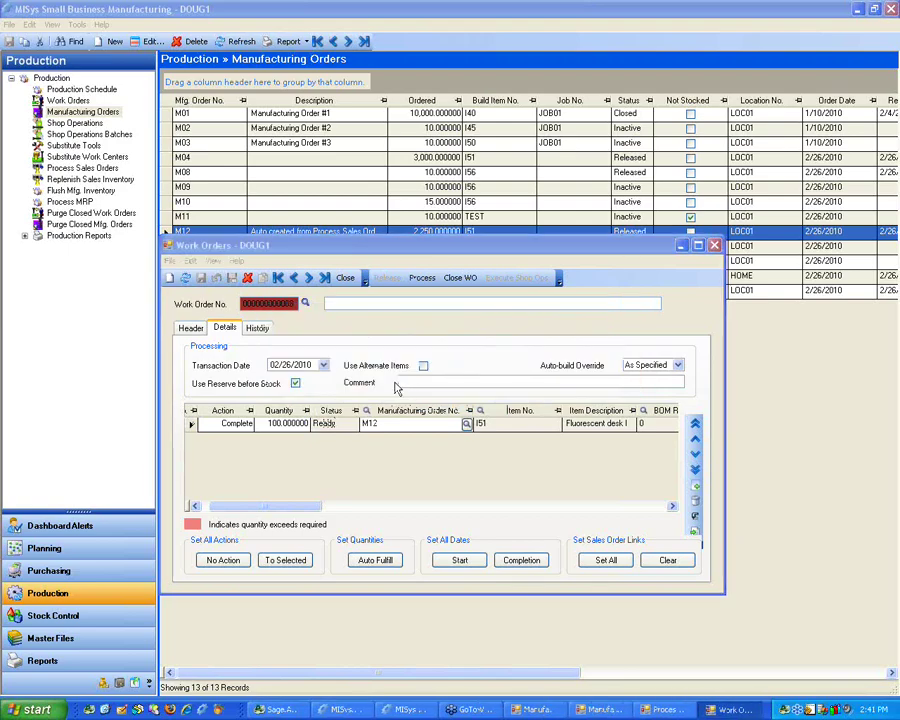
pyautogui.click(449, 396)
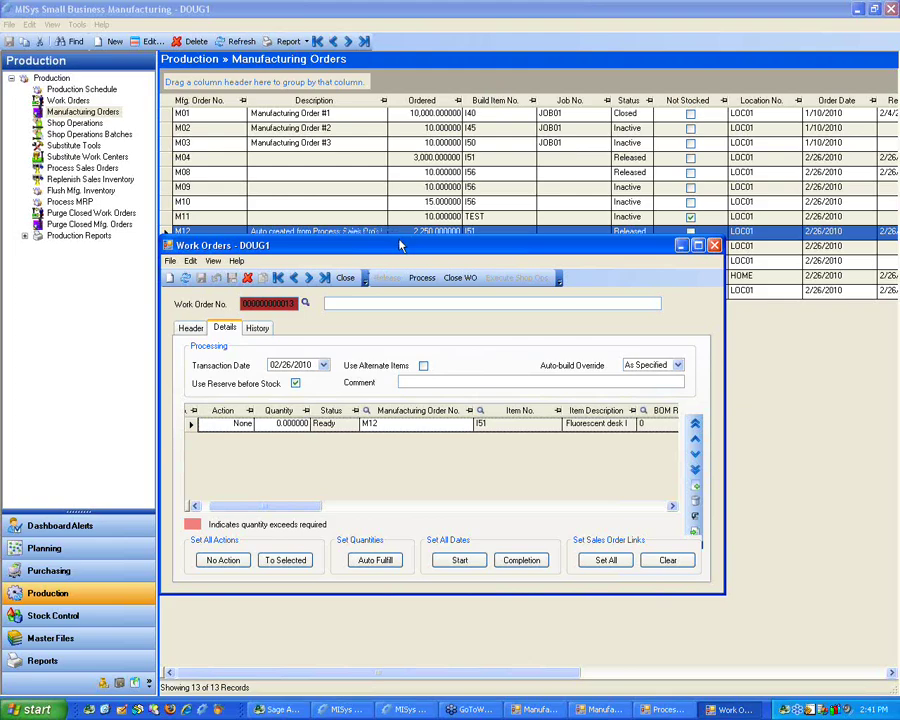
# Check the header of the manufacturing order for 2,250 of item I51 and review the Preferences in the company options
pyautogui.click(166, 232)
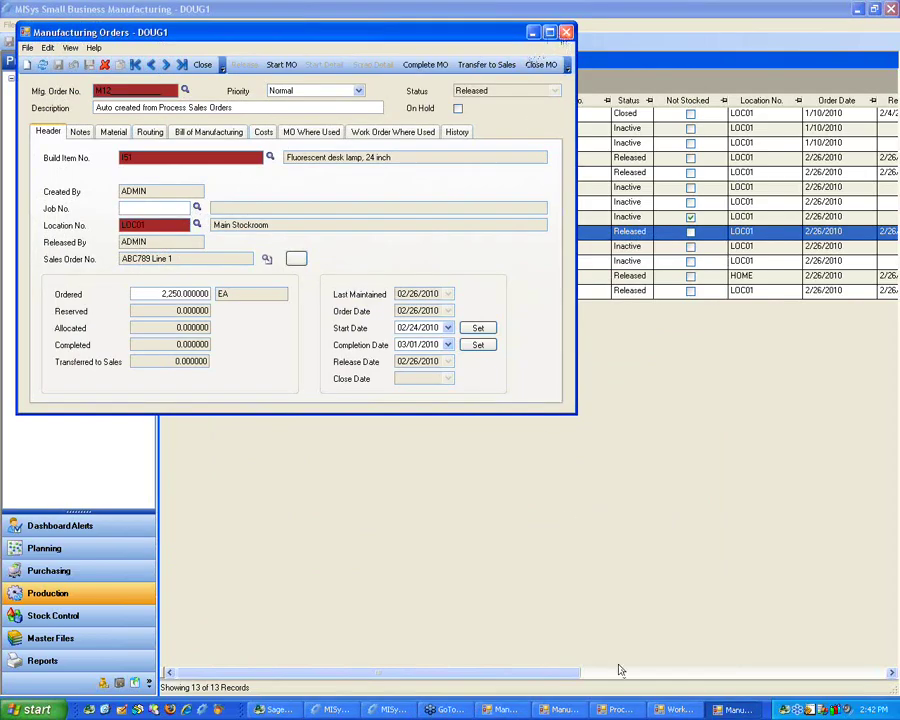
pyautogui.click(119, 685)
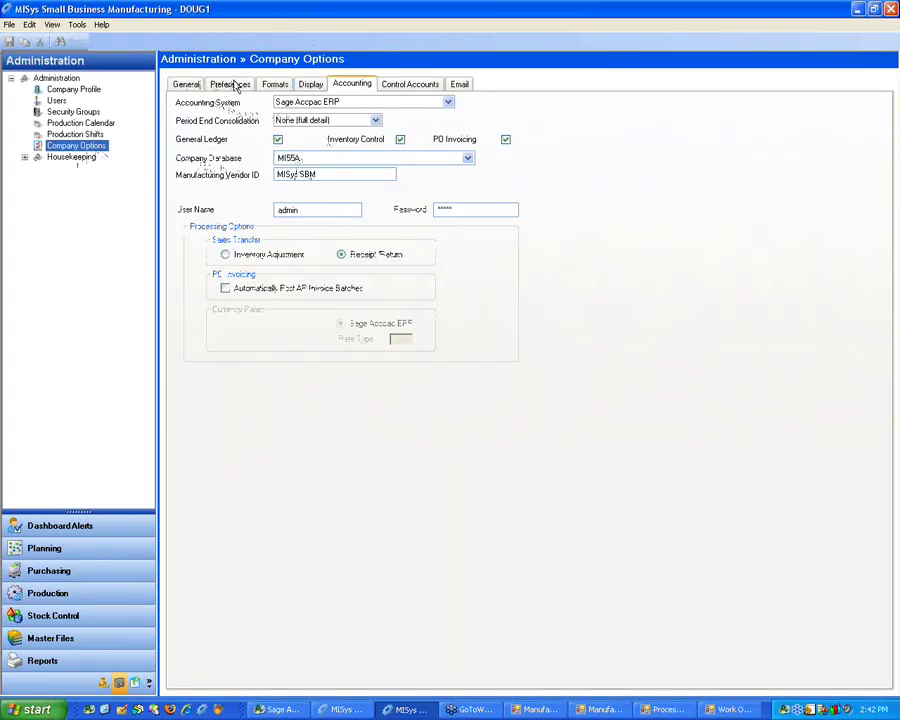
pyautogui.click(232, 85)
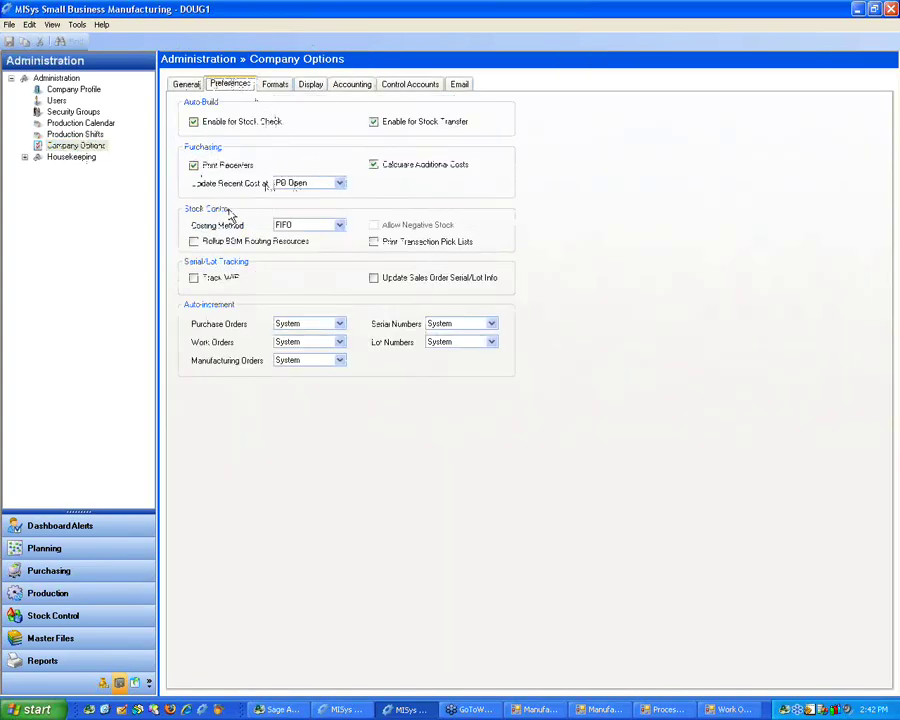
pyautogui.click(75, 134)
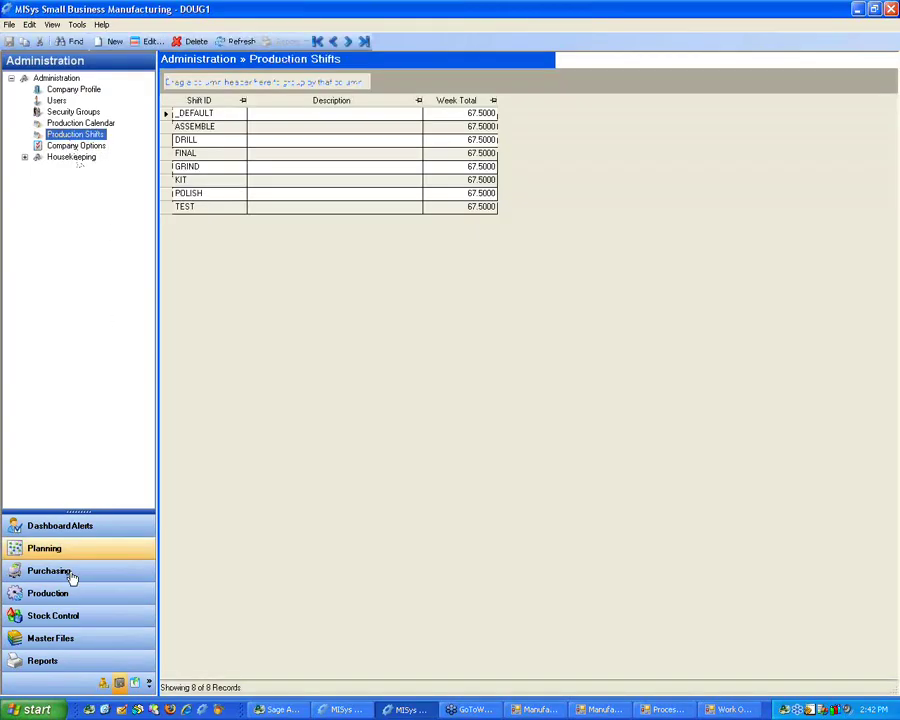
# Return 10,000 of item I45 to stock at location LOC01 through an item transfer
pyautogui.click(54, 616)
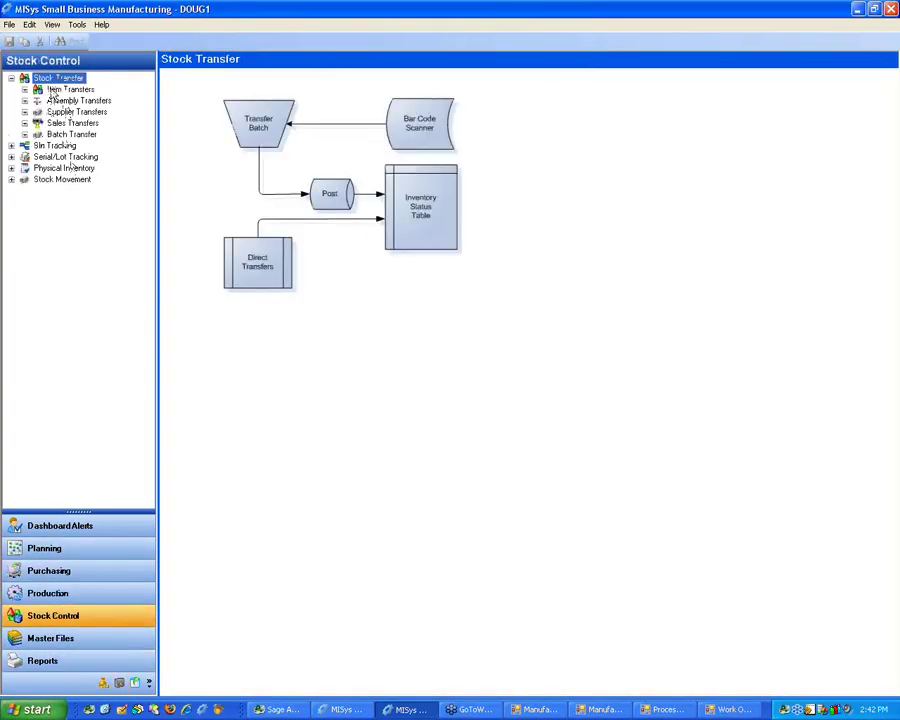
pyautogui.click(26, 91)
pyautogui.click(99, 100)
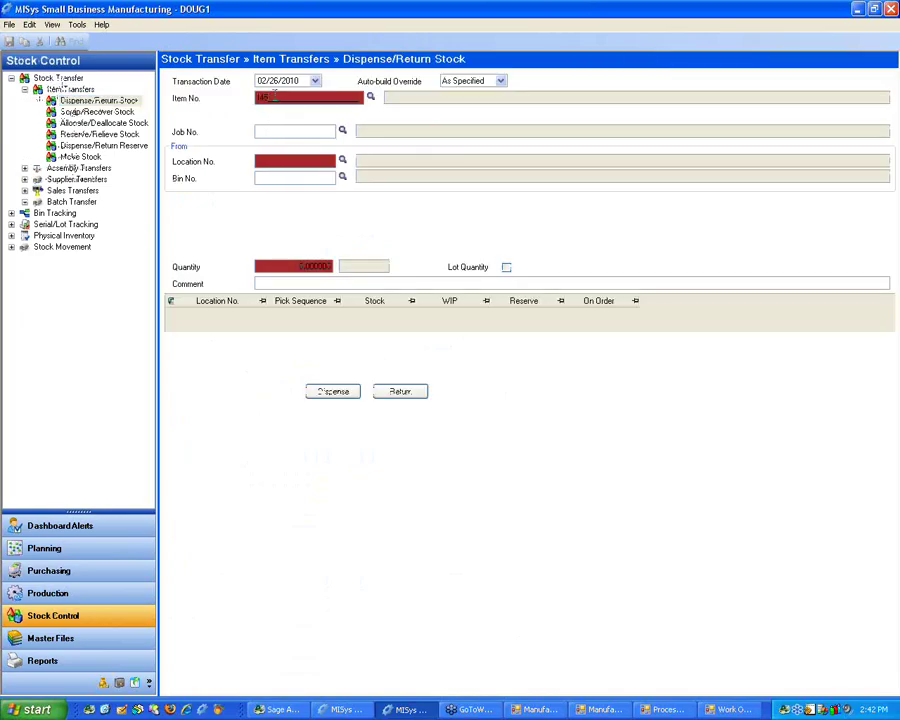
pyautogui.click(297, 160)
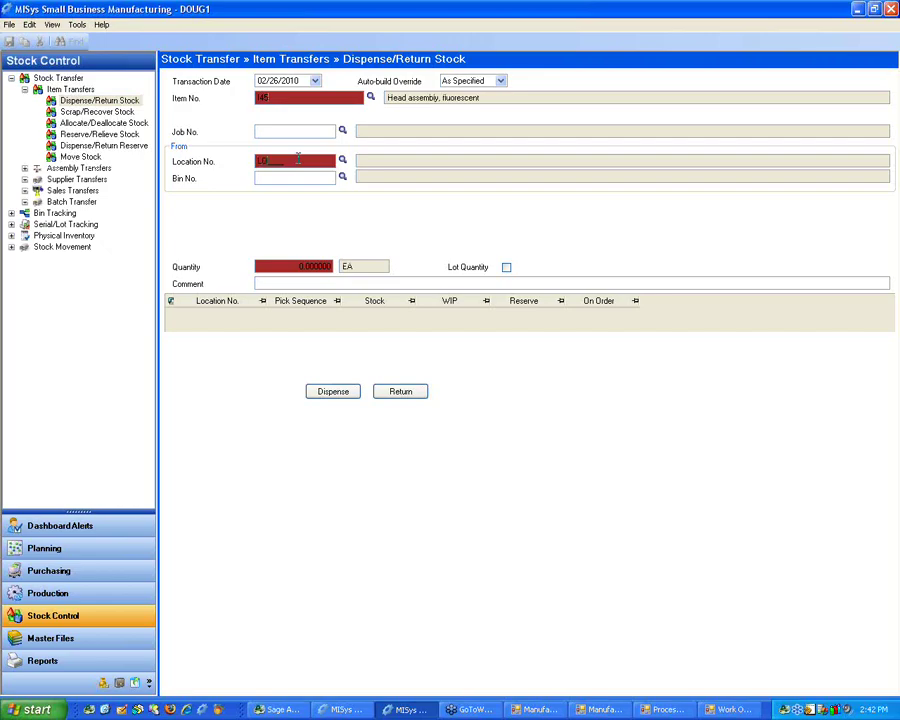
pyautogui.press('Tab')
pyautogui.press('Tab')
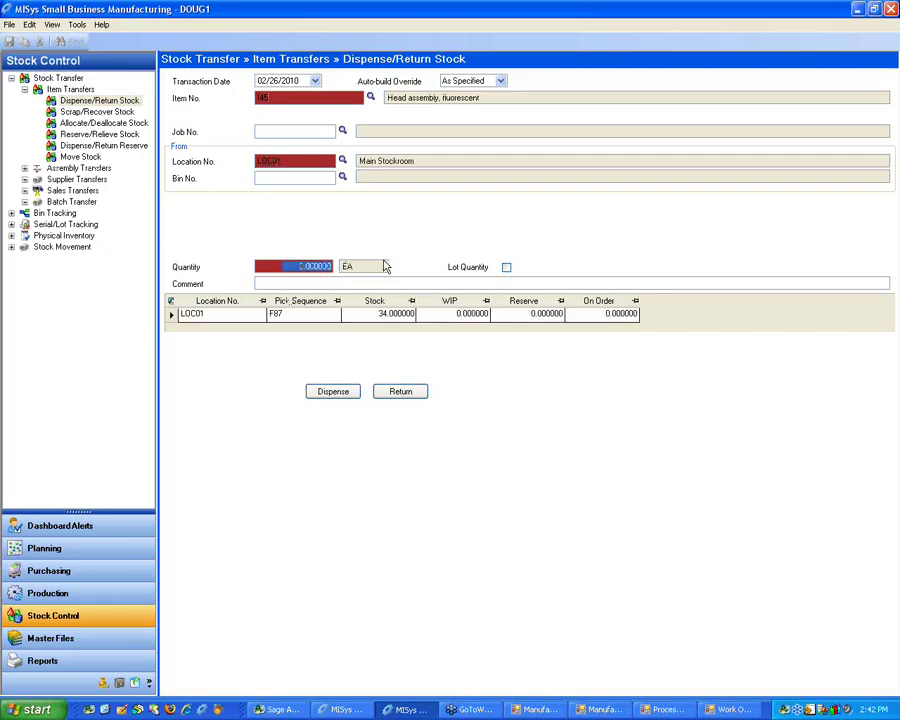
pyautogui.write('1')
pyautogui.click(399, 392)
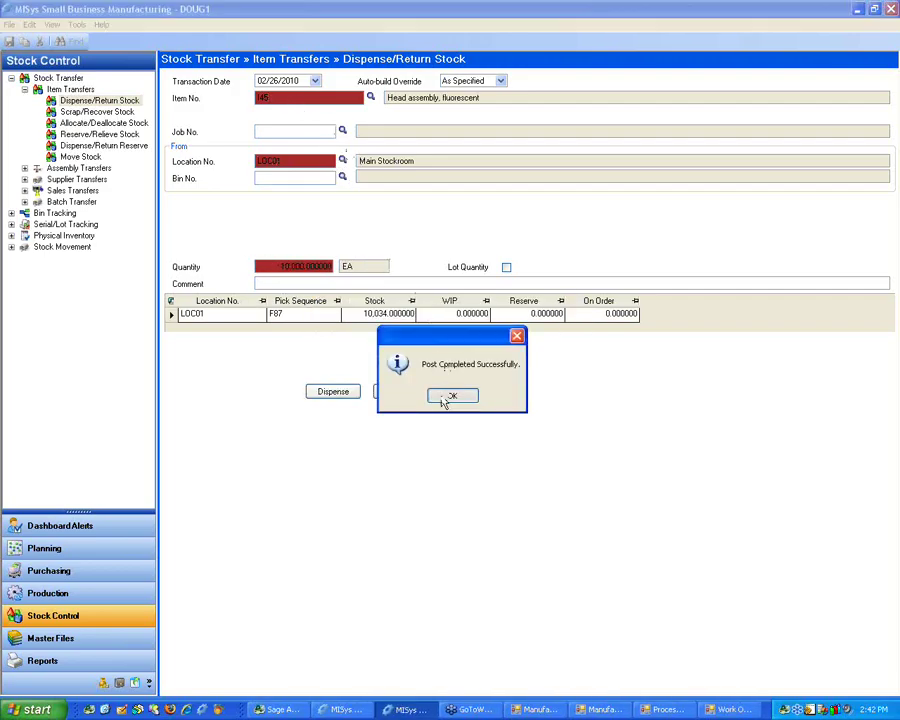
pyautogui.click(452, 395)
# Return 10,000 of item I40 to stock at location LOC01
pyautogui.click(291, 95)
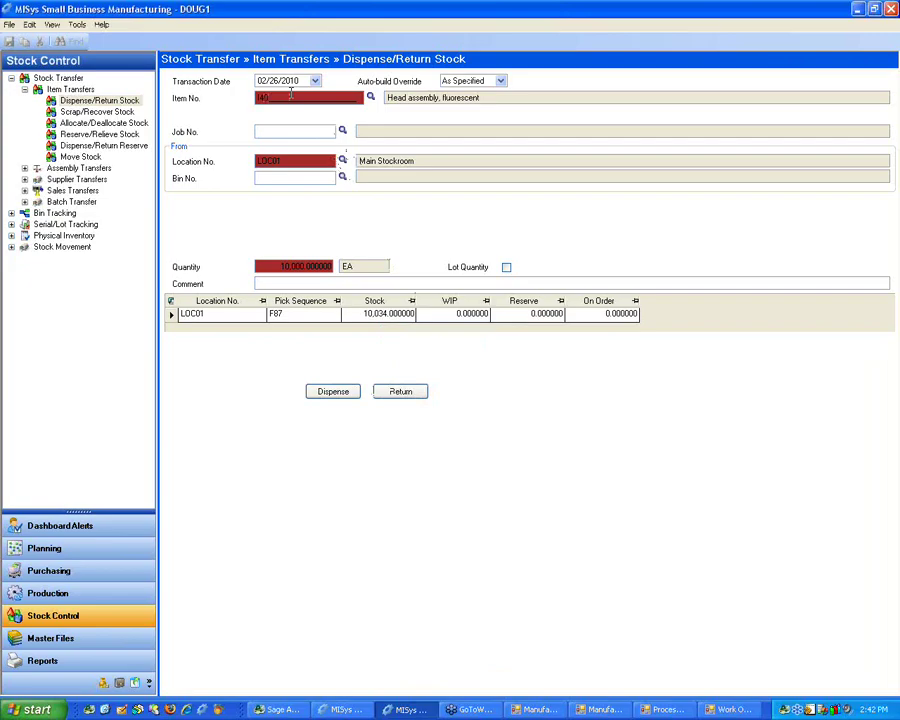
pyautogui.write('140')
pyautogui.press('Tab')
pyautogui.click(275, 267)
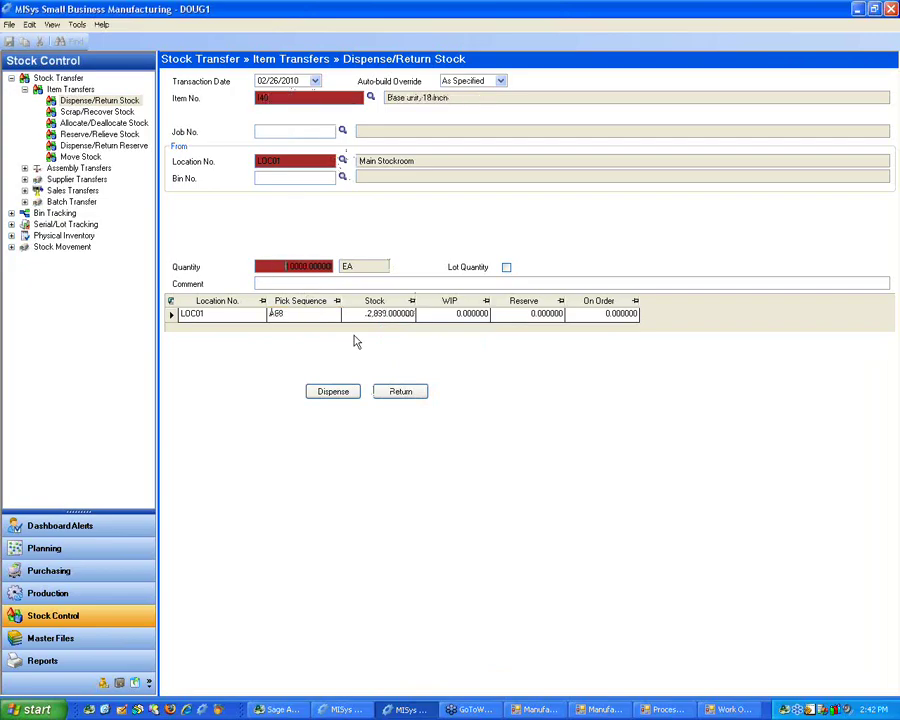
pyautogui.click(386, 396)
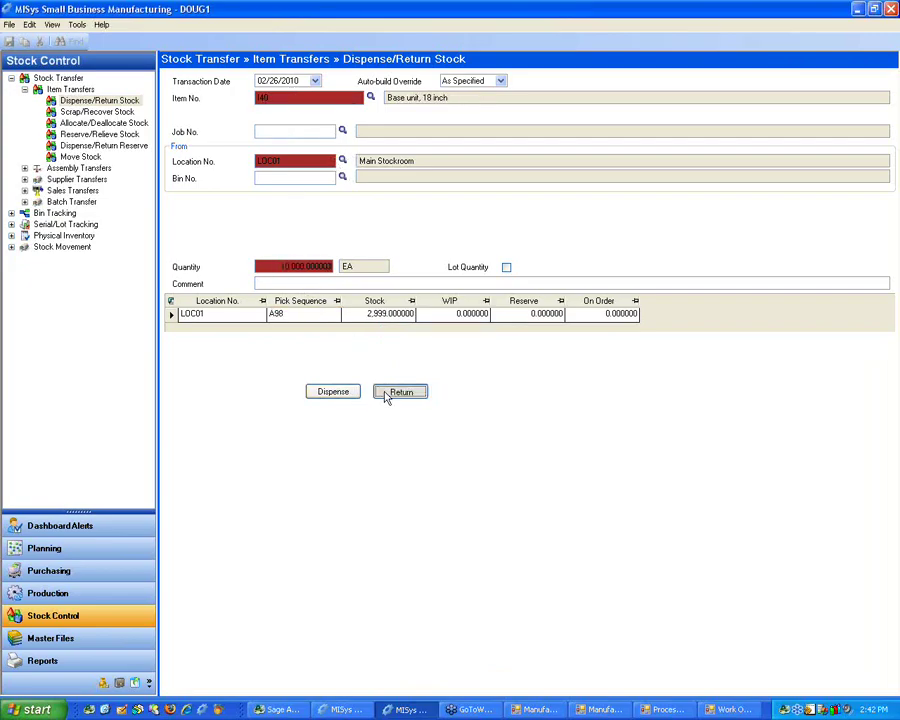
pyautogui.click(452, 397)
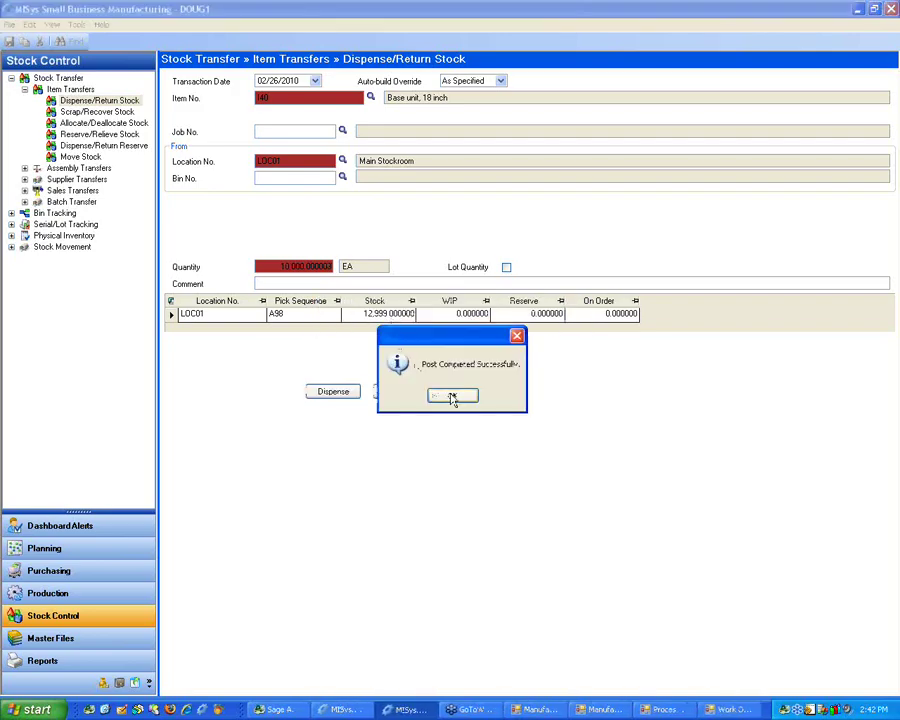
# Reopen the last work order in the production work orders list and show its line details
pyautogui.click(66, 590)
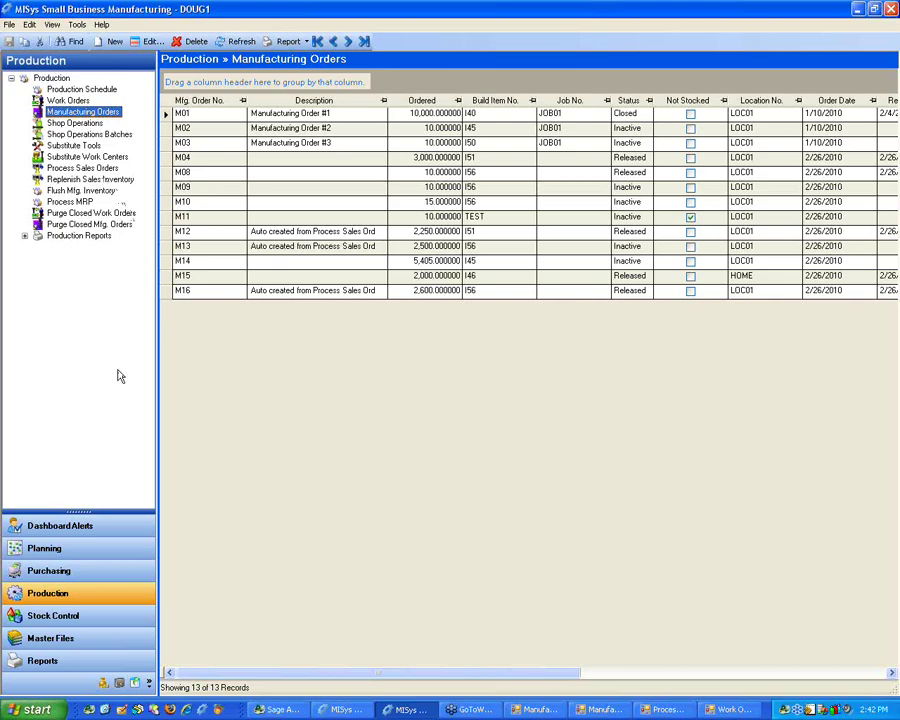
pyautogui.click(76, 101)
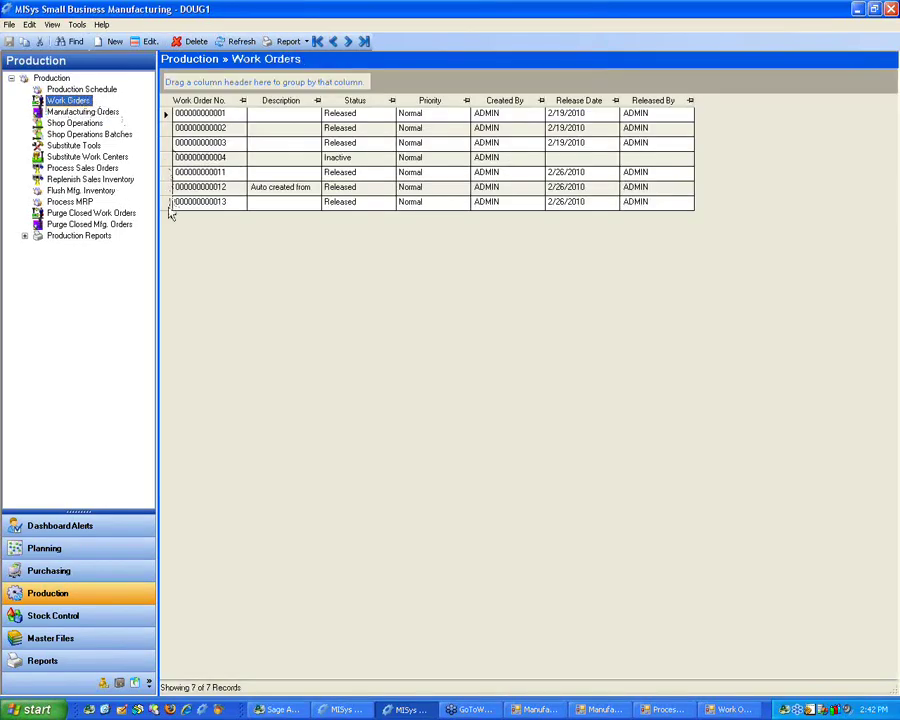
pyautogui.click(165, 203)
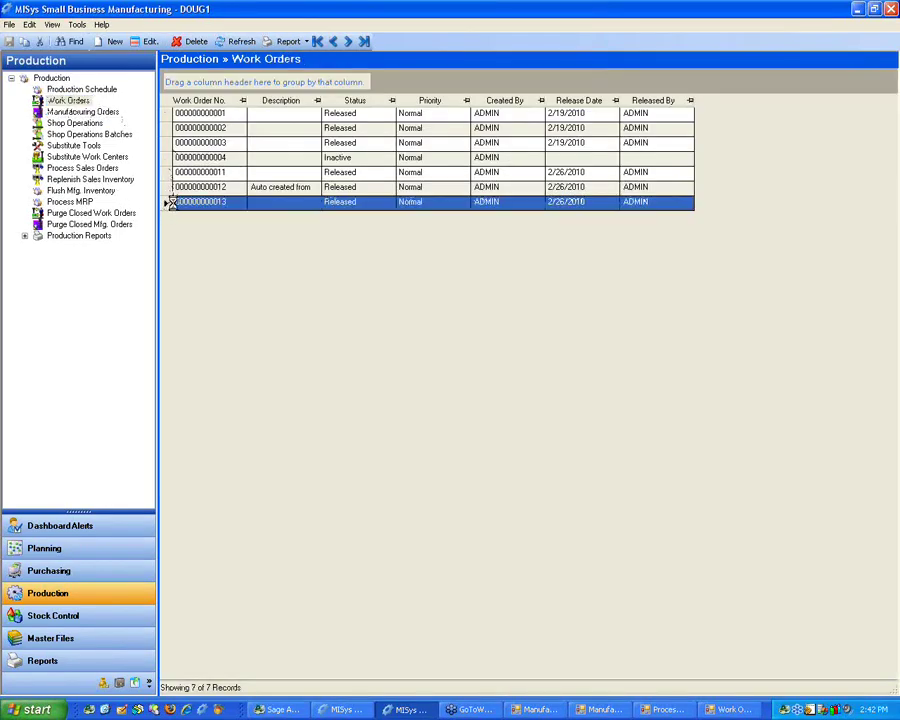
pyautogui.doubleClick(172, 202)
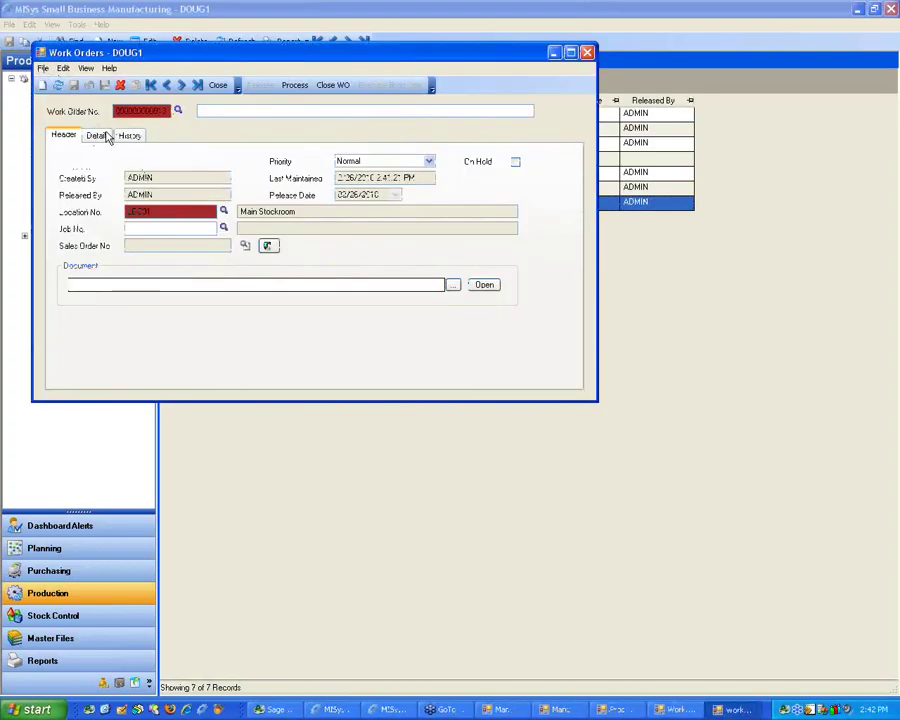
pyautogui.click(97, 136)
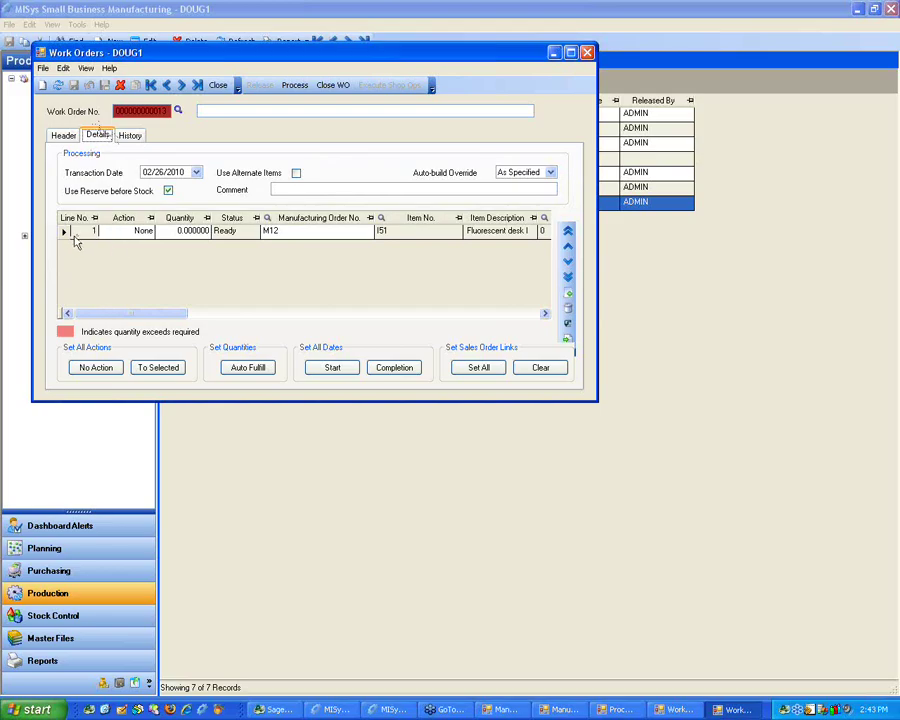
# Process the work order's I51 line with the Complete action and a quantity of 10
pyautogui.click(132, 234)
pyautogui.click(148, 233)
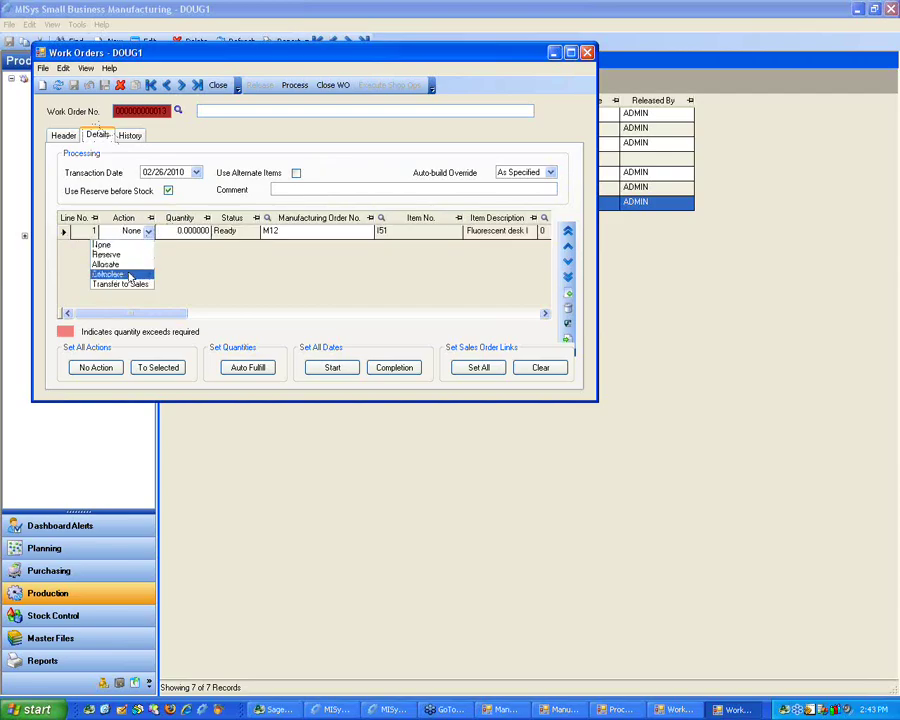
pyautogui.click(130, 274)
pyautogui.press('Tab')
pyautogui.write('10.')
pyautogui.press('Tab')
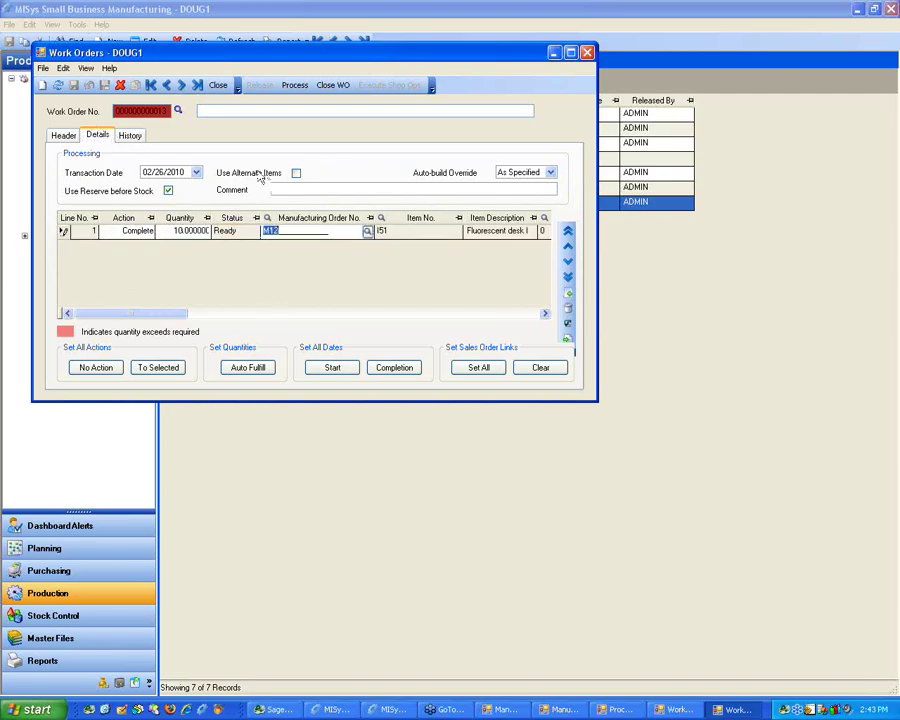
pyautogui.click(296, 88)
pyautogui.click(427, 398)
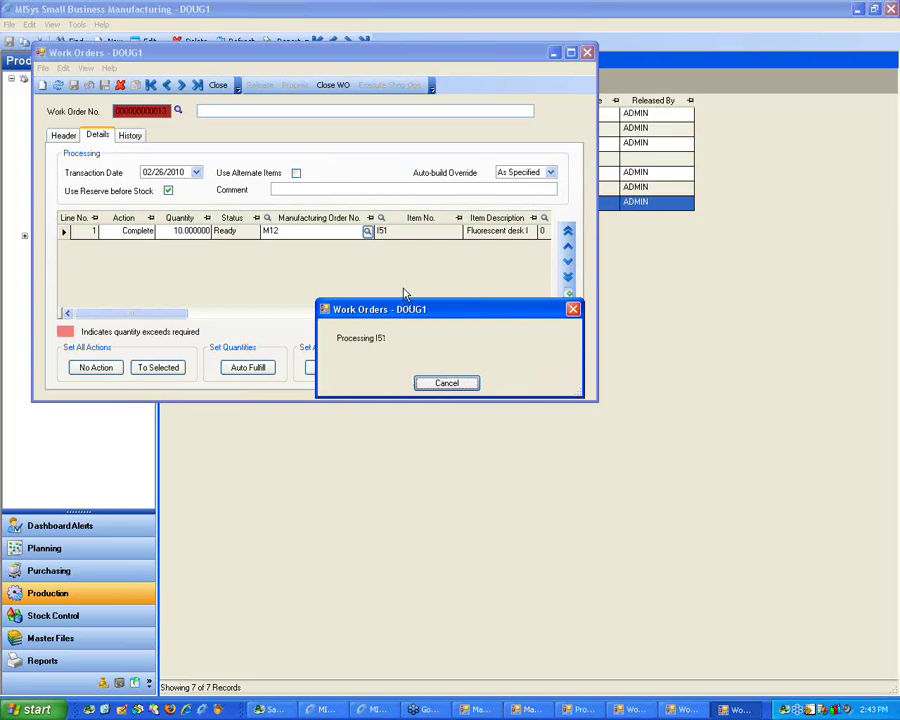
pyautogui.click(450, 395)
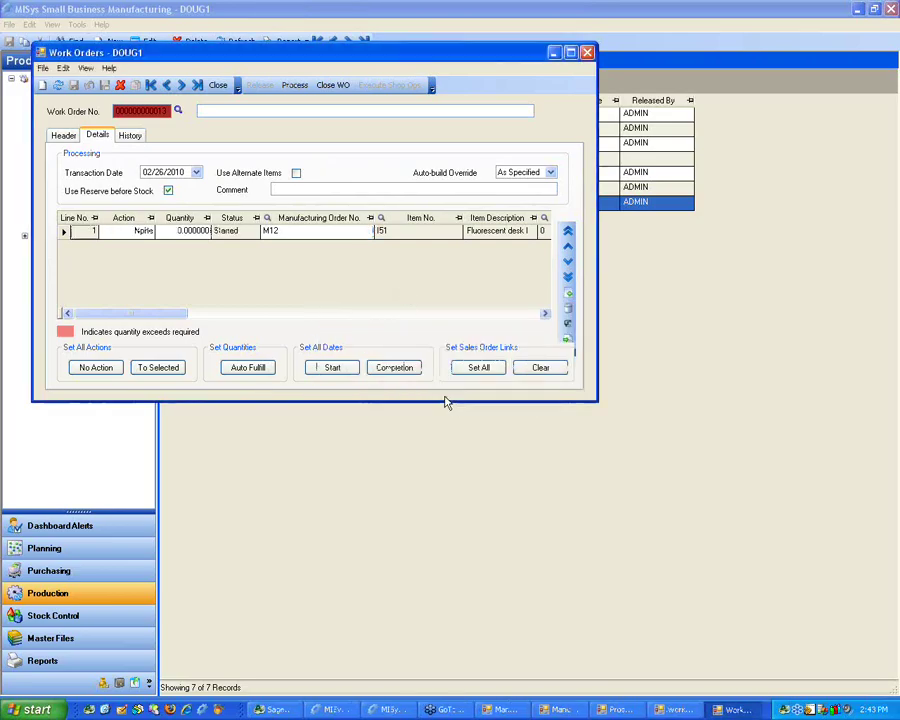
# Open the manufacturing order for 2,250 of item I51 to check its completed quantity
pyautogui.click(376, 599)
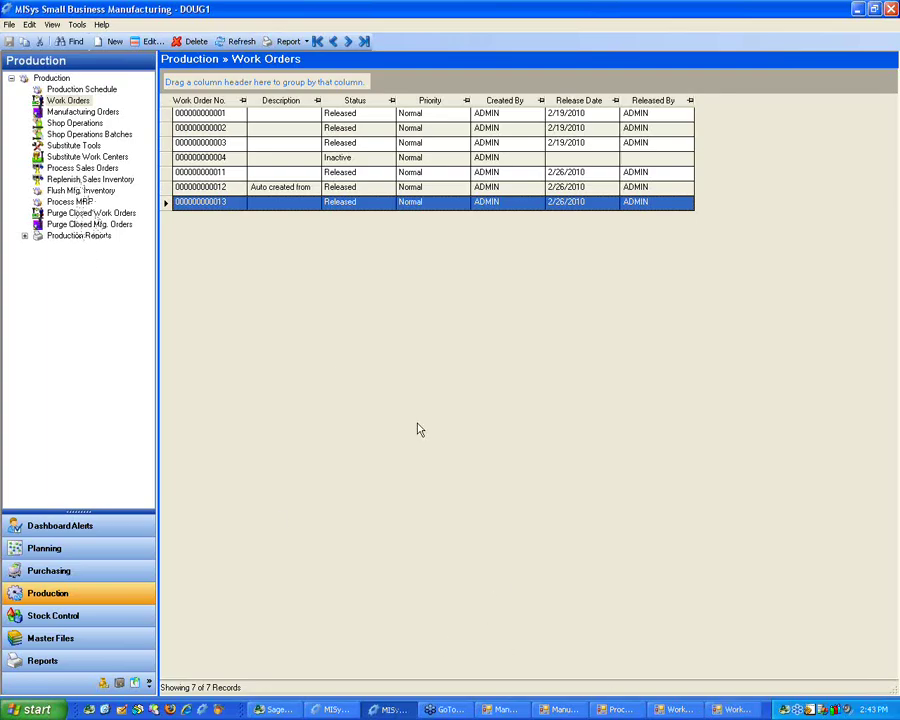
pyautogui.click(72, 113)
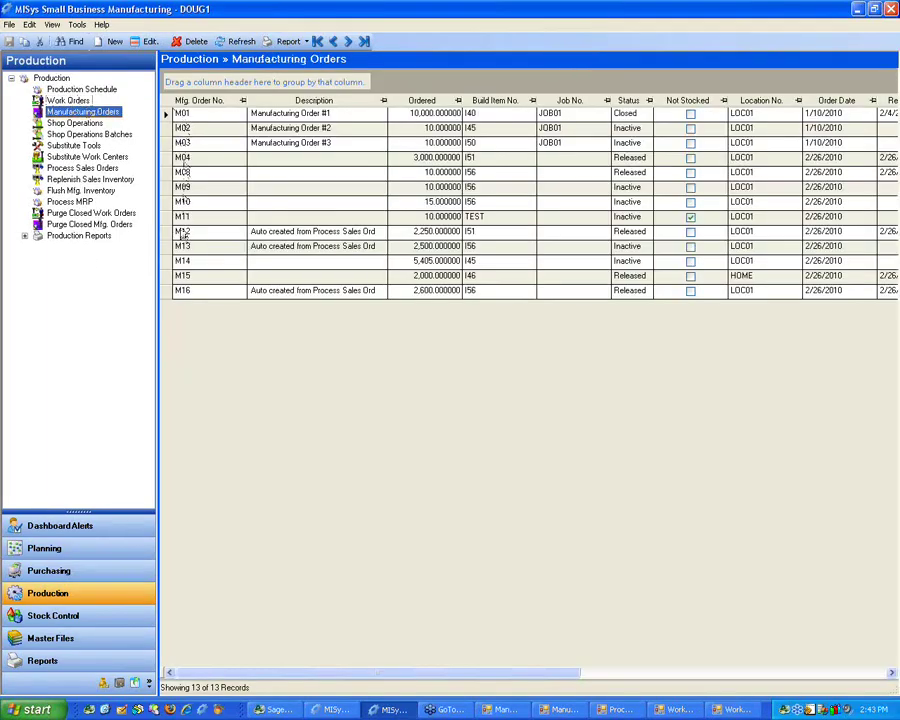
pyautogui.click(165, 231)
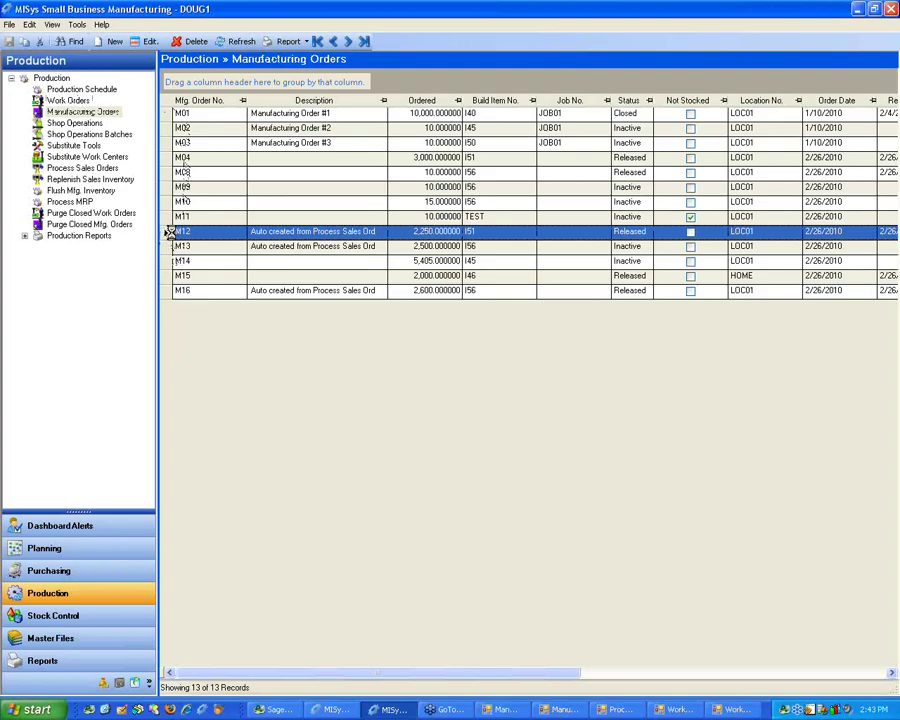
pyautogui.doubleClick(170, 232)
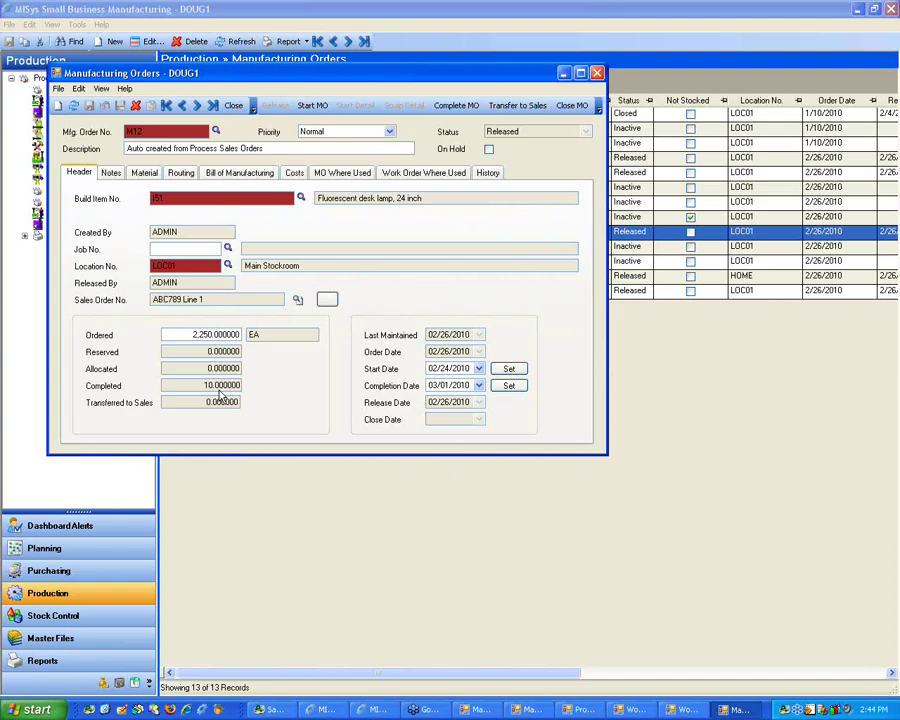
# Review the material components of manufacturing order M12 and close the order
pyautogui.click(144, 172)
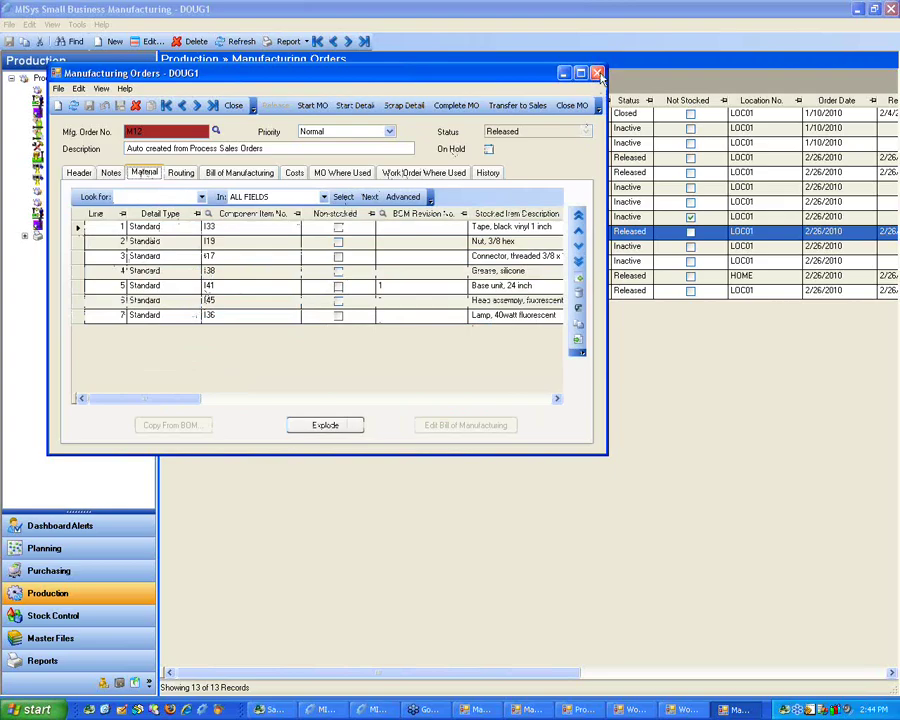
pyautogui.press('Escape')
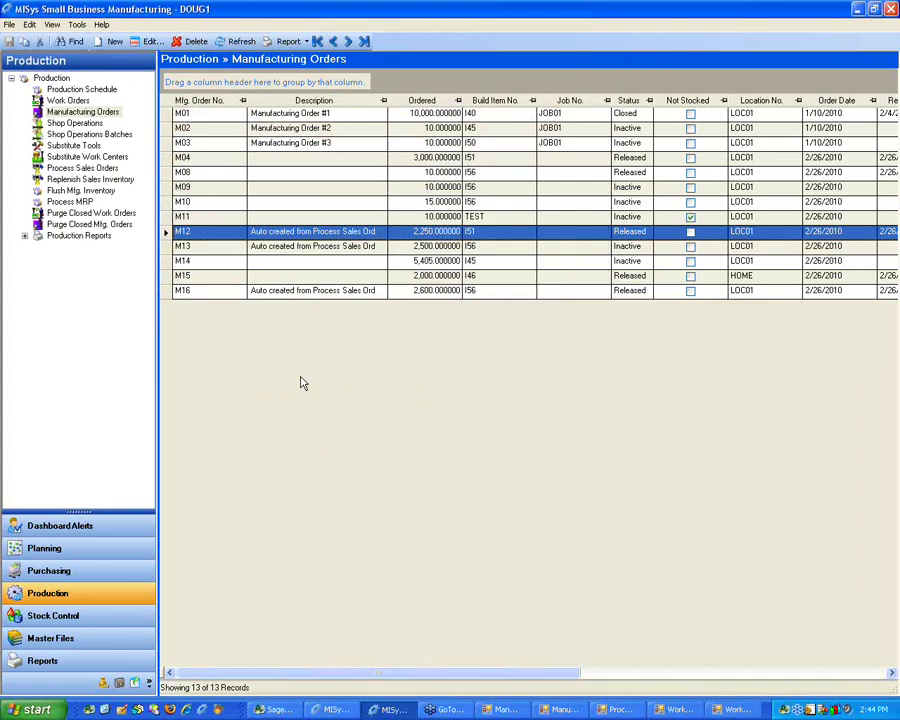
# Create a new work order with location LOC01
pyautogui.click(68, 100)
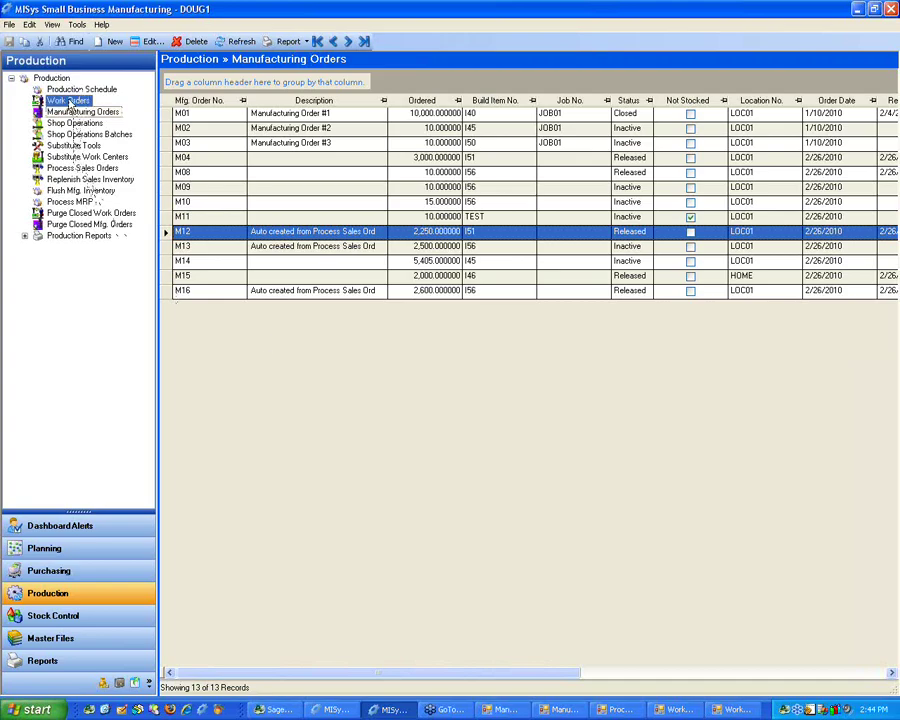
pyautogui.click(113, 41)
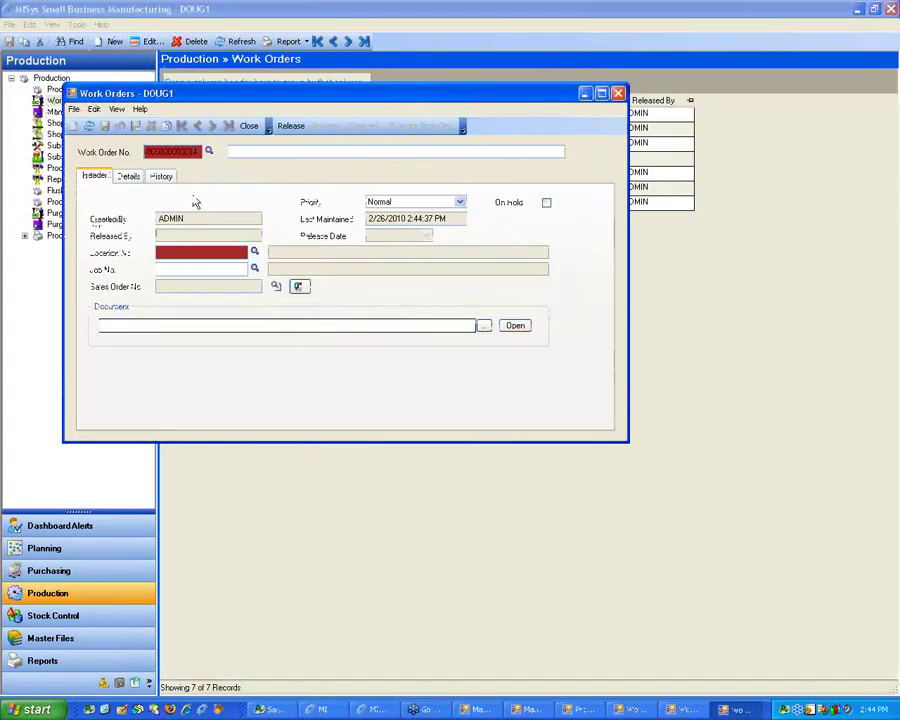
pyautogui.click(200, 252)
pyautogui.write('LOCO1')
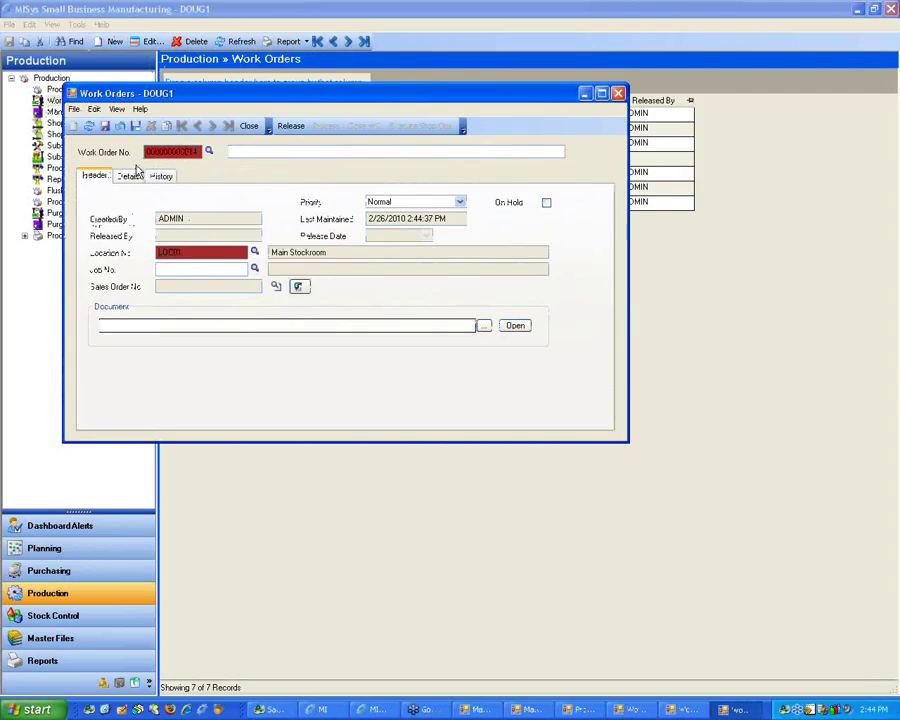
# Add a detail line to the work order for item I56 with an ordered quantity of 50
pyautogui.click(128, 175)
pyautogui.rightClick(176, 282)
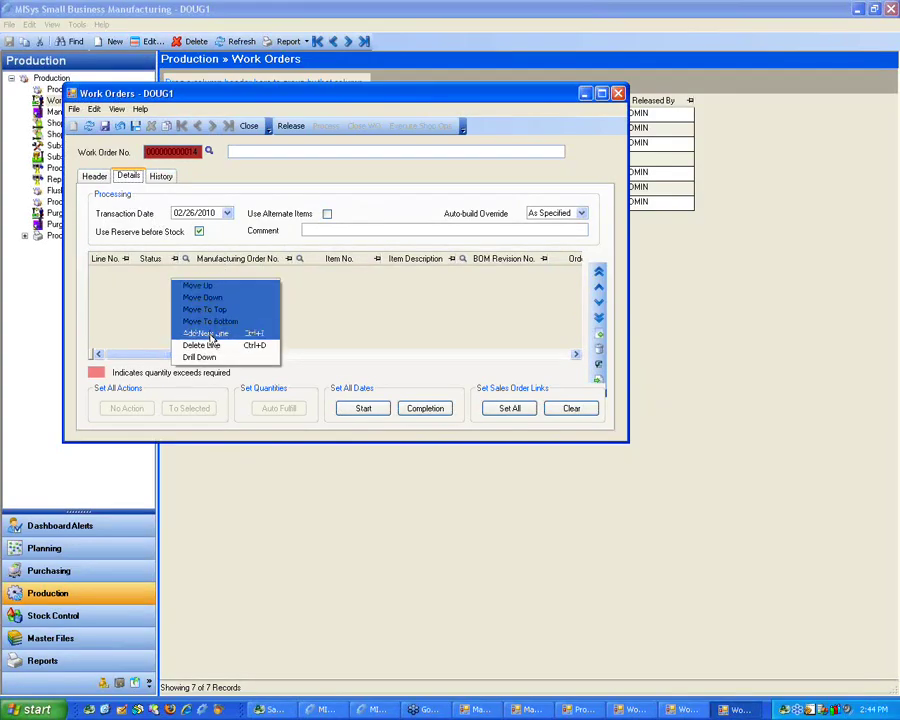
pyautogui.click(206, 333)
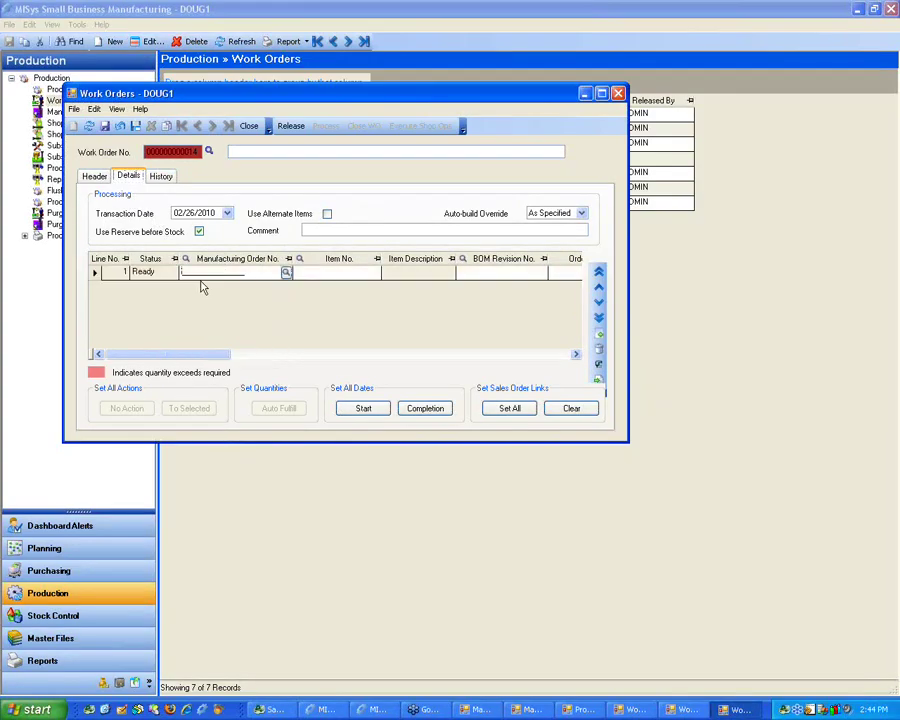
pyautogui.press('Tab')
pyautogui.write('156')
pyautogui.press('Tab')
pyautogui.press('Tab')
pyautogui.press('Tab')
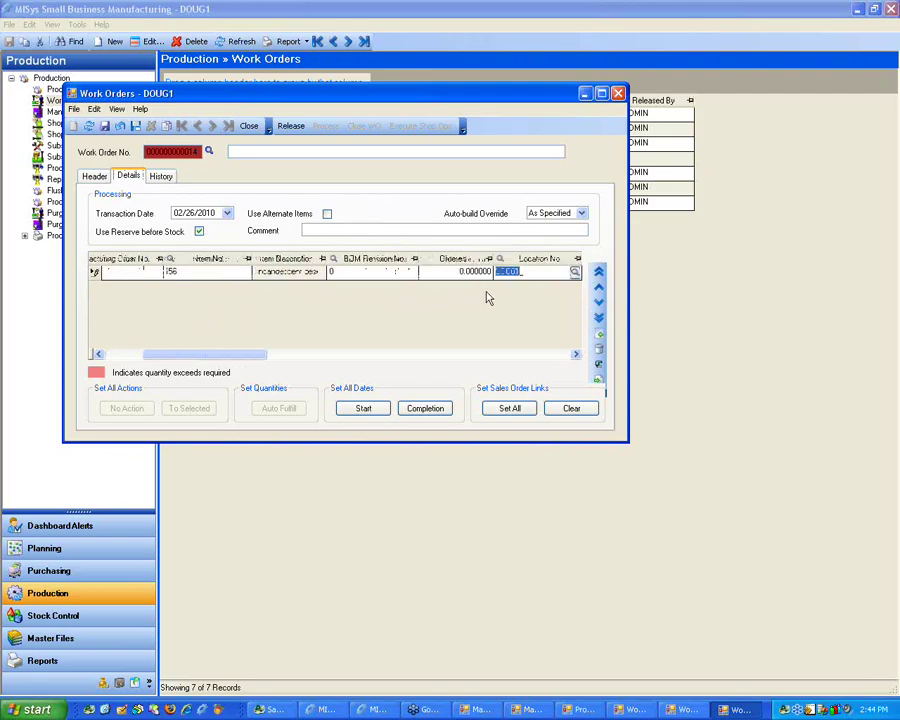
pyautogui.hotkey('shift', 'Tab')
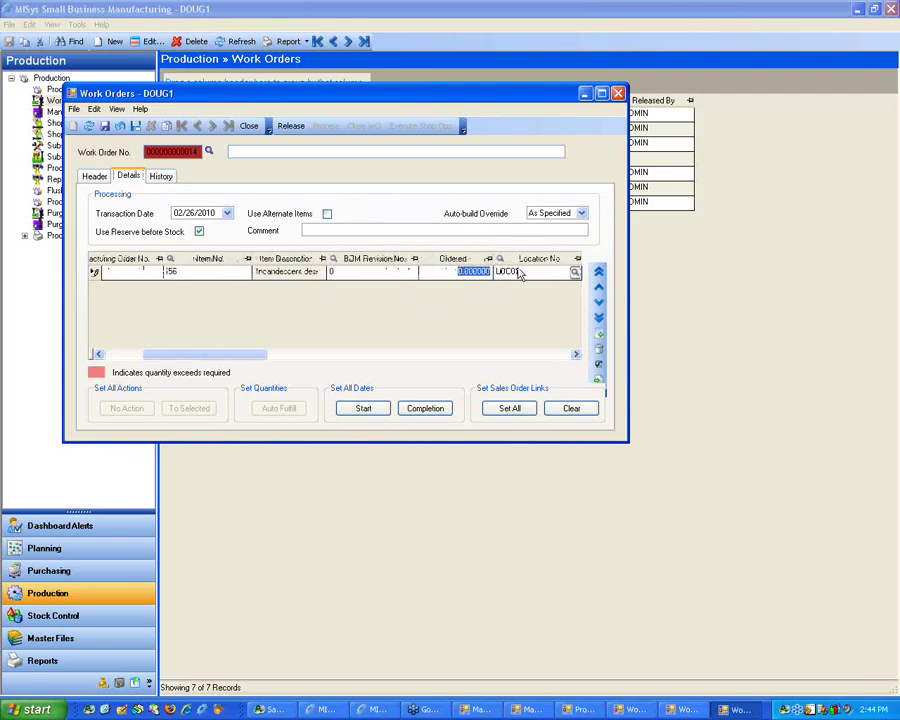
pyautogui.write('50')
pyautogui.press('Tab')
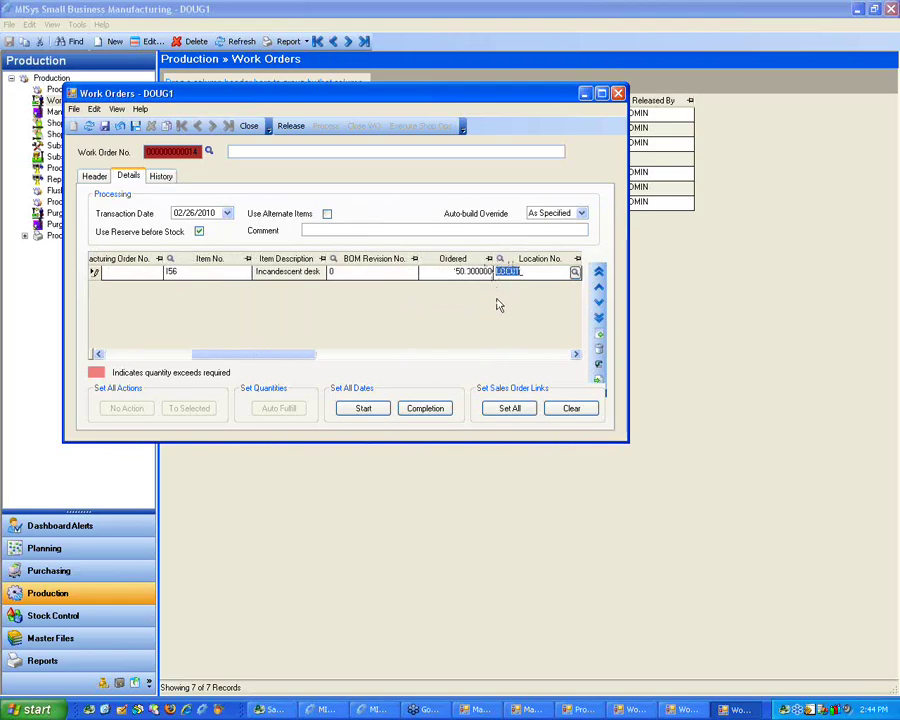
# Set the line's start date to 2/26/2010 and completion date to 3/19/2010, and decline automatic creation of new lines
pyautogui.press('Tab')
pyautogui.press('Tab')
pyautogui.press('Tab')
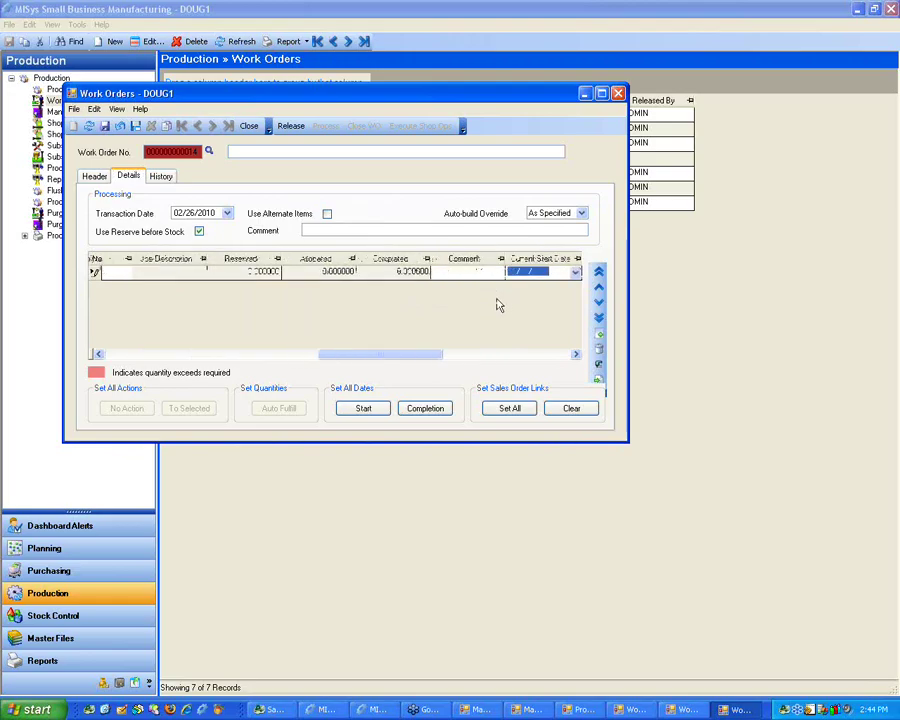
pyautogui.click(576, 272)
pyautogui.click(556, 355)
pyautogui.press('Tab')
pyautogui.press('Tab')
pyautogui.press('Tab')
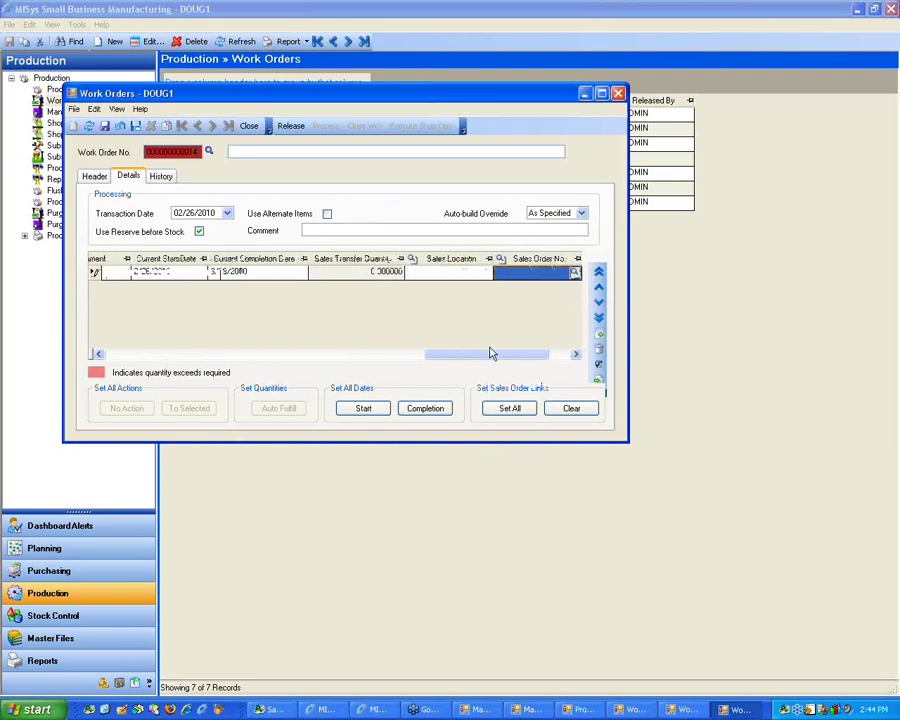
pyautogui.moveTo(480, 358); pyautogui.dragTo(502, 358)
pyautogui.press('Tab')
pyautogui.press('Tab')
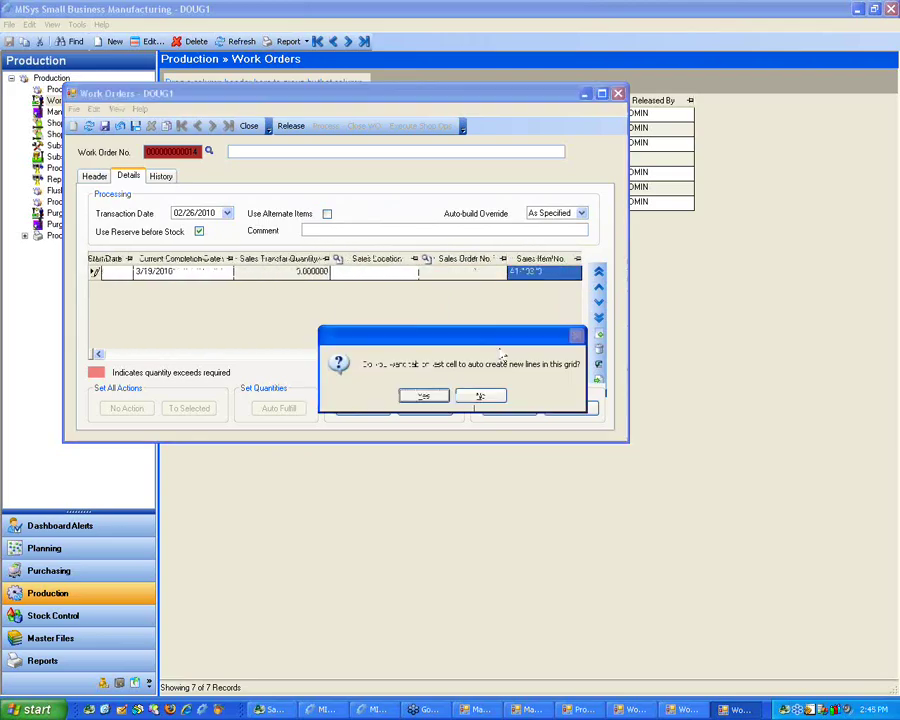
pyautogui.click(462, 397)
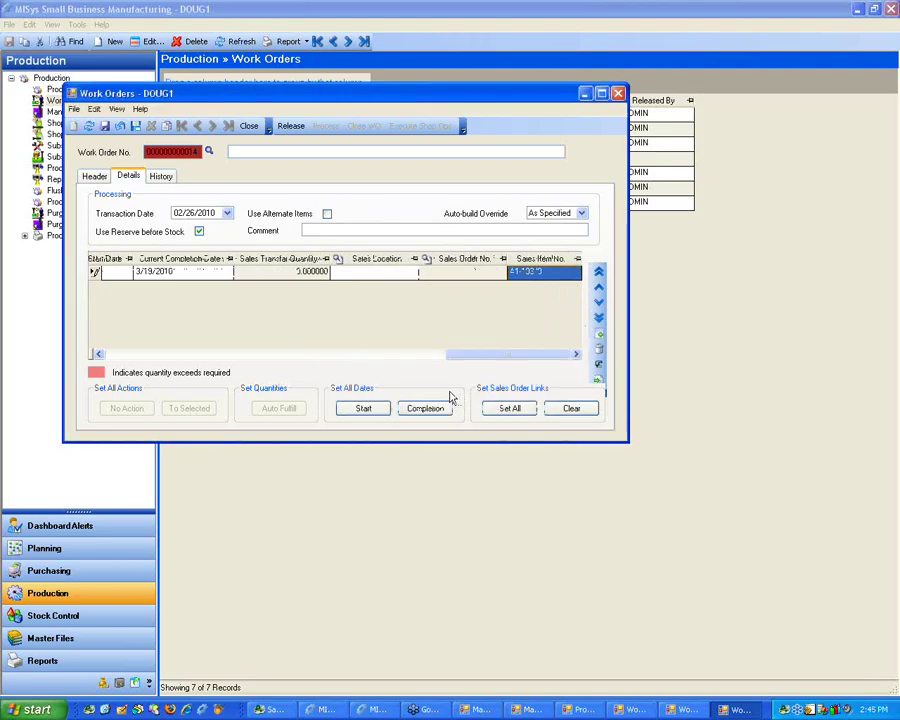
# Link the work order line to manufacturing order M13
pyautogui.moveTo(478, 362); pyautogui.dragTo(123, 344)
pyautogui.click(287, 273)
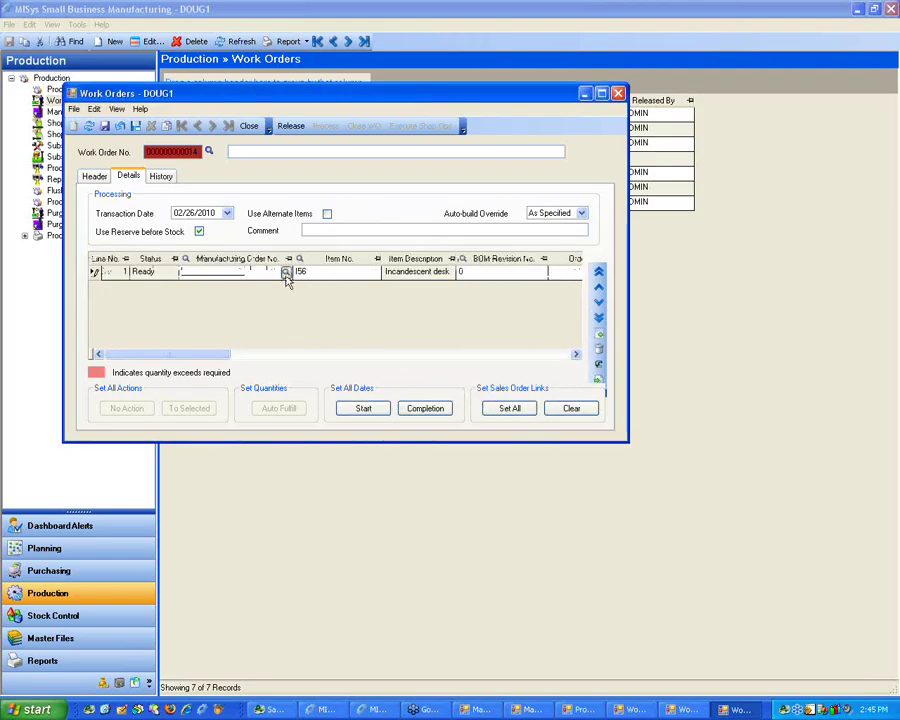
pyautogui.click(268, 341)
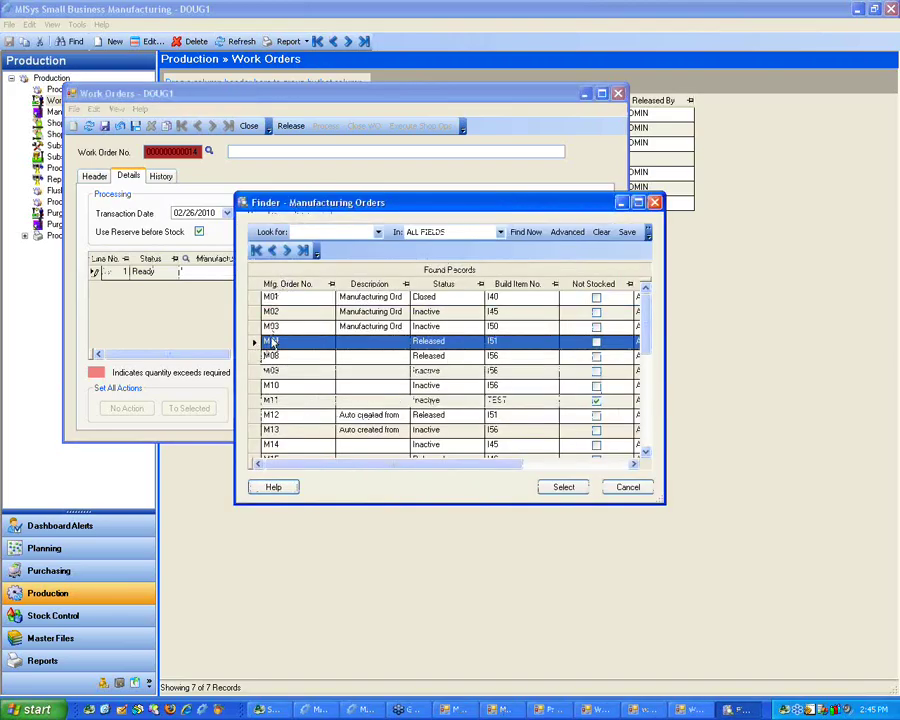
pyautogui.scroll(-1, 266, 341)
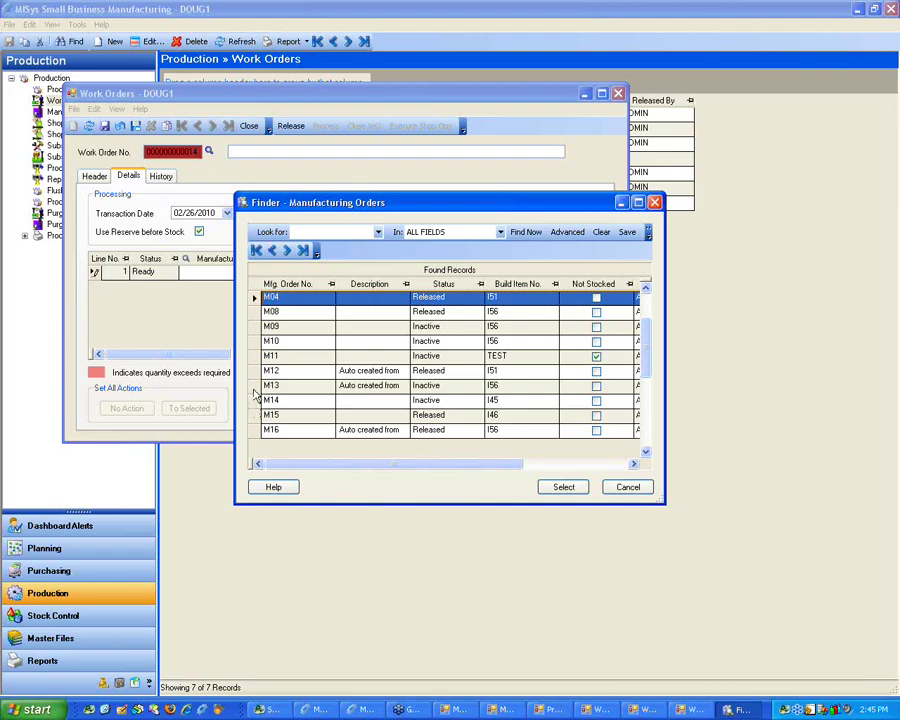
pyautogui.doubleClick(258, 386)
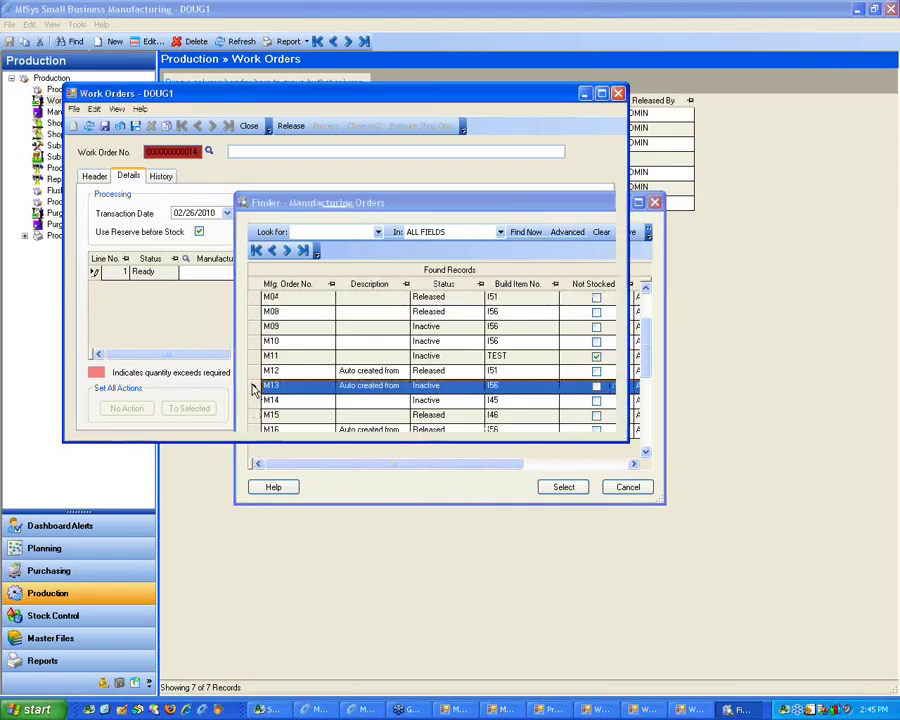
pyautogui.click(352, 405)
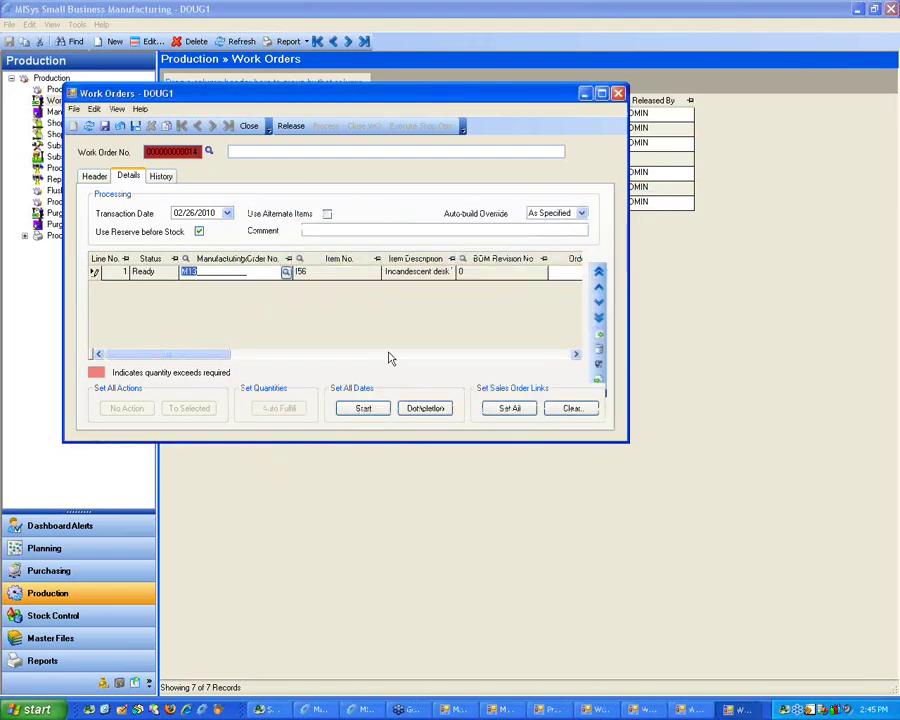
# Link the work order line to manufacturing order M15, and save and close the work order
pyautogui.click(286, 272)
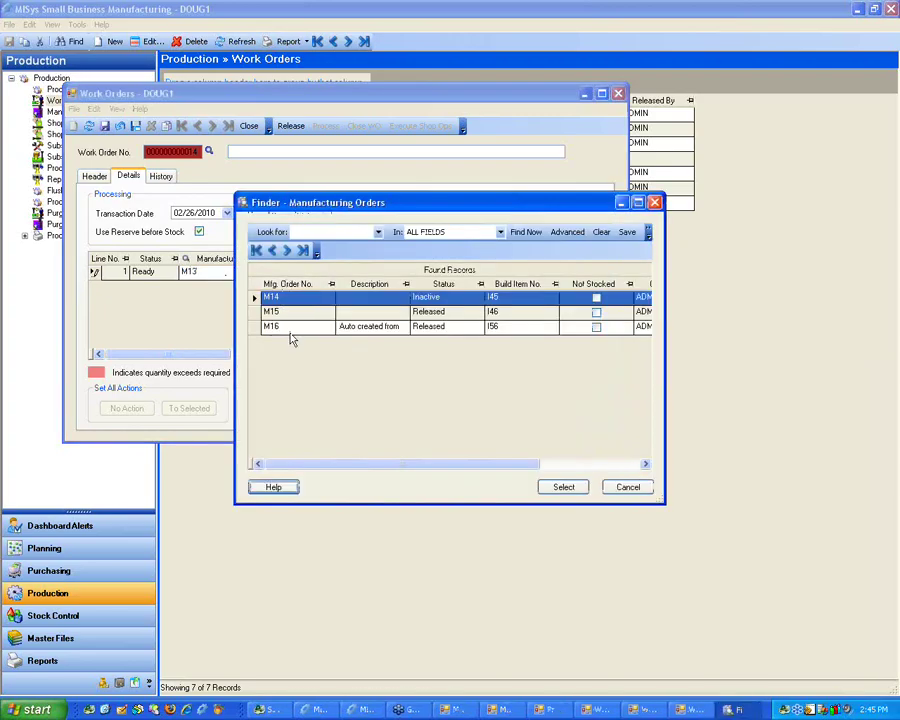
pyautogui.doubleClick(268, 311)
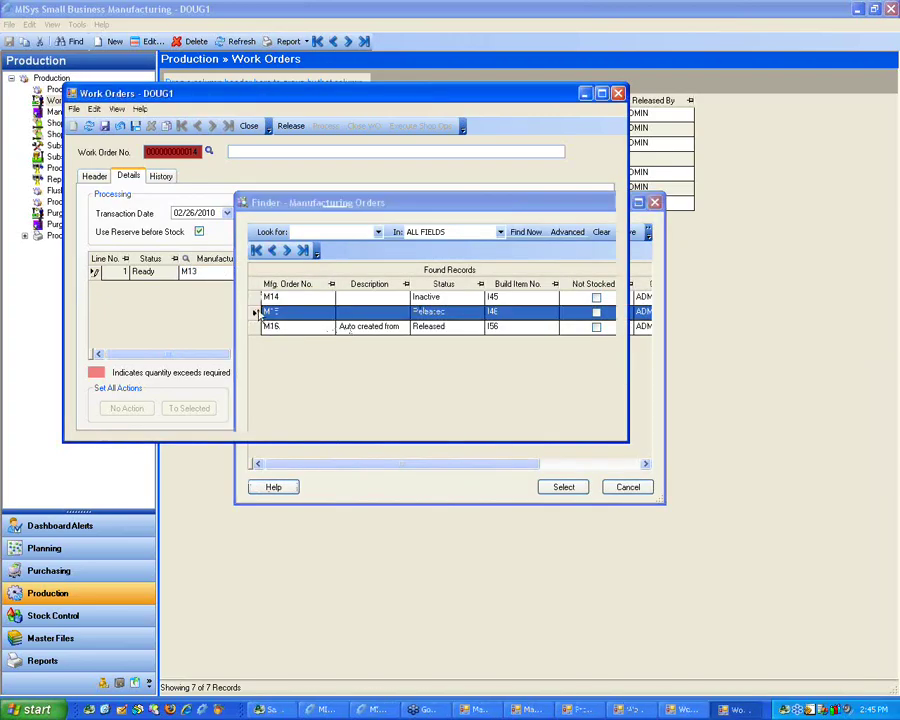
pyautogui.click(105, 127)
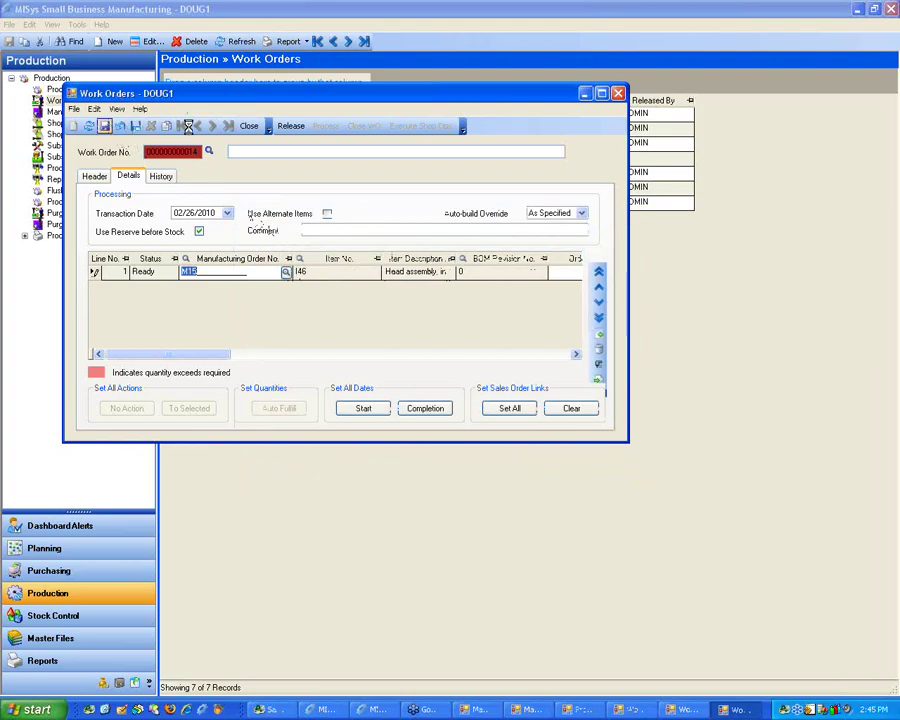
pyautogui.click(618, 94)
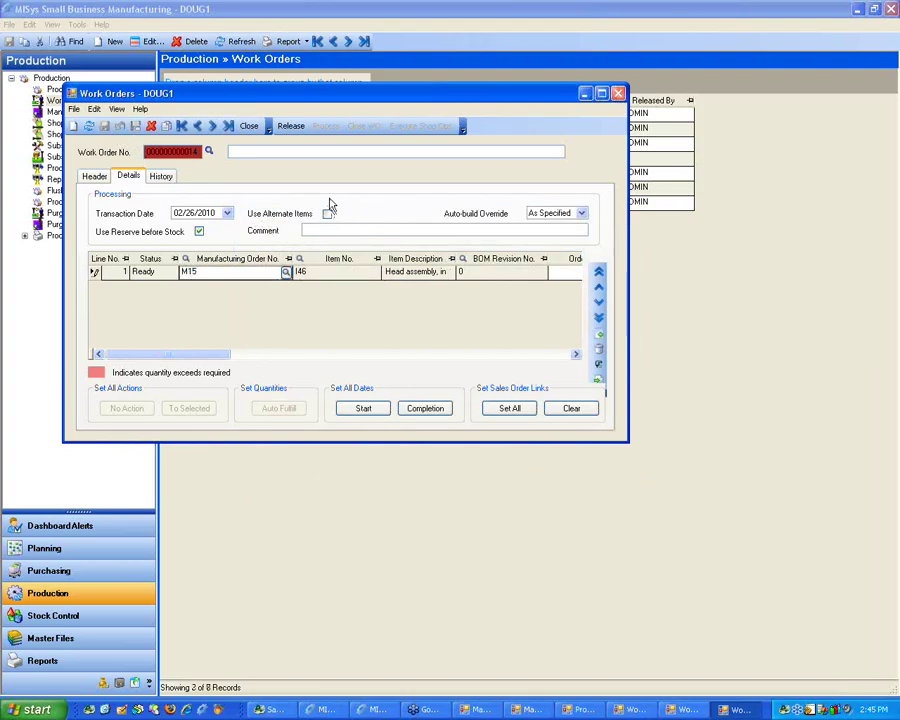
pyautogui.click(214, 201)
pyautogui.click(205, 216)
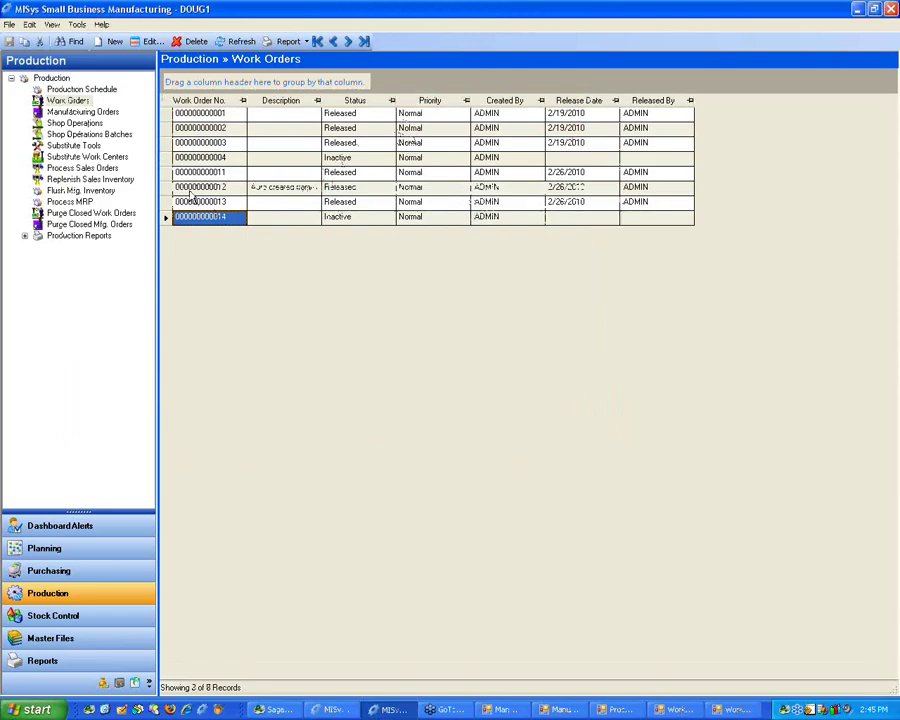
pyautogui.click(192, 187)
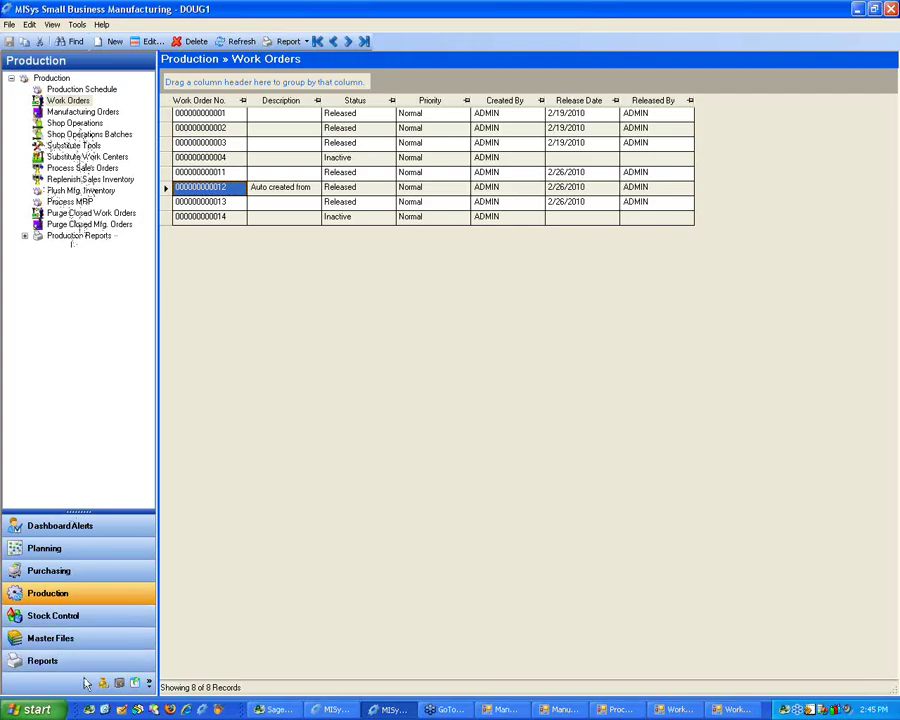
# Review the allowed actions and filter criteria of the Current MOs dashboard alert and save its configuration
pyautogui.click(78, 536)
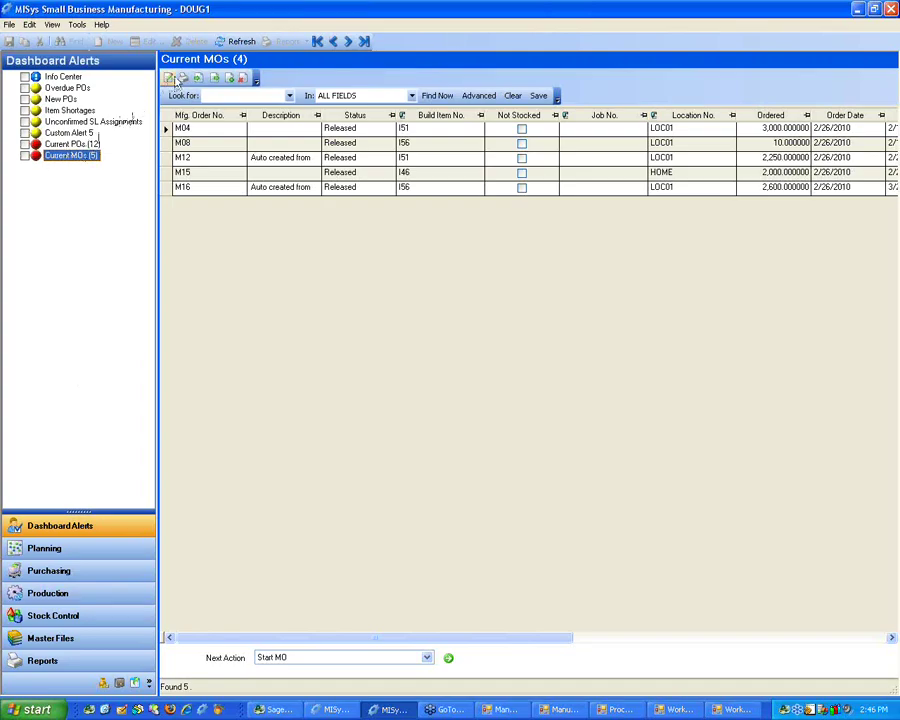
pyautogui.doubleClick(60, 158)
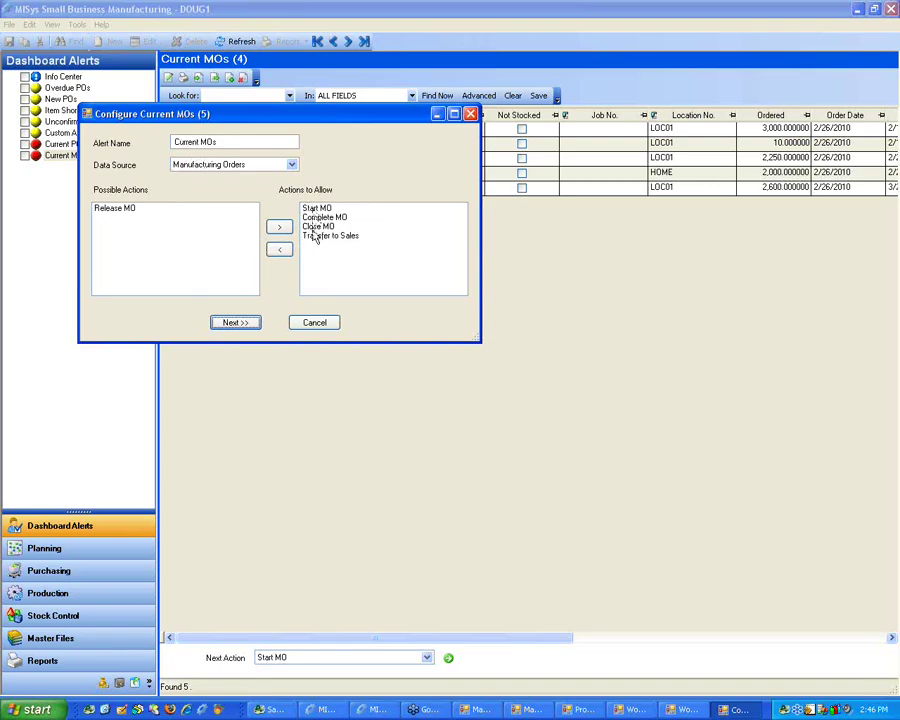
pyautogui.click(240, 323)
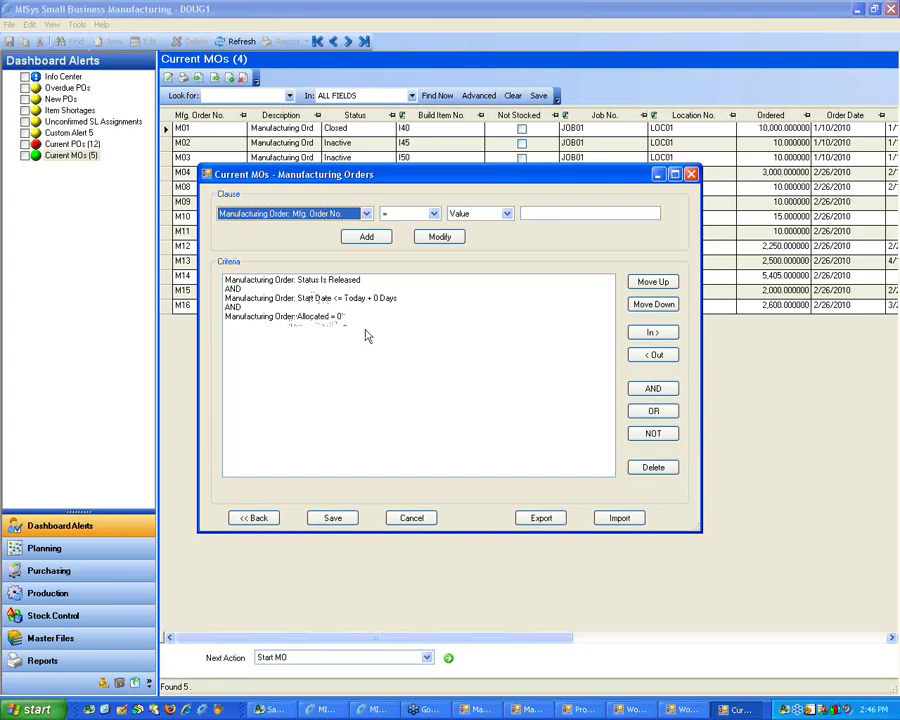
pyautogui.click(343, 521)
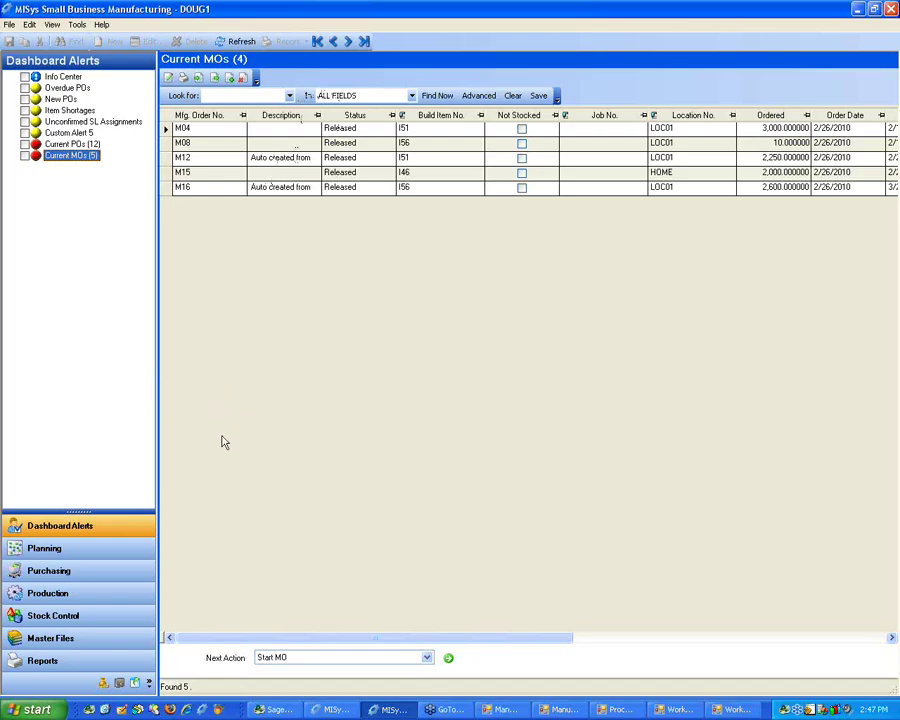
# Examine the parameters of the Production Schedule, Production Schedule- MOs and WO Transactions reports
pyautogui.click(82, 662)
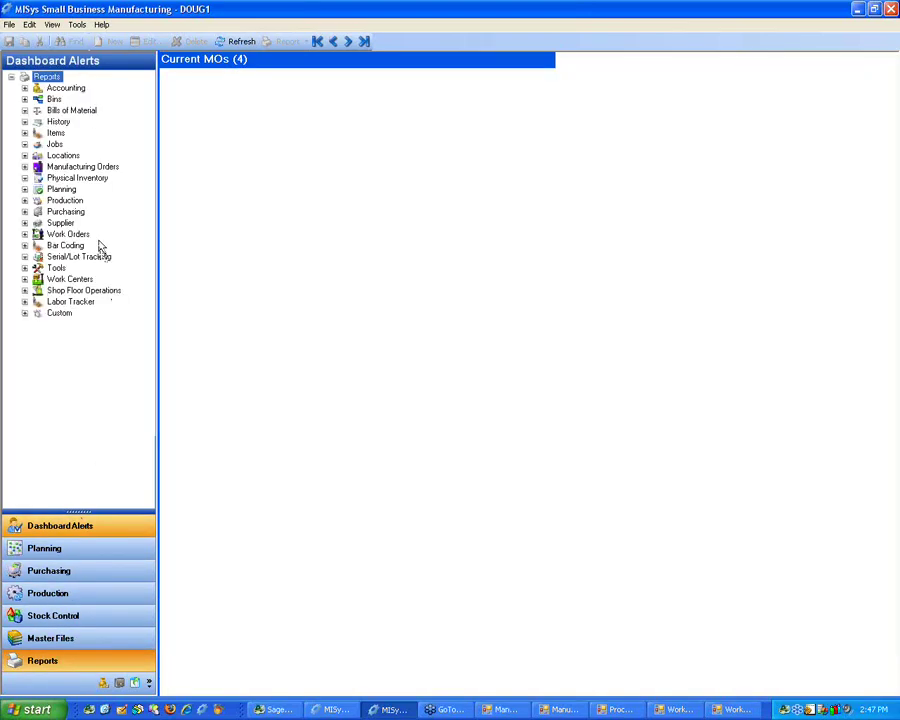
pyautogui.click(45, 200)
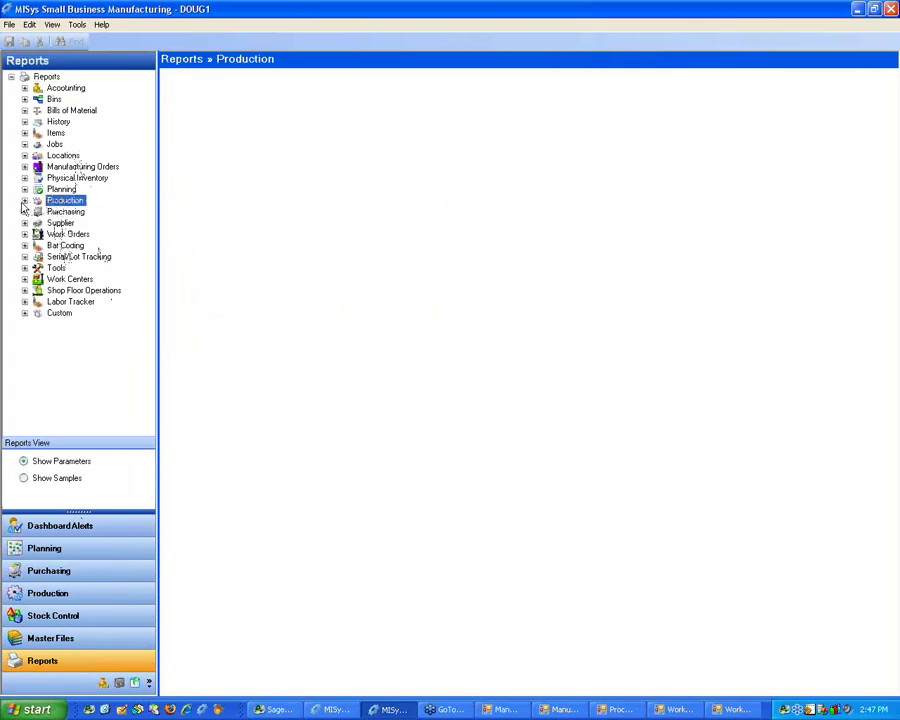
pyautogui.click(24, 201)
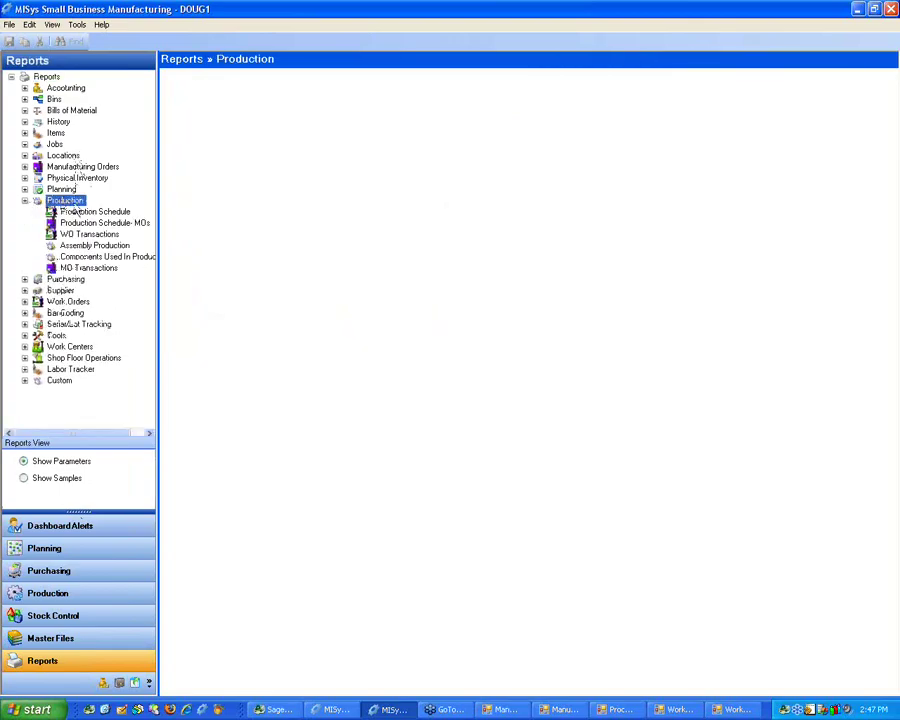
pyautogui.click(82, 213)
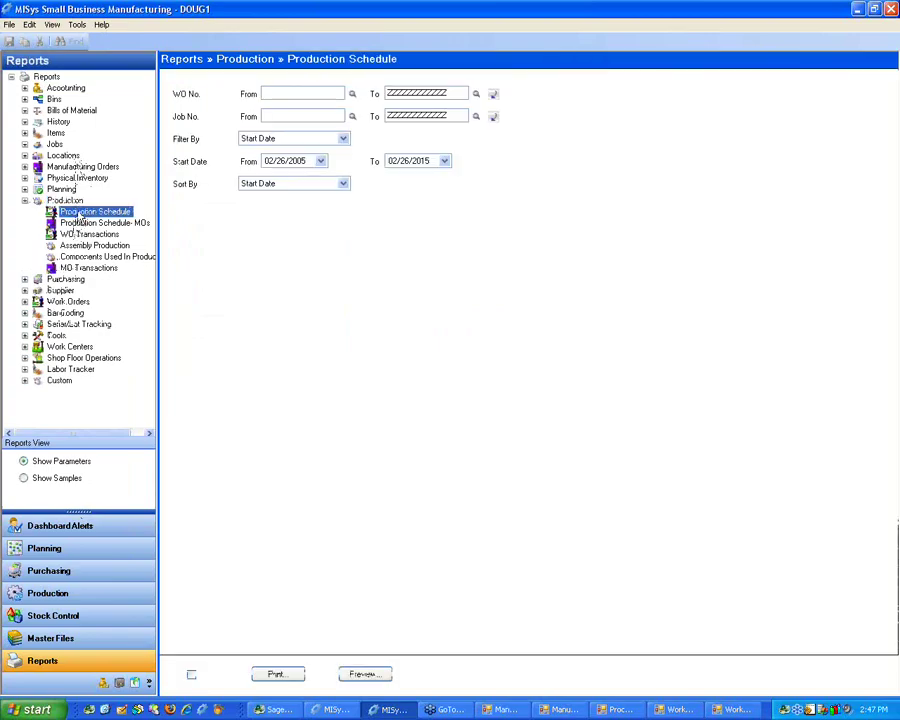
pyautogui.click(84, 223)
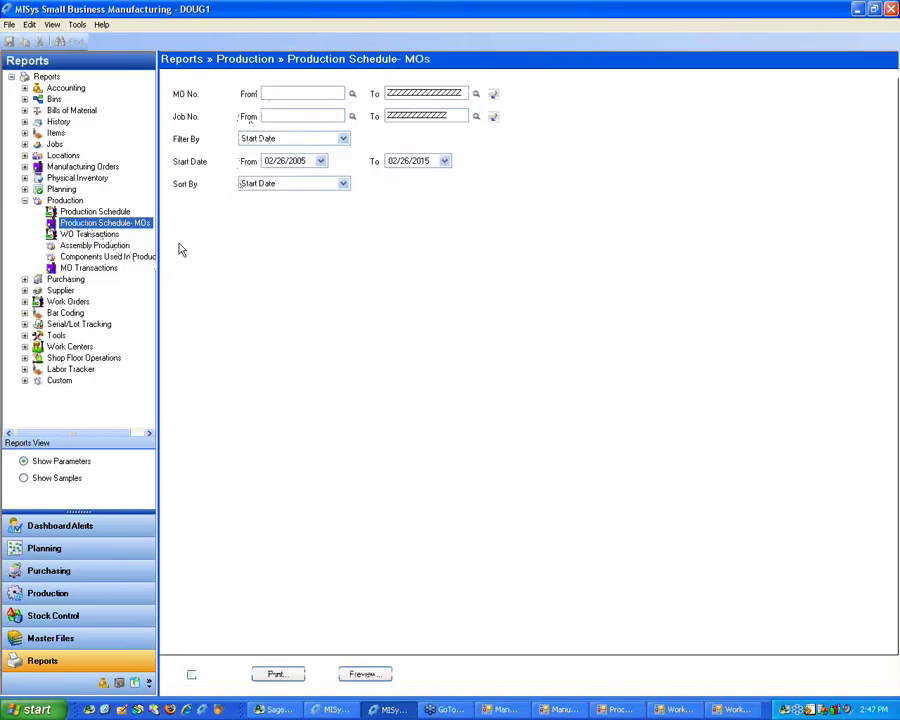
pyautogui.click(91, 234)
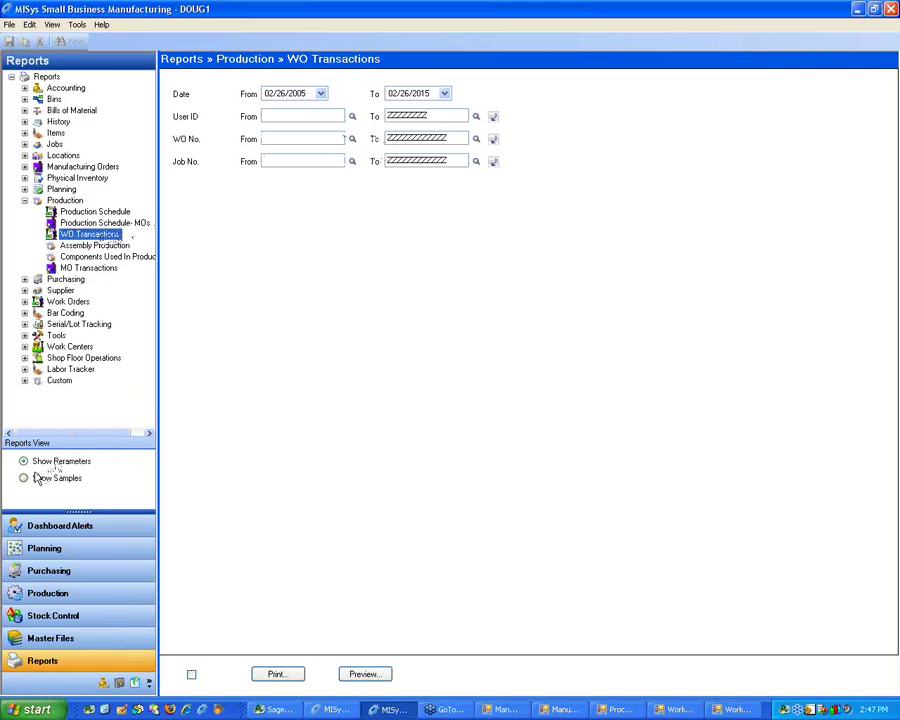
# Examine the parameters of the Assembly Production, Components Used In Production and MO Transactions reports
pyautogui.click(80, 247)
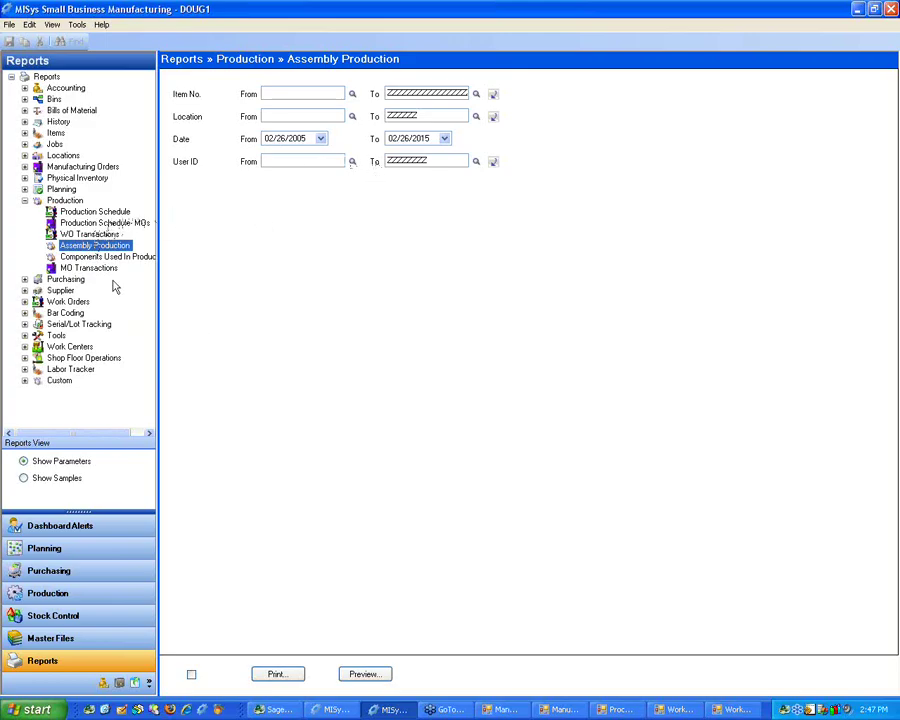
pyautogui.click(108, 257)
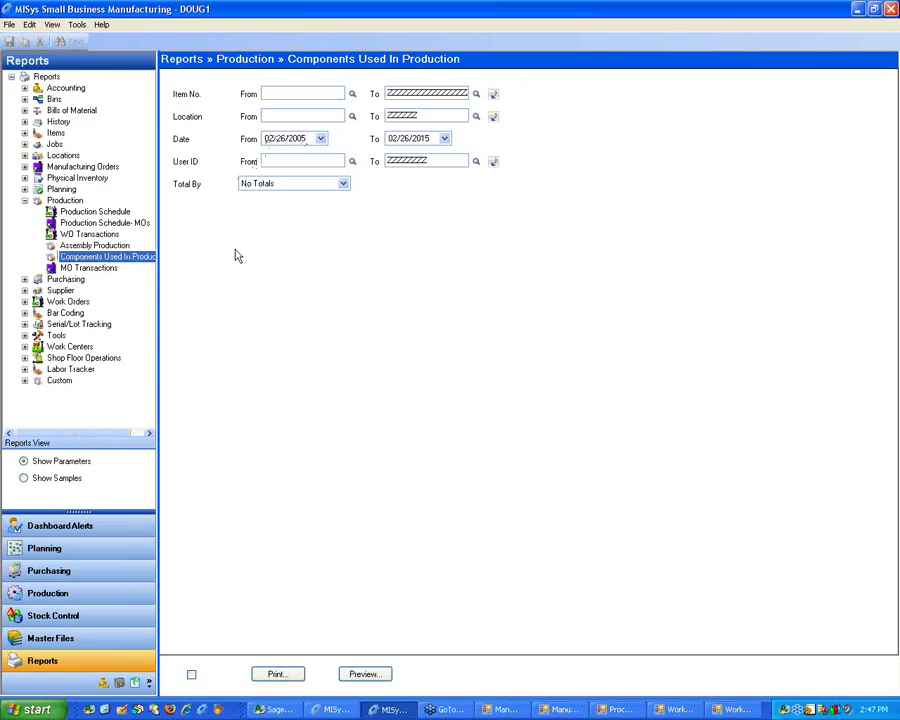
pyautogui.click(112, 269)
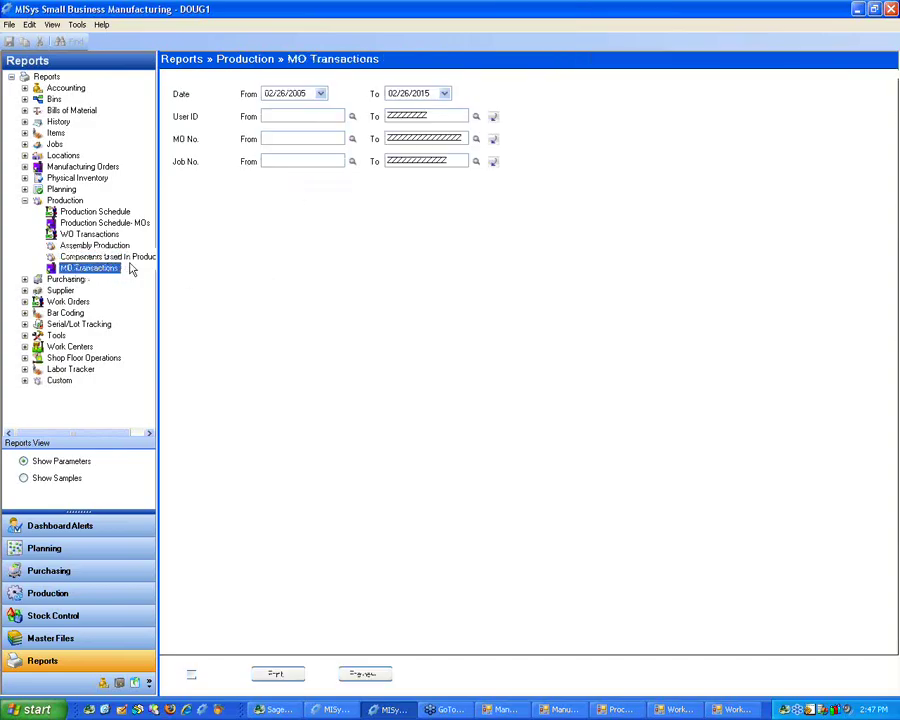
pyautogui.click(105, 256)
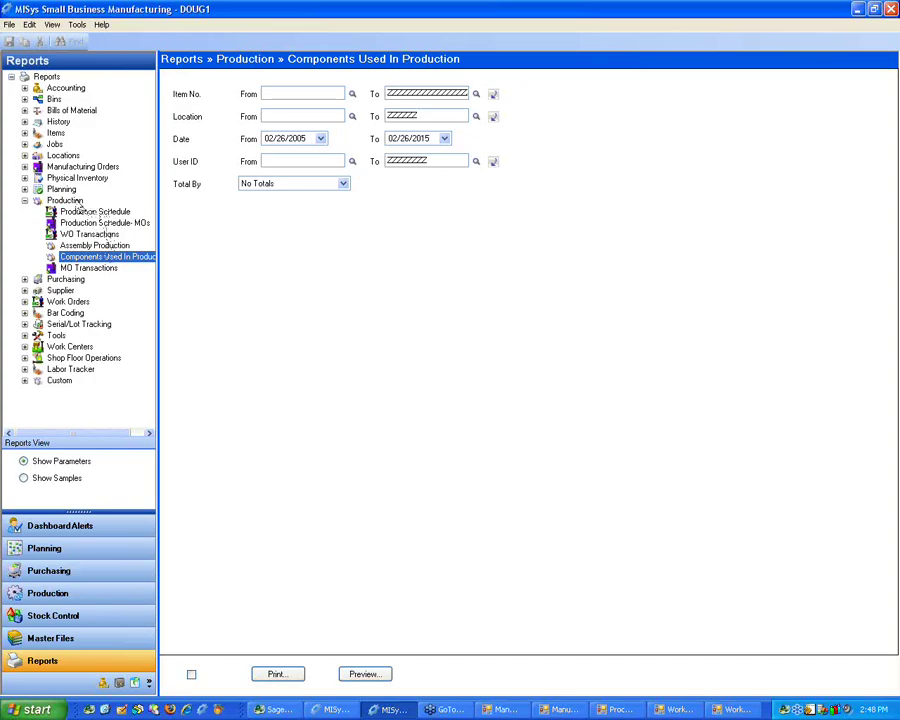
pyautogui.click(25, 201)
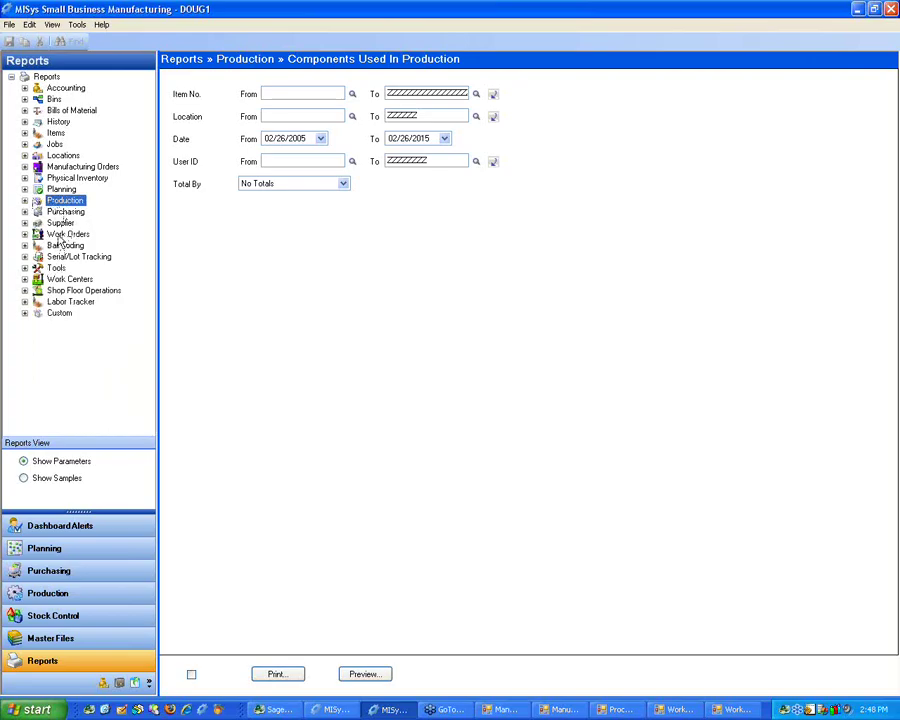
# Review which reports are available for work orders and manufacturing orders
pyautogui.click(56, 233)
pyautogui.click(26, 234)
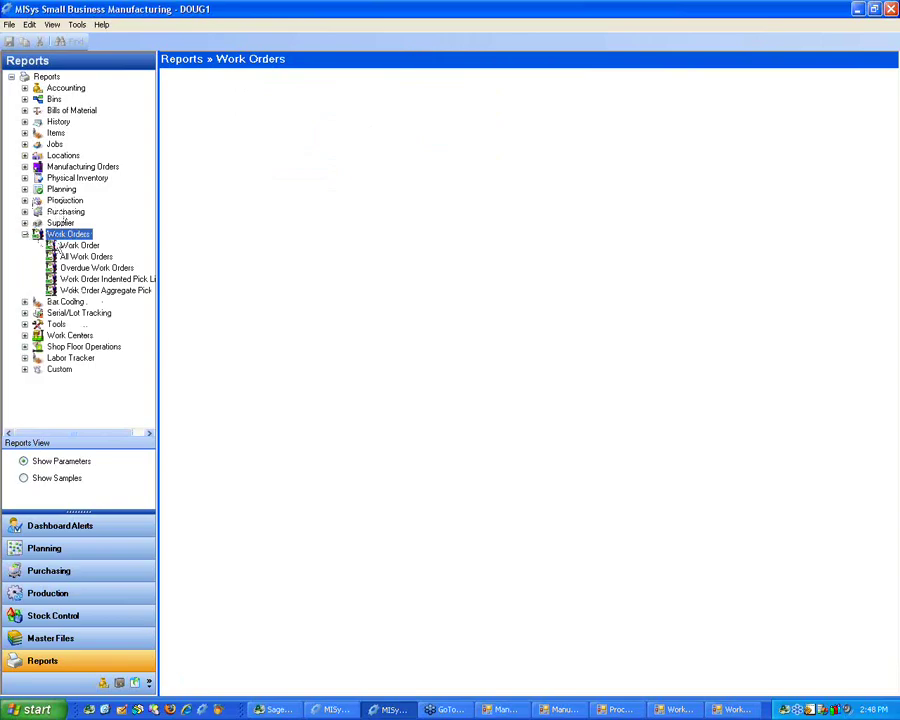
pyautogui.click(25, 166)
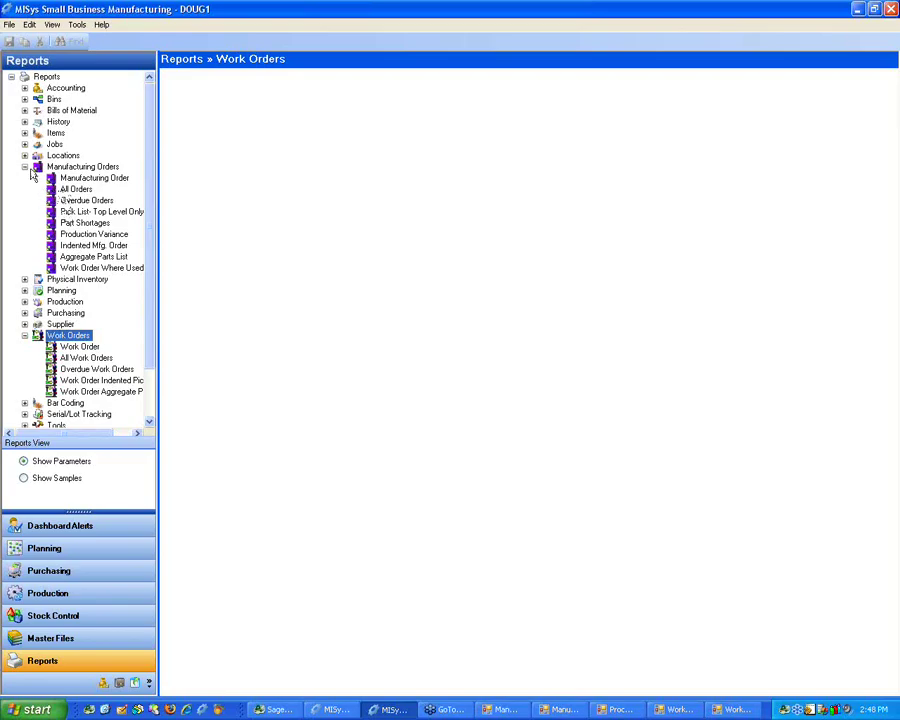
pyautogui.click(25, 166)
pyautogui.click(25, 234)
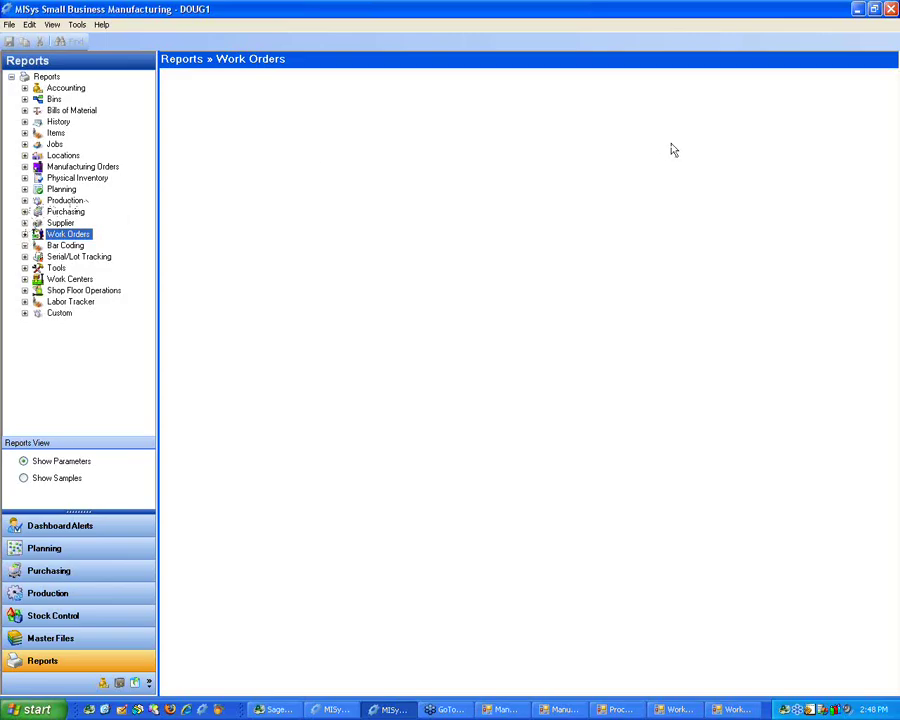
# Return 555 FT of the 2-conductor 22AWG wire, item I01, to stock at location LOC01
pyautogui.moveTo(106, 511); pyautogui.dragTo(106, 420)
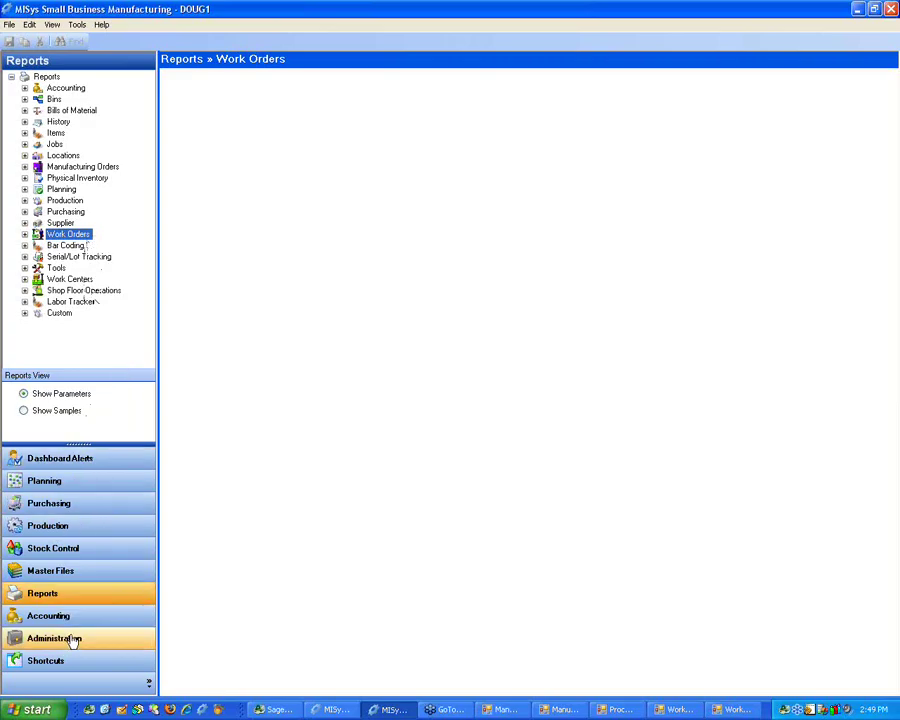
pyautogui.click(58, 548)
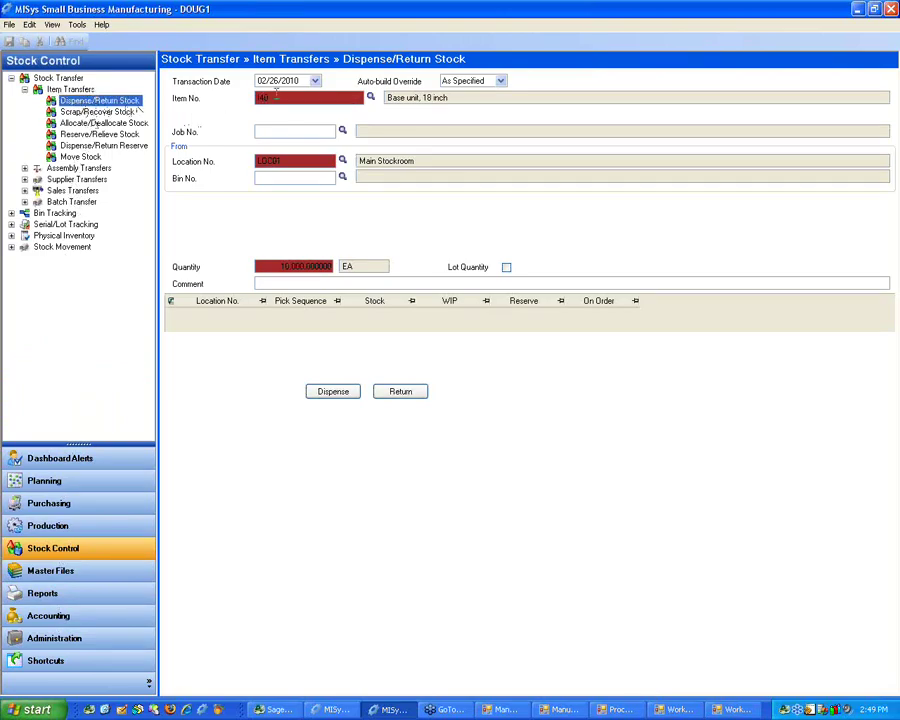
pyautogui.write('101')
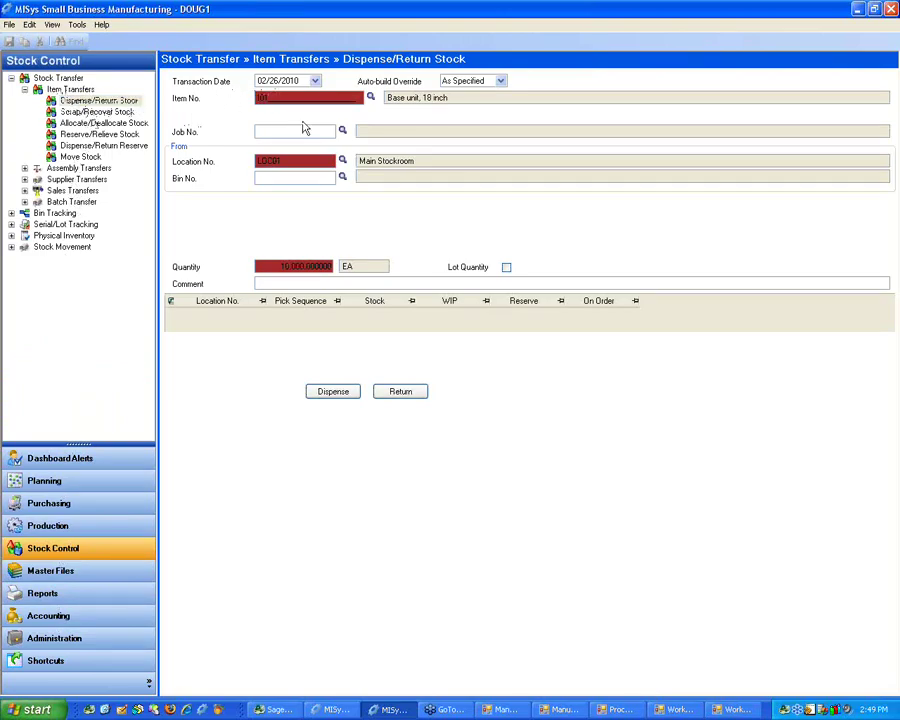
pyautogui.press('Tab')
pyautogui.moveTo(330, 267); pyautogui.dragTo(268, 267)
pyautogui.write('555')
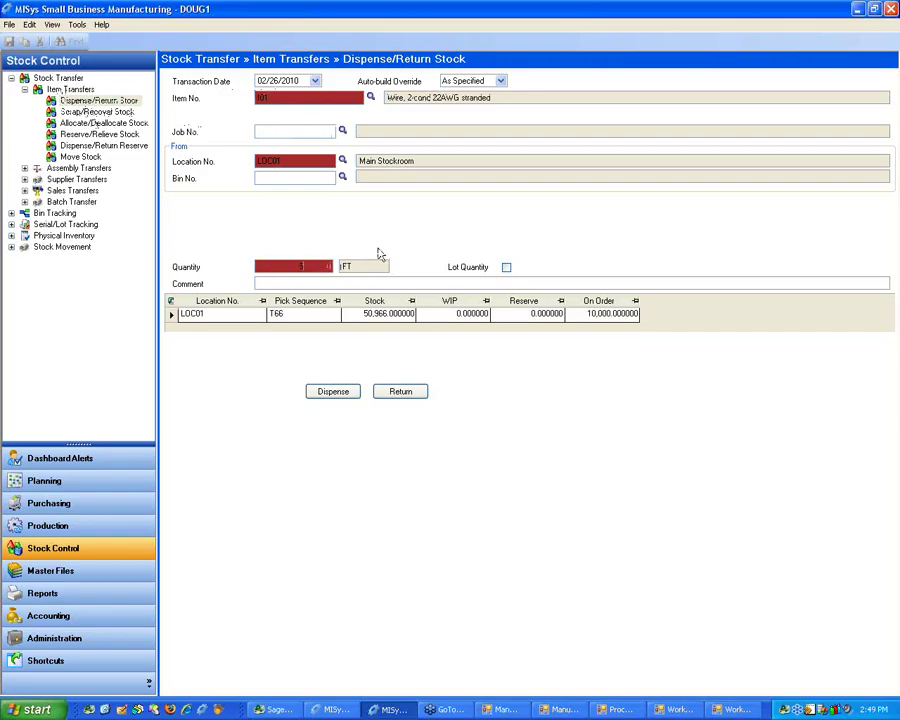
pyautogui.press('Tab')
pyautogui.click(398, 392)
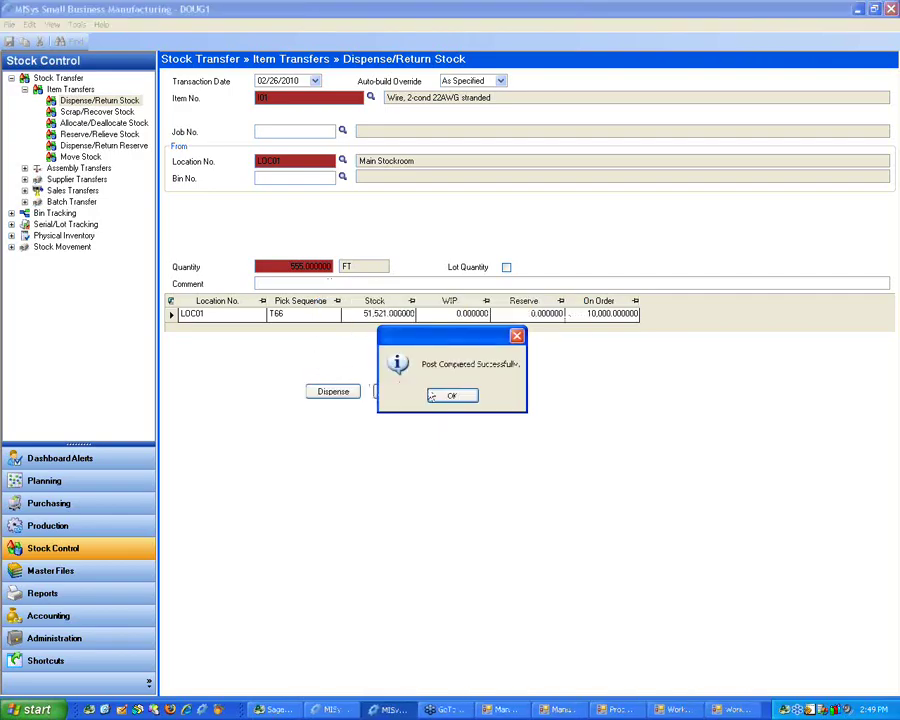
pyautogui.click(452, 395)
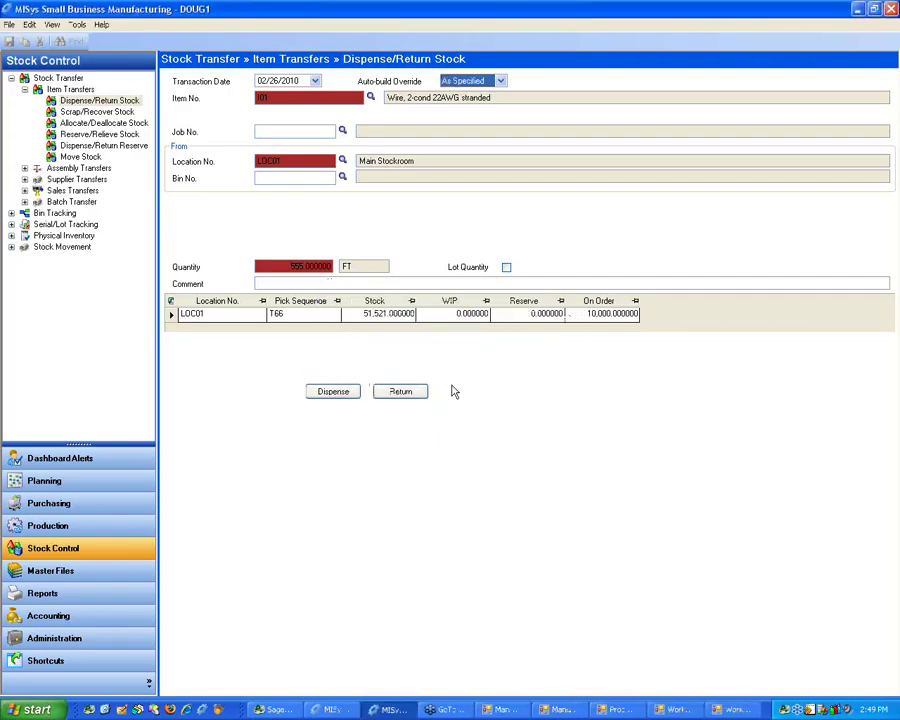
# Look at the Receive/Return from Supplier transfer form and go back to Dispense/Return Stock
pyautogui.click(75, 179)
pyautogui.click(33, 182)
pyautogui.click(95, 190)
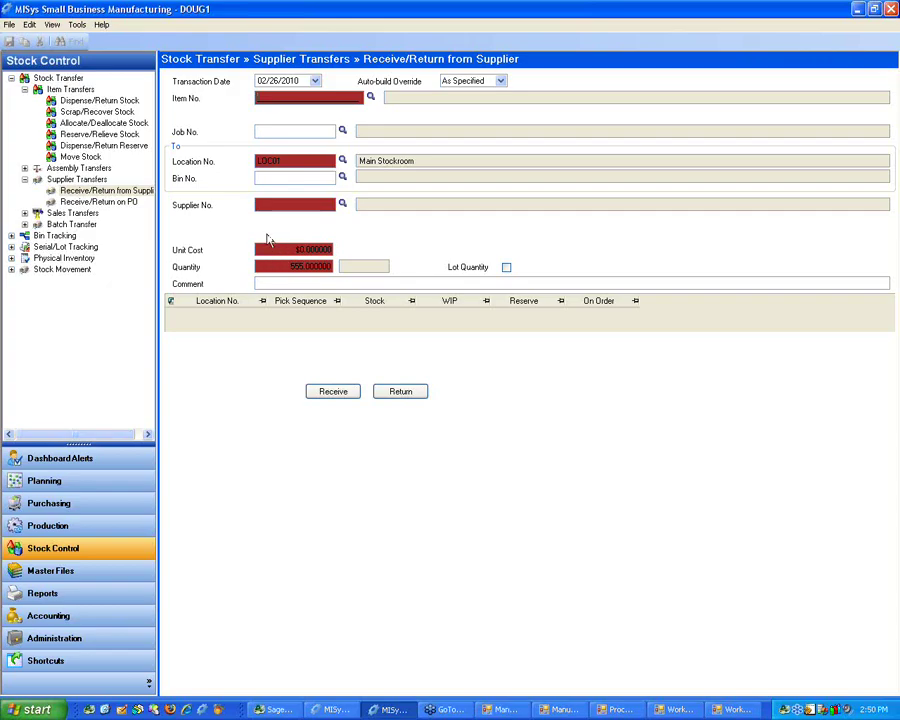
pyautogui.click(90, 101)
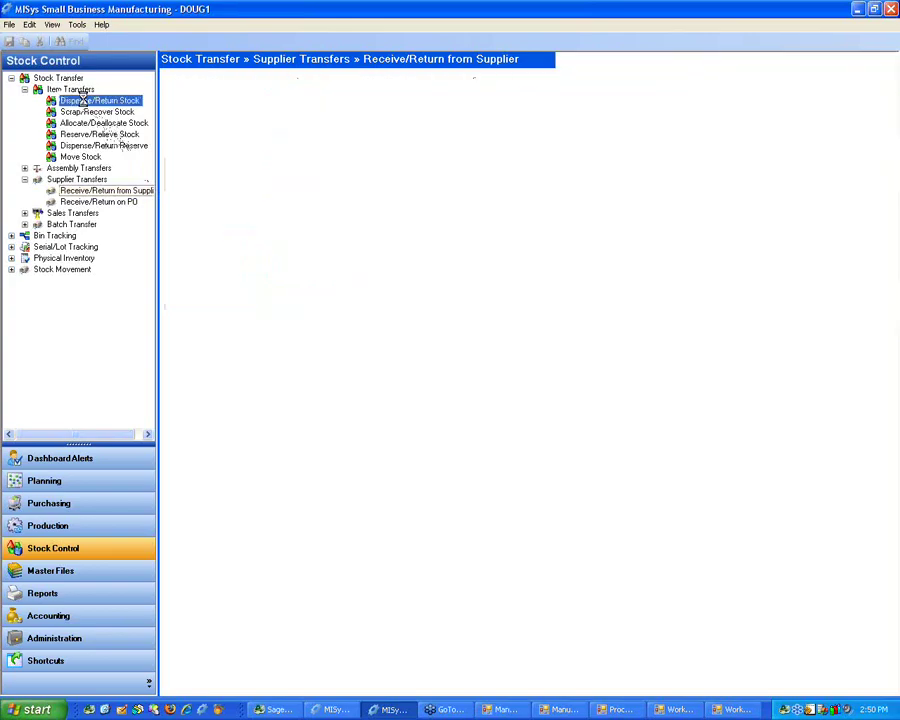
# Review the costs and cost history of item I01 in the item master file, and minimize its record
pyautogui.click(70, 578)
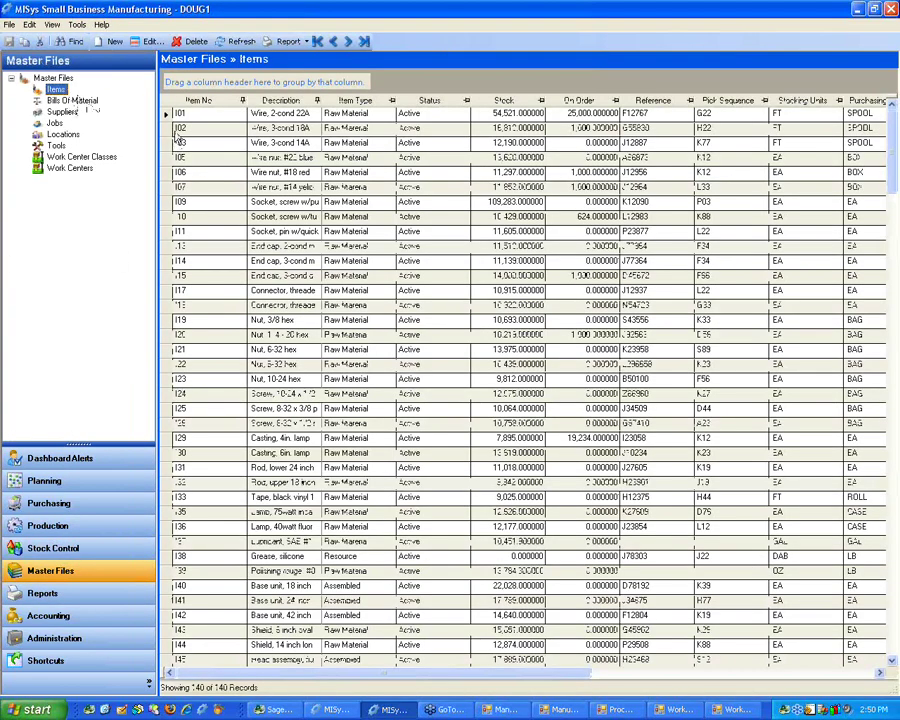
pyautogui.click(174, 115)
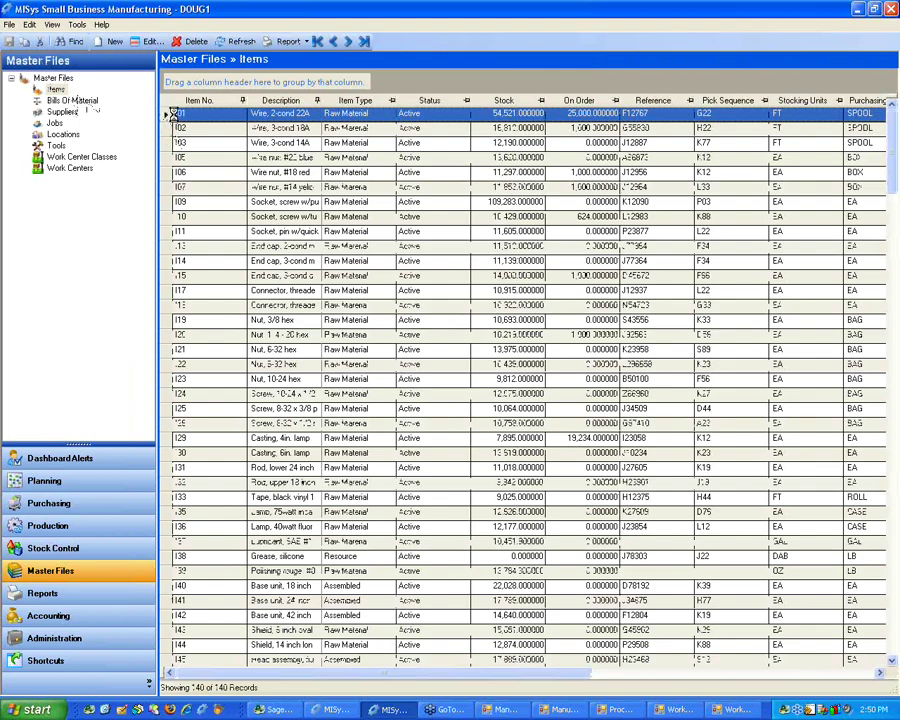
pyautogui.doubleClick(174, 115)
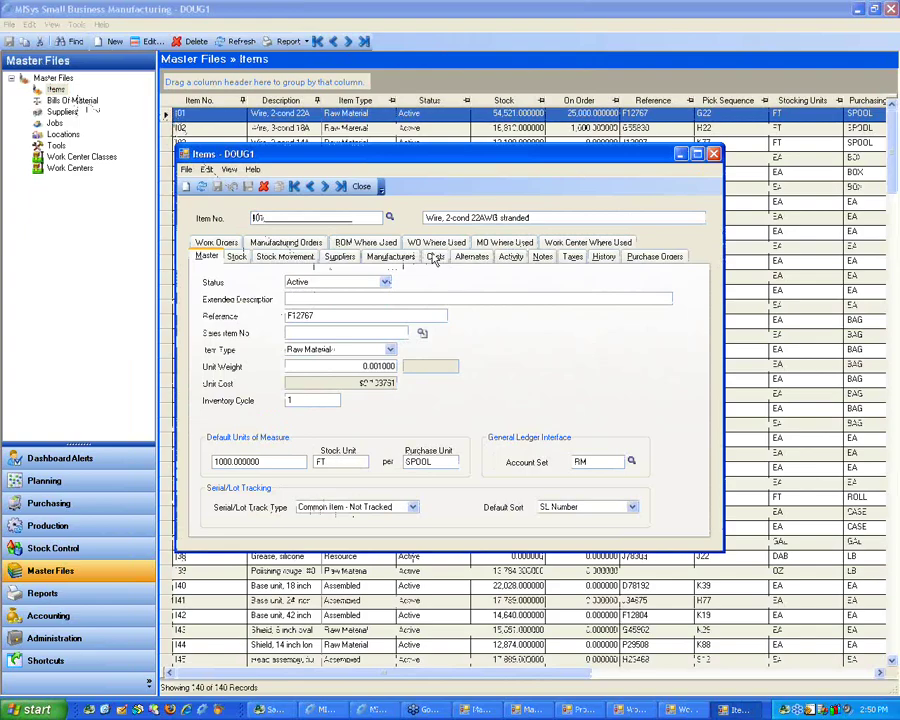
pyautogui.click(435, 257)
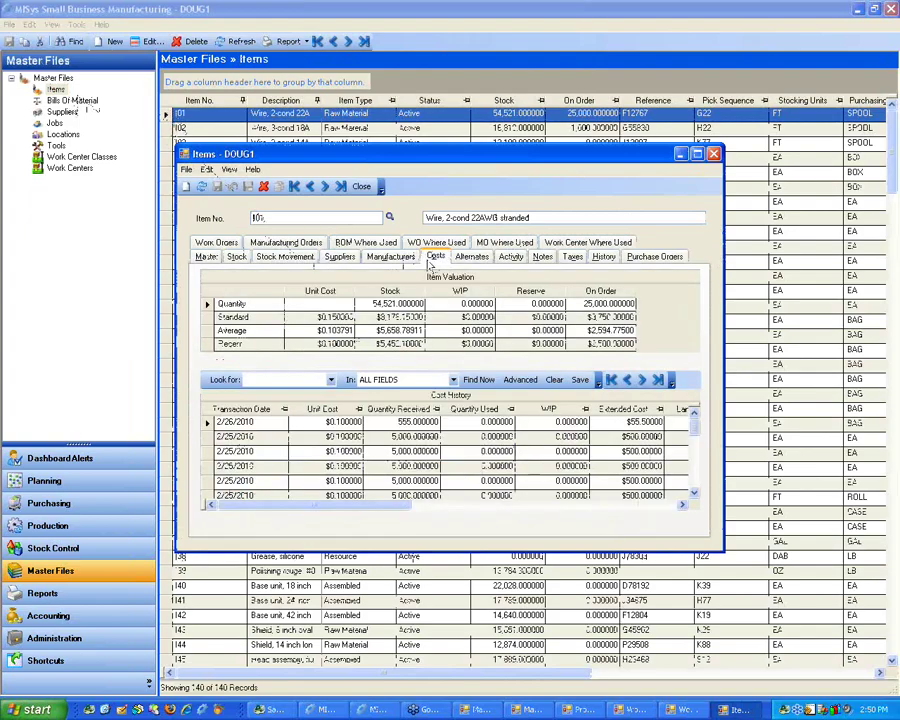
pyautogui.click(340, 421)
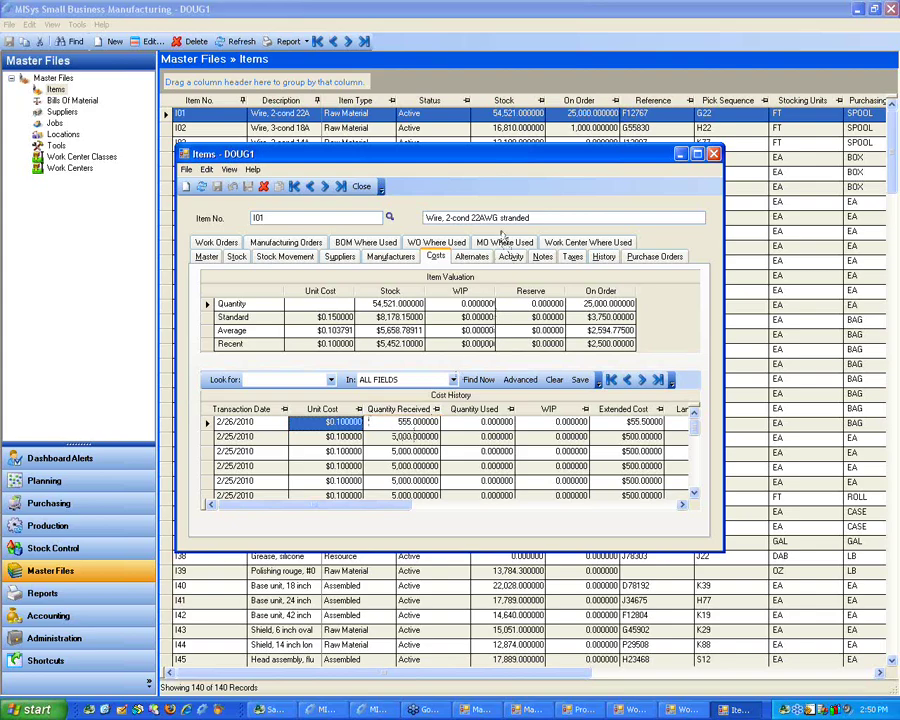
pyautogui.click(679, 155)
# Open the first released work order and inspect the item number on its detail line
pyautogui.click(57, 533)
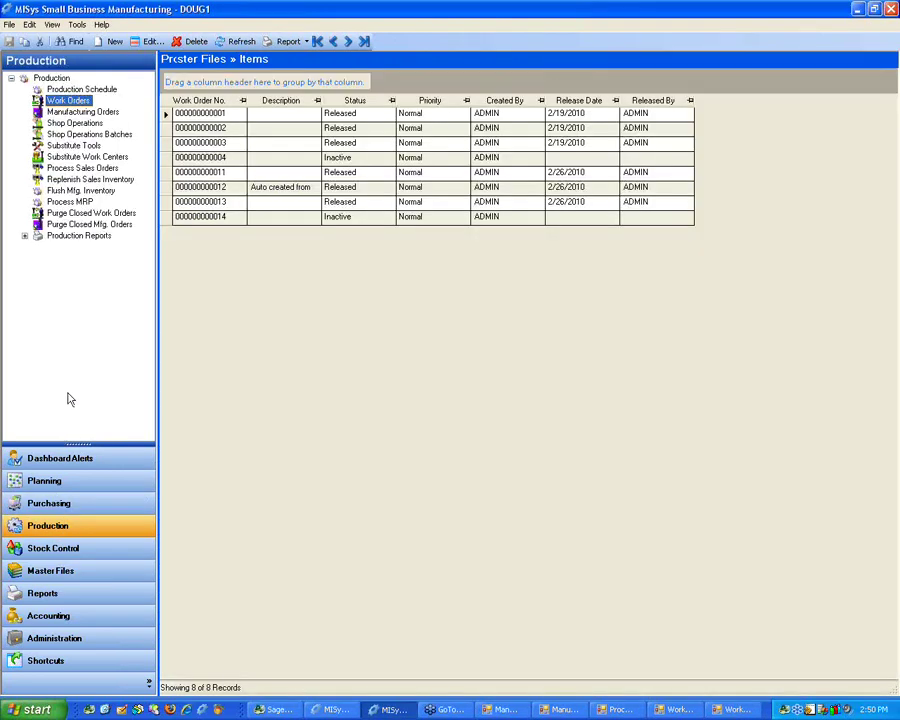
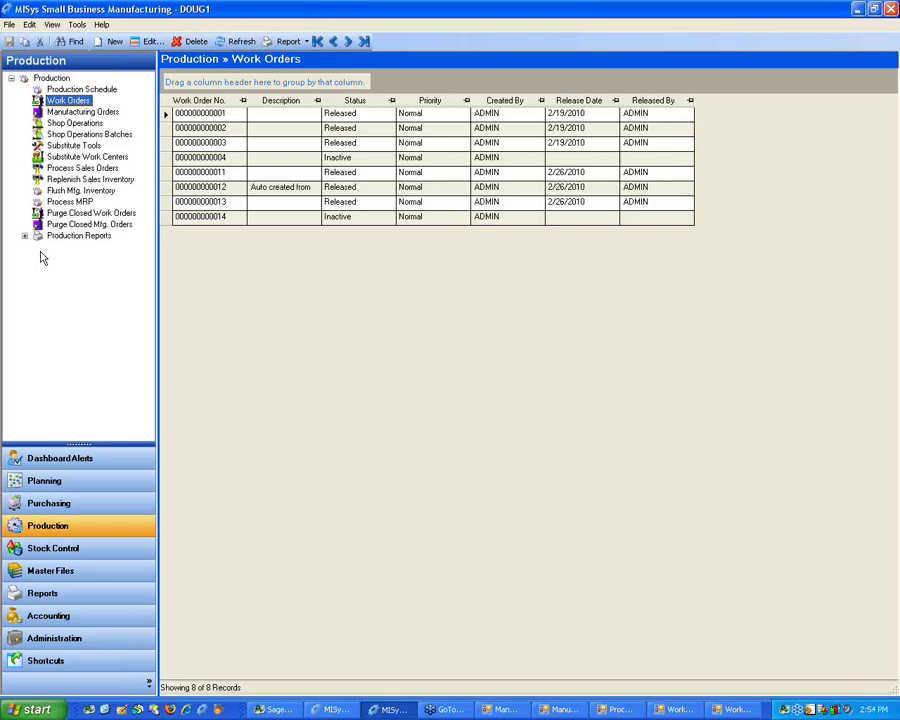
pyautogui.click(168, 113)
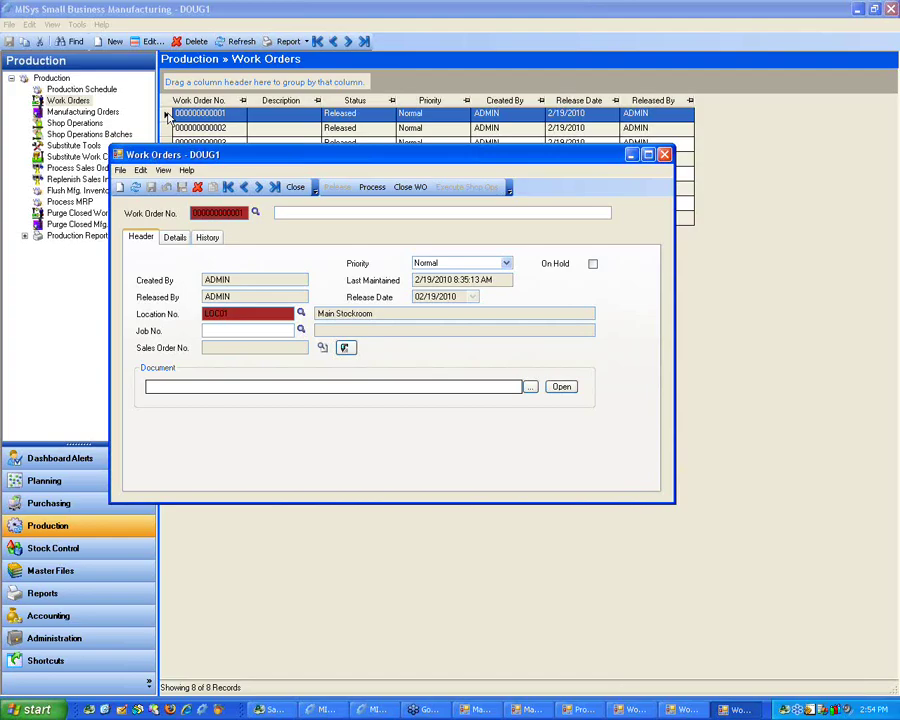
pyautogui.click(174, 237)
pyautogui.moveTo(221, 416); pyautogui.dragTo(284, 424)
pyautogui.click(285, 334)
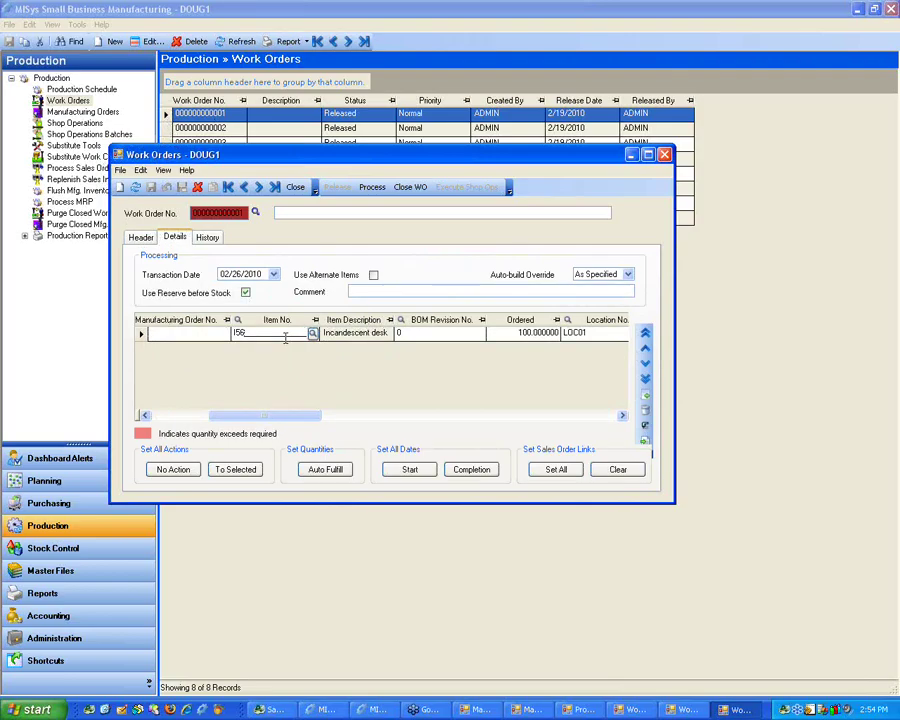
pyautogui.moveTo(285, 338); pyautogui.dragTo(228, 361)
pyautogui.rightClick(255, 367)
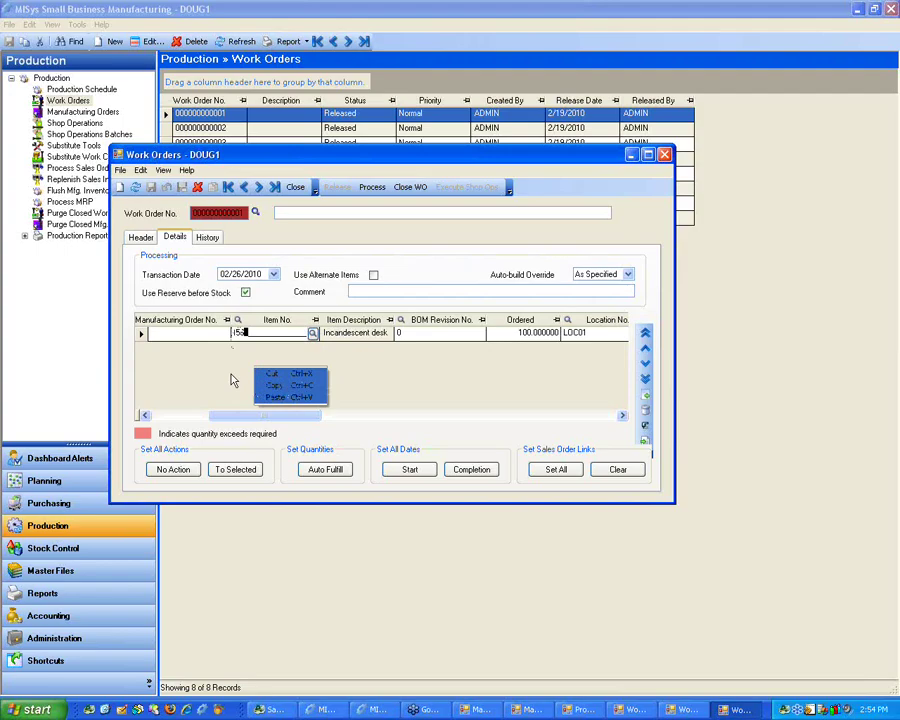
pyautogui.click(231, 375)
# Add a second detail line, set line 1's action to Complete, and close the work order without saving
pyautogui.click(645, 396)
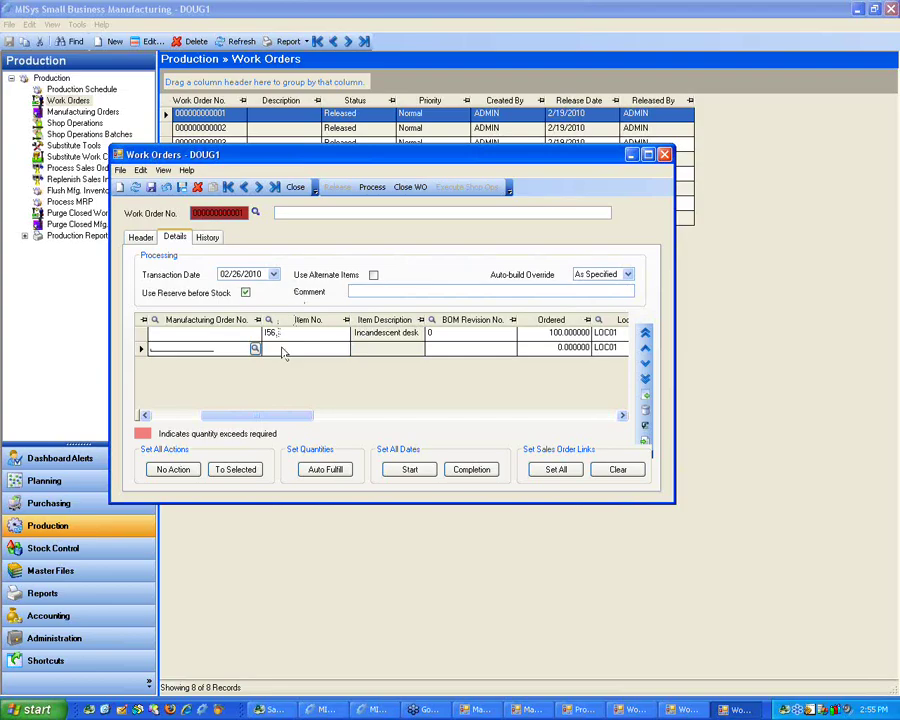
pyautogui.moveTo(308, 416); pyautogui.dragTo(253, 418)
pyautogui.click(221, 333)
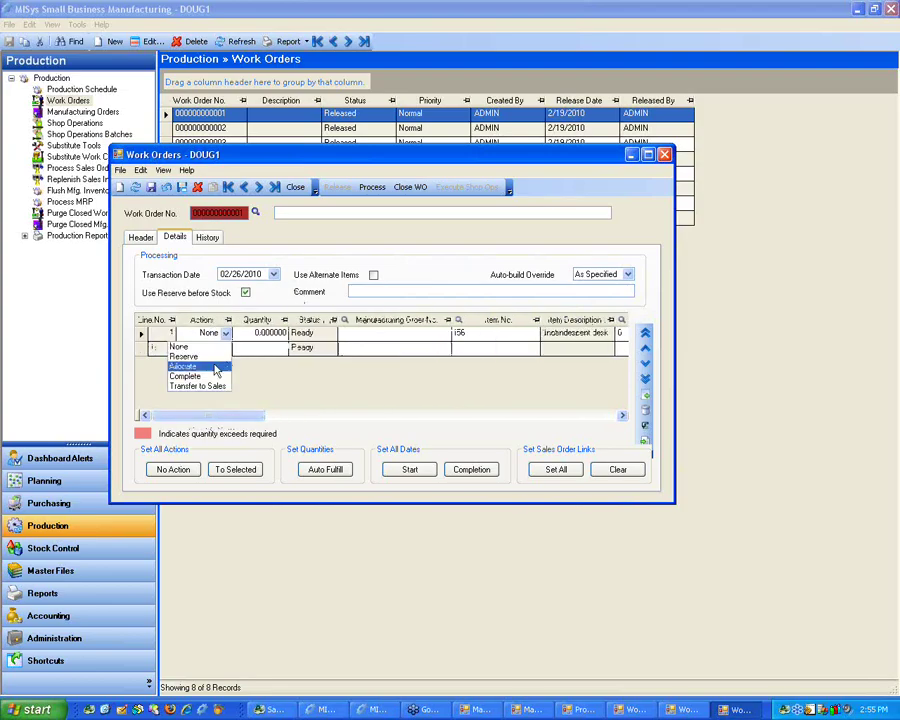
pyautogui.click(197, 376)
pyautogui.click(226, 349)
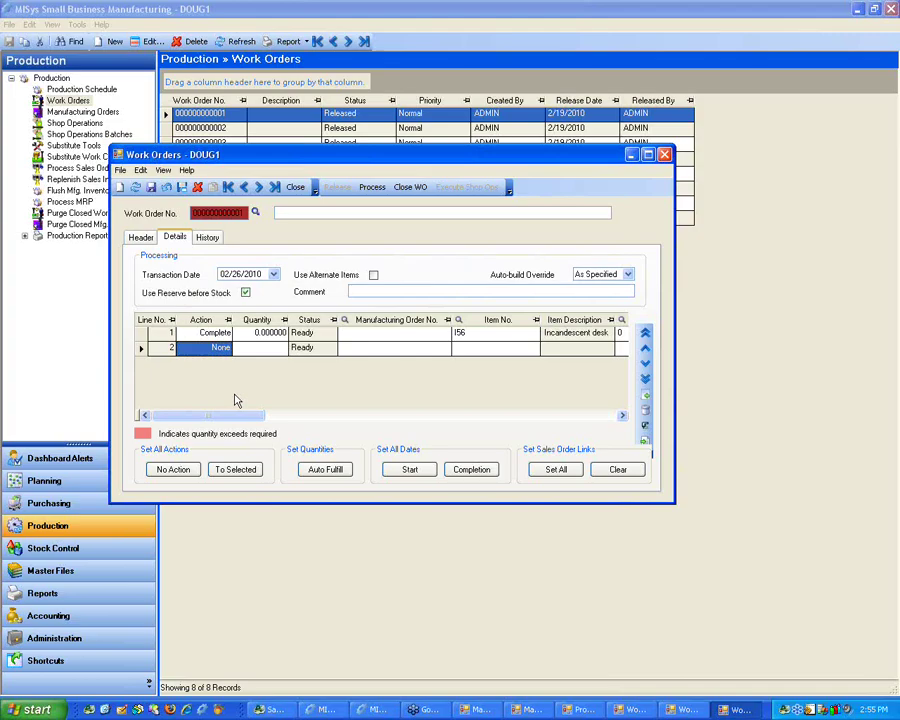
pyautogui.click(664, 154)
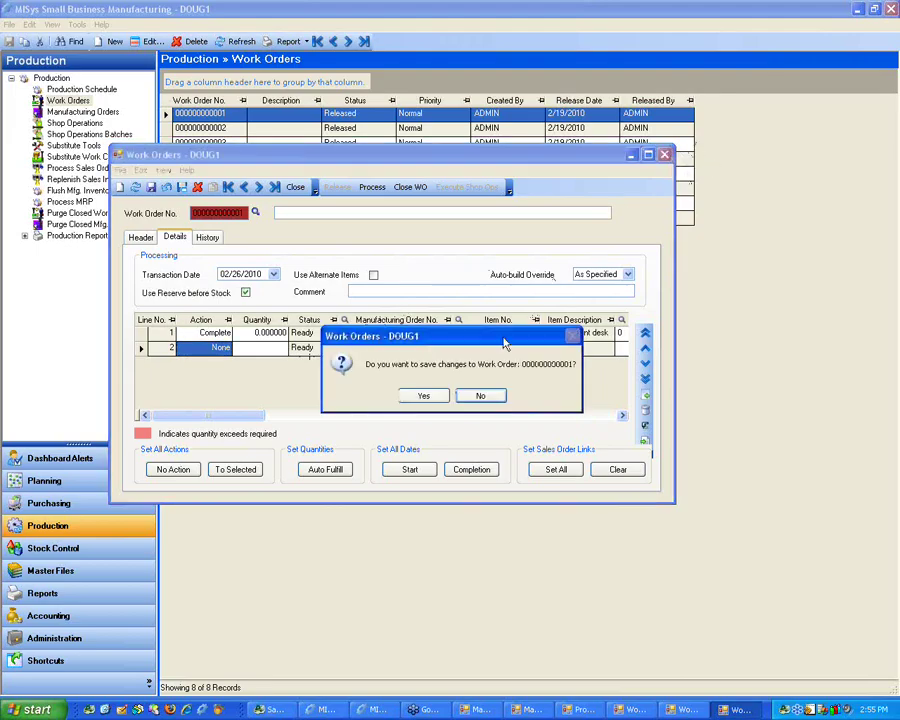
pyautogui.click(479, 398)
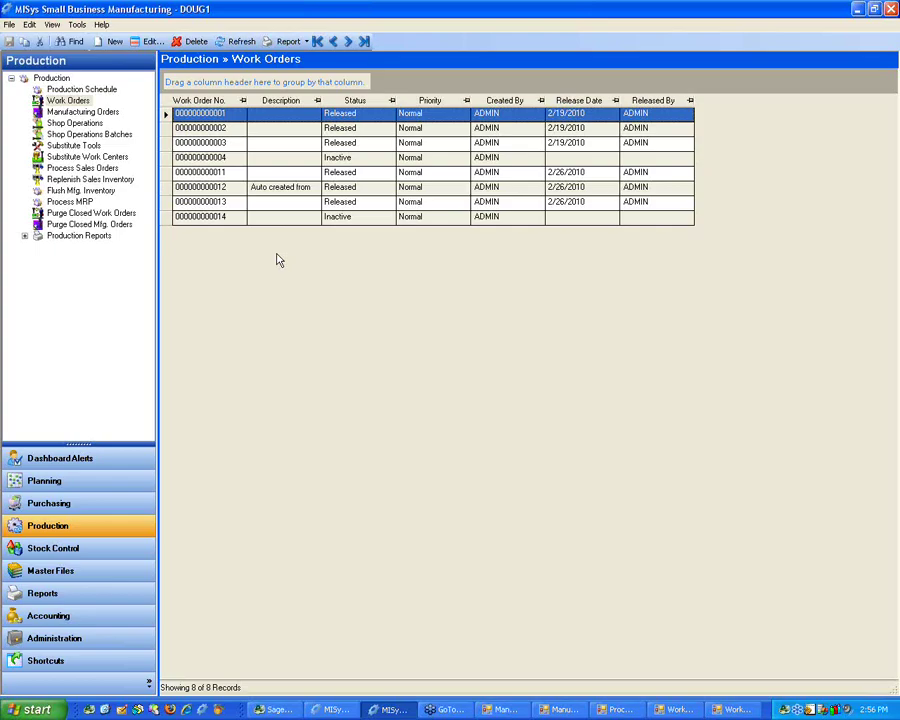
# Group the manufacturing orders by status to inspect the Released ones, remove the grouping, and revisit both order lists
pyautogui.click(88, 112)
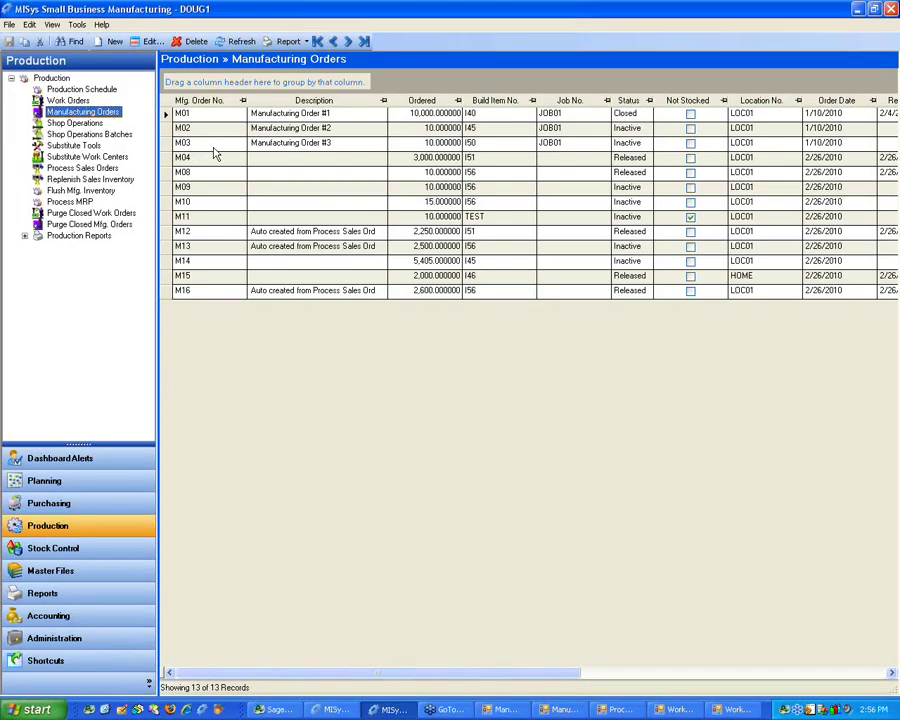
pyautogui.moveTo(628, 100); pyautogui.dragTo(369, 80)
pyautogui.click(166, 141)
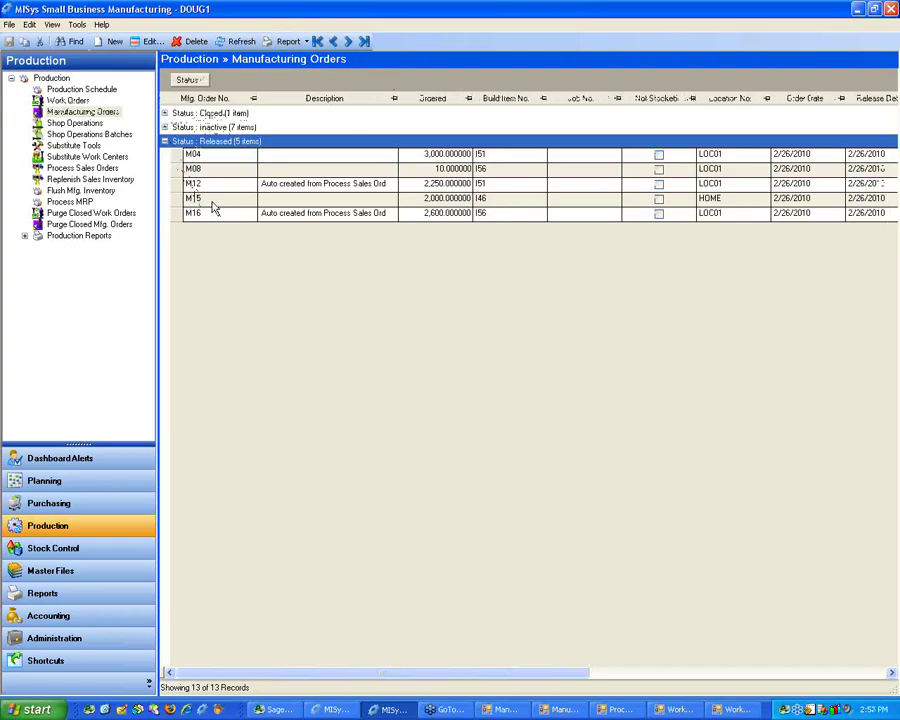
pyautogui.moveTo(187, 80)
pyautogui.mouseDown()
pyautogui.moveTo(276, 128)
pyautogui.moveTo(195, 90)
pyautogui.mouseUp()
pyautogui.click(57, 100)
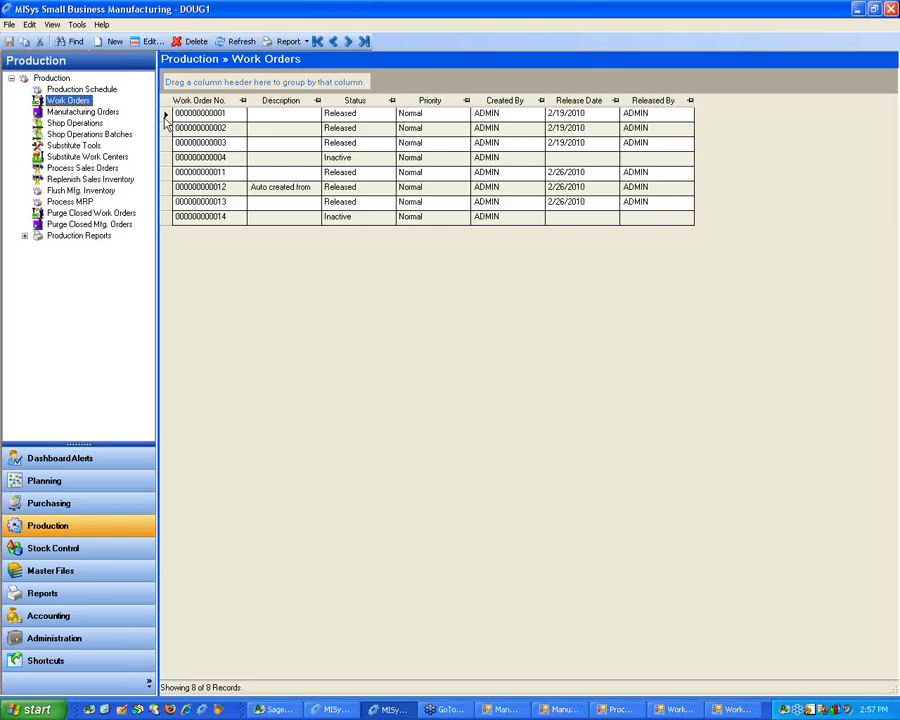
pyautogui.click(90, 112)
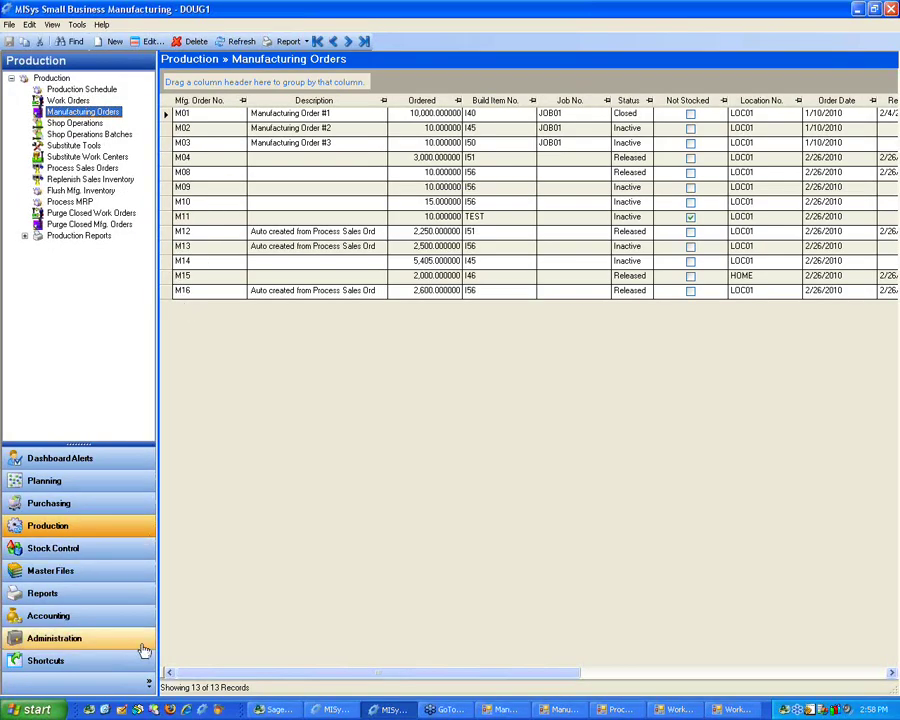
# Set the records per page to 10 in the company's display options and accept restarting the desktop
pyautogui.click(72, 641)
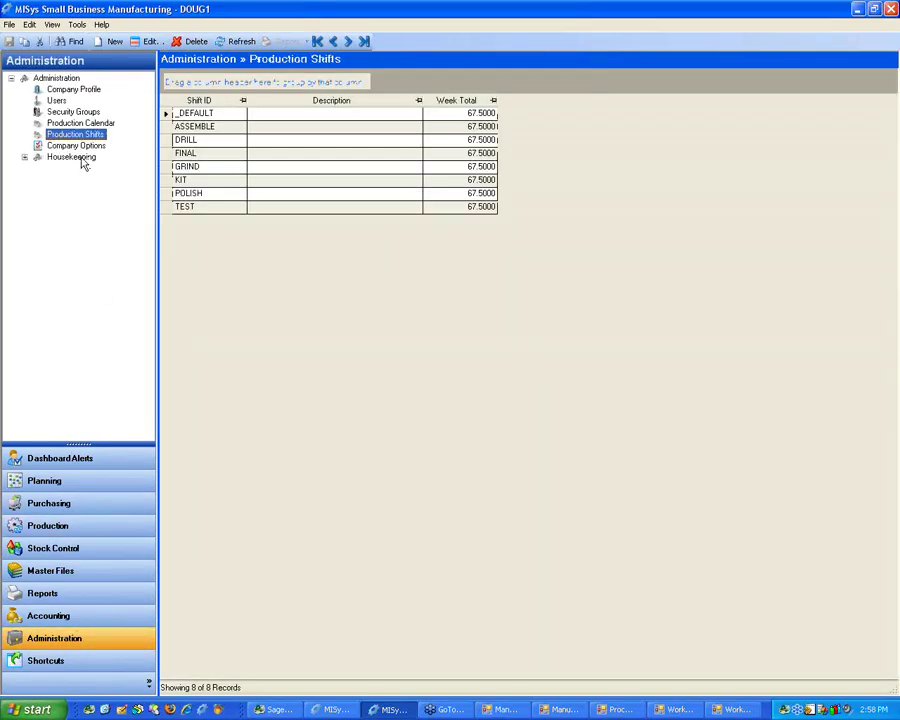
pyautogui.click(75, 146)
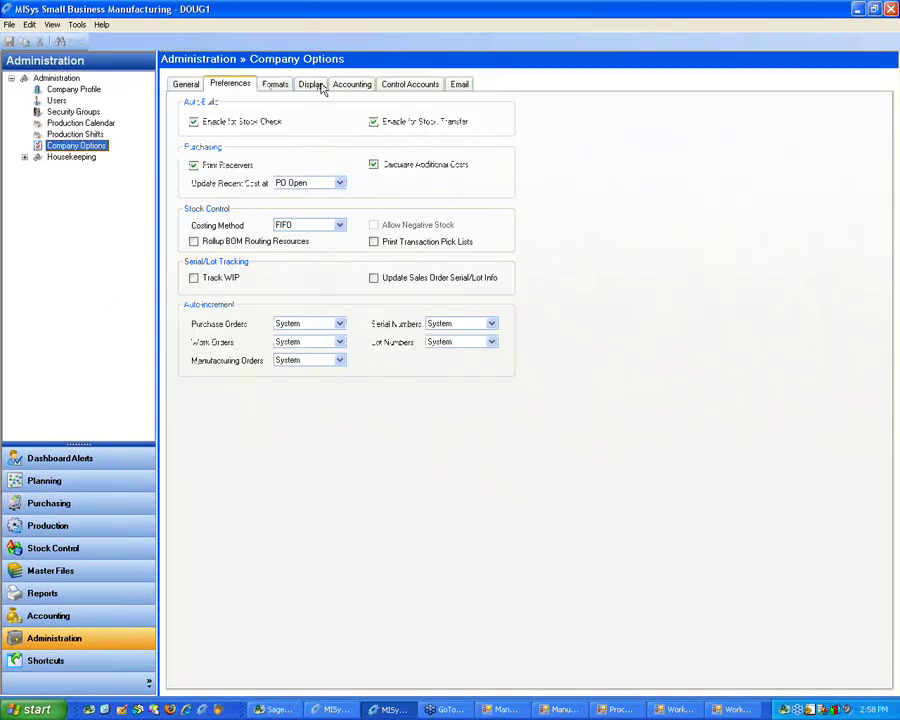
pyautogui.click(318, 86)
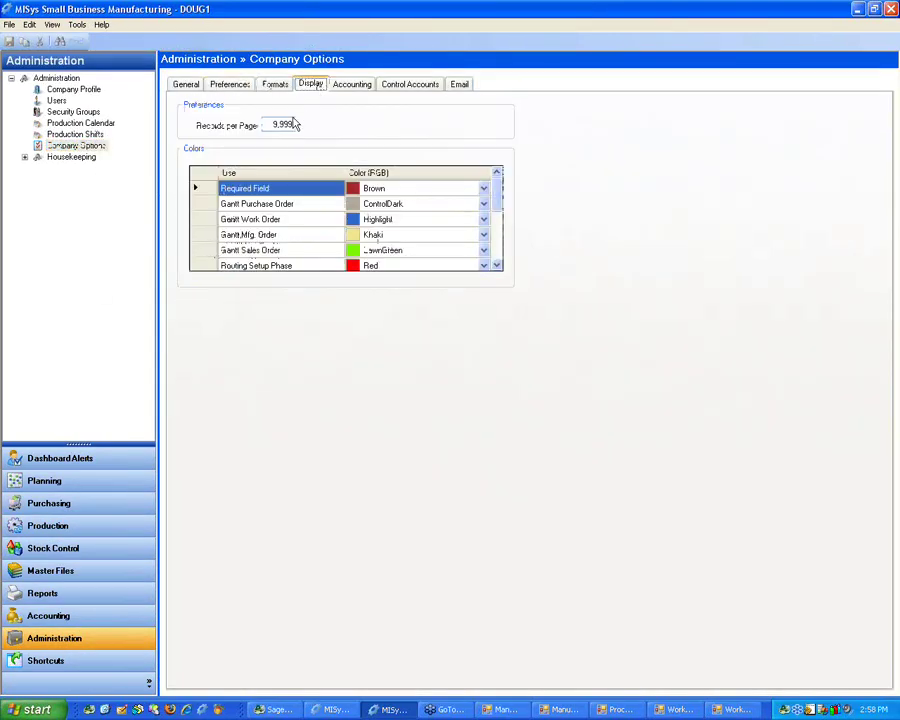
pyautogui.doubleClick(282, 124)
pyautogui.write('10')
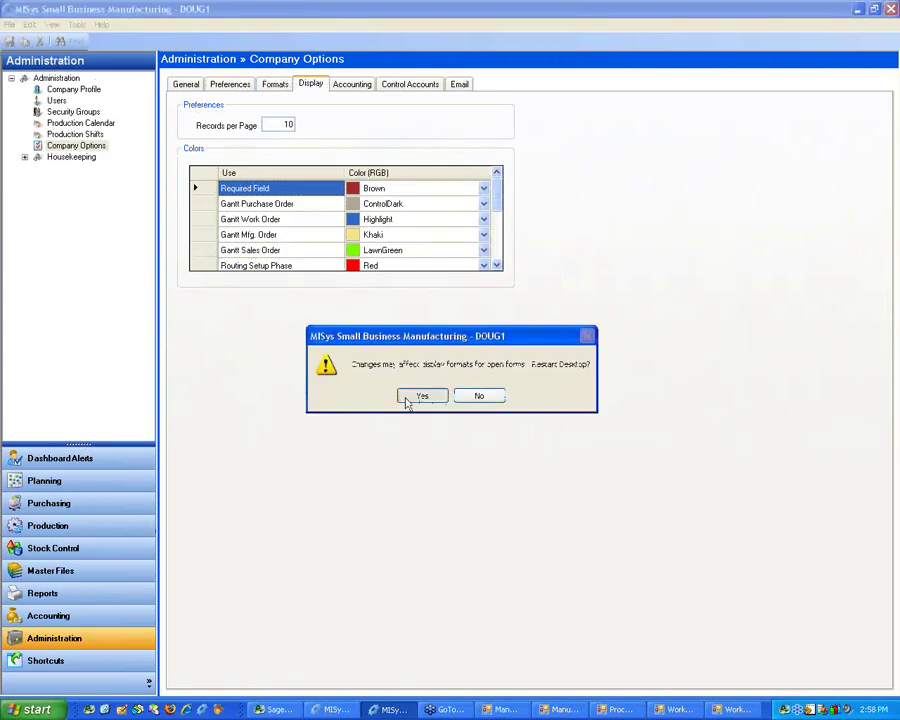
pyautogui.click(406, 397)
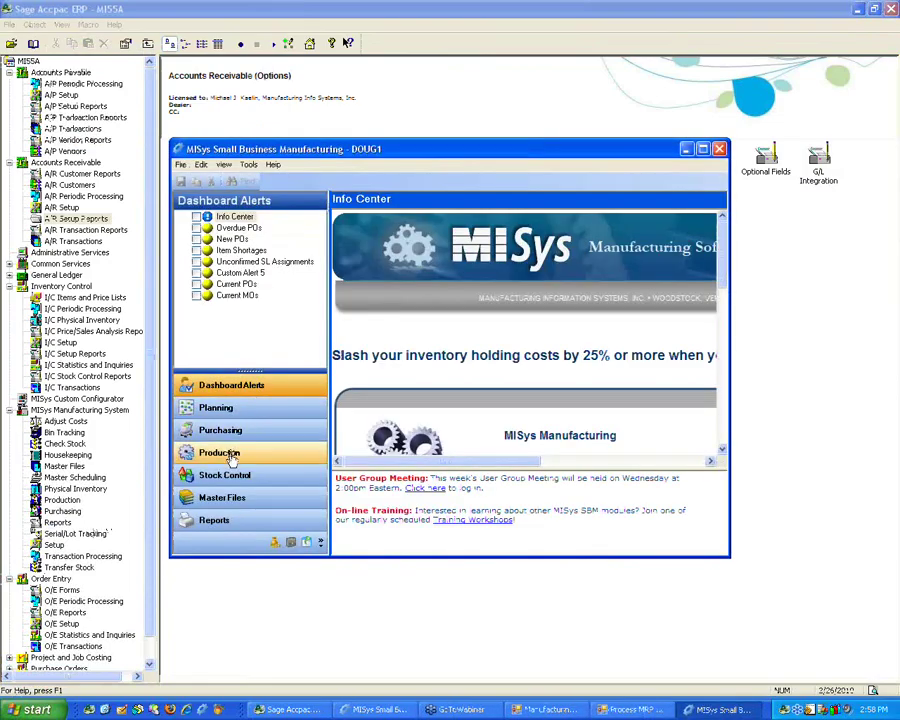
# Maximize the restarted desktop and page forward and back through the manufacturing orders list
pyautogui.doubleClick(436, 153)
pyautogui.click(77, 598)
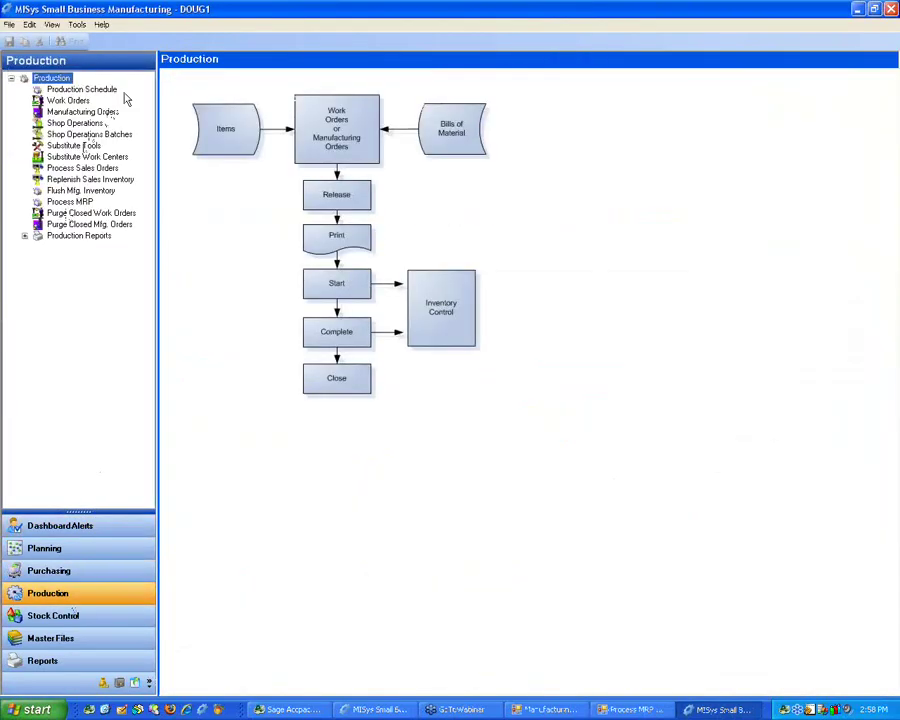
pyautogui.click(100, 111)
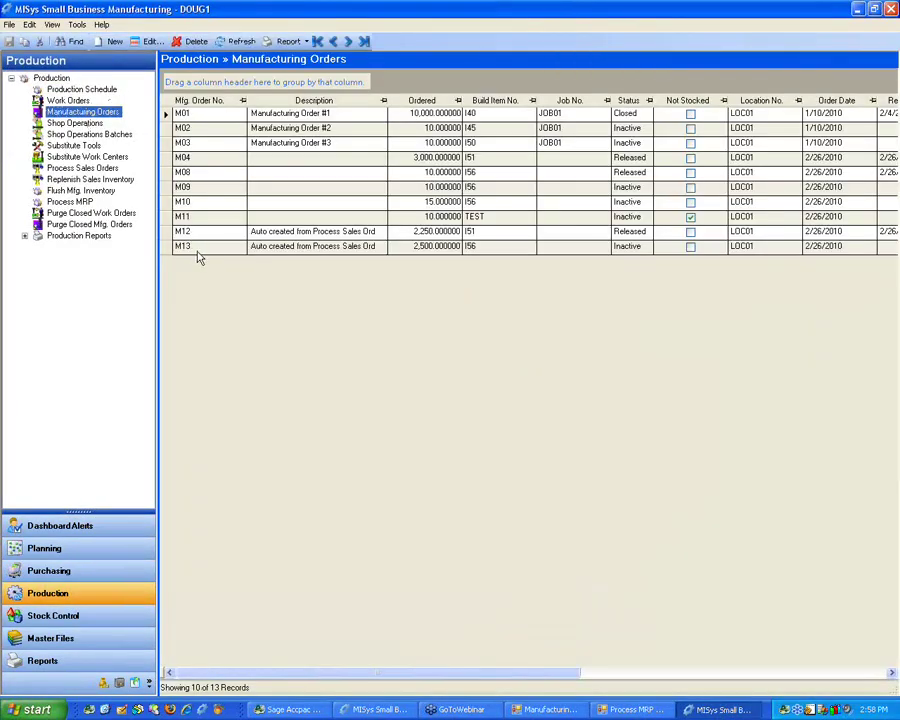
pyautogui.click(165, 116)
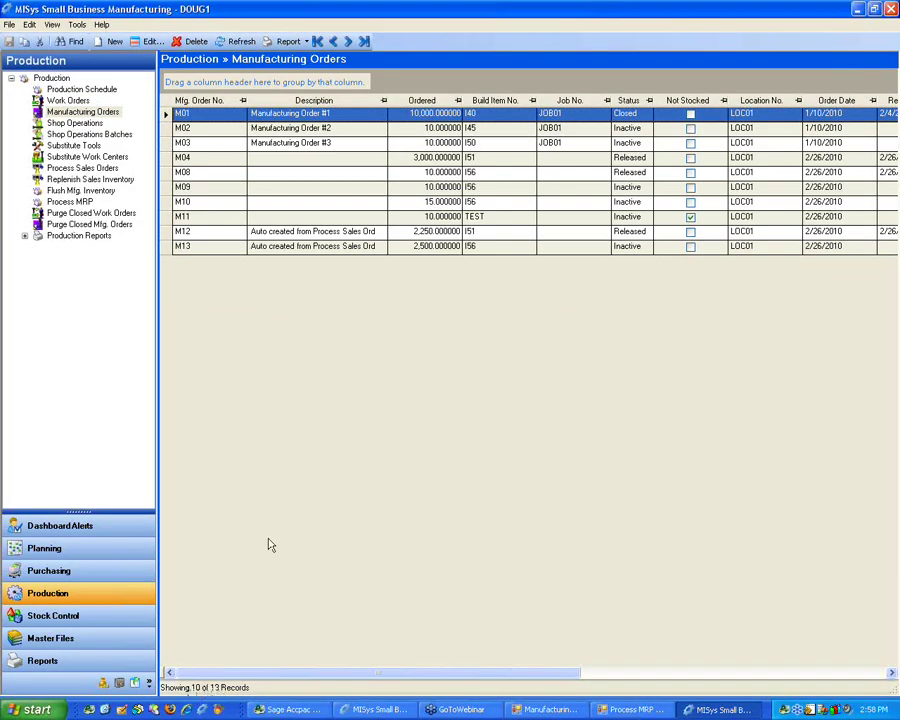
pyautogui.click(349, 42)
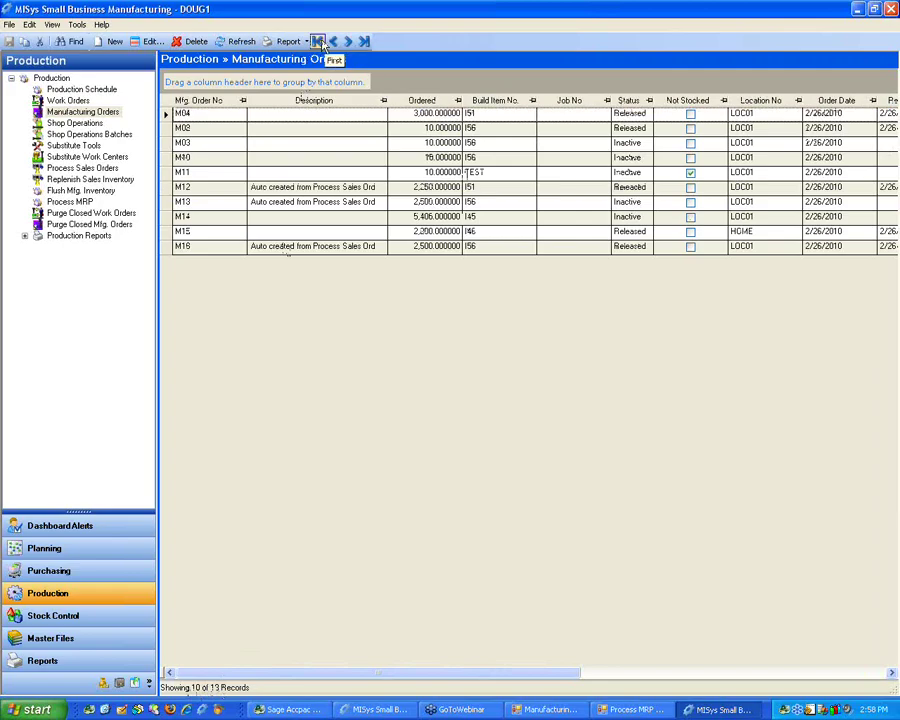
pyautogui.click(334, 42)
# Set the records per page to 99 in the company's display options and reopen the manufacturing orders list
pyautogui.click(119, 683)
pyautogui.click(60, 145)
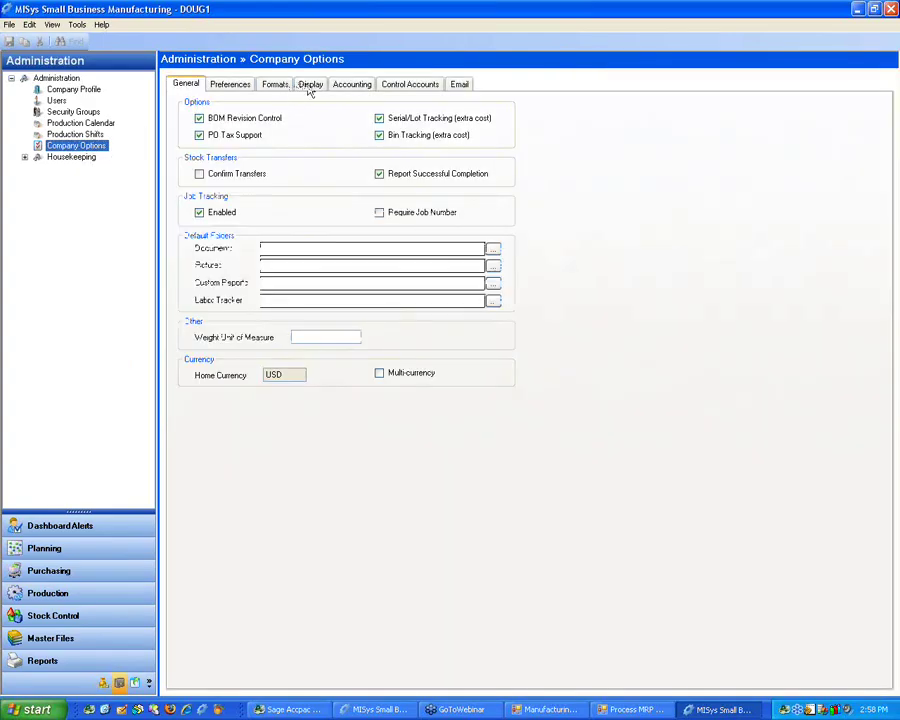
pyautogui.click(310, 85)
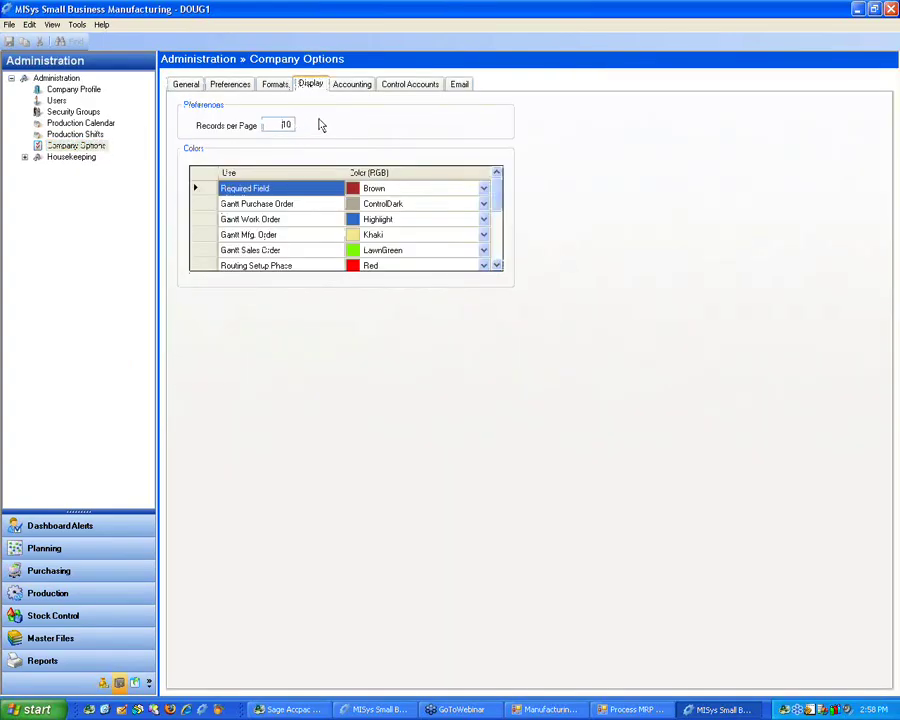
pyautogui.write('99')
pyautogui.click(70, 588)
pyautogui.click(82, 111)
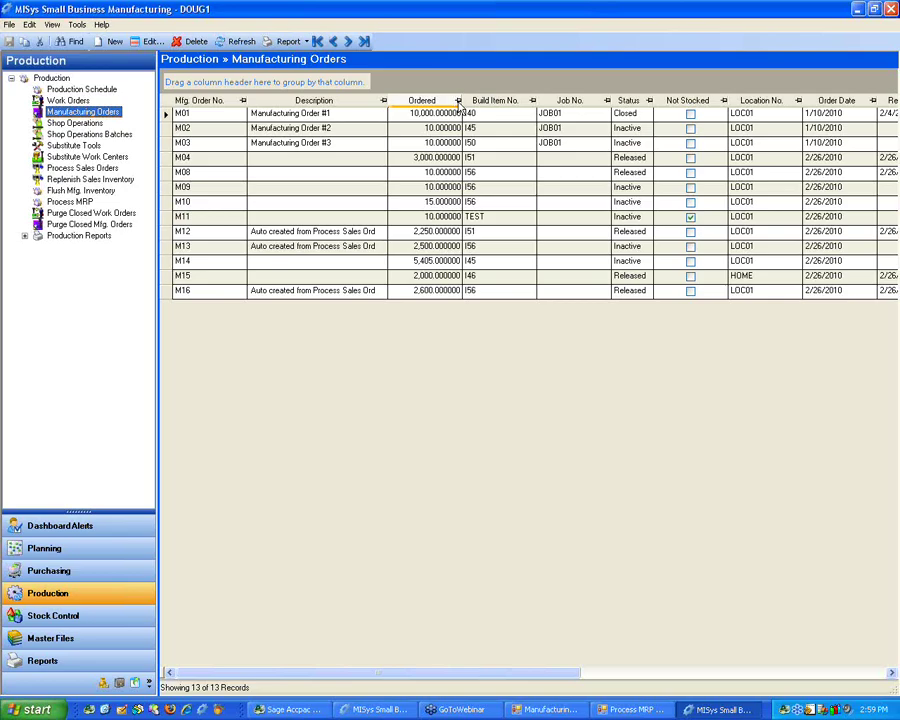
# Inspect the purge functions for closed work orders and closed manufacturing orders, including the Purge Prior To date choice
pyautogui.click(93, 225)
pyautogui.click(90, 213)
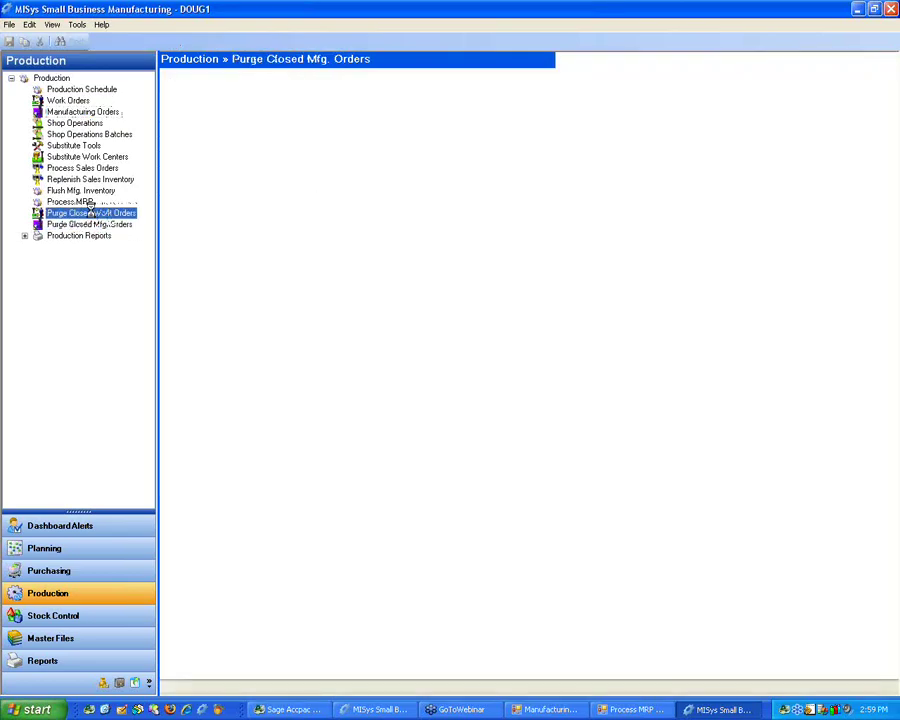
pyautogui.click(91, 224)
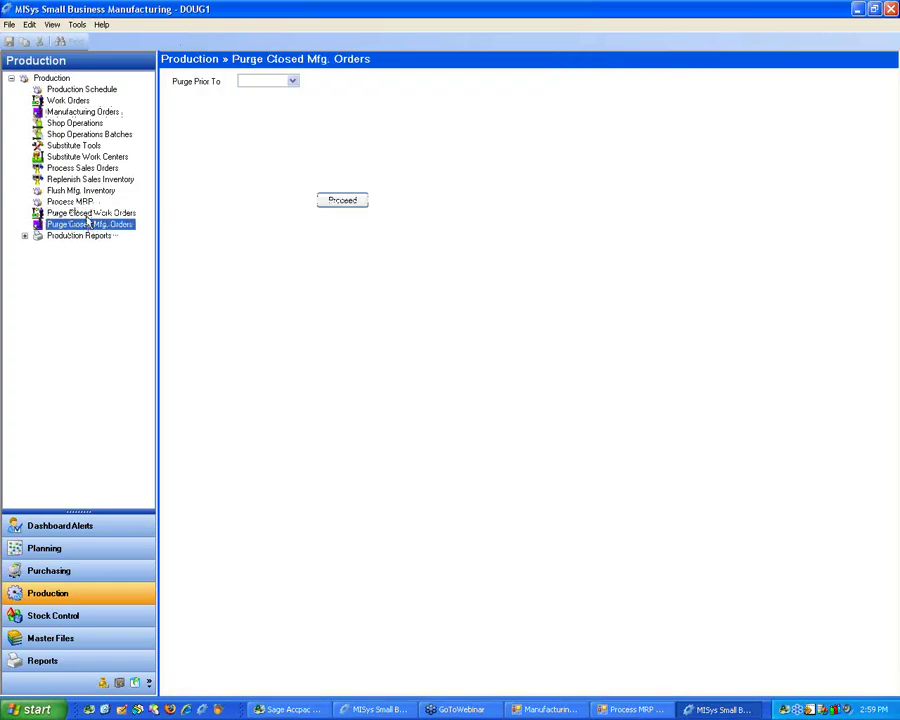
pyautogui.press('Up')
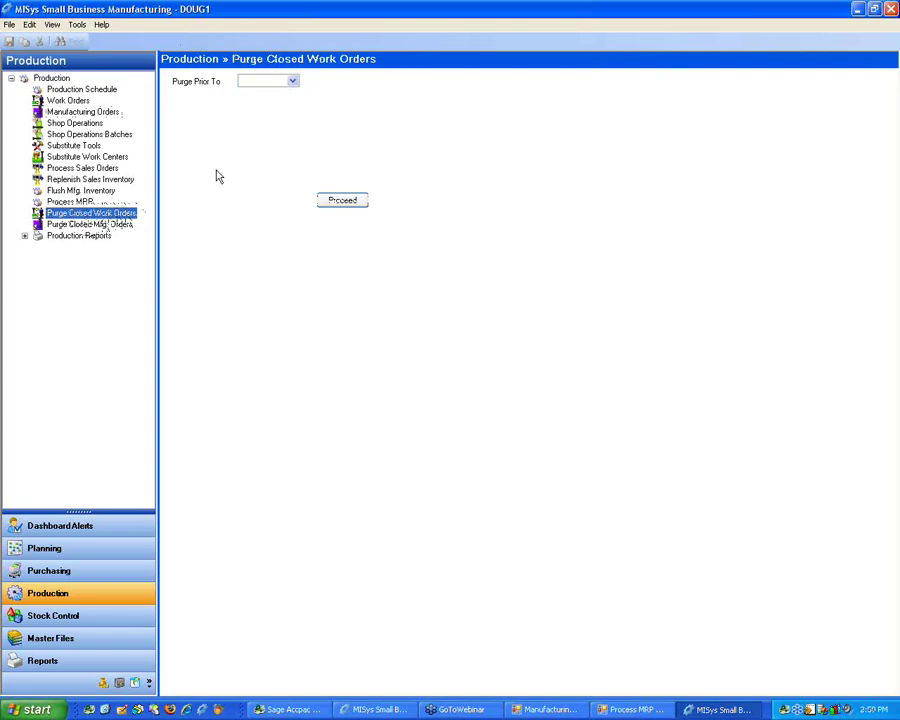
pyautogui.click(115, 224)
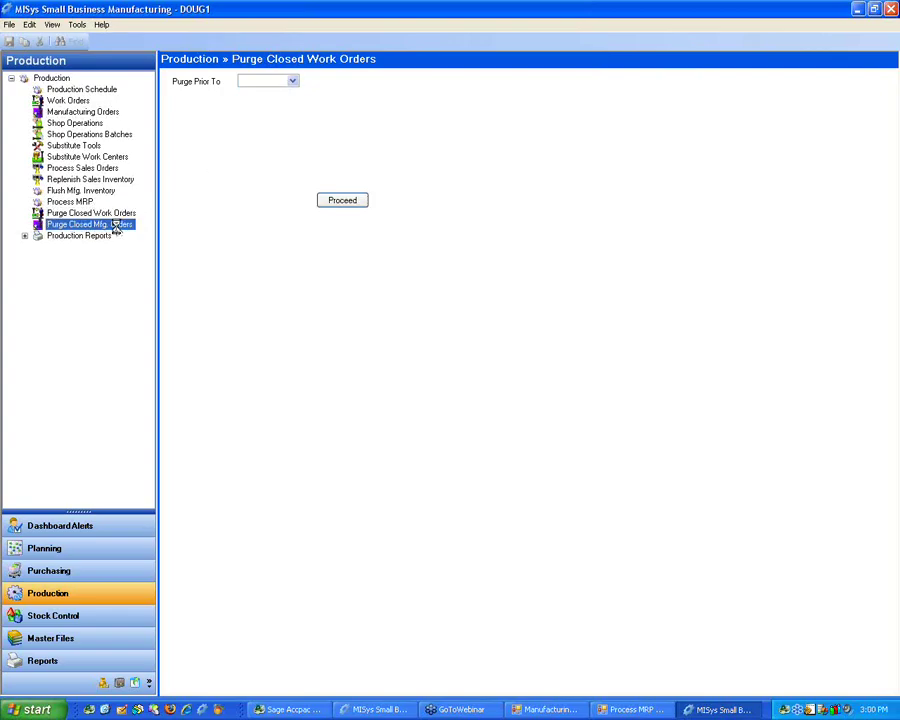
pyautogui.click(293, 81)
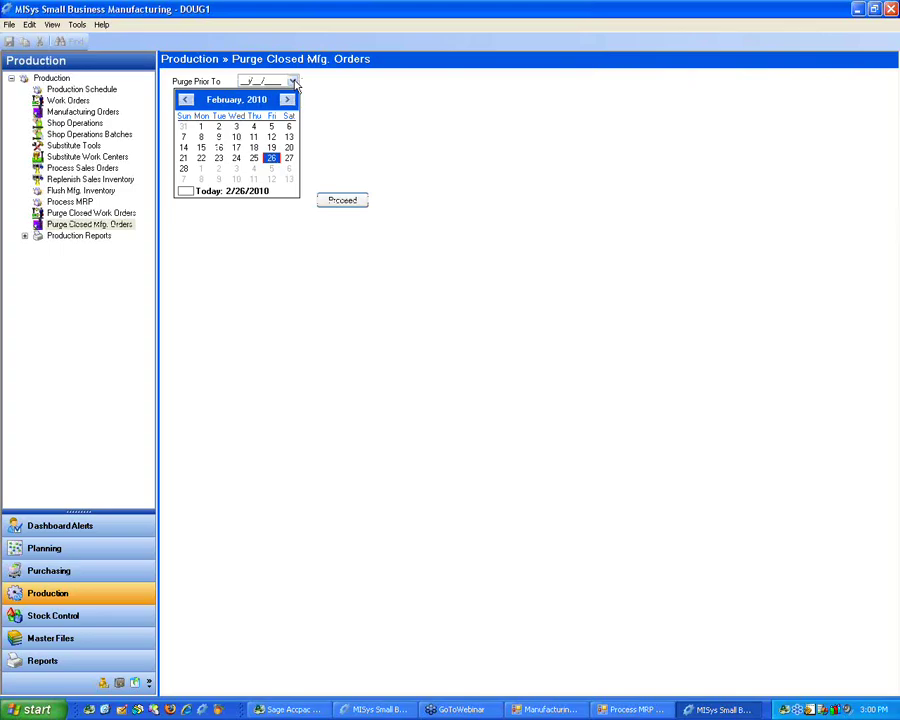
pyautogui.click(294, 83)
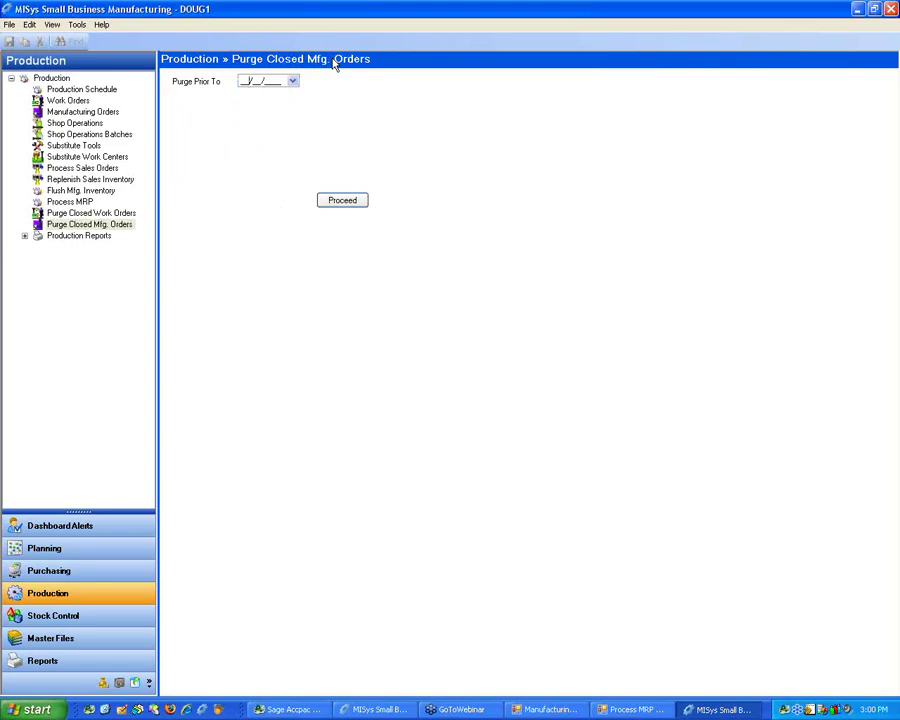
pyautogui.click(105, 306)
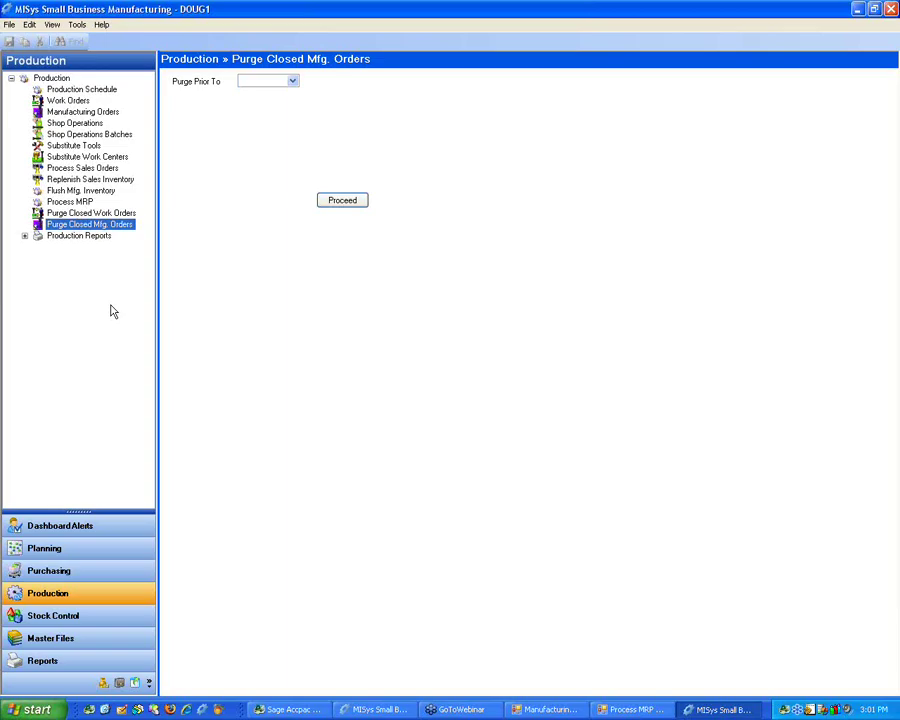
# Reschedule the first work order's I56 bar in the production schedule to February 12–17, 2010
pyautogui.click(73, 91)
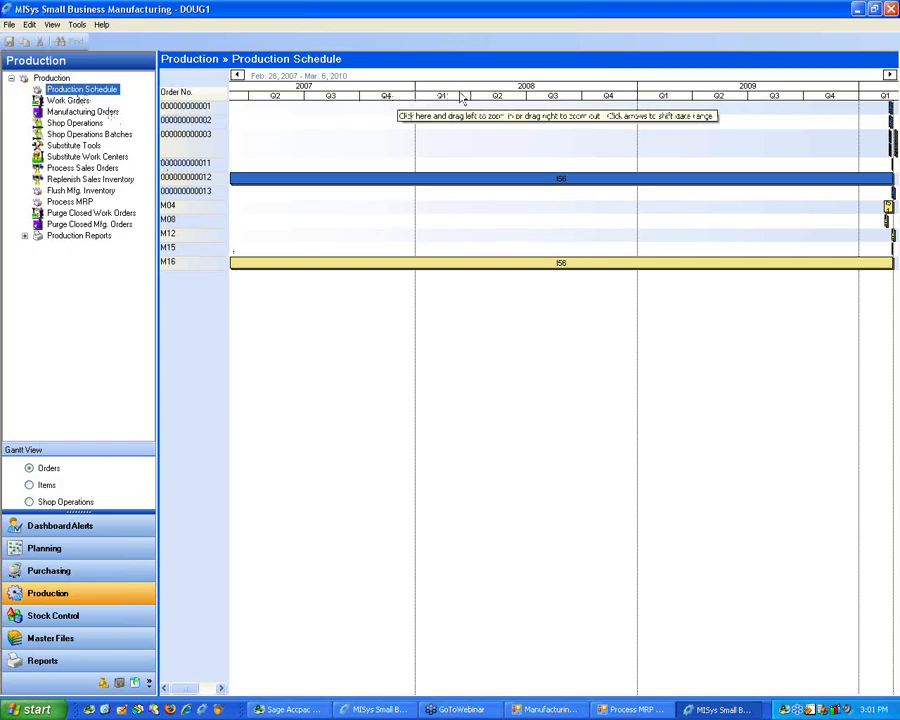
pyautogui.moveTo(684, 103); pyautogui.dragTo(638, 104)
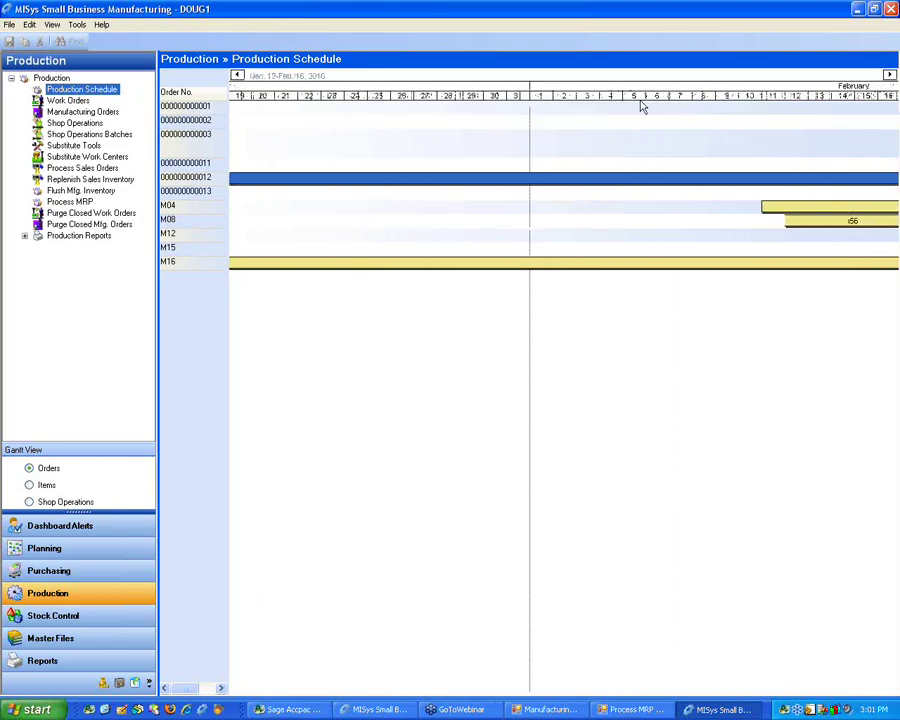
pyautogui.moveTo(703, 106); pyautogui.dragTo(705, 104)
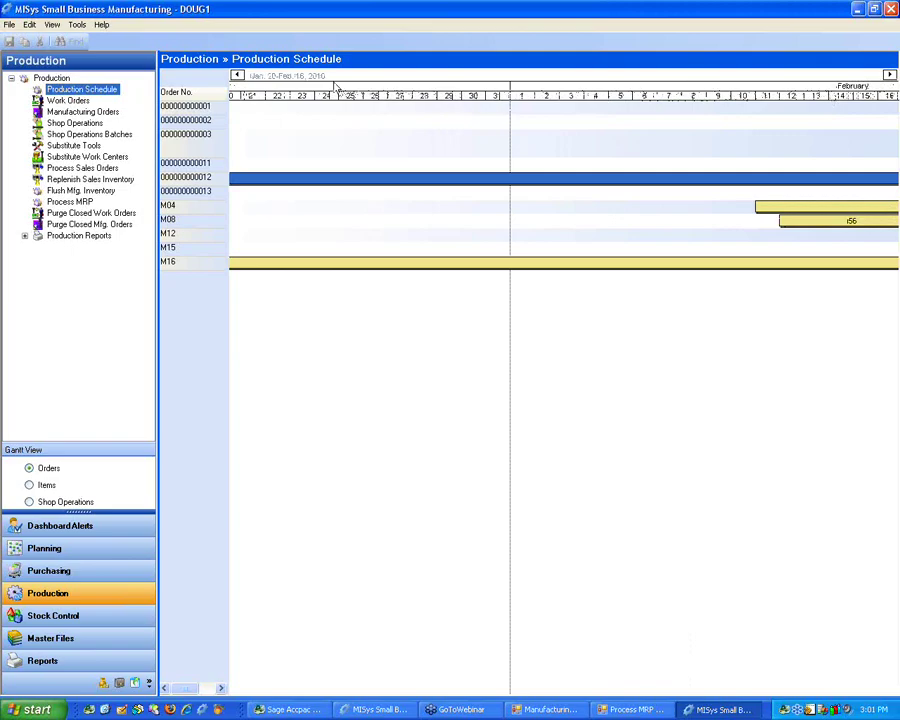
pyautogui.moveTo(235, 76); pyautogui.dragTo(237, 77)
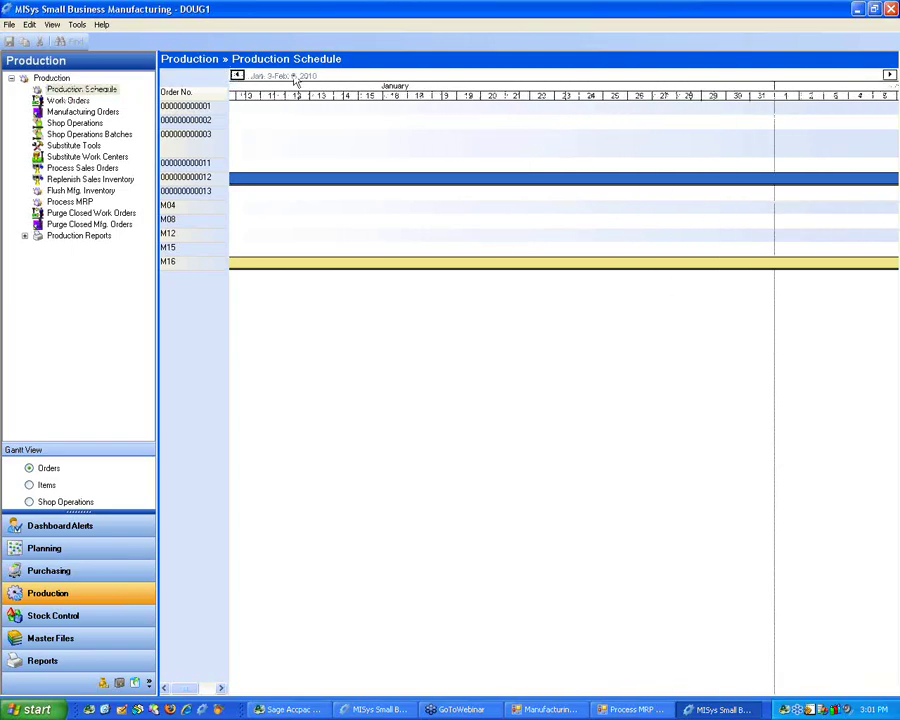
pyautogui.moveTo(889, 75); pyautogui.dragTo(890, 76)
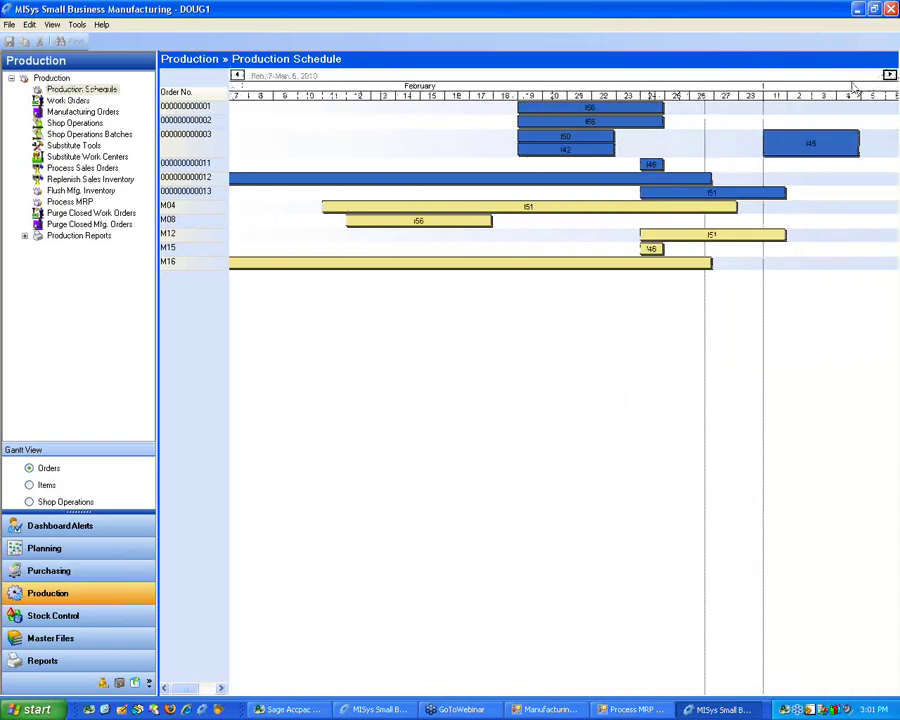
pyautogui.moveTo(640, 113)
pyautogui.moveTo(622, 113); pyautogui.dragTo(448, 120)
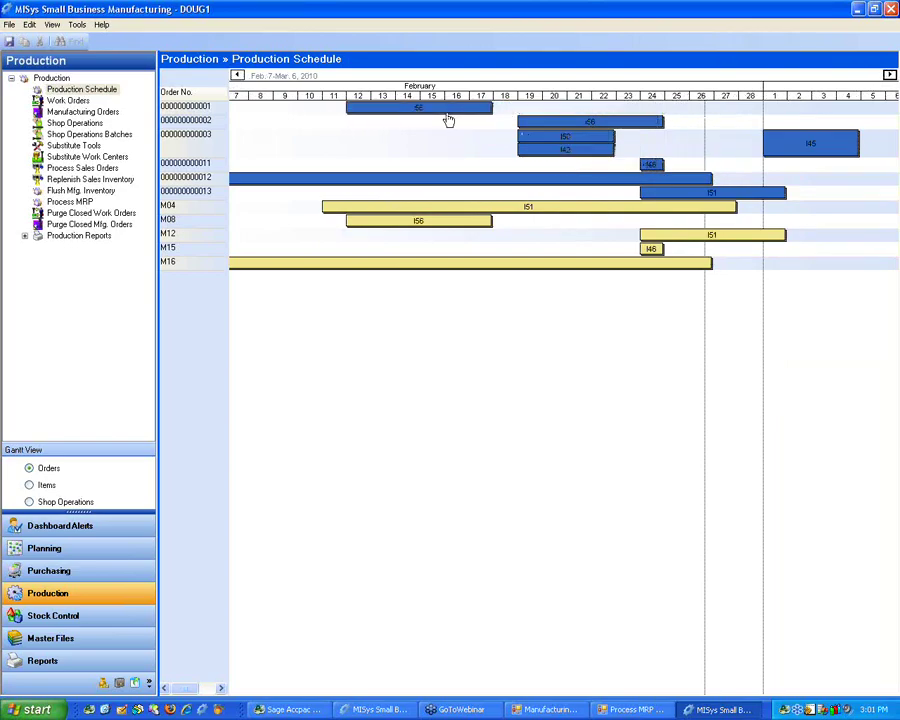
# Review the production schedule over shorter and longer date ranges, and save its changes when leaving for the master files
pyautogui.moveTo(347, 110)
pyautogui.scroll(5, 406, 100)
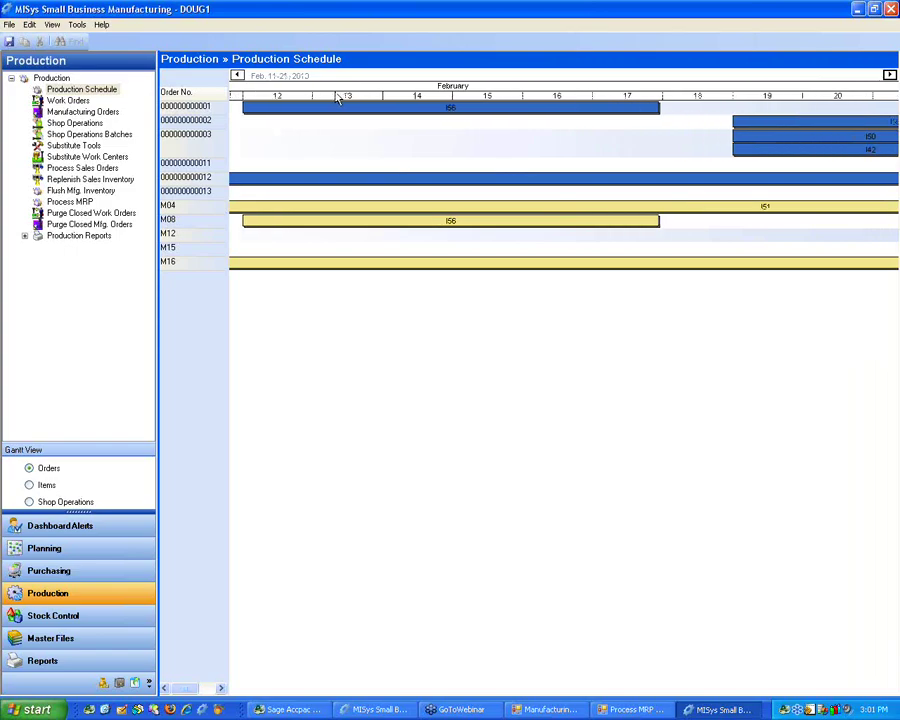
pyautogui.scroll(-8, 364, 97)
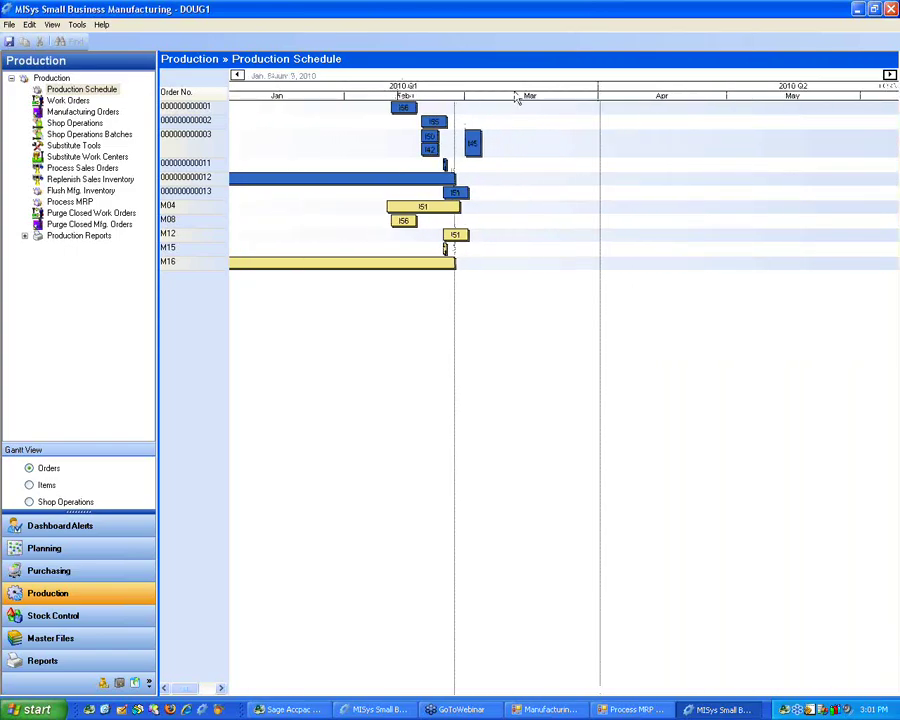
pyautogui.scroll(-3, 562, 97)
pyautogui.scroll(5, 582, 95)
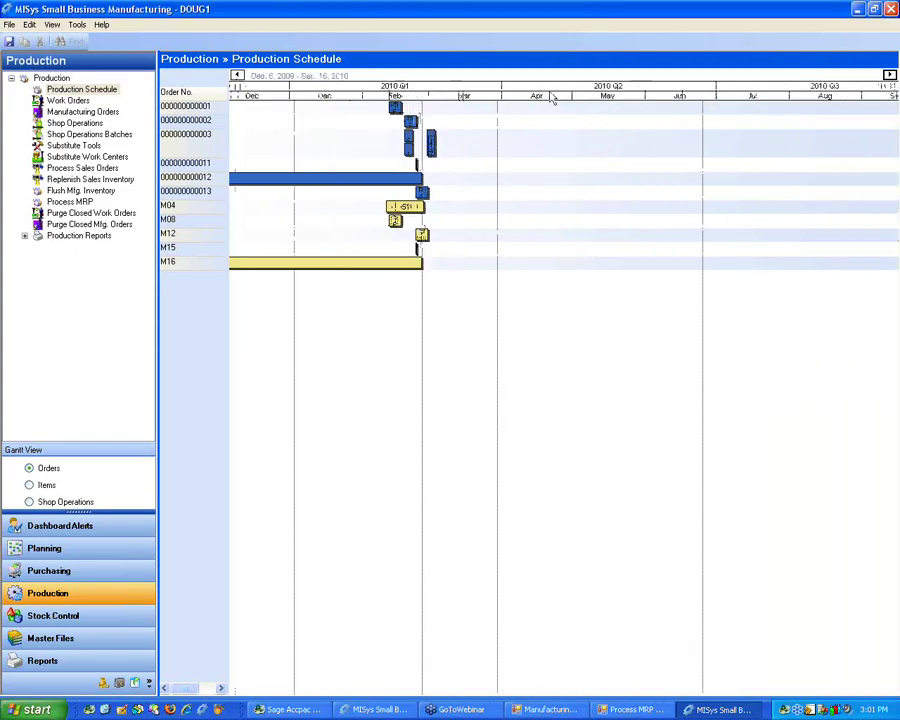
pyautogui.scroll(2, 500, 97)
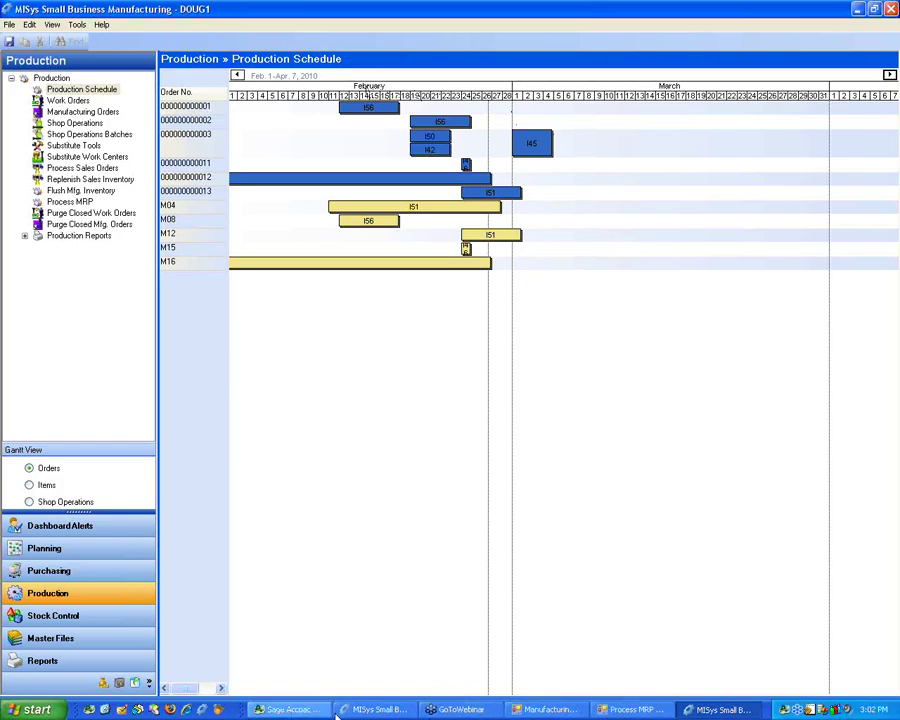
pyautogui.click(290, 709)
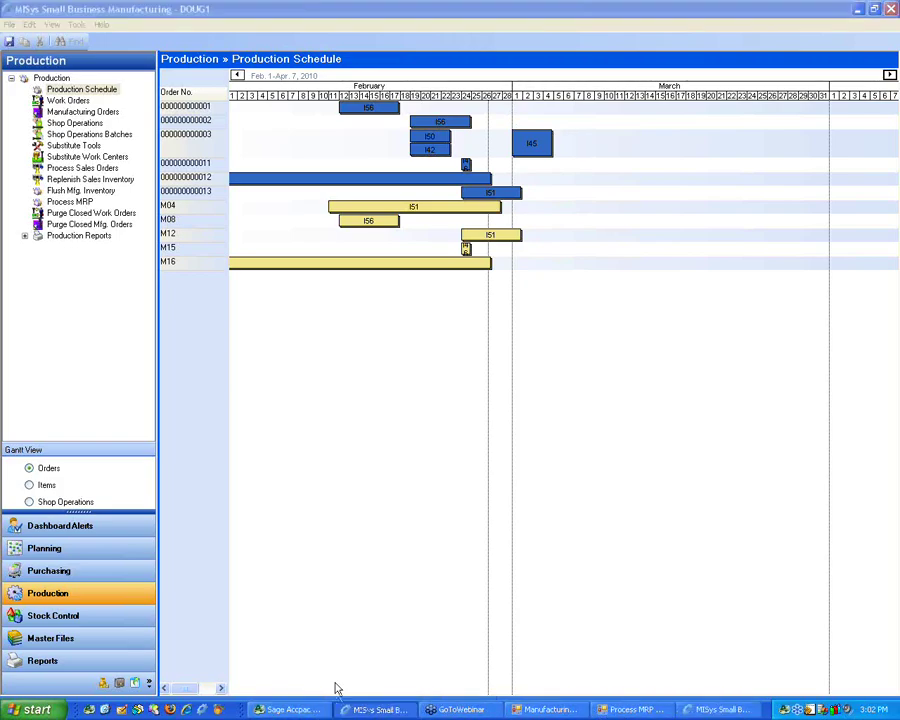
pyautogui.click(100, 634)
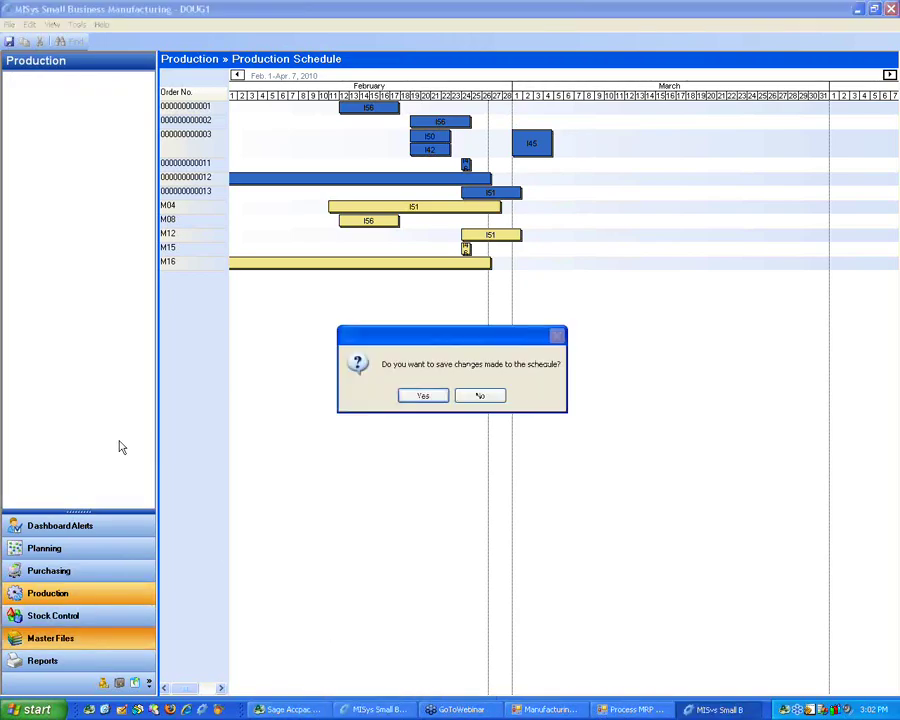
pyautogui.click(440, 396)
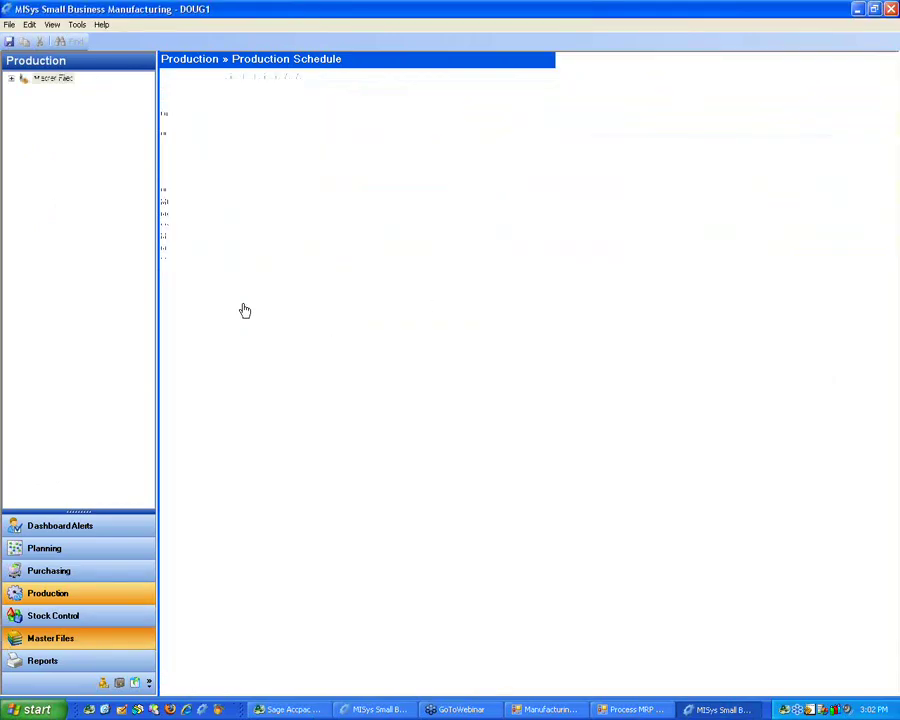
# Open item I01's record from the item master list and examine its valuation and cost history
pyautogui.click(56, 89)
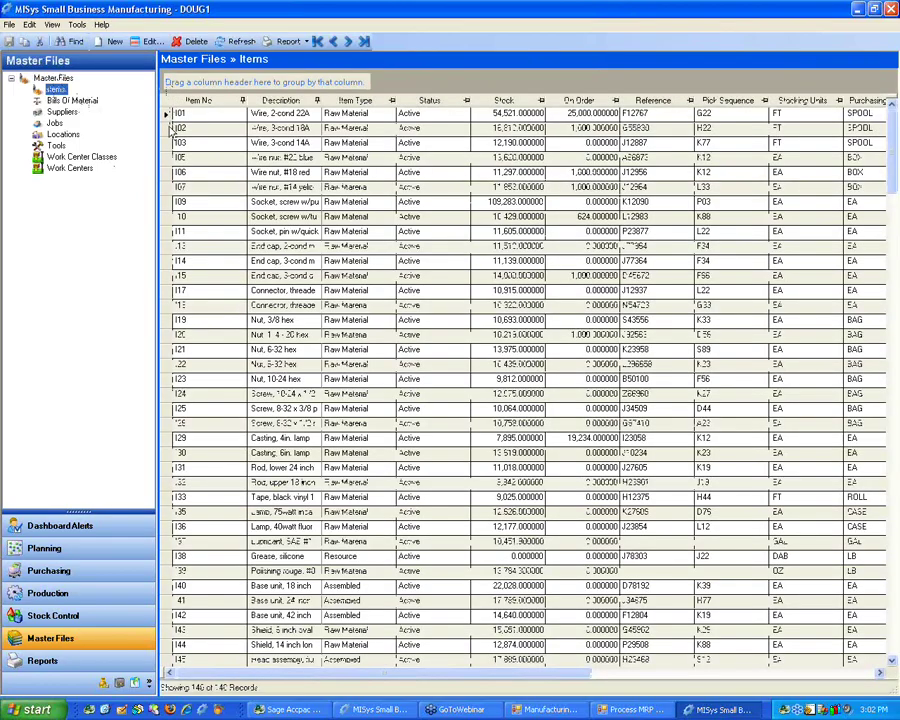
pyautogui.click(168, 114)
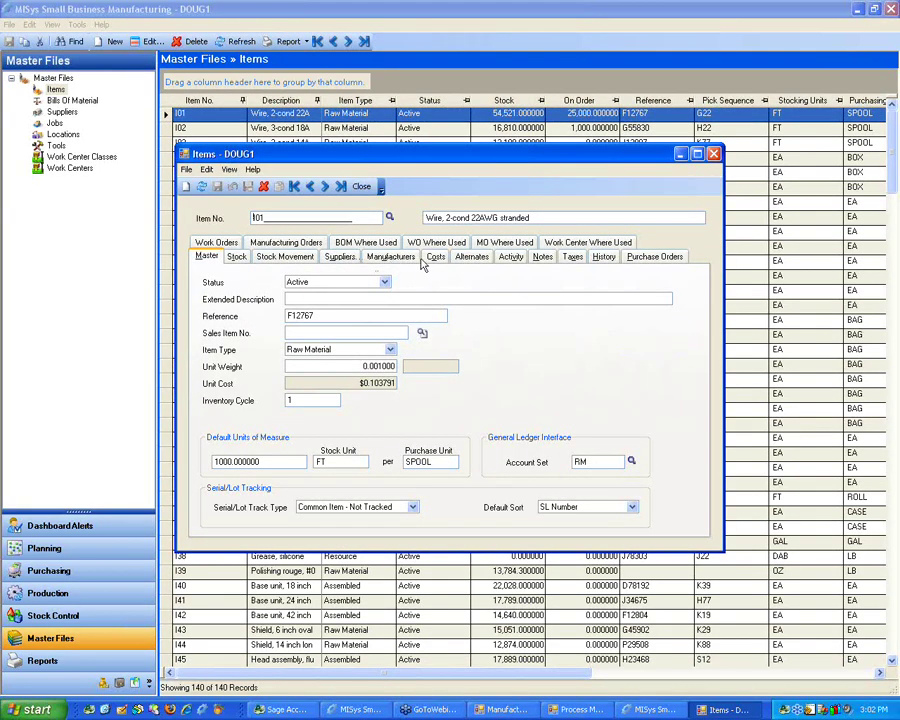
pyautogui.click(435, 257)
pyautogui.moveTo(338, 506); pyautogui.dragTo(358, 507)
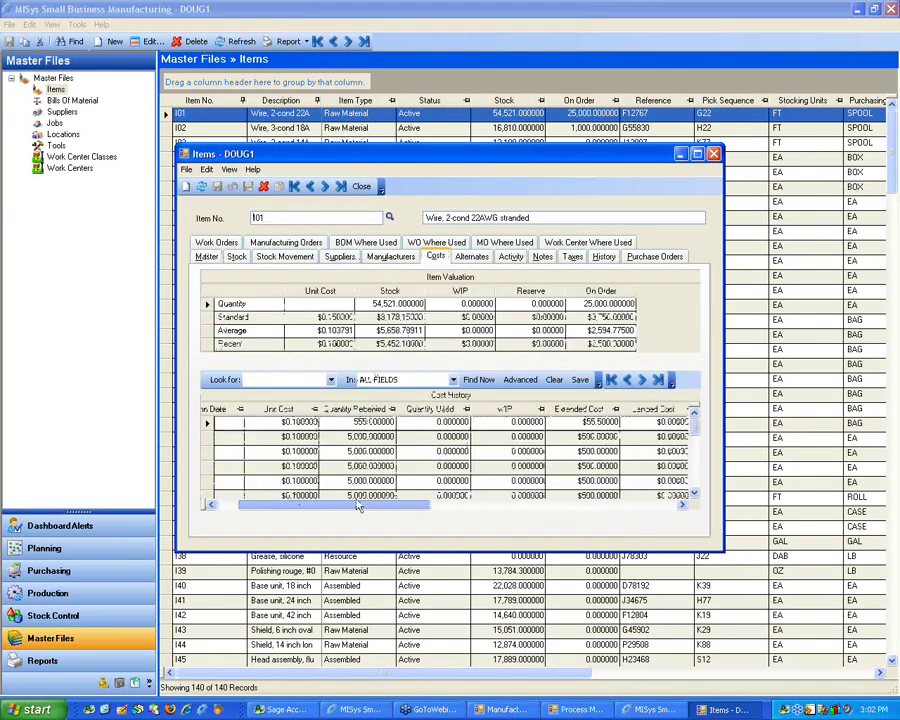
# Examine the received and used quantities and transaction types in item I01's cost history, and close the item record
pyautogui.scroll(-5, 358, 458)
pyautogui.scroll(3, 366, 460)
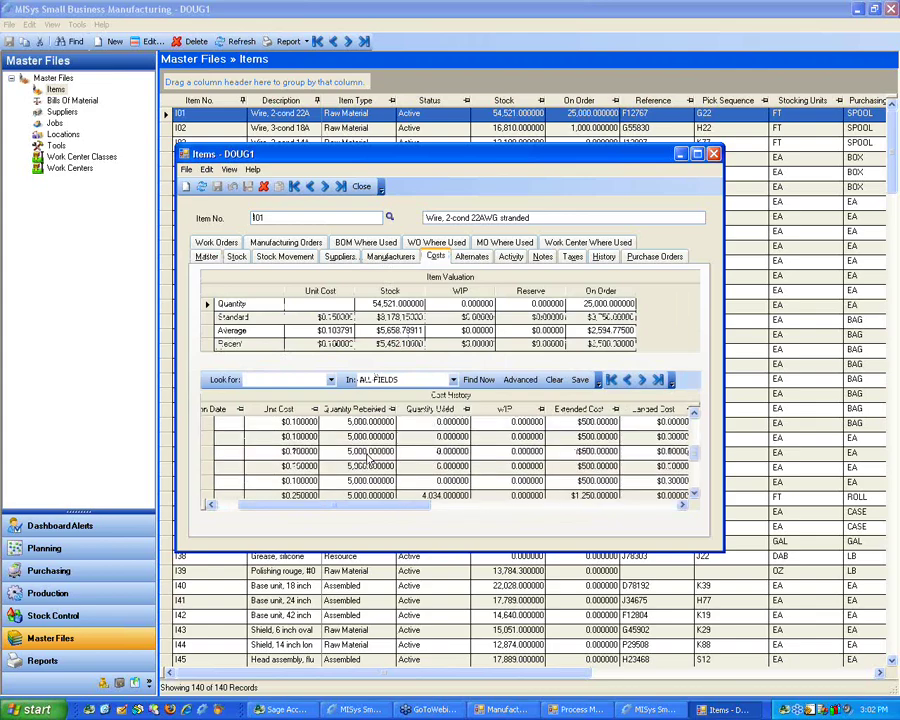
pyautogui.click(366, 467)
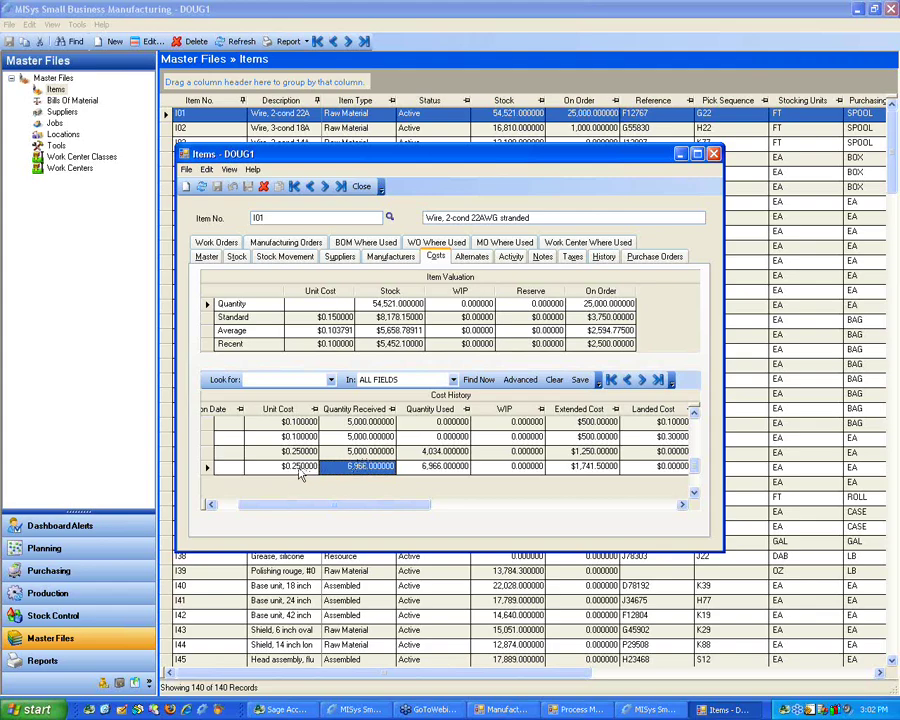
pyautogui.press('Tab')
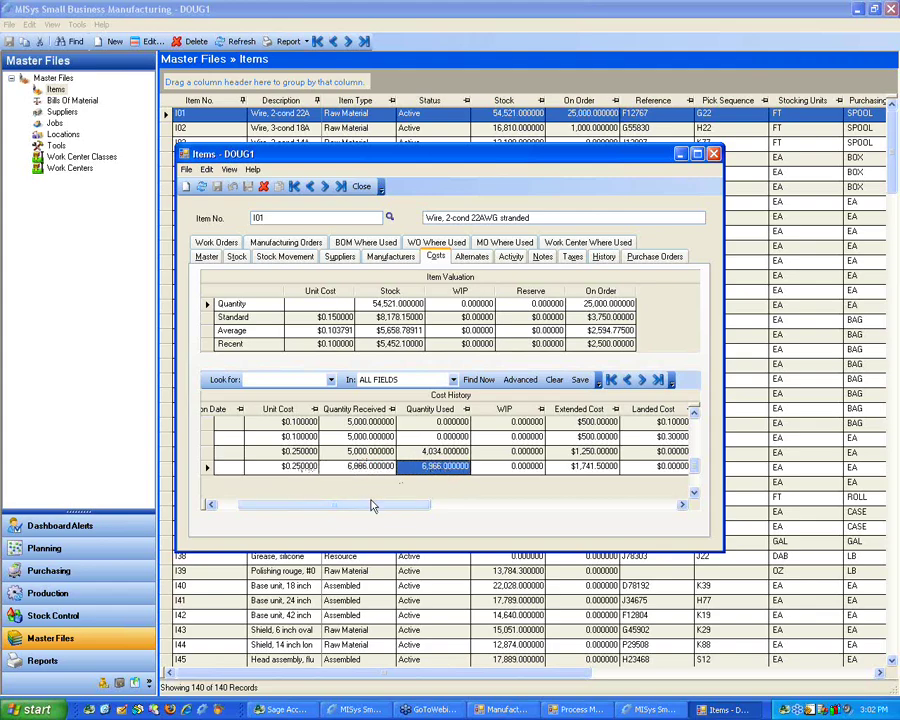
pyautogui.click(357, 453)
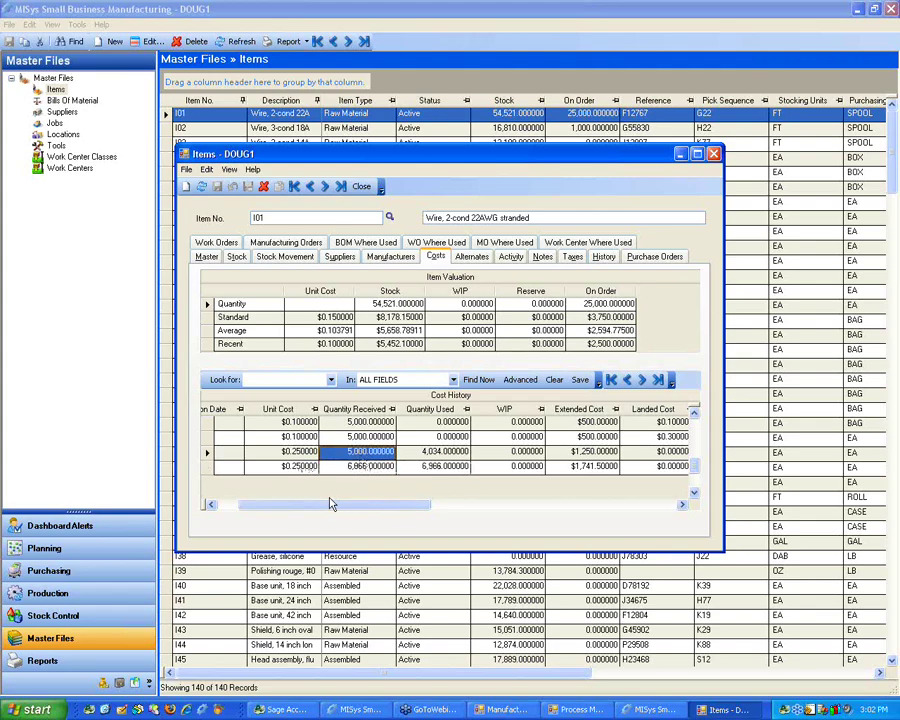
pyautogui.moveTo(315, 508)
pyautogui.mouseDown()
pyautogui.moveTo(255, 510)
pyautogui.moveTo(311, 508)
pyautogui.mouseUp()
pyautogui.click(418, 436)
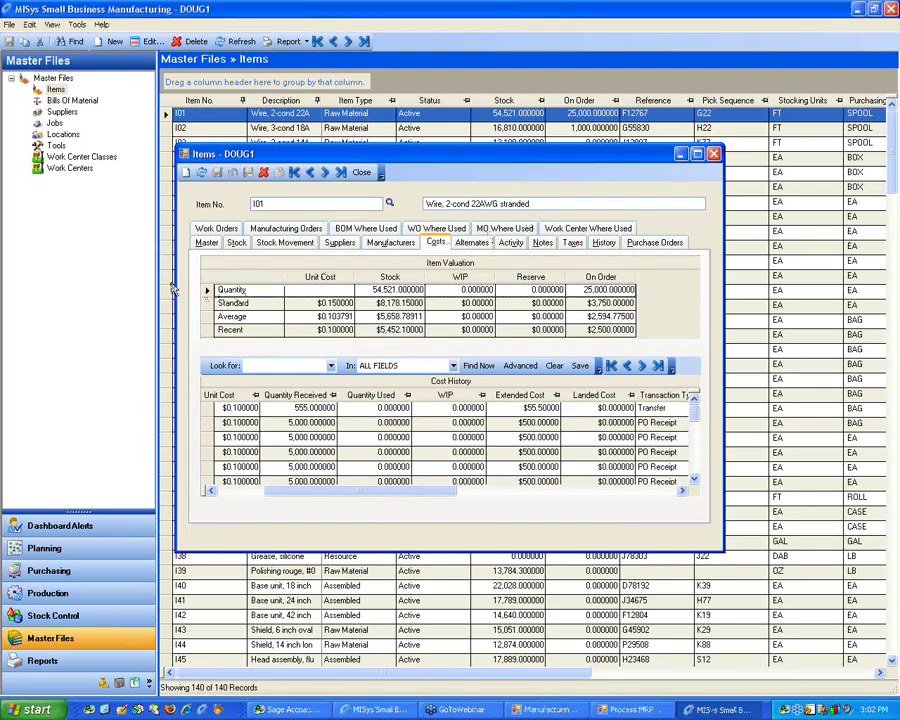
pyautogui.click(124, 216)
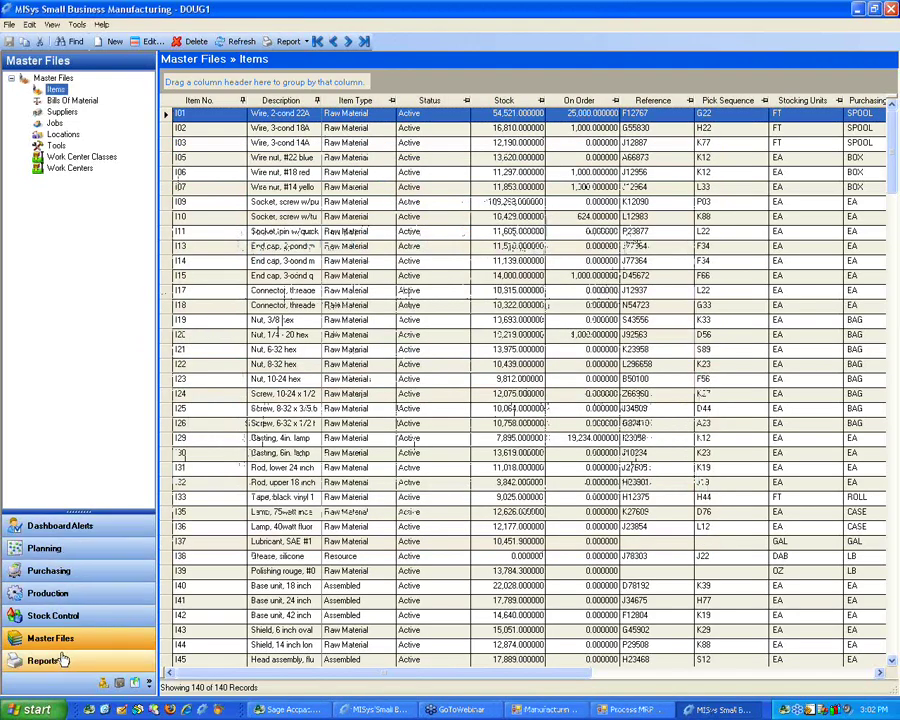
# Inspect the Purge Item Costs function among the administration housekeeping functions, including its Purge Prior To date choice
pyautogui.click(118, 683)
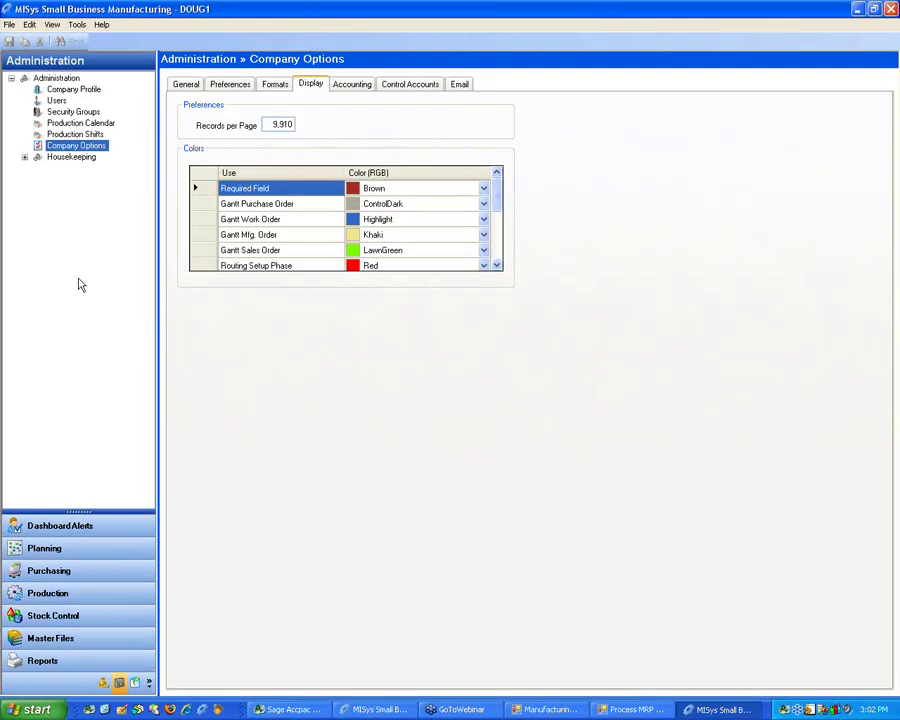
pyautogui.click(24, 158)
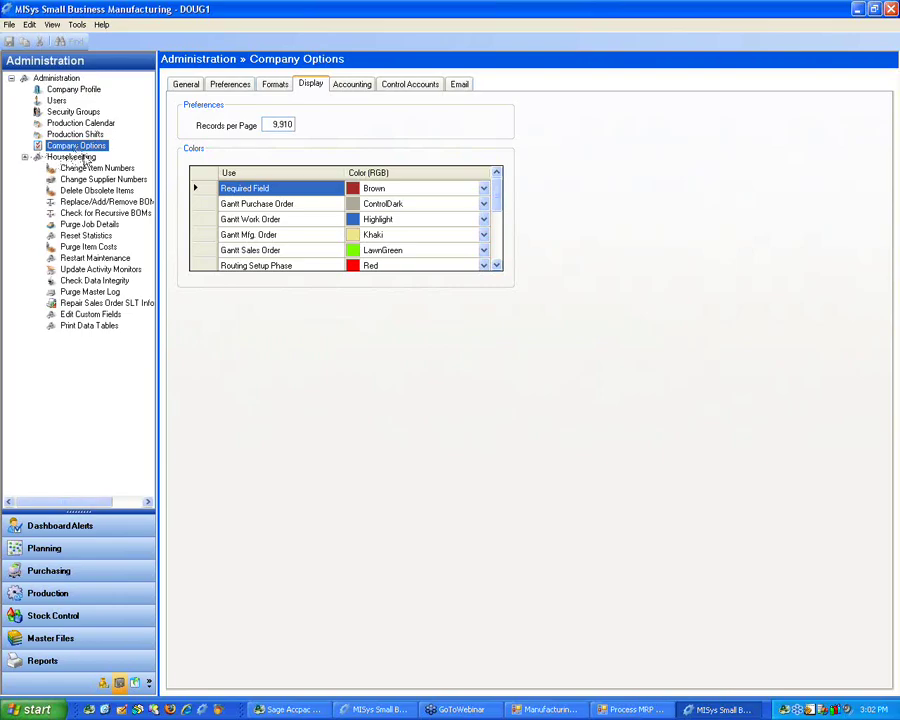
pyautogui.click(89, 248)
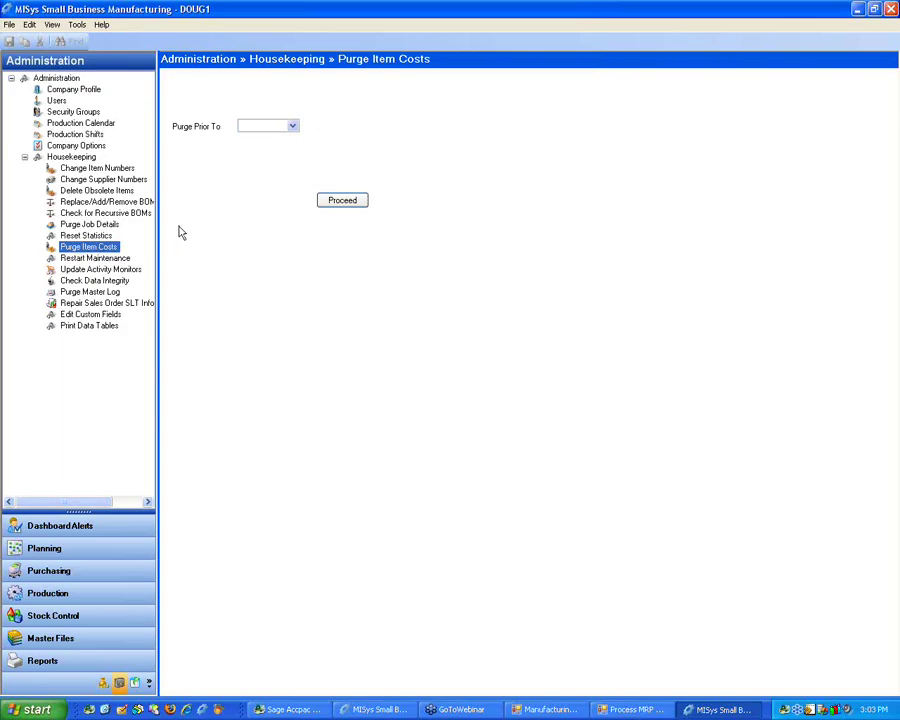
pyautogui.click(293, 128)
pyautogui.click(294, 129)
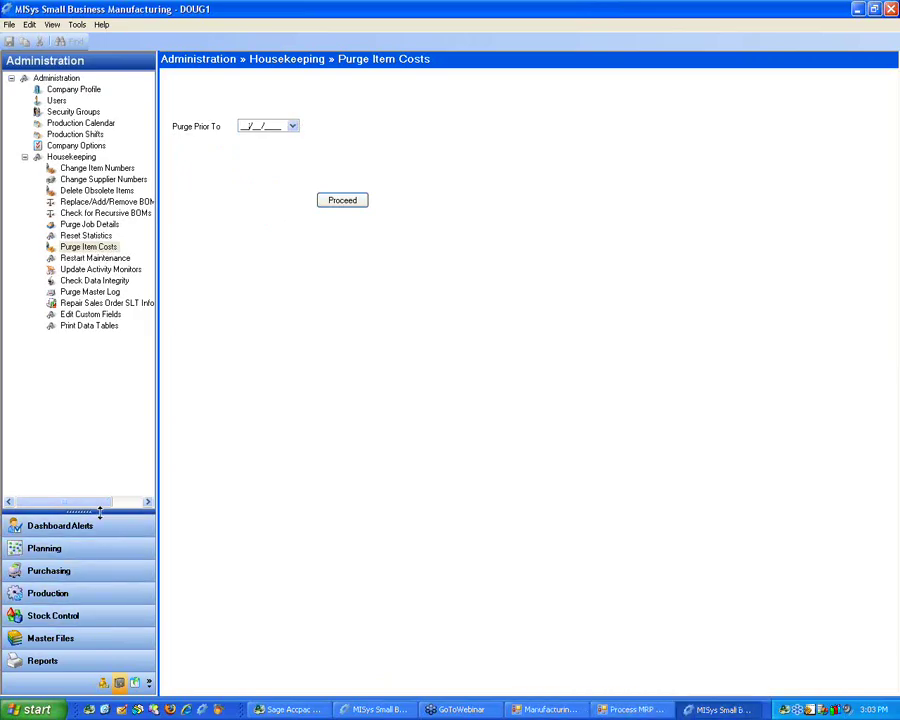
# Enlarge the module list to show every module by name, and sort the manufacturing orders list by status
pyautogui.moveTo(100, 510); pyautogui.dragTo(100, 403)
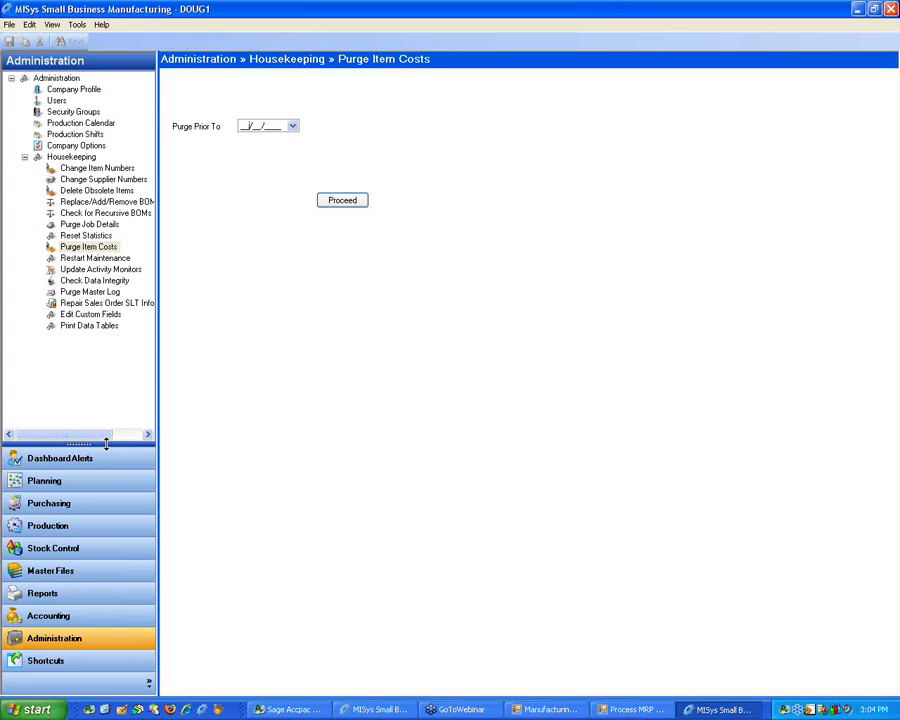
pyautogui.click(45, 525)
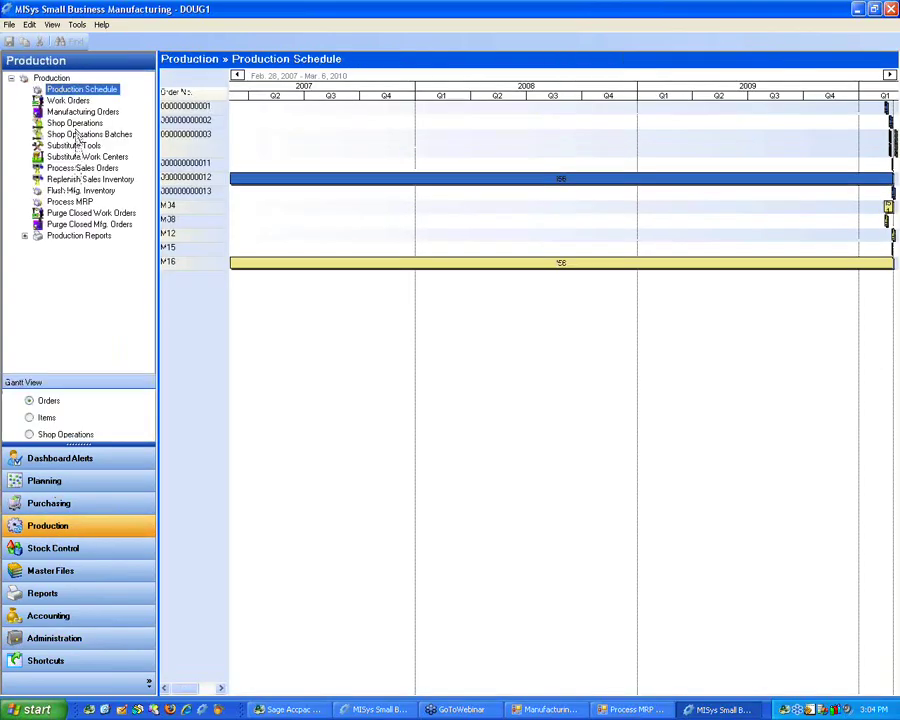
pyautogui.click(80, 111)
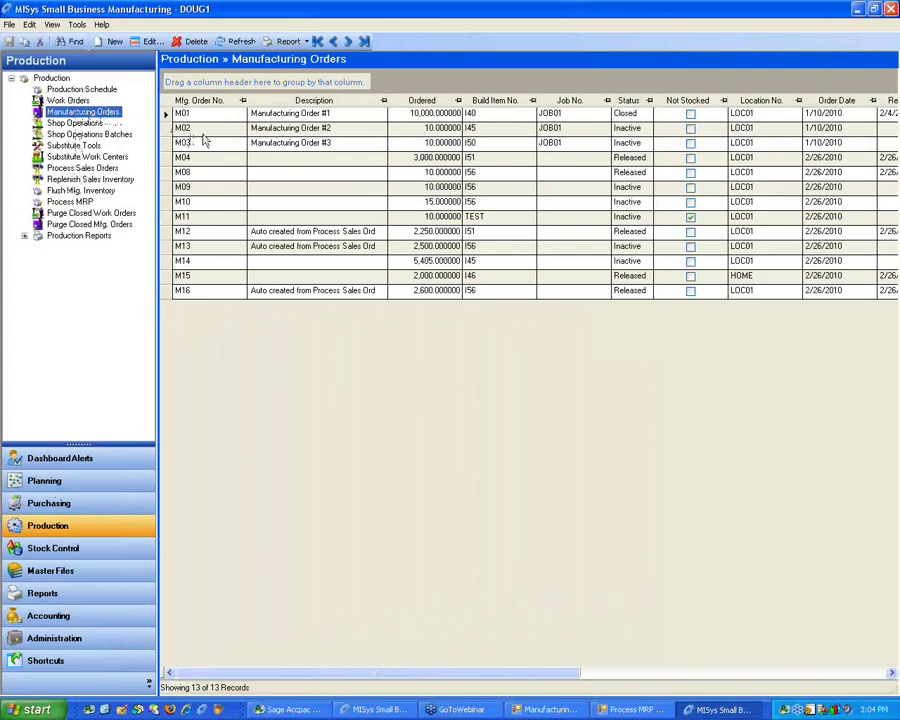
pyautogui.click(627, 101)
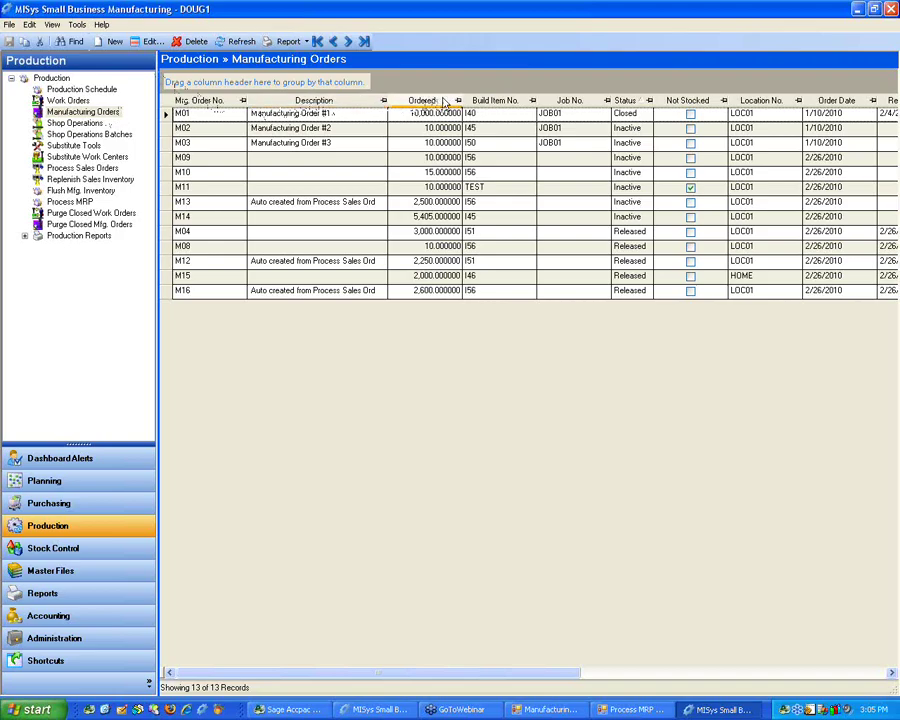
# Group the manufacturing orders by Ordered and then by Status, and expand the Inactive orders with an ordered quantity of 10
pyautogui.moveTo(433, 99); pyautogui.dragTo(352, 82)
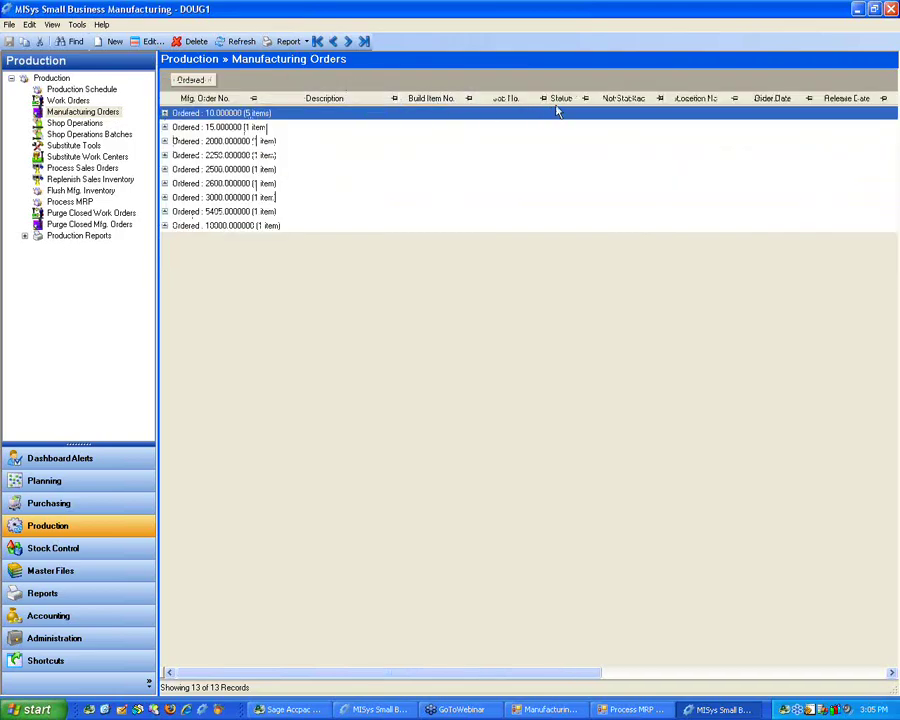
pyautogui.moveTo(560, 98); pyautogui.dragTo(245, 80)
pyautogui.click(165, 113)
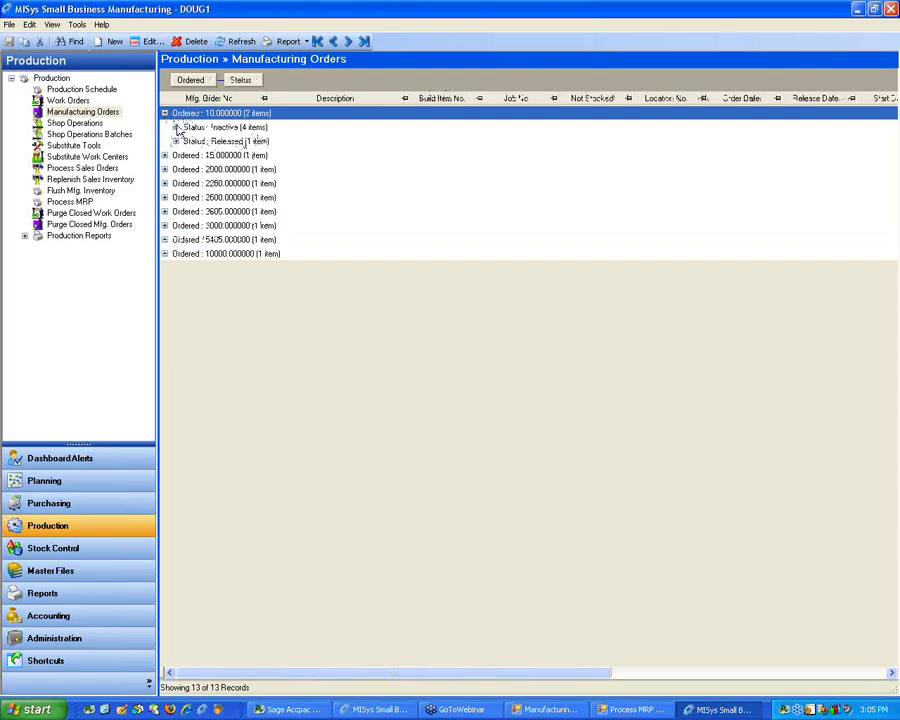
pyautogui.click(176, 127)
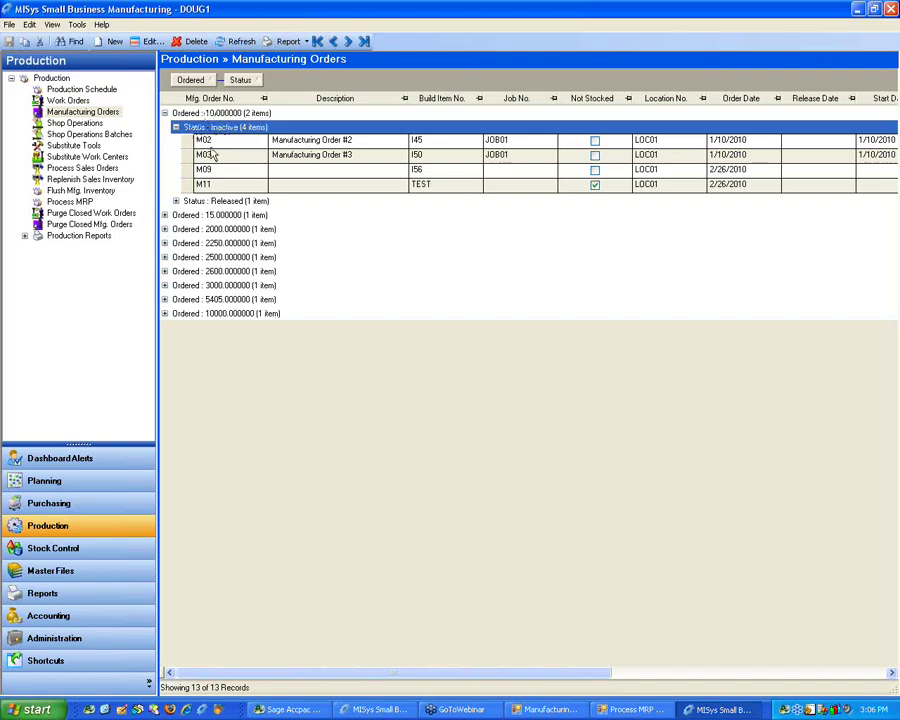
# Collapse the expanded manufacturing order groups, and remove the Status and Ordered grouping from the list
pyautogui.click(175, 127)
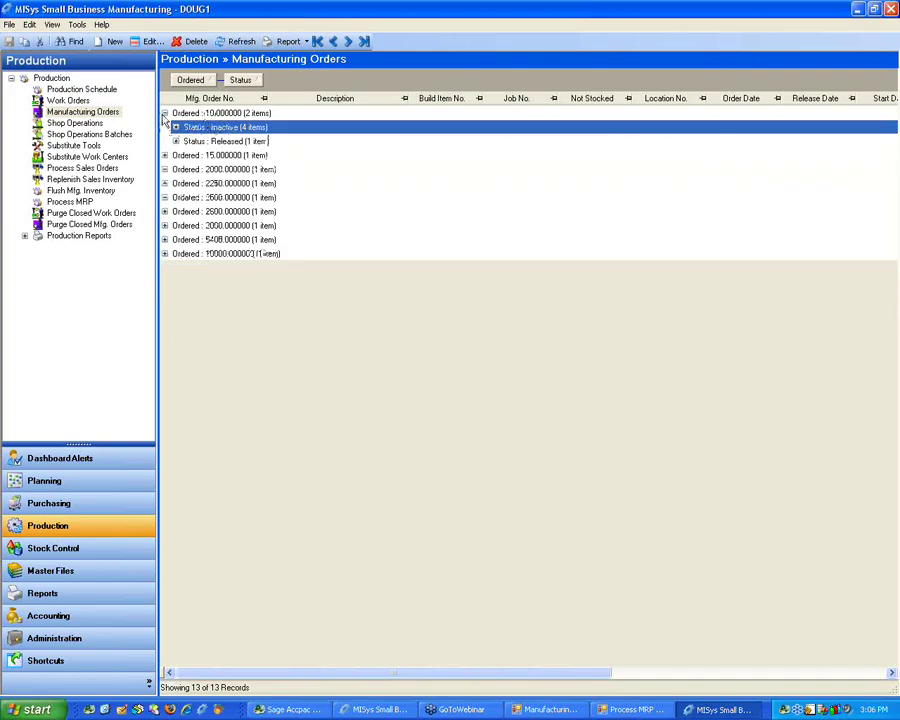
pyautogui.click(165, 113)
pyautogui.click(165, 113)
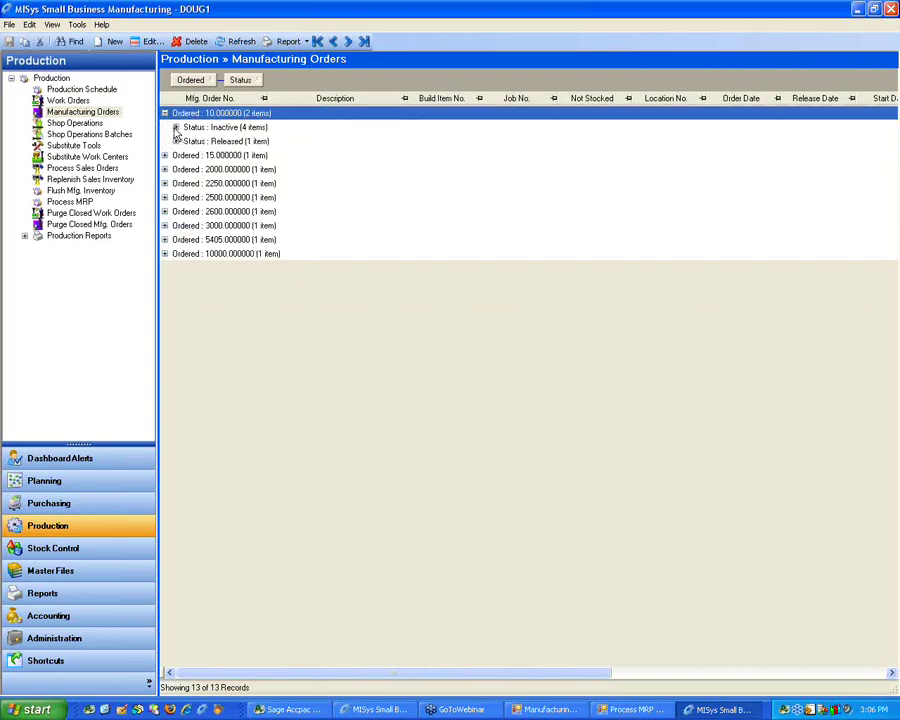
pyautogui.click(175, 127)
pyautogui.click(175, 127)
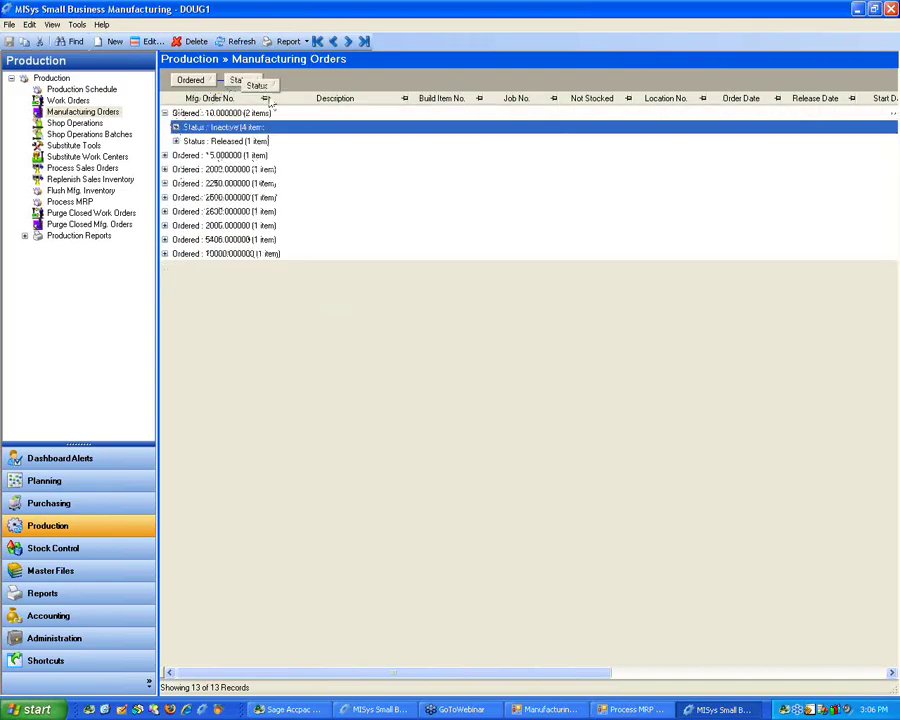
pyautogui.moveTo(241, 80); pyautogui.dragTo(320, 135)
pyautogui.moveTo(200, 80); pyautogui.dragTo(235, 183)
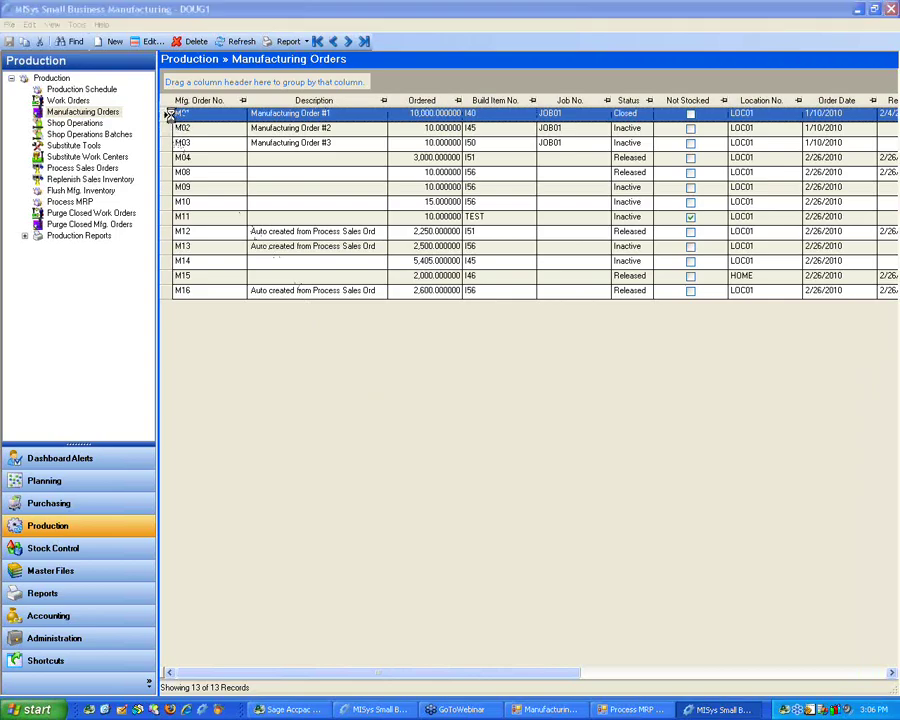
# Open manufacturing order M01 and inspect the import options for manufacturing orders without importing anything
pyautogui.doubleClick(170, 114)
pyautogui.click(136, 190)
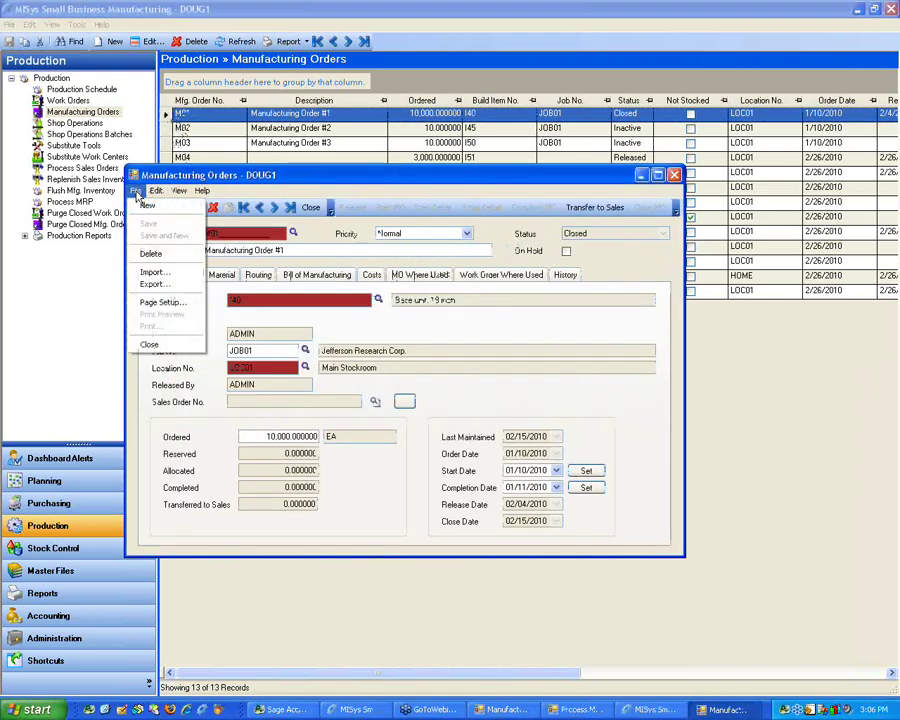
pyautogui.click(150, 273)
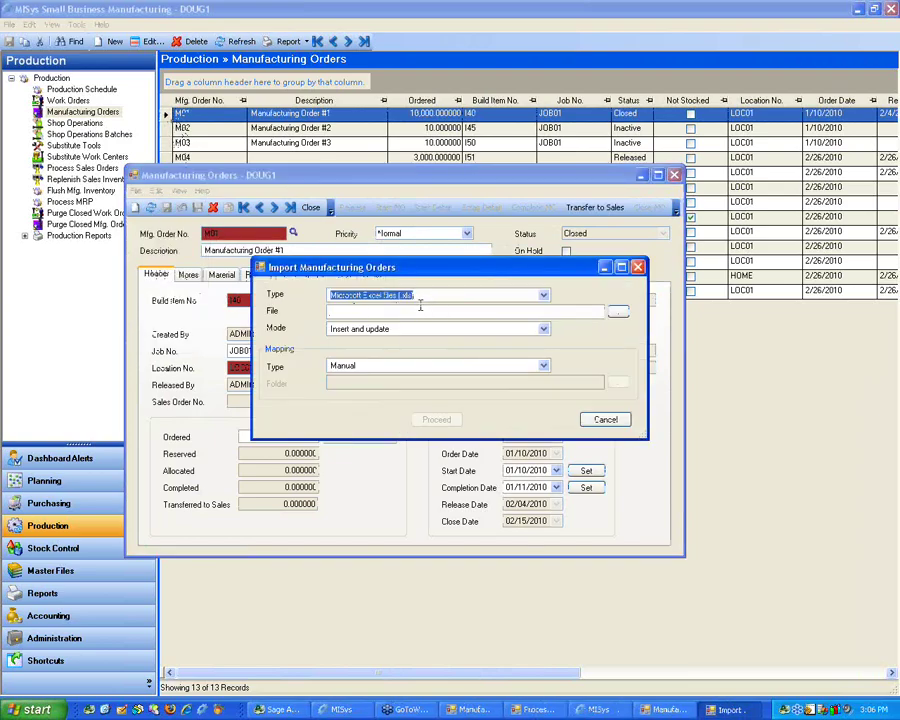
pyautogui.click(603, 420)
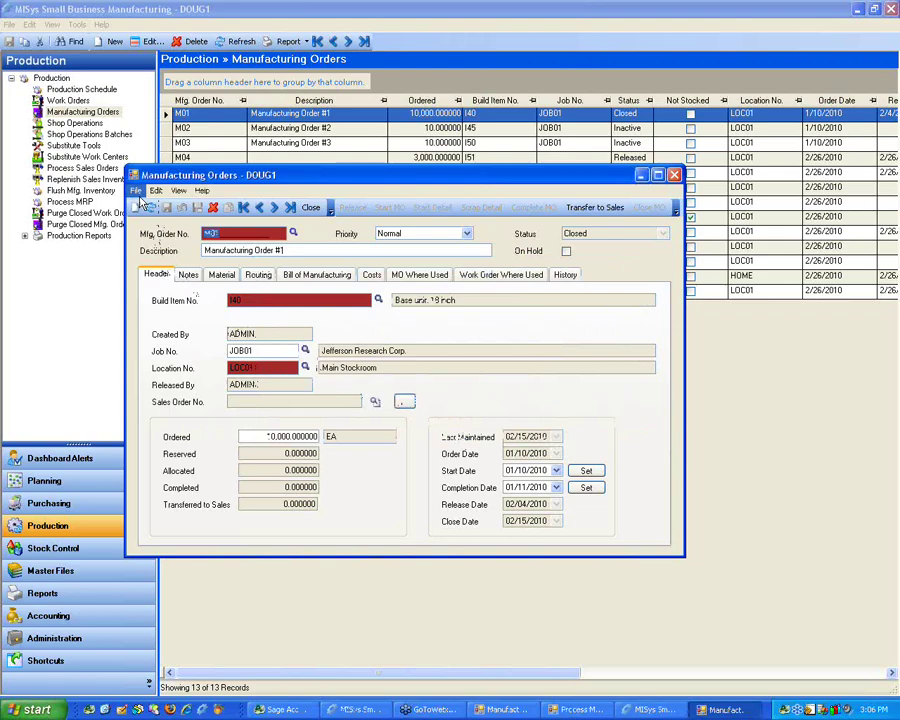
# Inspect the tables and Manufacturing Order fields available for export, and close the M01 record without exporting
pyautogui.click(137, 191)
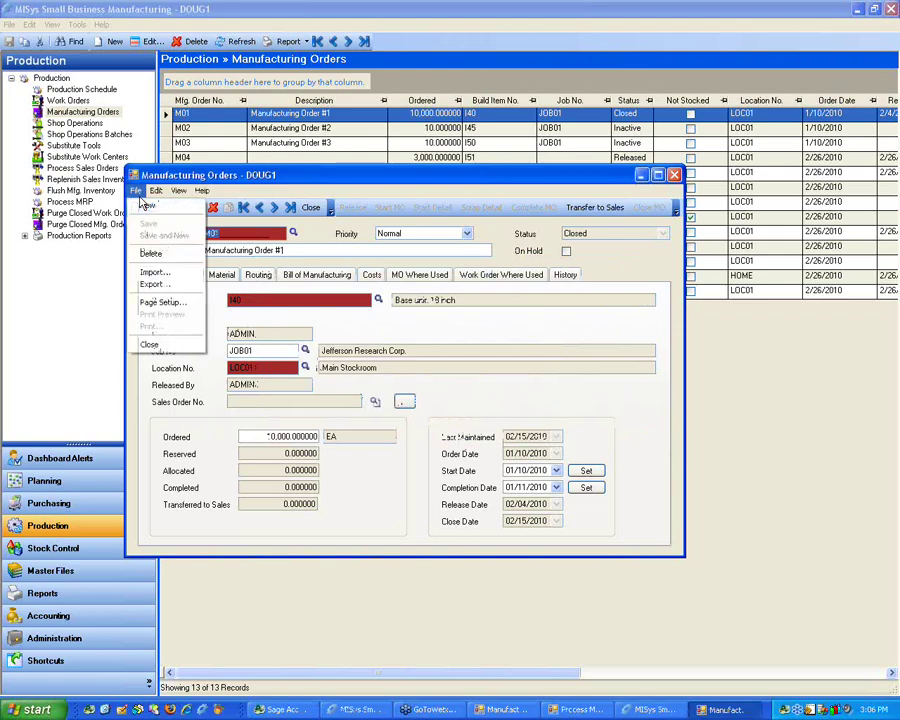
pyautogui.click(150, 287)
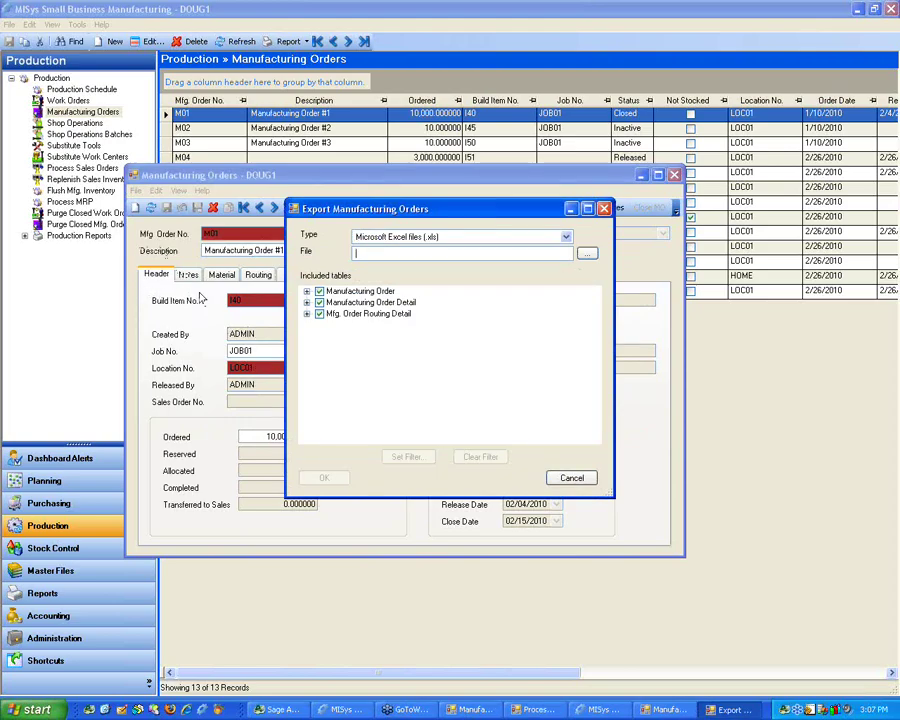
pyautogui.click(307, 291)
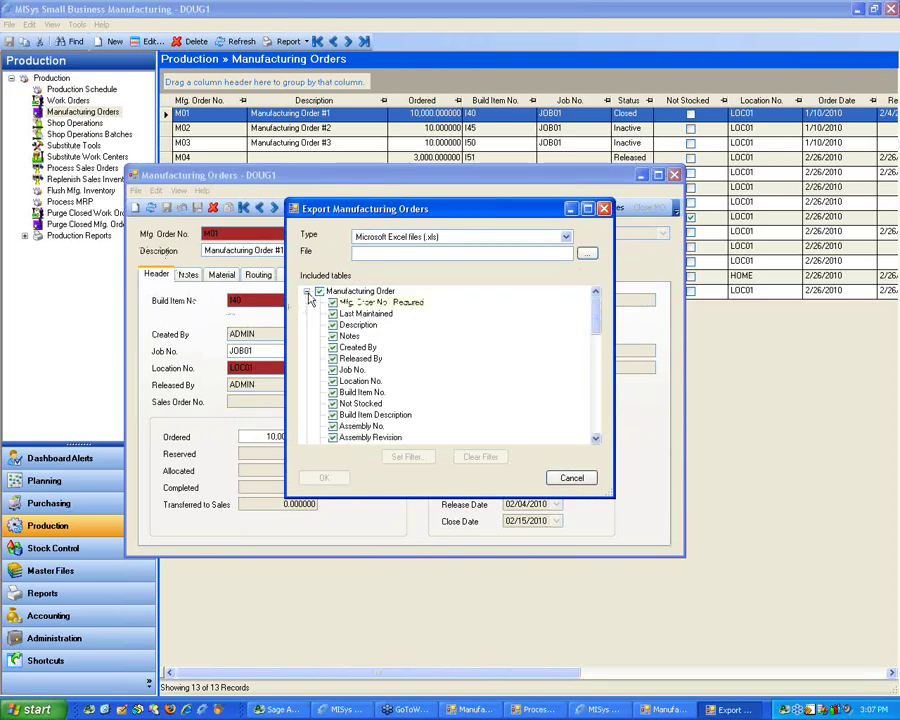
pyautogui.click(307, 291)
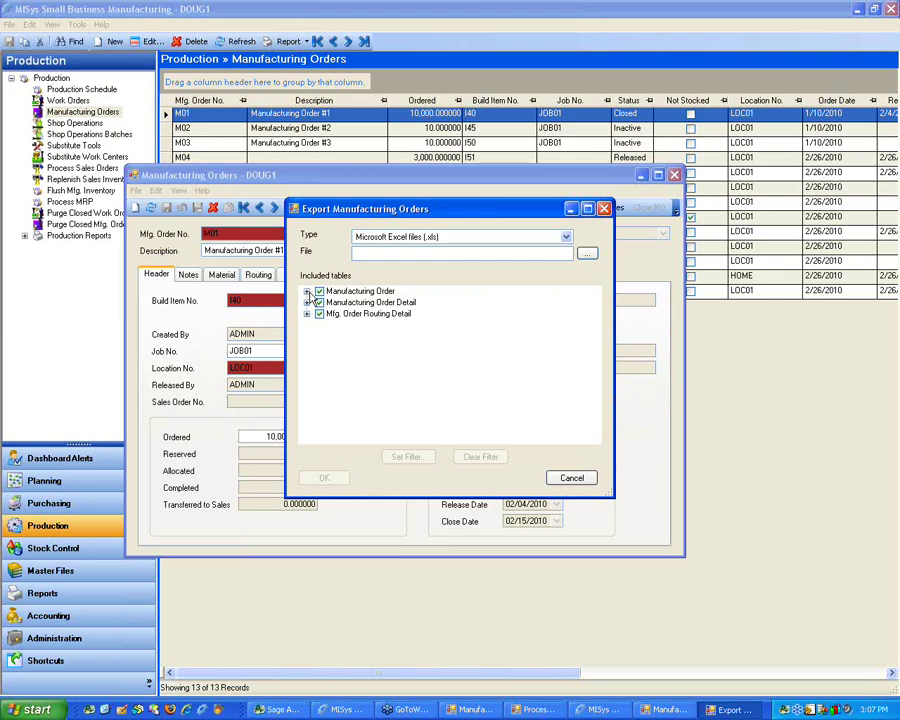
pyautogui.click(571, 477)
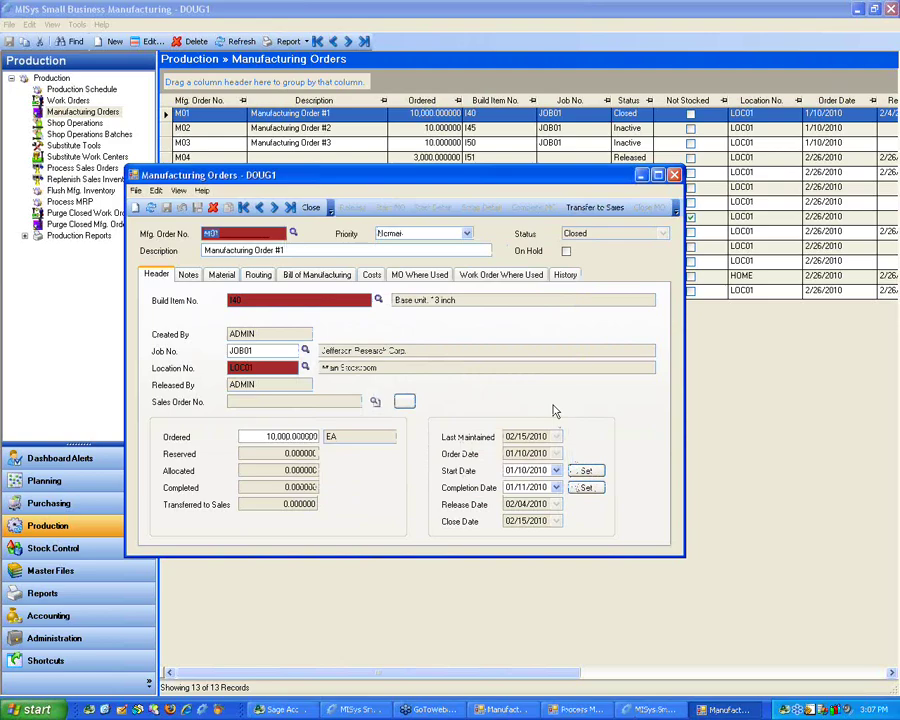
pyautogui.click(675, 175)
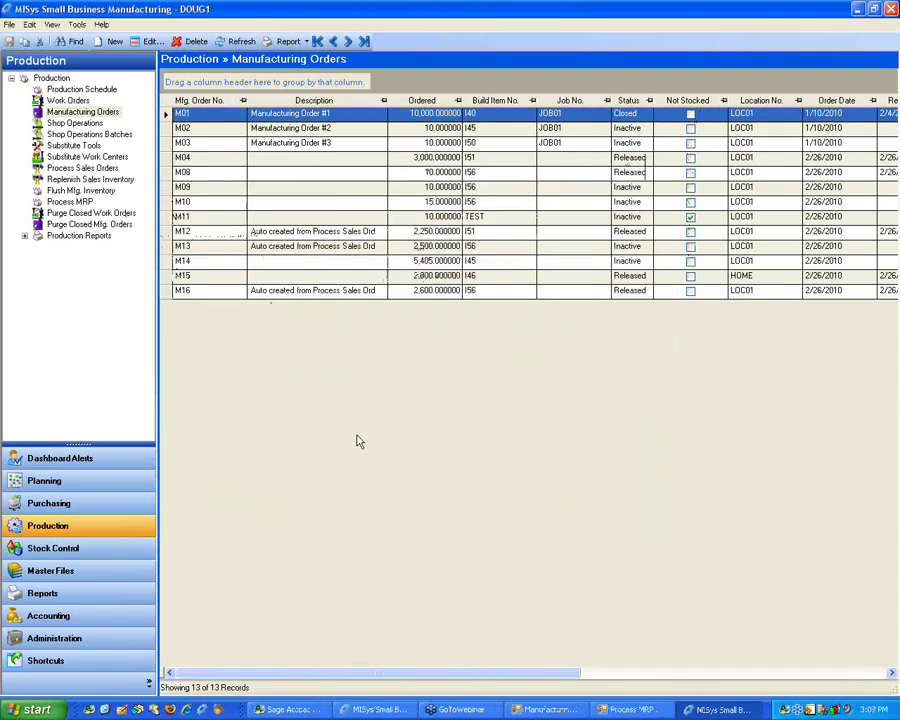
# Open the Custom Alert 5 configuration, inspect the actions available for the Manufacturing Orders data source, and cancel the configuration
pyautogui.click(68, 460)
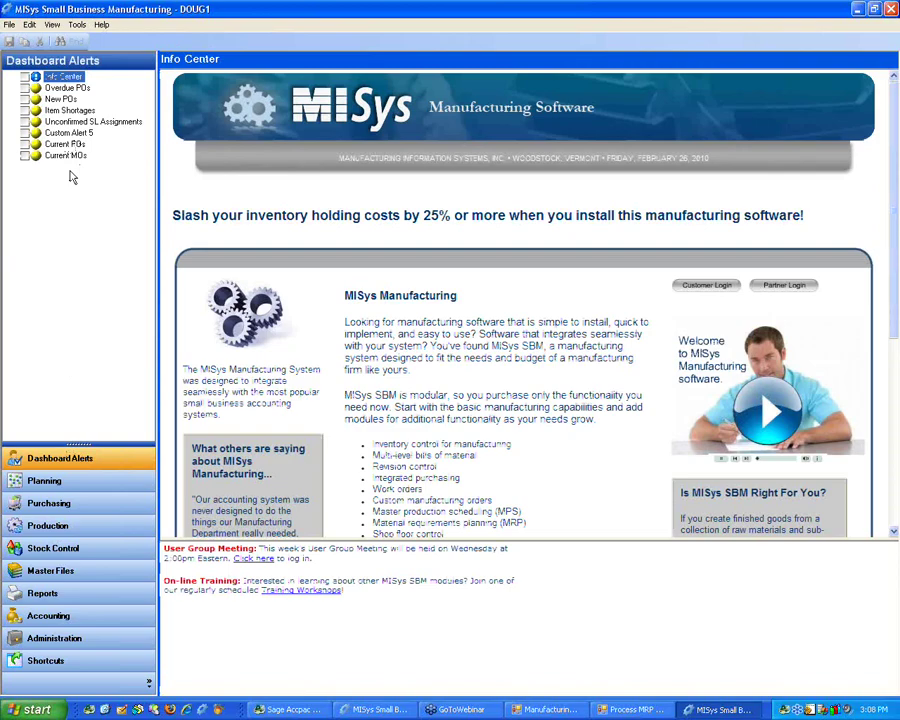
pyautogui.click(68, 132)
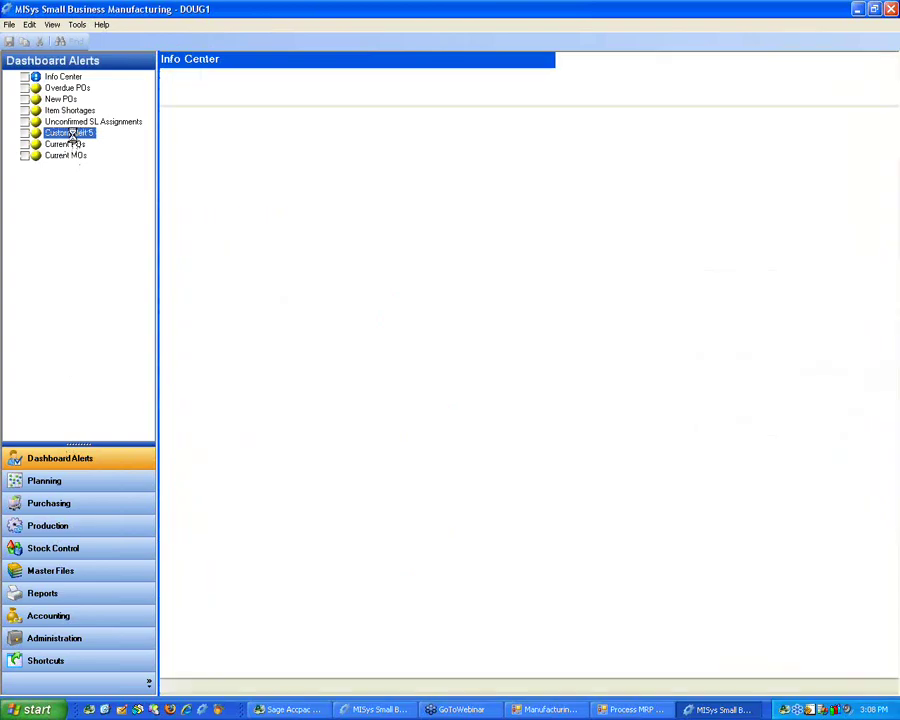
pyautogui.rightClick(75, 135)
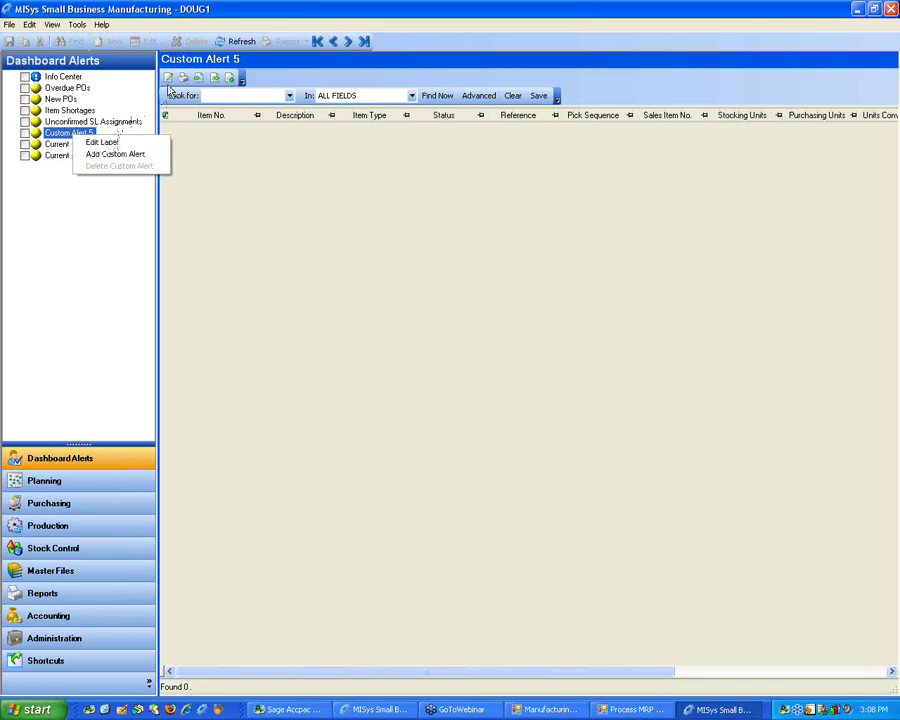
pyautogui.click(168, 80)
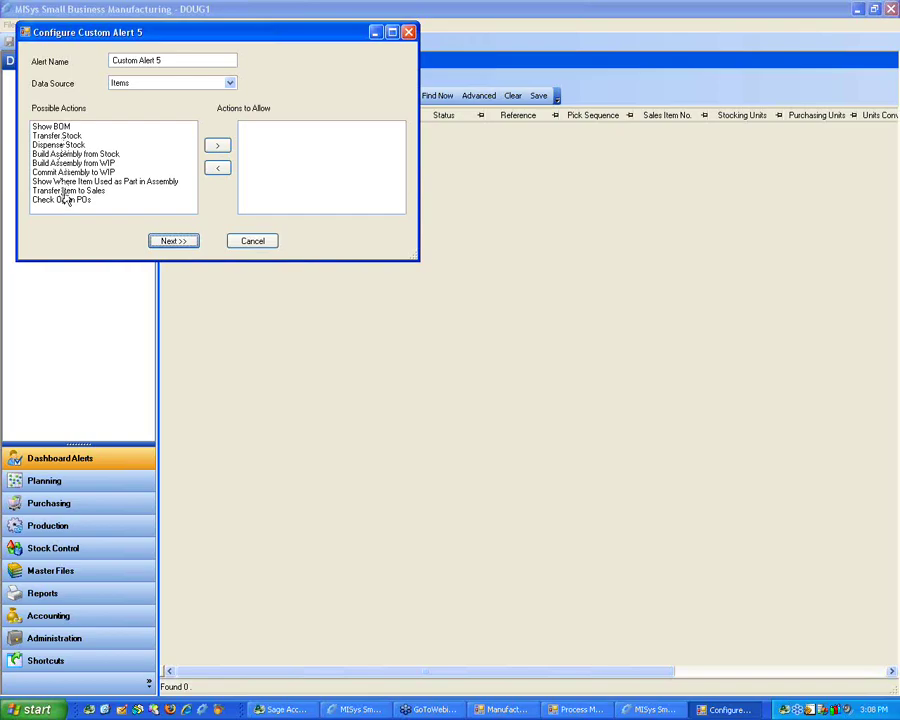
pyautogui.click(230, 83)
pyautogui.moveTo(231, 106); pyautogui.dragTo(231, 137)
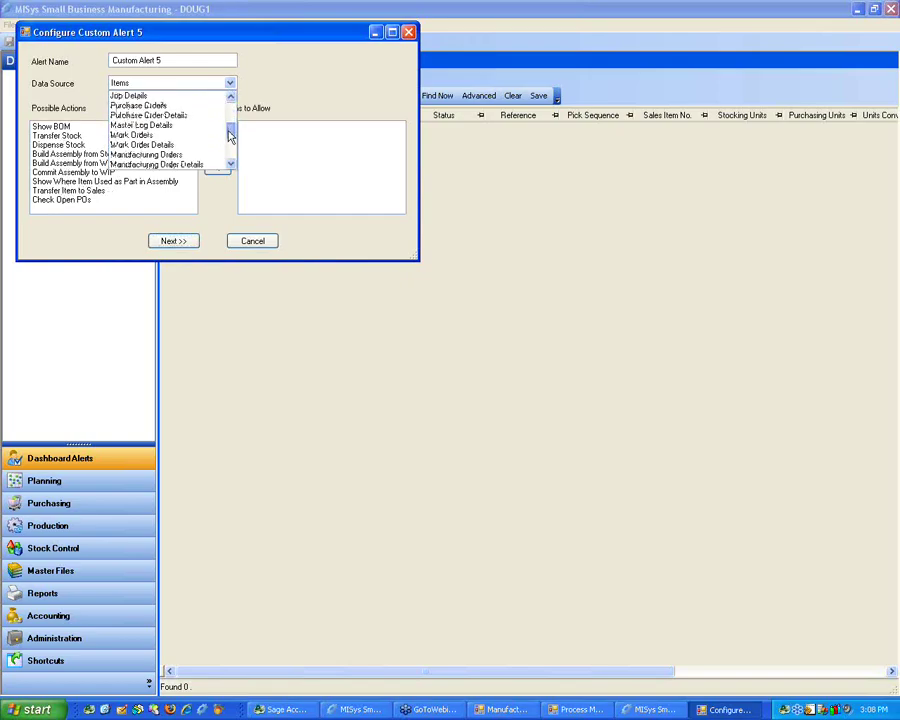
pyautogui.click(163, 154)
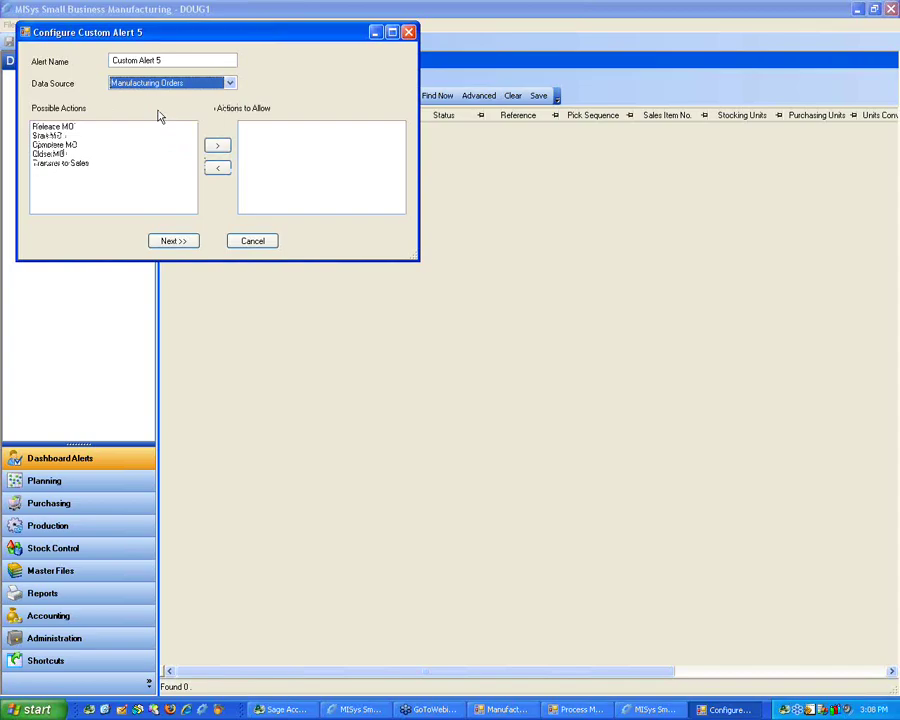
pyautogui.click(252, 240)
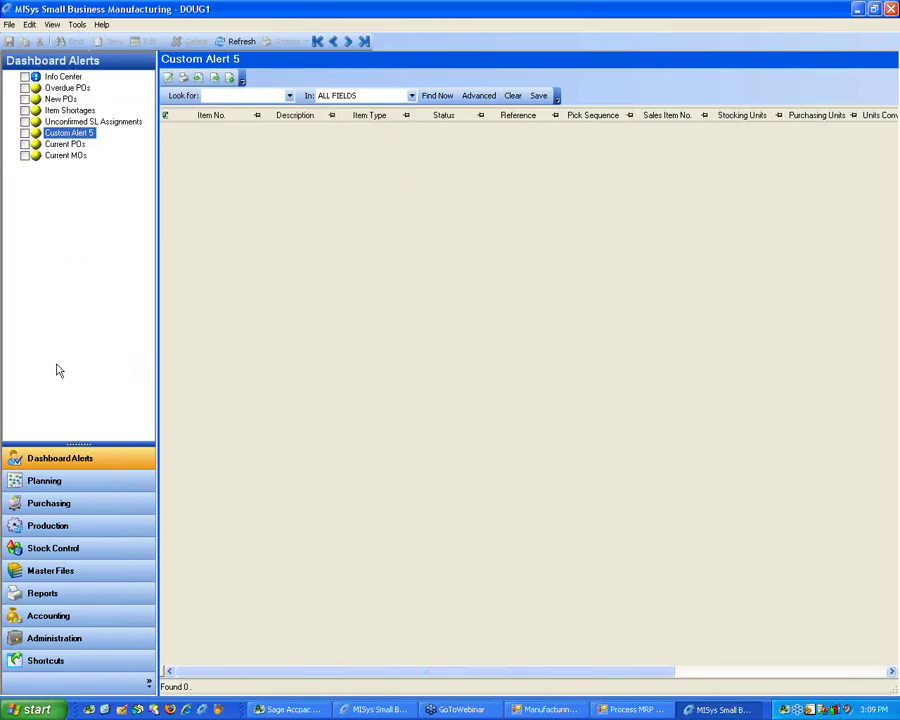
# Open Flush Mfg. Inventory in Production and list the items with excess stock for From Location LOC01
pyautogui.click(83, 549)
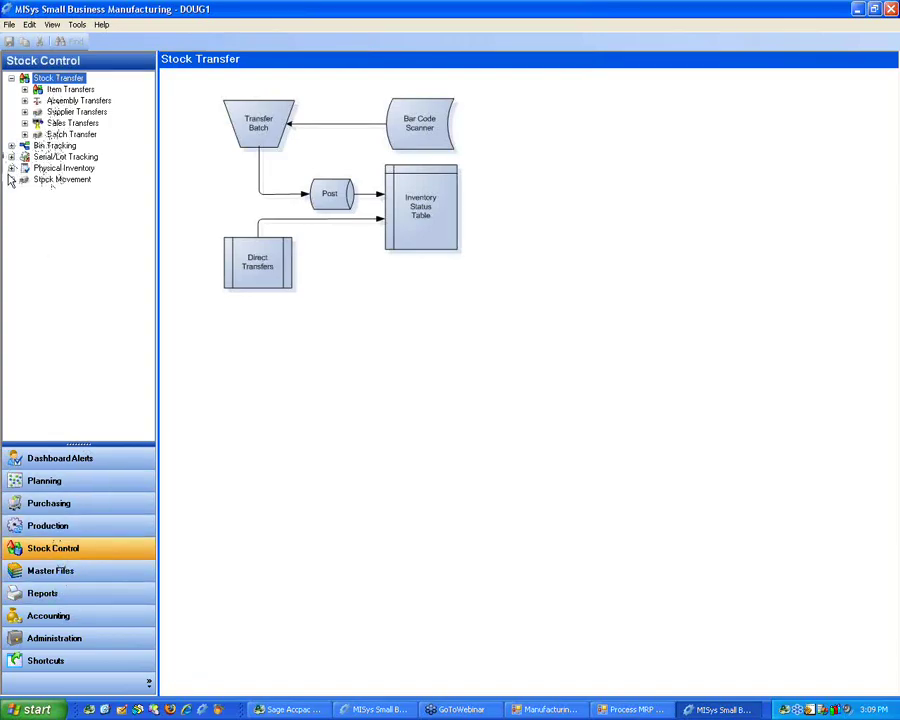
pyautogui.click(55, 526)
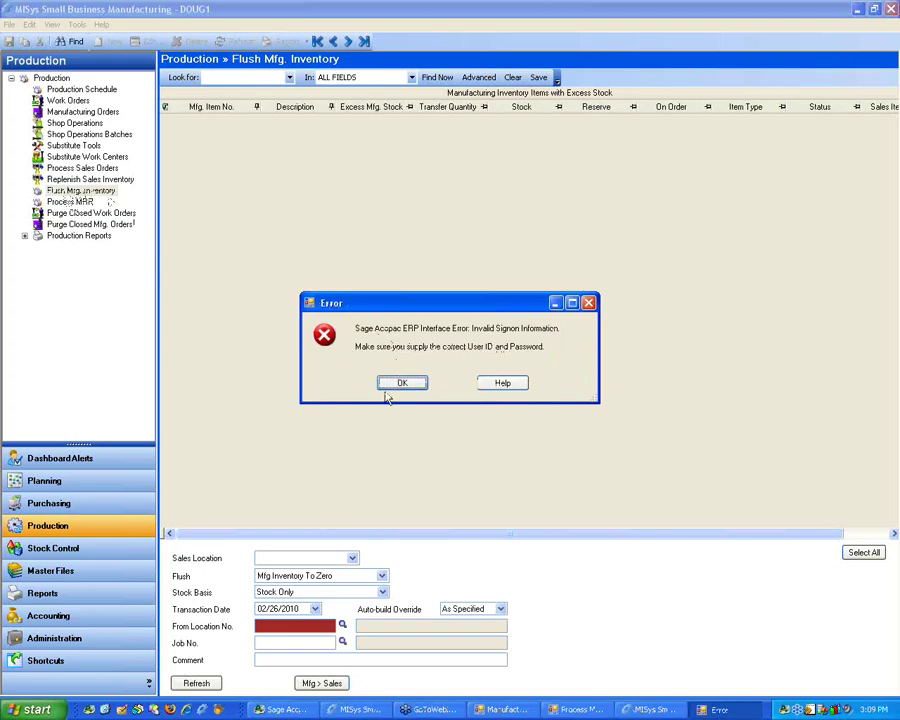
pyautogui.click(393, 384)
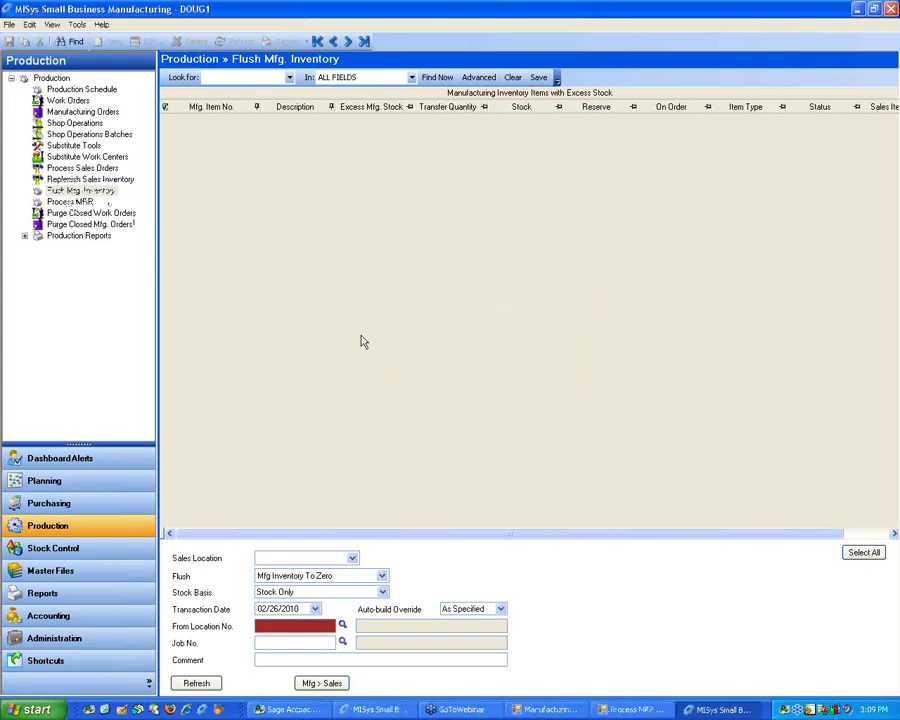
pyautogui.click(200, 684)
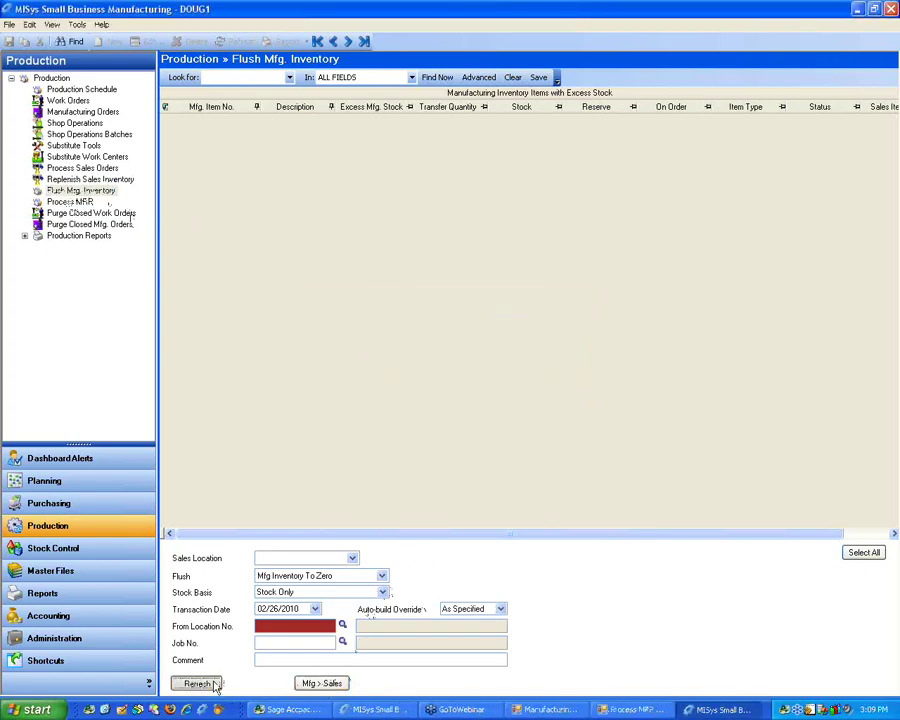
pyautogui.click(462, 395)
pyautogui.click(291, 627)
pyautogui.write('LOC01')
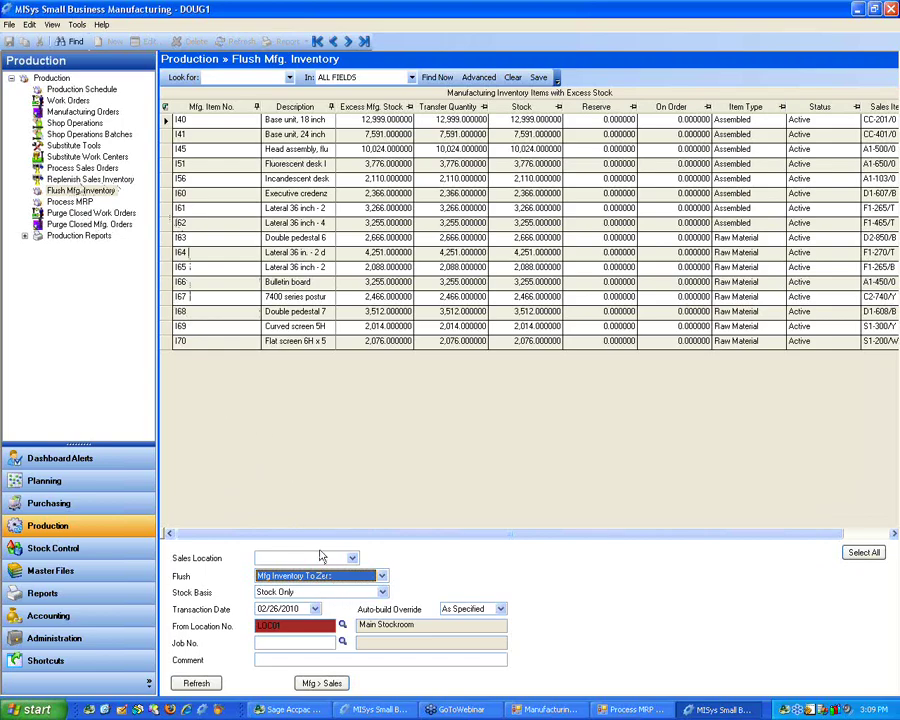
pyautogui.click(289, 625)
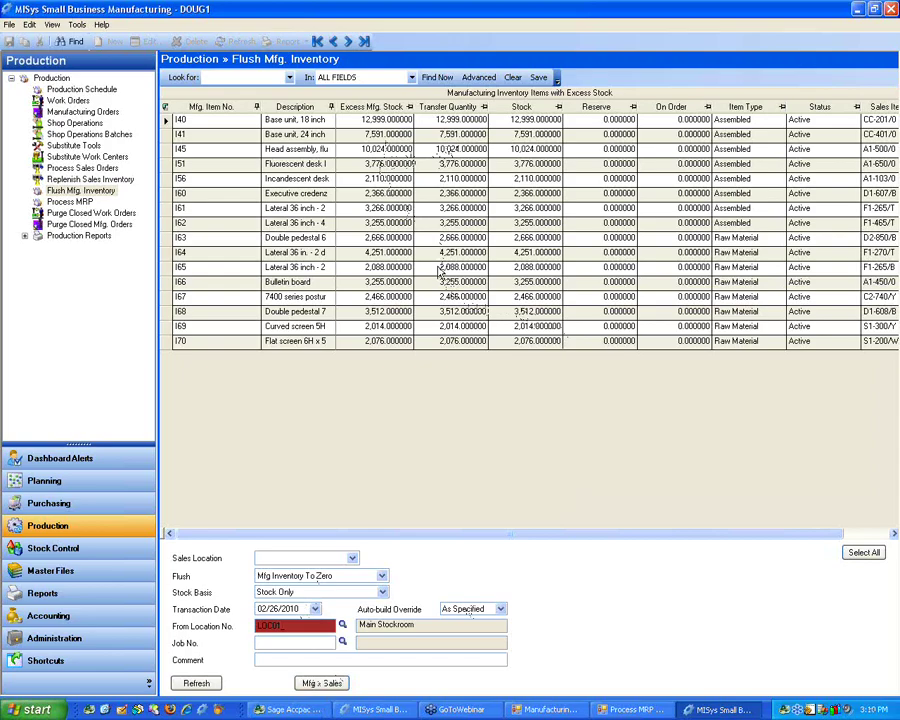
# Inspect the Stock Basis options for the inventory flush and set Flush to Mfg Inventory To Minimum
pyautogui.click(381, 593)
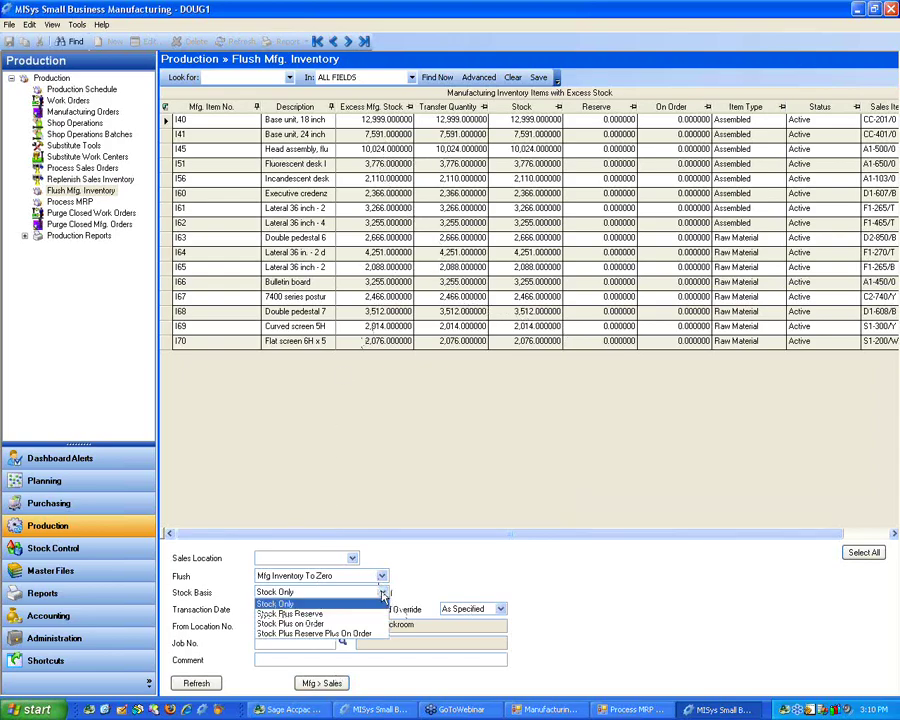
pyautogui.click(382, 590)
pyautogui.click(382, 578)
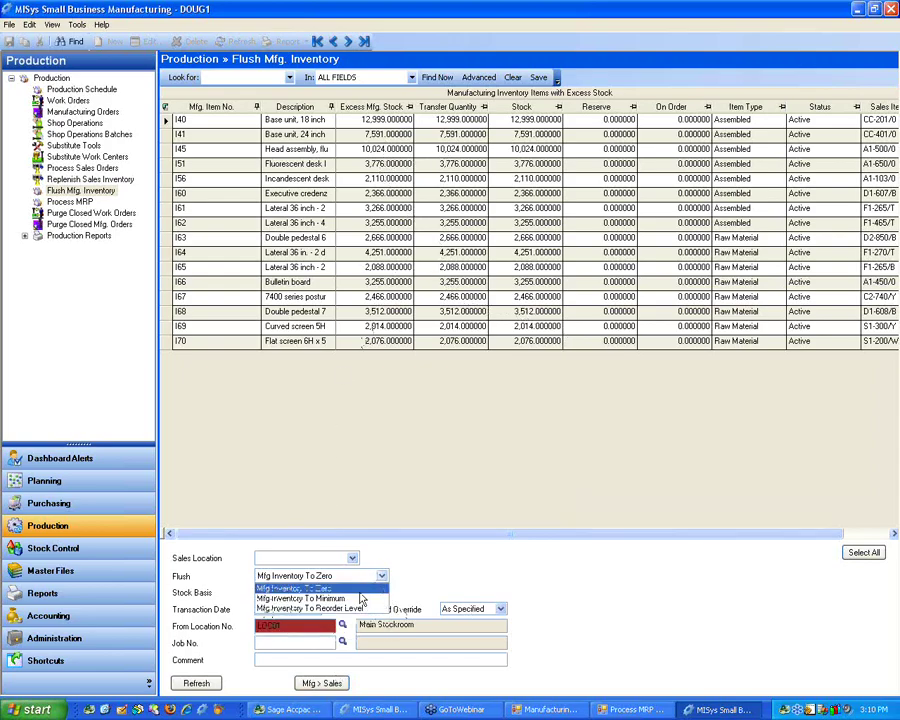
pyautogui.click(349, 601)
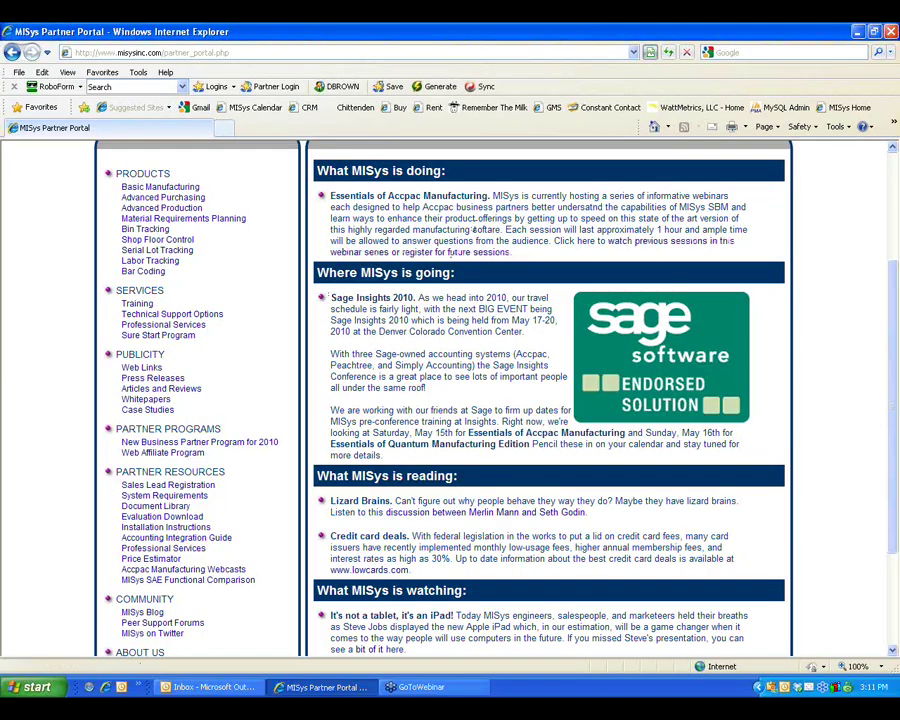
# Switch to Internet Explorer, look through the MISys Partner Portal, and open the Price Estimator in a maximized window
pyautogui.scroll(2, 477, 230)
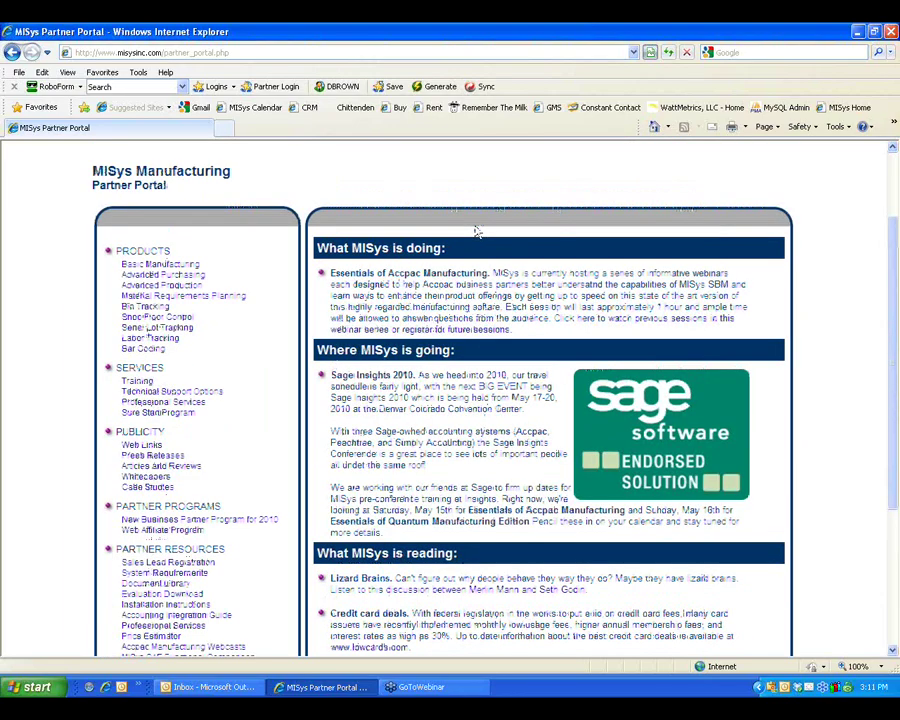
pyautogui.scroll(3, 467, 291)
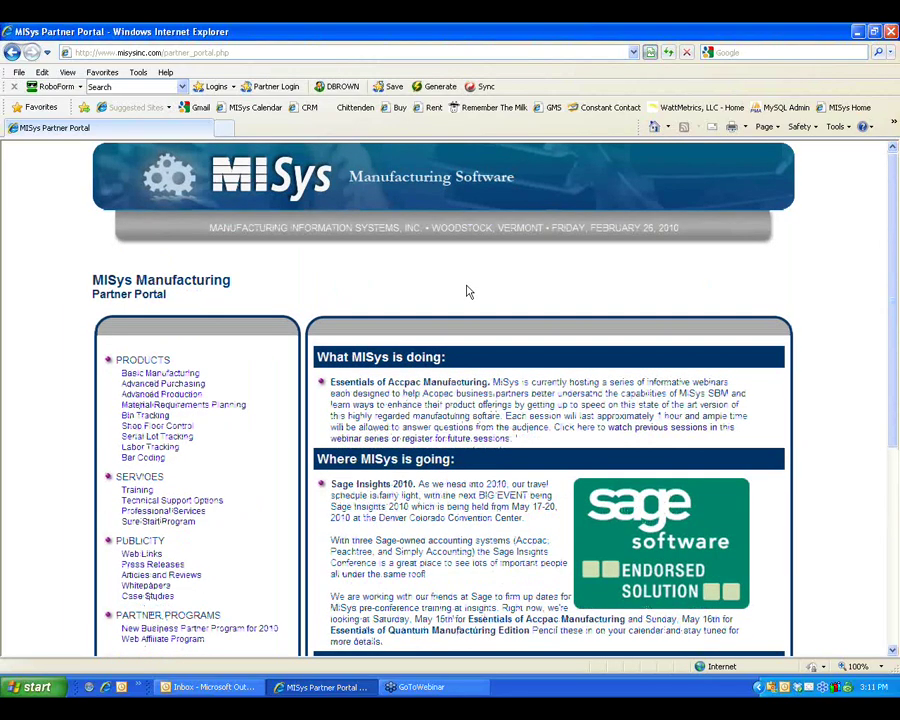
pyautogui.scroll(-4, 467, 291)
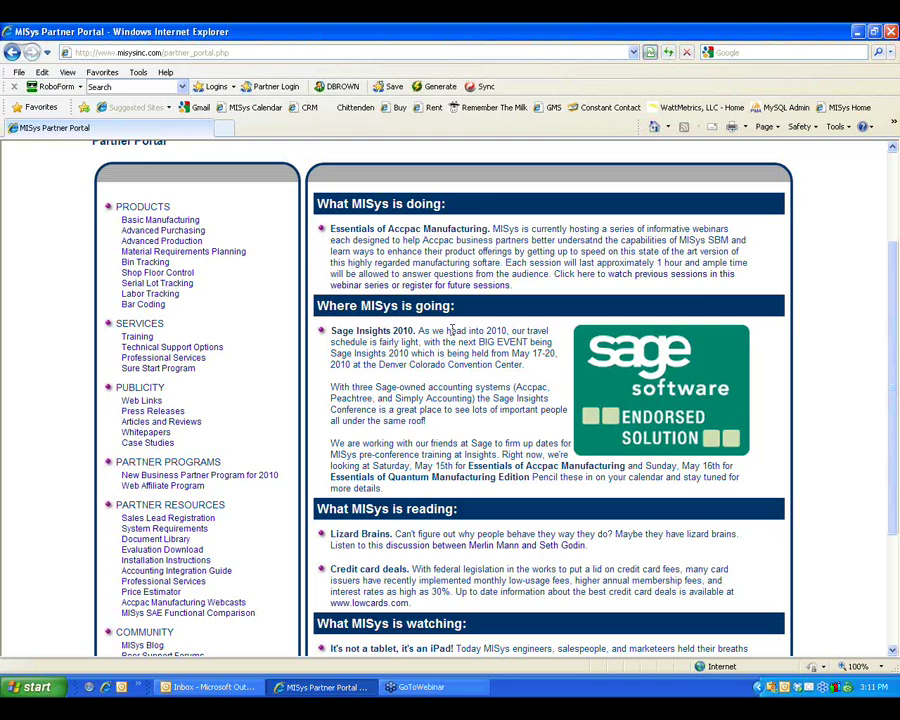
pyautogui.scroll(-1, 452, 330)
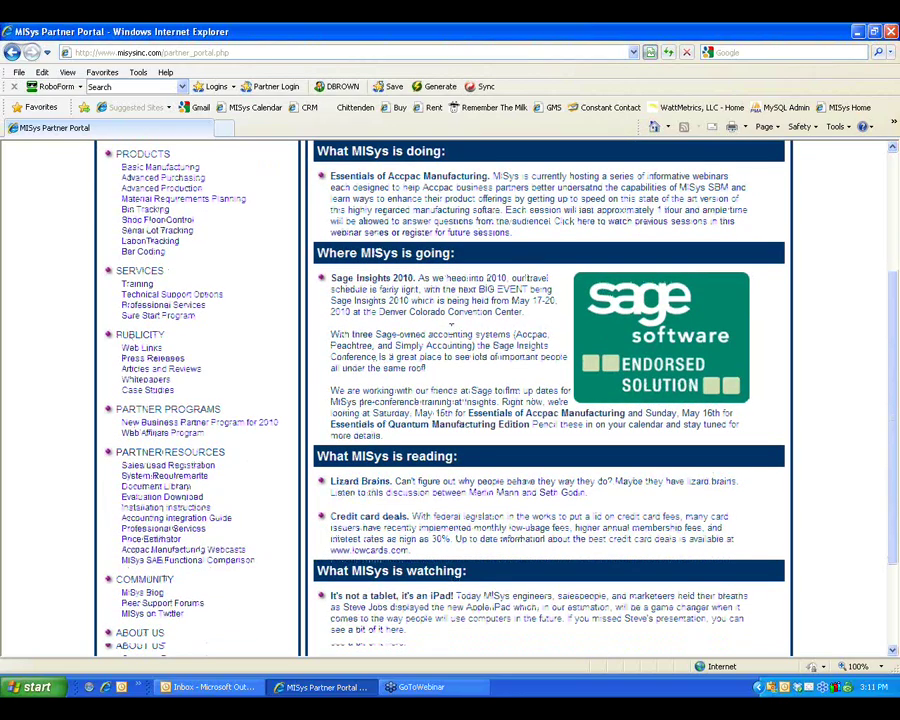
pyautogui.scroll(-1, 451, 326)
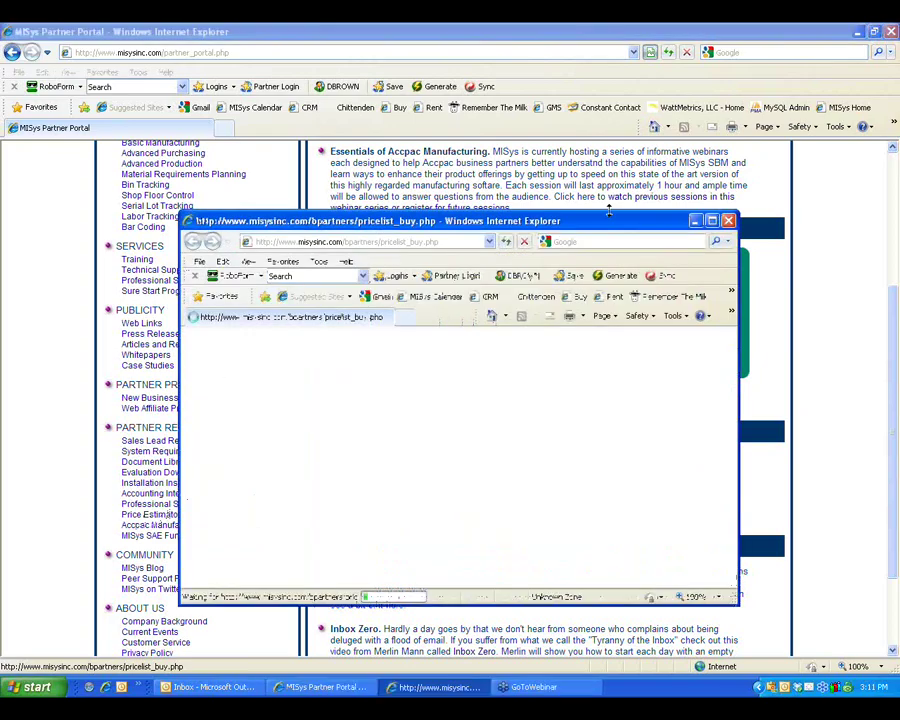
pyautogui.click(712, 221)
# Review the license, subscription and training fees in the MISys SBM price list down to the totals
pyautogui.scroll(-3, 410, 394)
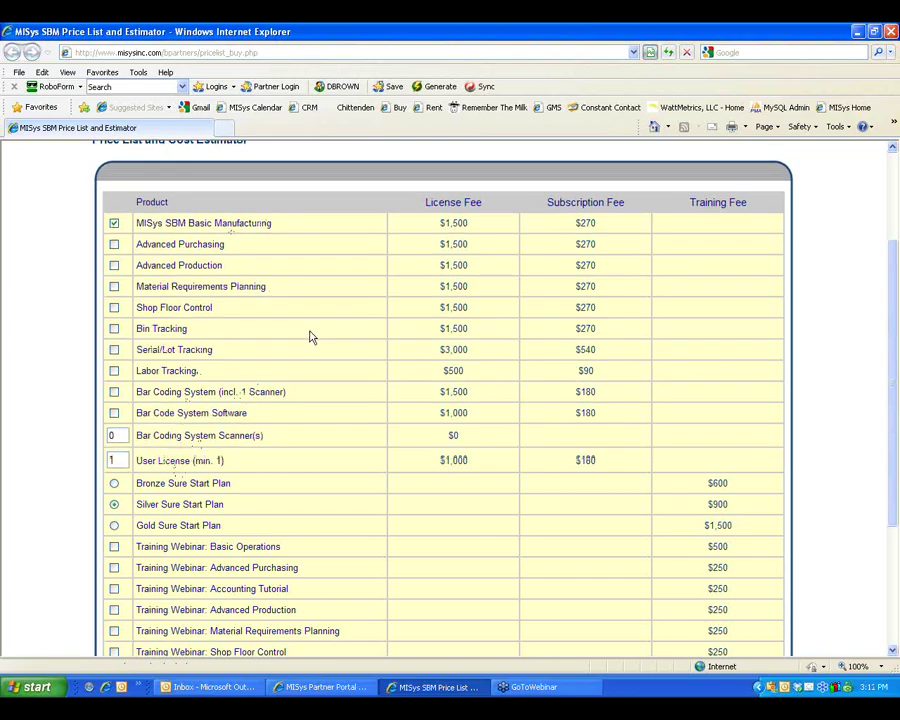
pyautogui.scroll(-4, 310, 335)
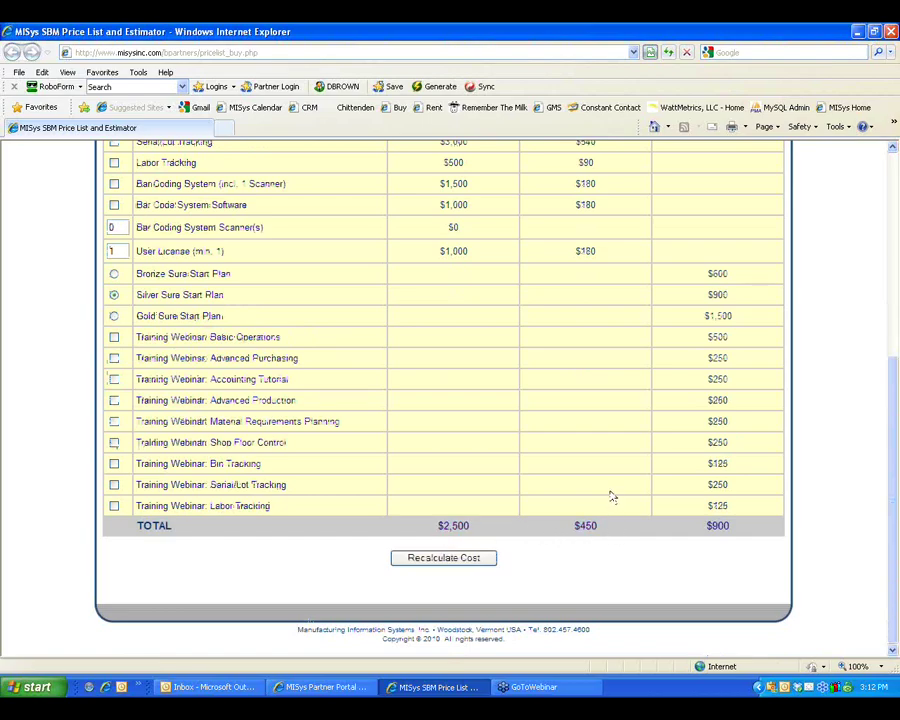
pyautogui.scroll(3, 612, 496)
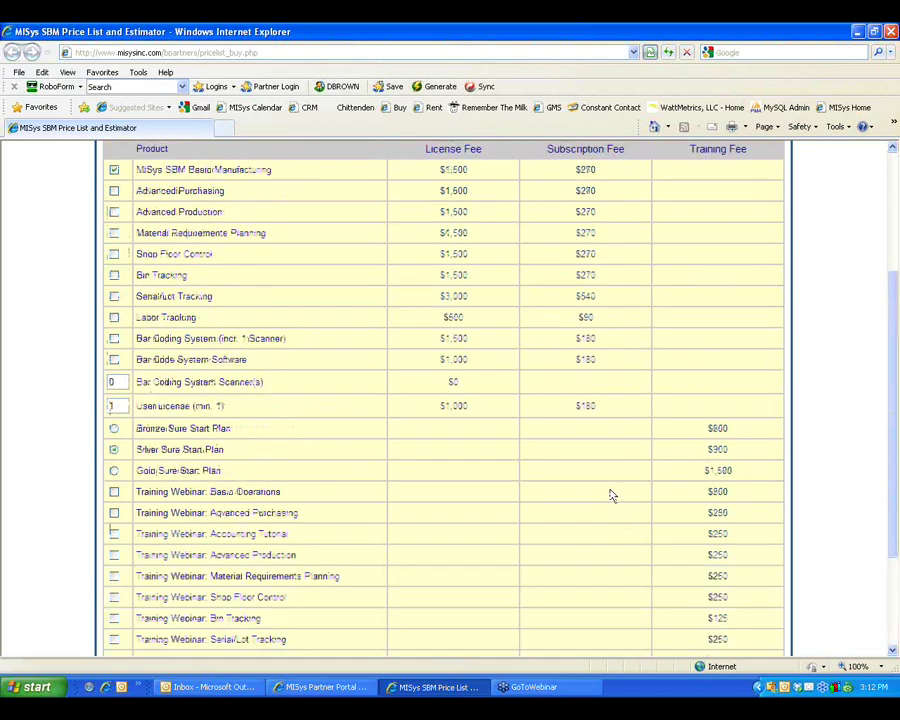
pyautogui.scroll(2, 612, 496)
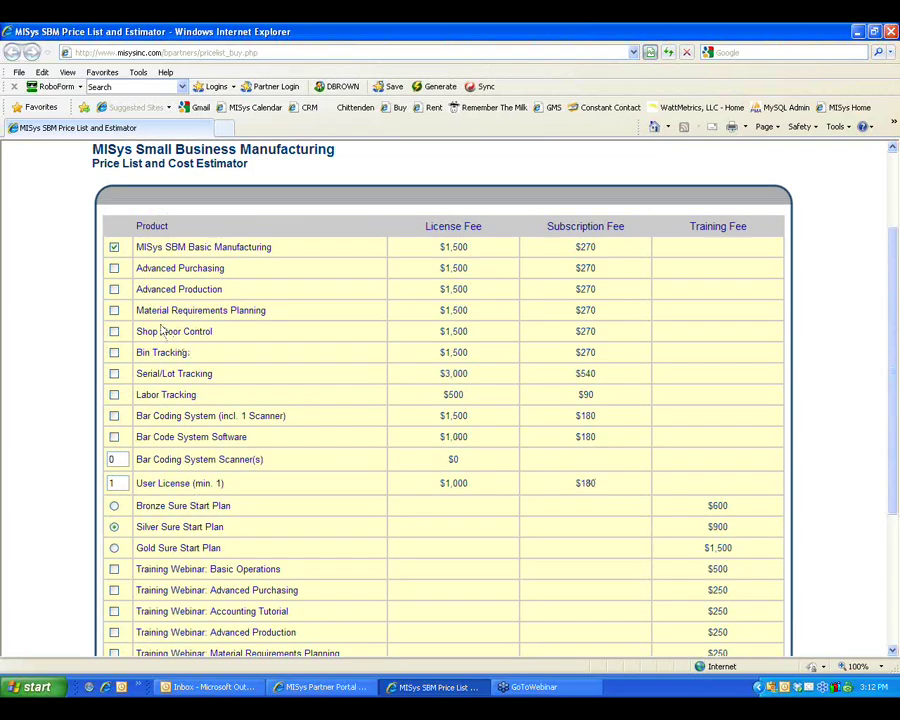
# Add Advanced Purchasing and Material Requirements Planning to the estimate, set User License to 3, and recalculate the cost
pyautogui.click(113, 268)
pyautogui.click(113, 311)
pyautogui.doubleClick(111, 484)
pyautogui.write('3')
pyautogui.press('Tab')
pyautogui.scroll(-5, 372, 447)
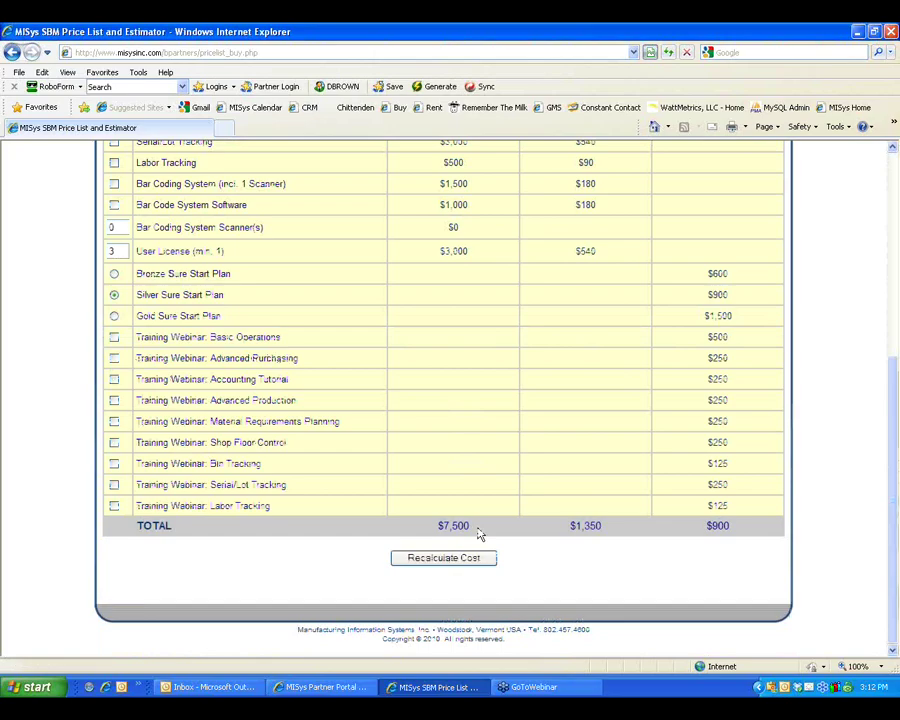
# Read the Serial/Lot Tracking module description, close it, and close the price list window
pyautogui.scroll(5, 470, 498)
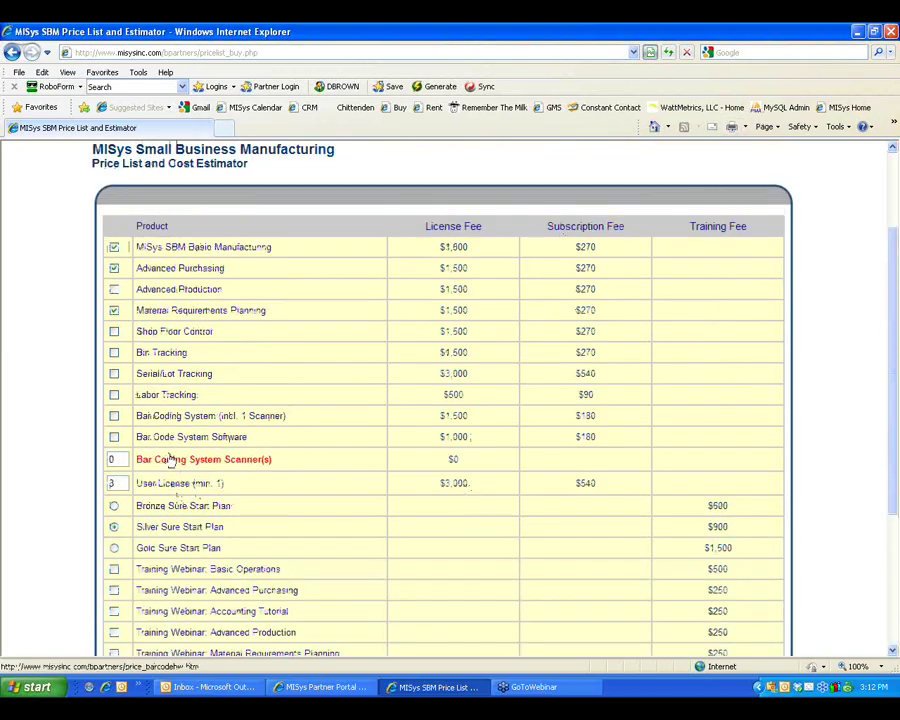
pyautogui.click(170, 376)
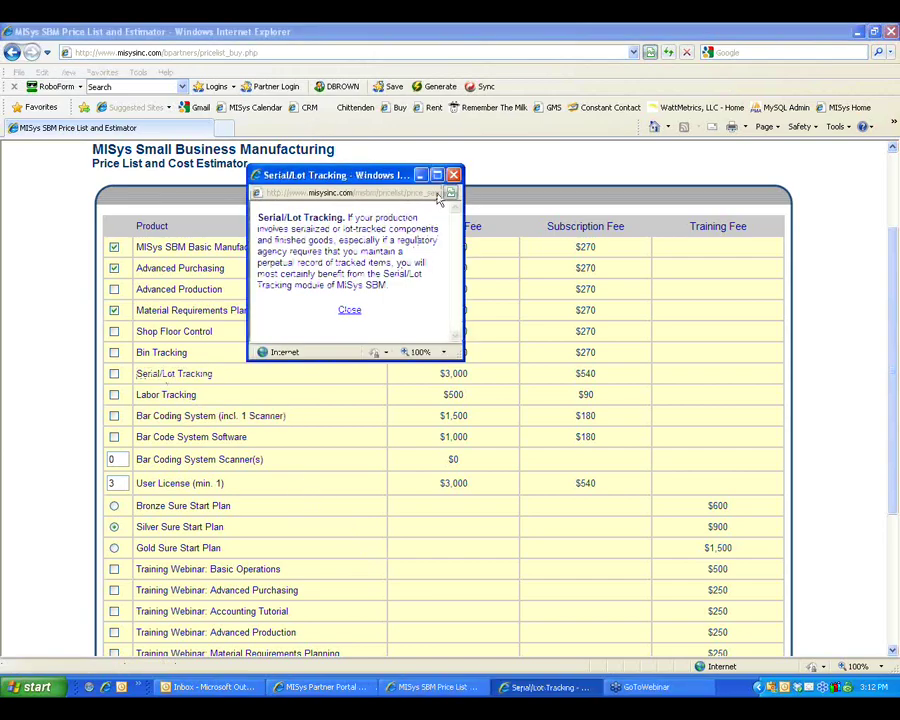
pyautogui.click(453, 175)
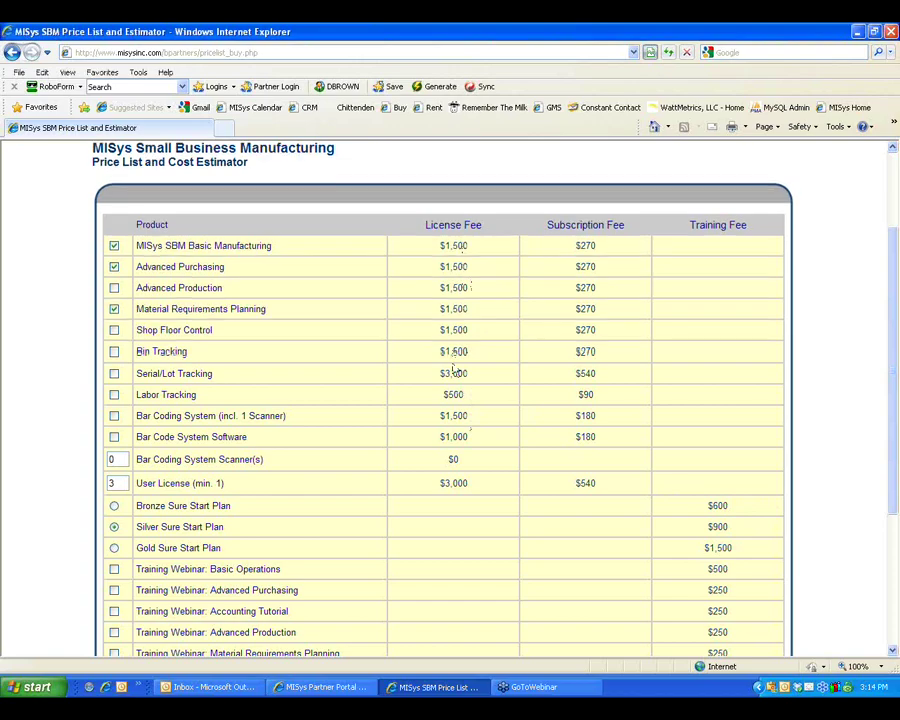
pyautogui.scroll(-1, 454, 372)
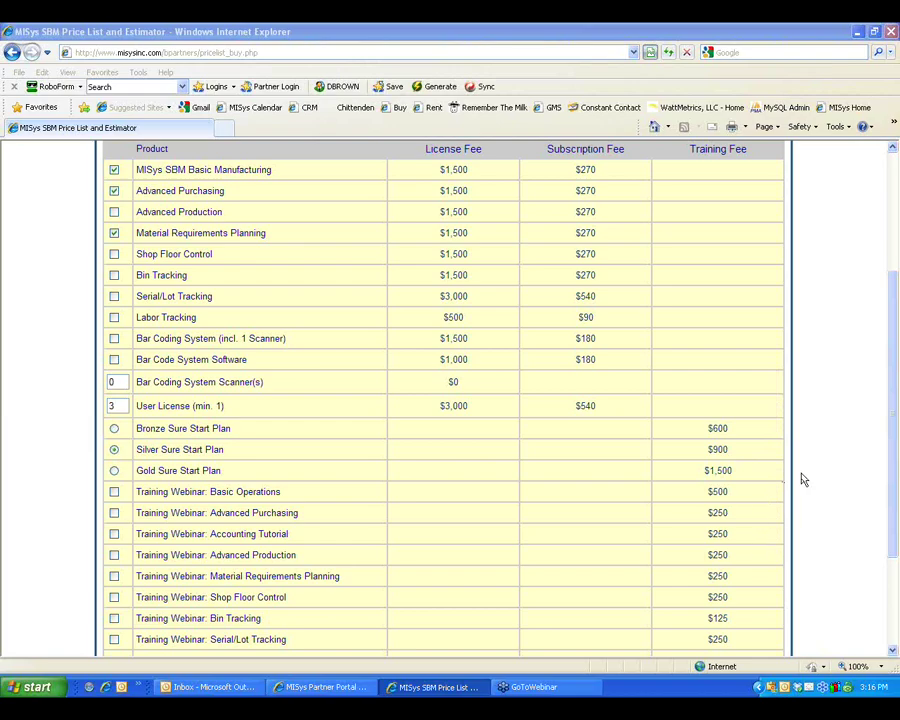
pyautogui.click(893, 35)
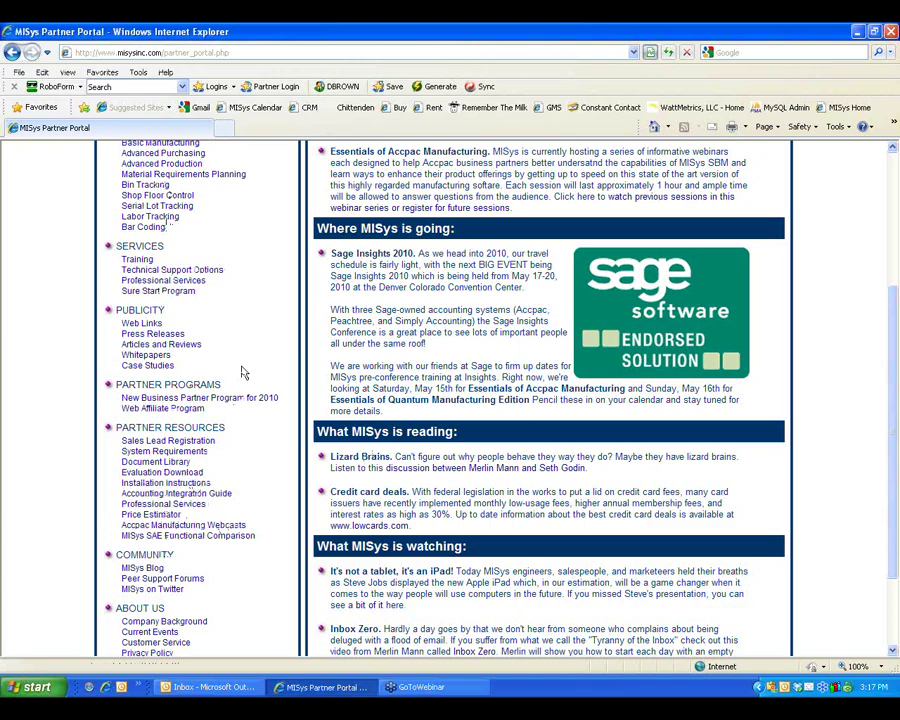
# Look through the Partner Portal resources, open the Accpac Manufacturing Webcasts page, and review the session schedule
pyautogui.scroll(-1, 241, 372)
pyautogui.scroll(-3, 241, 372)
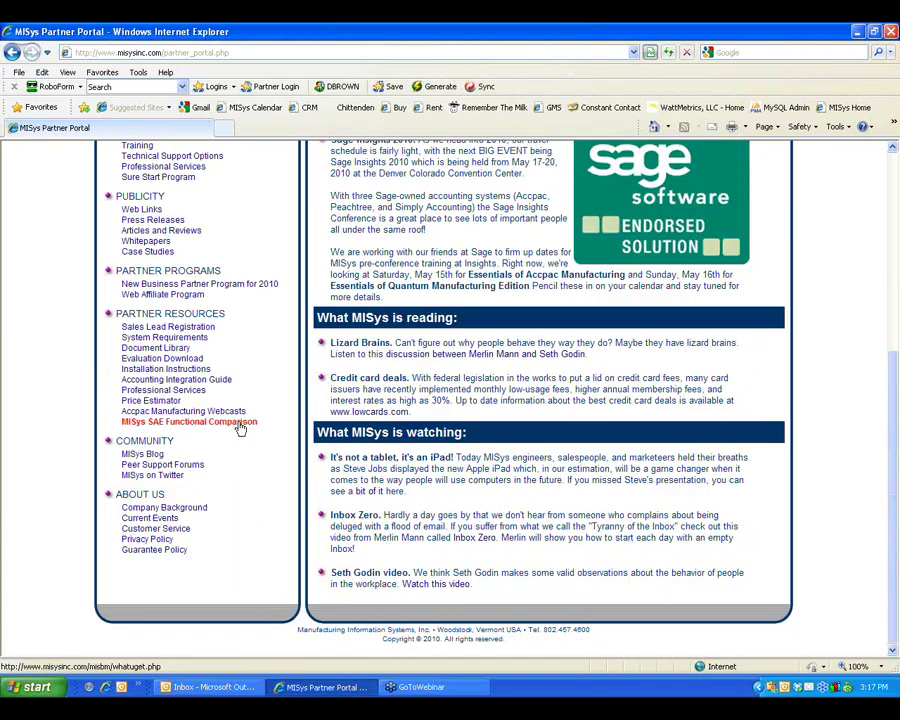
pyautogui.scroll(5, 241, 428)
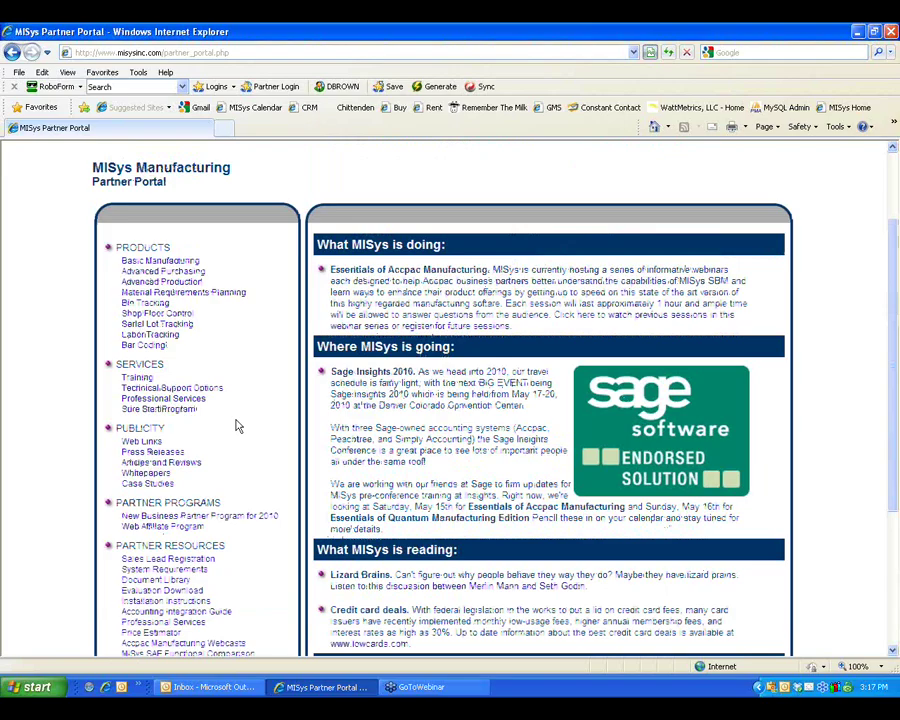
pyautogui.scroll(1, 237, 426)
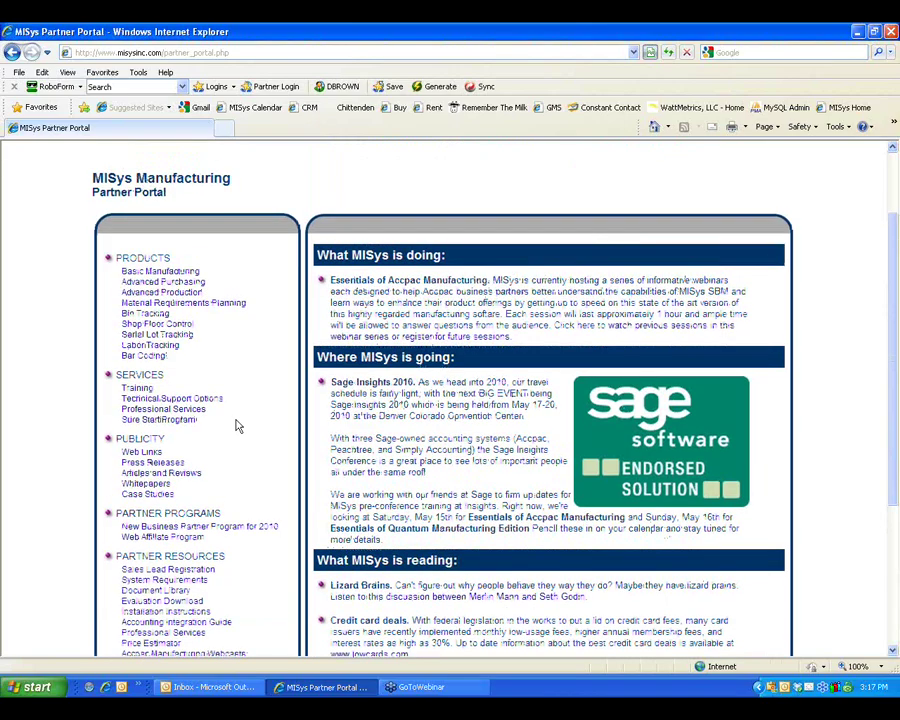
pyautogui.scroll(-1, 237, 426)
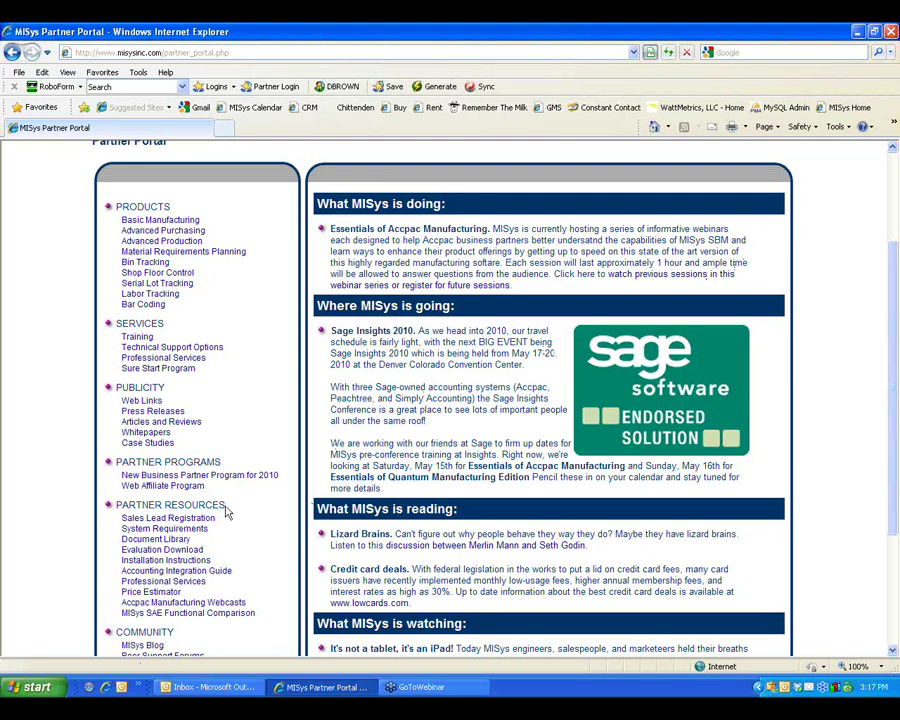
pyautogui.scroll(-1, 226, 511)
pyautogui.scroll(-3, 226, 511)
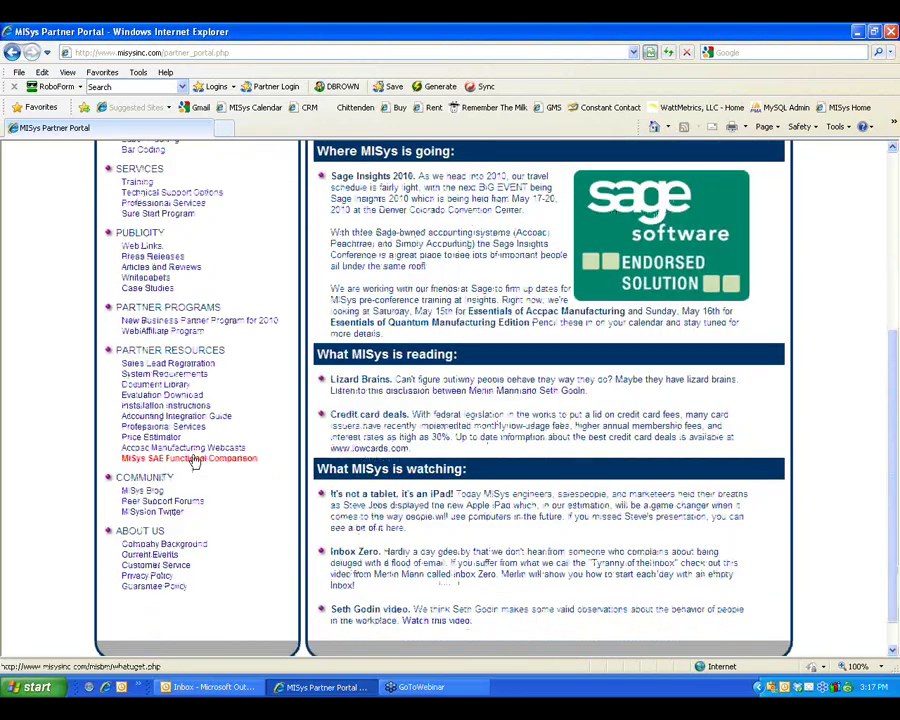
pyautogui.click(336, 494)
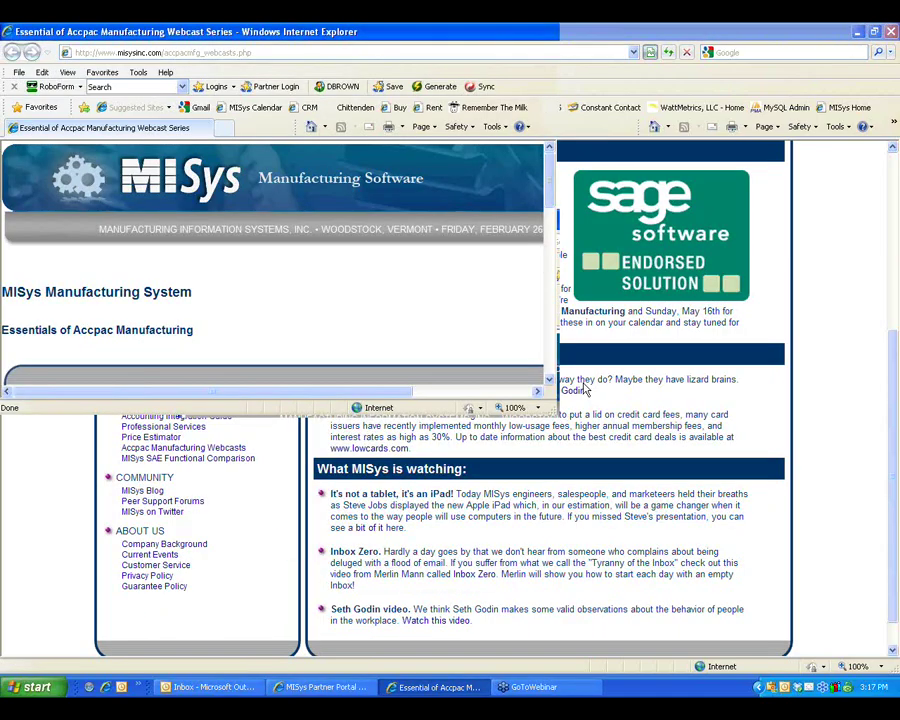
pyautogui.scroll(-5, 216, 500)
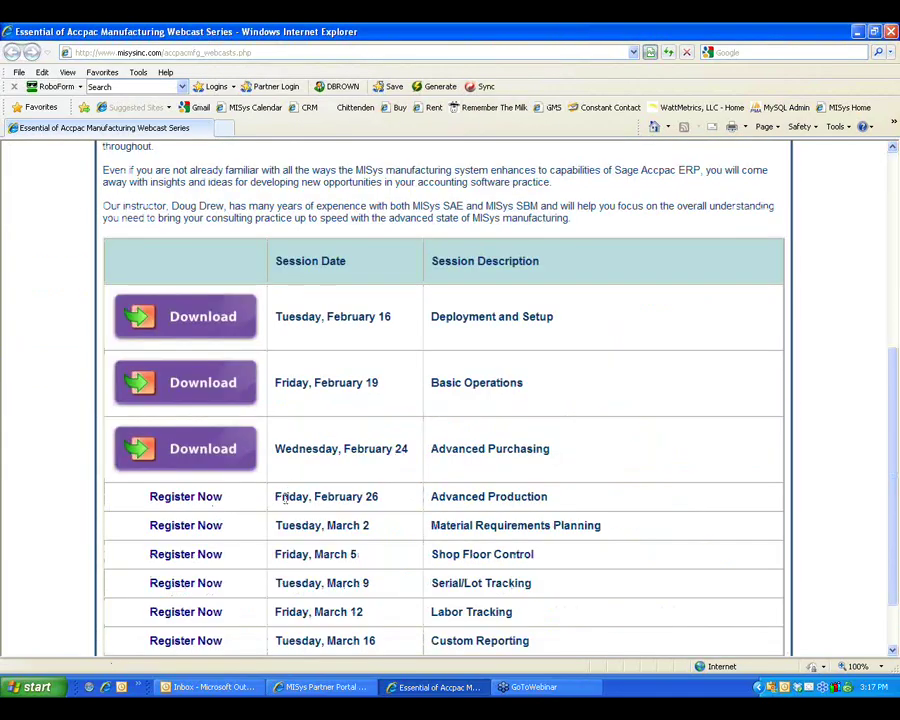